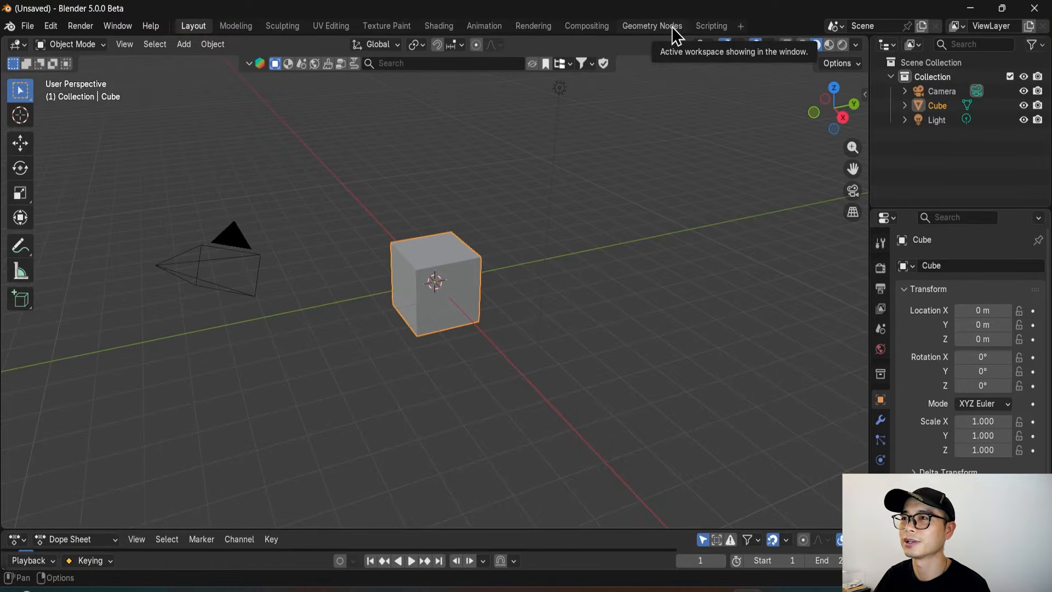
Switch to the Geometry Nodes workspace and create a new node tree on the cube.
{"action": "left_click", "coordinate": [672, 27]}
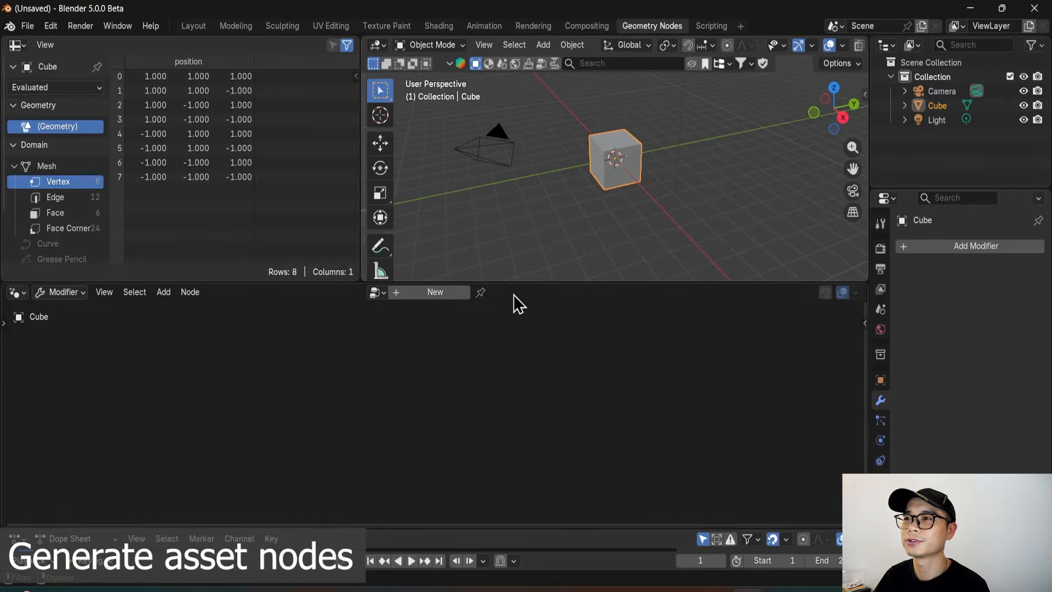
{"action": "left_click", "coordinate": [432, 292]}
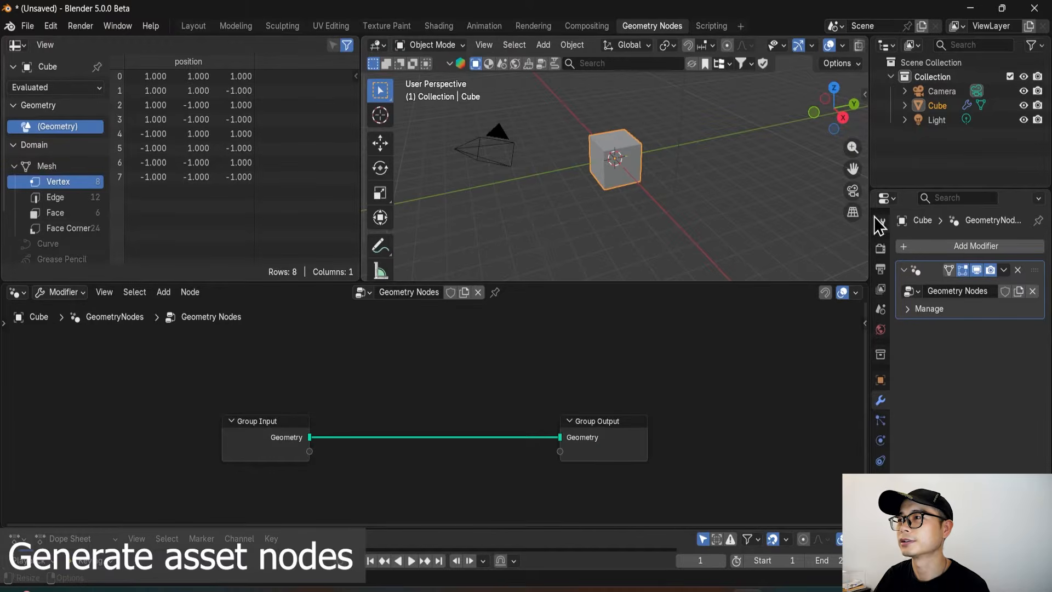
Turn the Outliner area into an Asset Browser and enlarge it to make room for the asset previews.
{"action": "left_click_drag", "start_coordinate": [868, 214], "coordinate": [775, 207]}
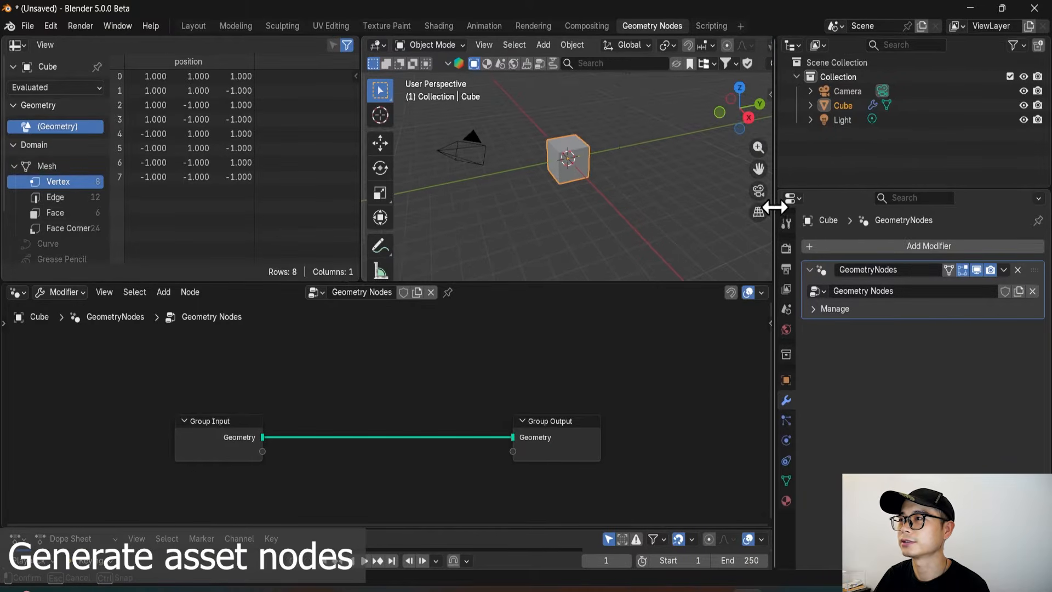
{"action": "left_click_drag", "start_coordinate": [853, 189], "coordinate": [834, 470]}
{"action": "left_click", "coordinate": [801, 47]}
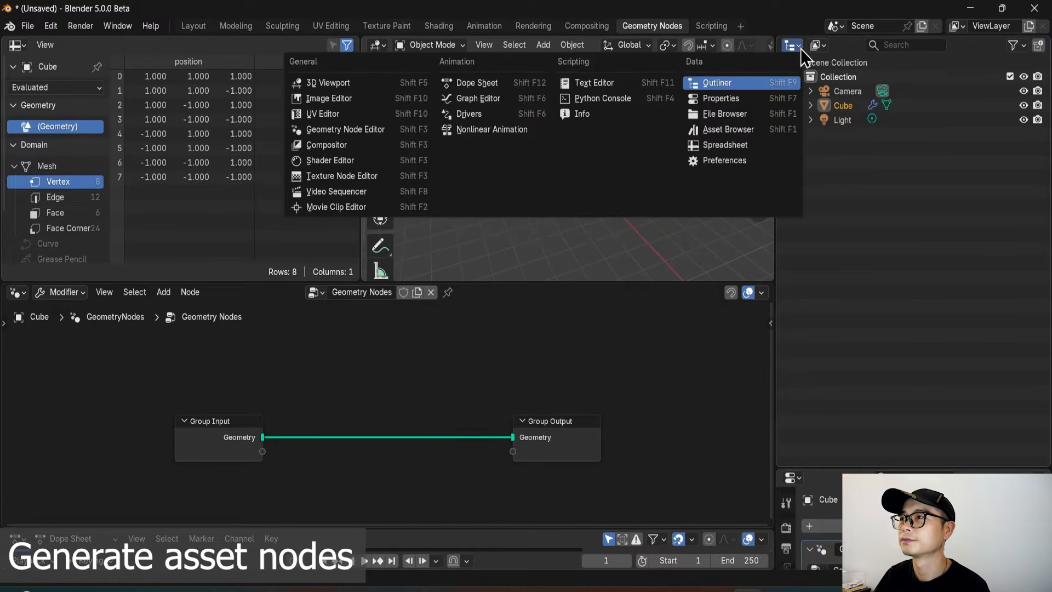
{"action": "left_click", "coordinate": [744, 130]}
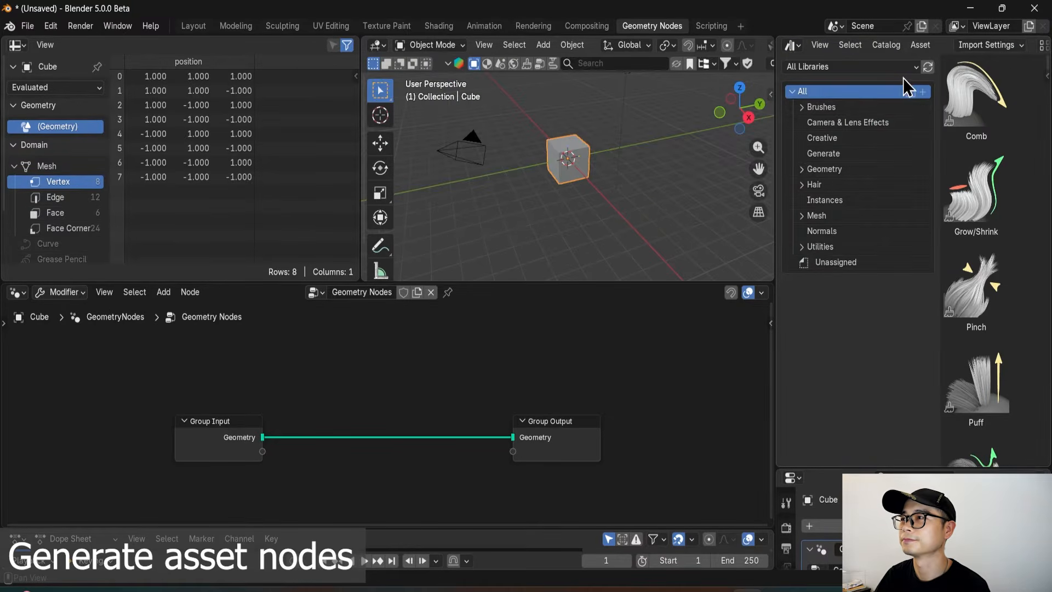
{"action": "left_click_drag", "start_coordinate": [772, 208], "coordinate": [743, 208]}
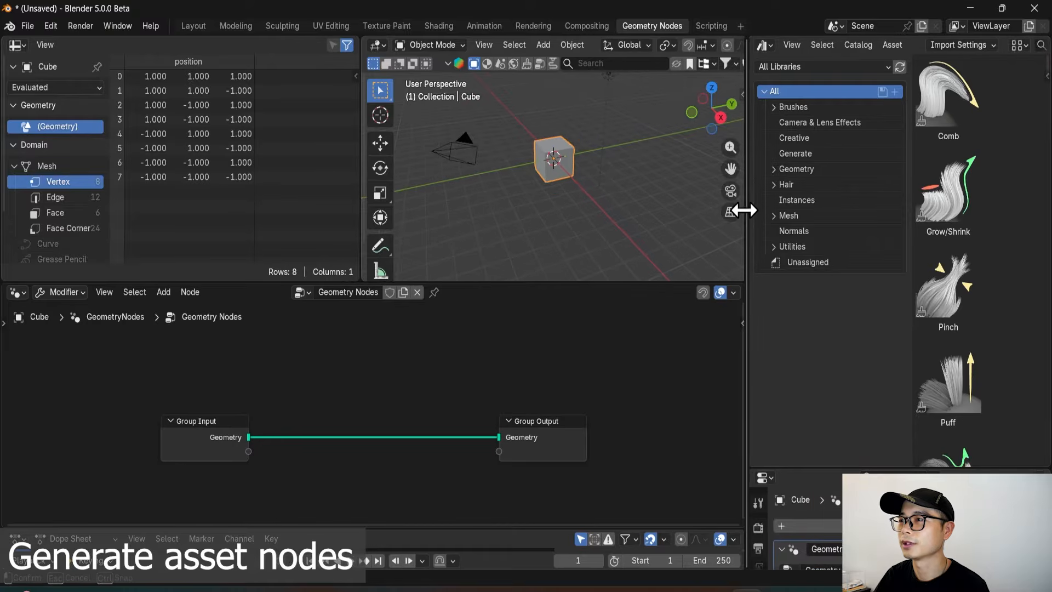
{"action": "left_click_drag", "start_coordinate": [879, 463], "coordinate": [880, 456]}
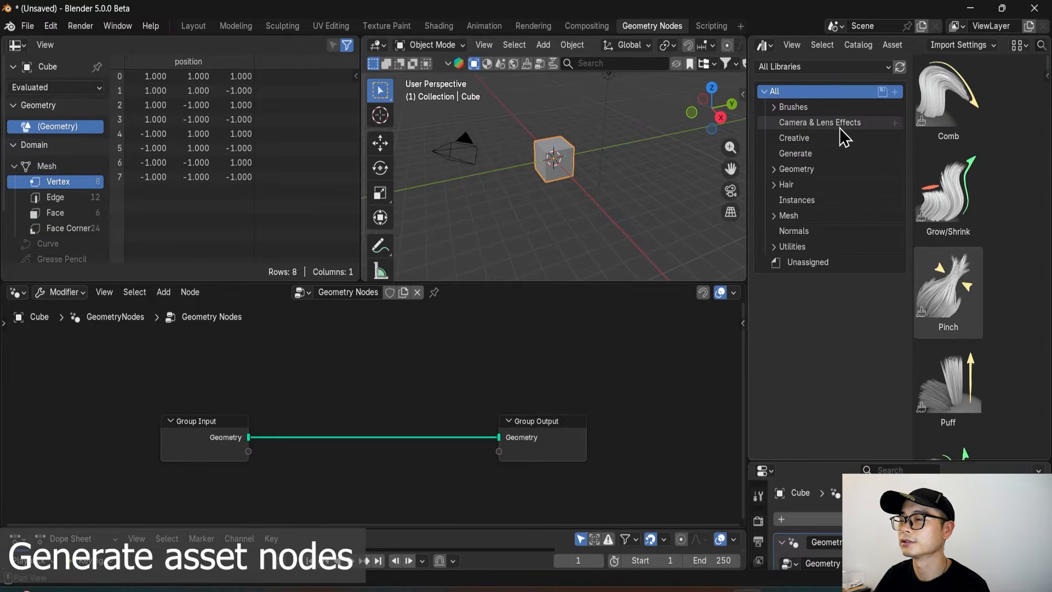
Show only the assets of the Generate catalog in the Asset Browser.
{"action": "scroll", "coordinate": [486, 401], "scroll_direction": "up", "scroll_amount": 2}
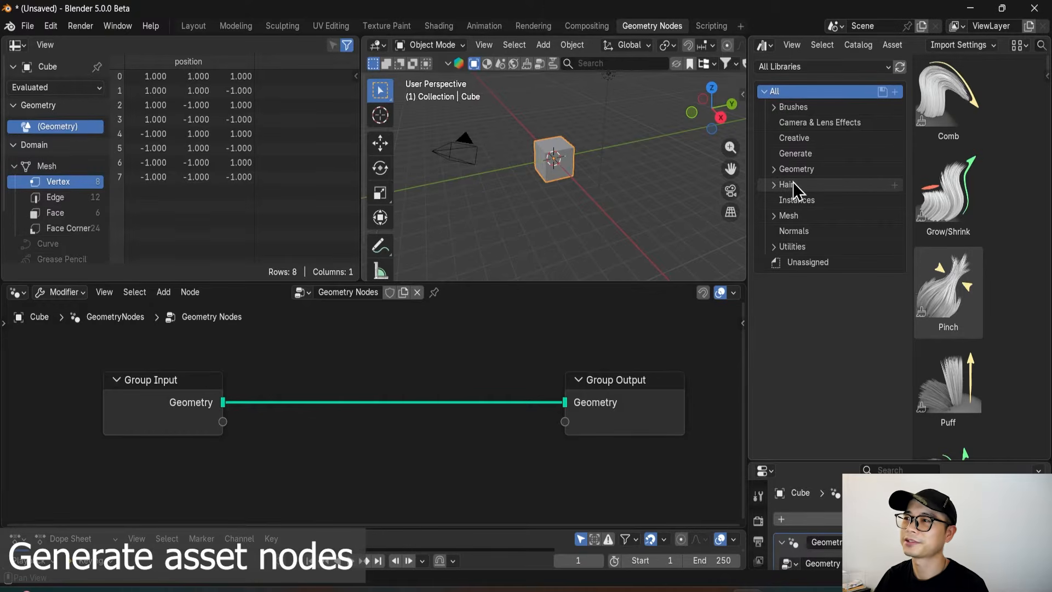
{"action": "left_click", "coordinate": [816, 156]}
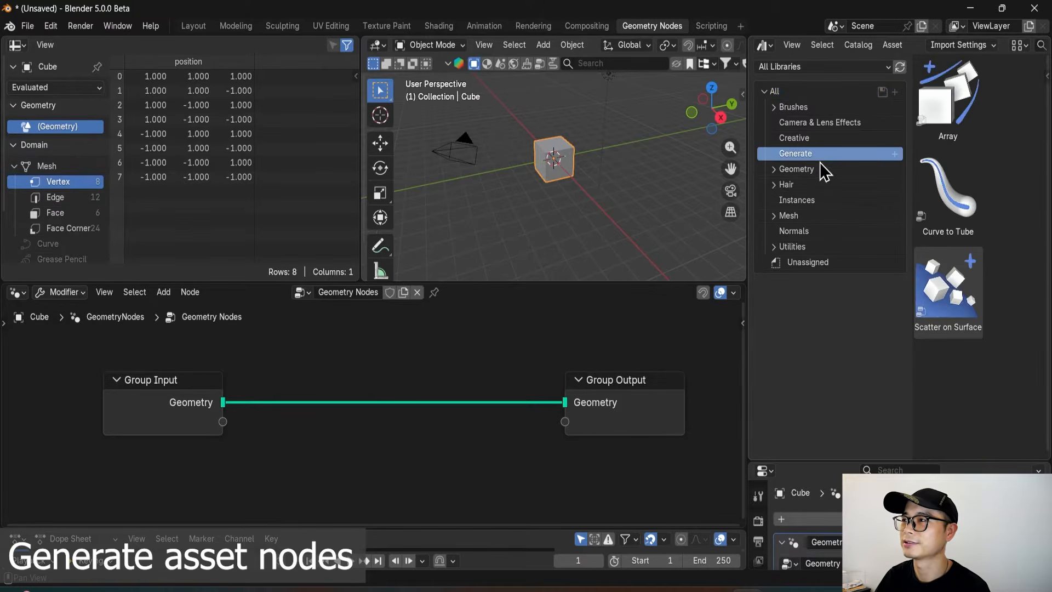
{"action": "left_click", "coordinate": [822, 166]}
{"action": "left_click", "coordinate": [831, 159]}
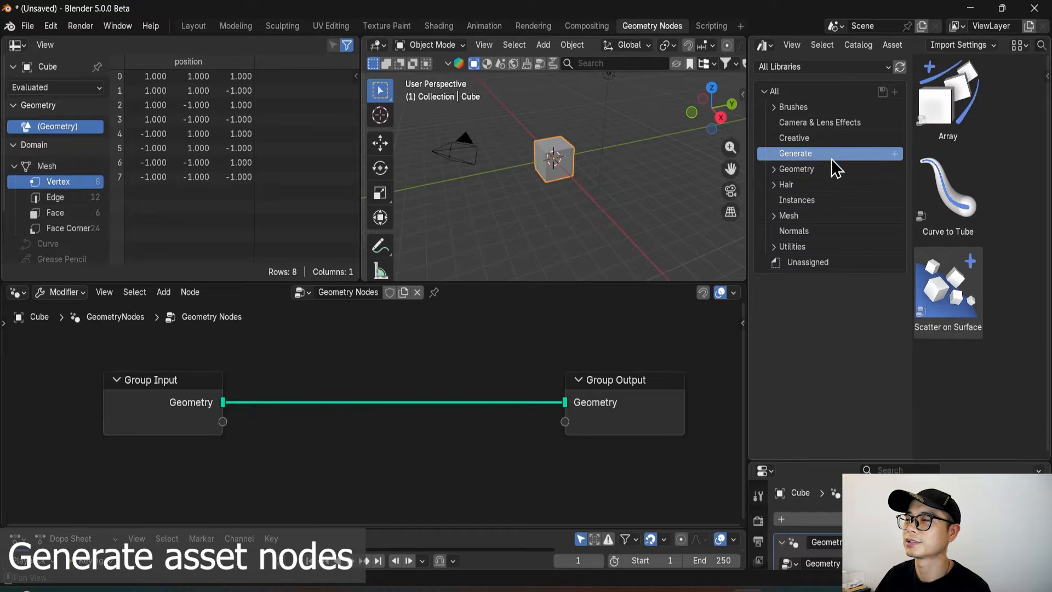
Add the Array, Curve to Tube and Scatter on Surface assets as nodes below the Group Input and Group Output nodes.
{"action": "scroll", "coordinate": [603, 395], "scroll_direction": "up", "scroll_amount": 1}
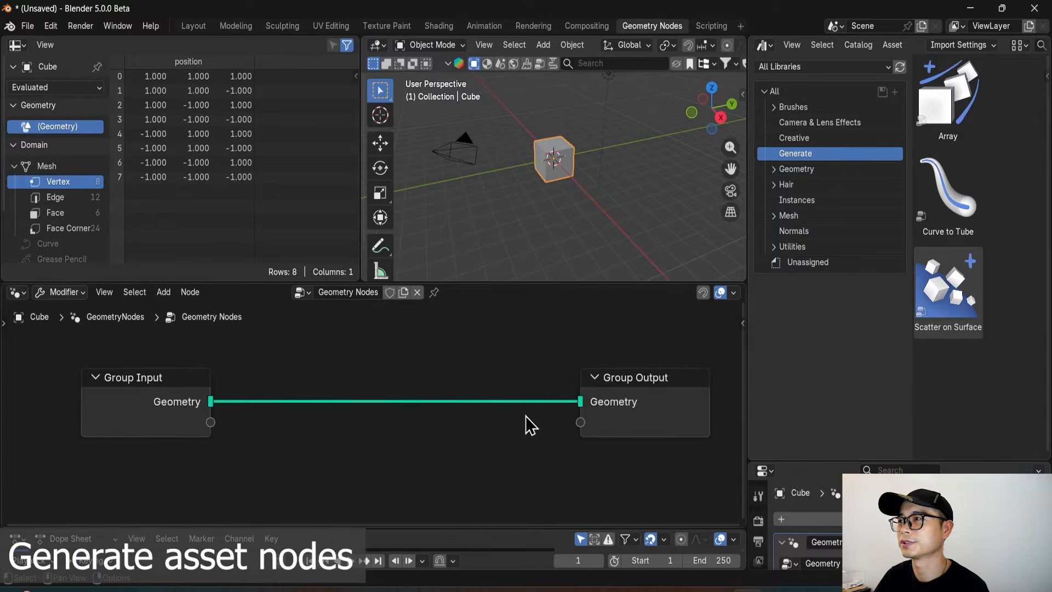
{"action": "middle_click_drag", "start_coordinate": [524, 414], "coordinate": [510, 417]}
{"action": "left_click", "coordinate": [956, 93]}
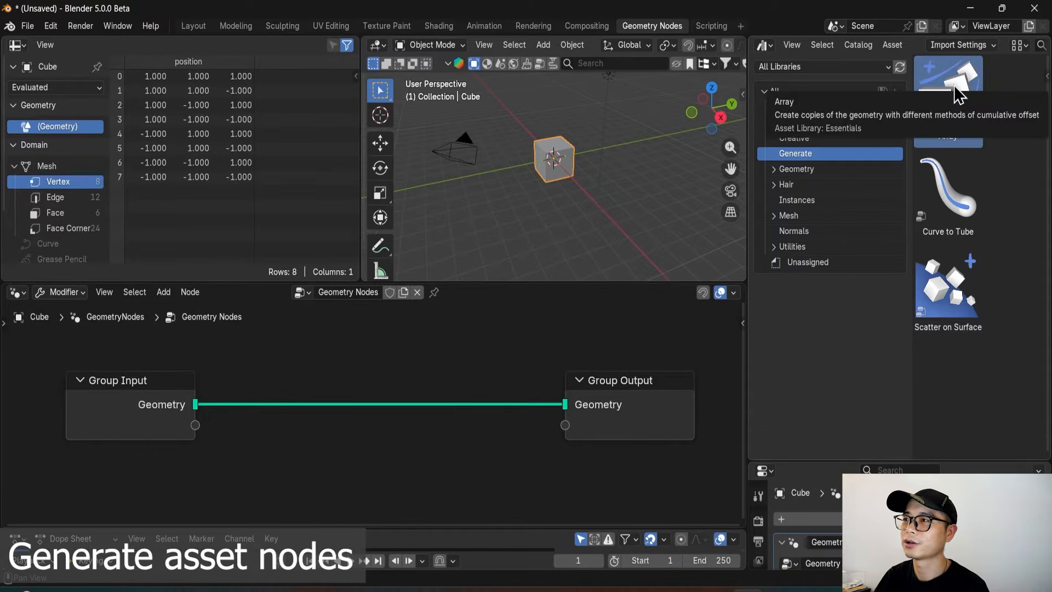
{"action": "left_click_drag", "start_coordinate": [956, 107], "coordinate": [321, 470]}
{"action": "middle_click_drag", "start_coordinate": [403, 431], "coordinate": [372, 356]}
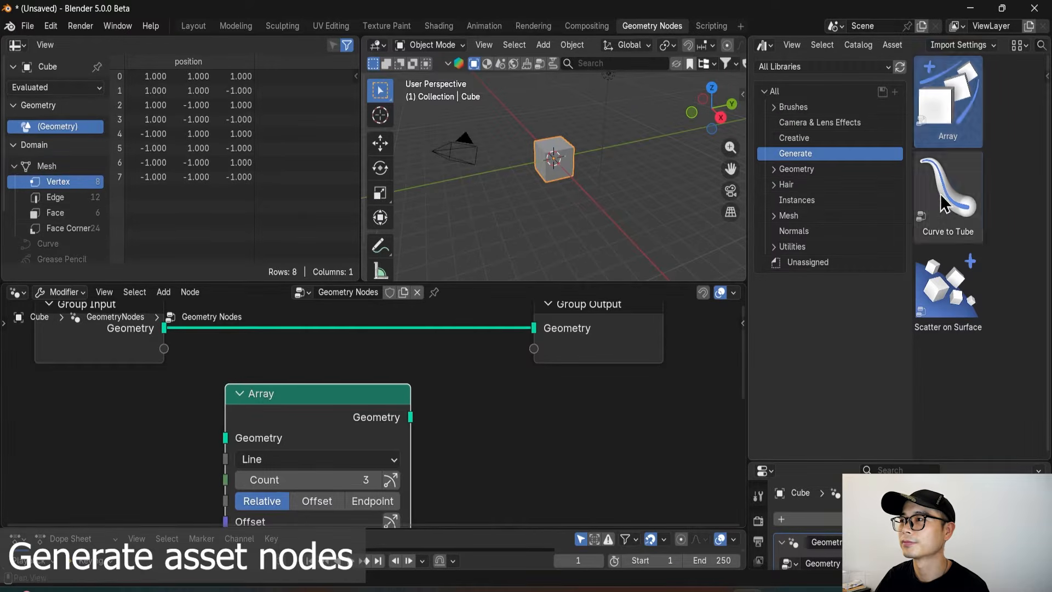
{"action": "left_click_drag", "start_coordinate": [944, 201], "coordinate": [464, 430]}
{"action": "scroll", "coordinate": [499, 438], "scroll_direction": "down", "scroll_amount": 1}
{"action": "middle_click_drag", "start_coordinate": [499, 438], "coordinate": [362, 367]}
{"action": "left_click_drag", "start_coordinate": [948, 291], "coordinate": [597, 413]}
{"action": "scroll", "coordinate": [597, 414], "scroll_direction": "down", "scroll_amount": 3}
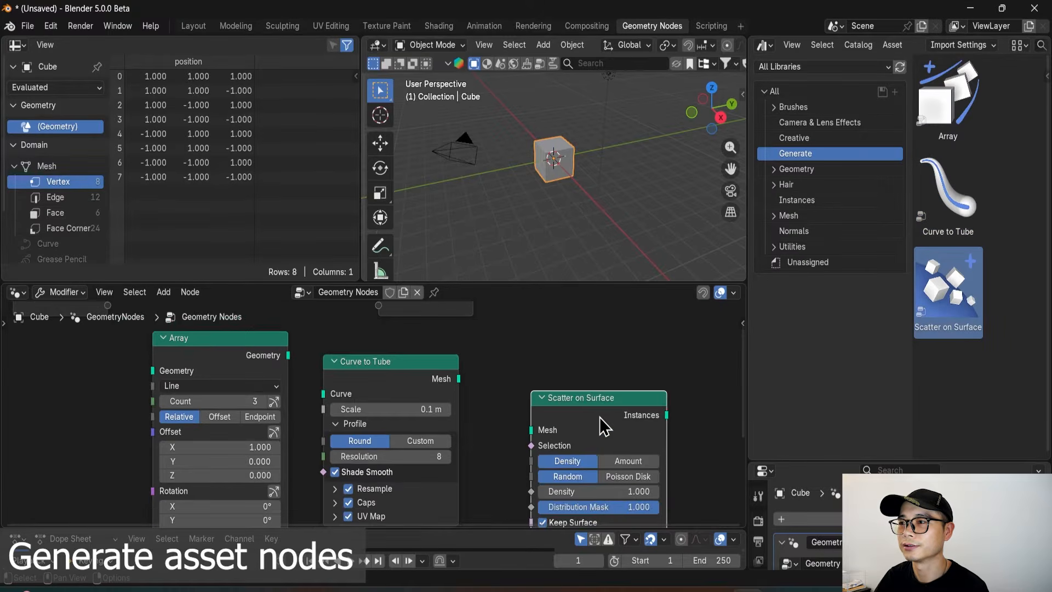
Move Group Output farther from Group Input and place the expanded, unlinked Scatter on Surface node beside Curve to Tube.
{"action": "middle_click_drag", "start_coordinate": [564, 403], "coordinate": [621, 435]}
{"action": "left_click_drag", "start_coordinate": [618, 426], "coordinate": [591, 391]}
{"action": "scroll", "coordinate": [587, 388], "scroll_direction": "down", "scroll_amount": 4}
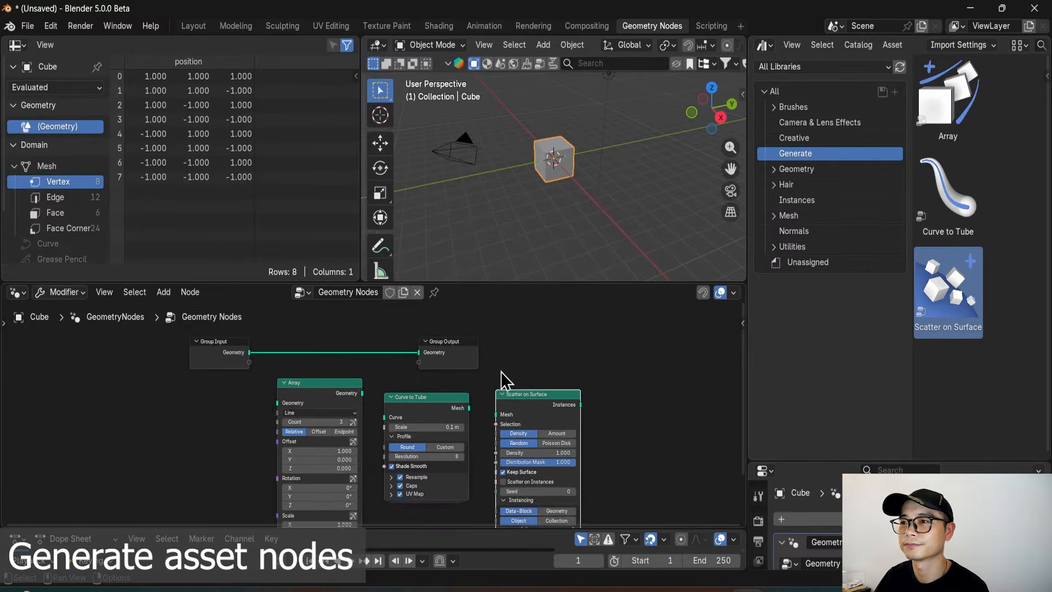
{"action": "left_click_drag", "start_coordinate": [439, 359], "coordinate": [595, 361]}
{"action": "scroll", "coordinate": [475, 390], "scroll_direction": "up", "scroll_amount": 9}
{"action": "left_click_drag", "start_coordinate": [466, 388], "coordinate": [465, 373]}
{"action": "left_click", "coordinate": [628, 373]}
{"action": "scroll", "coordinate": [535, 425], "scroll_direction": "down", "scroll_amount": 3}
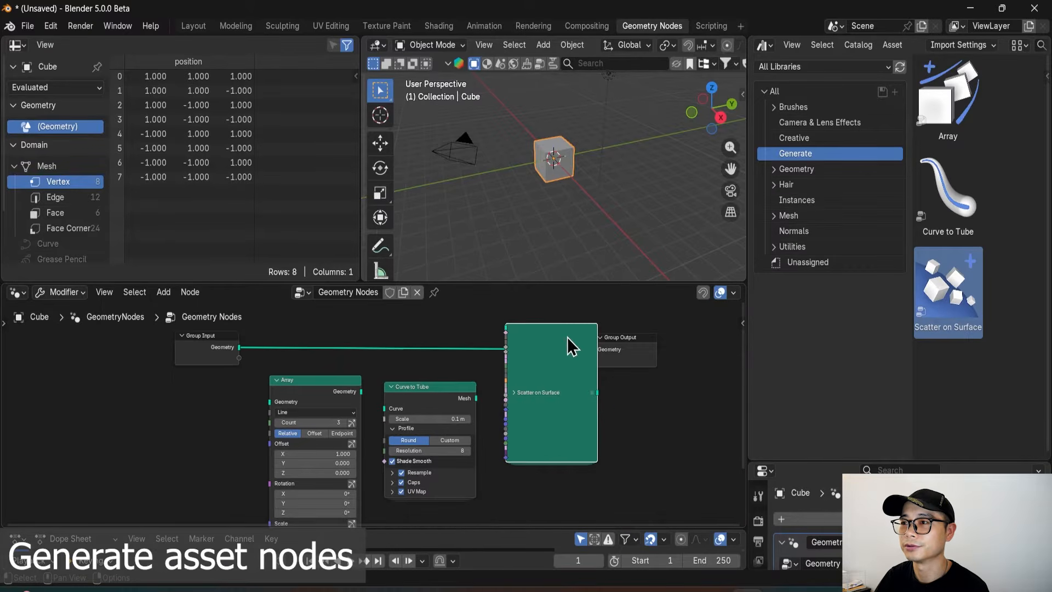
{"action": "left_click", "coordinate": [514, 393]}
{"action": "left_click_drag", "start_coordinate": [528, 390], "coordinate": [513, 386]}
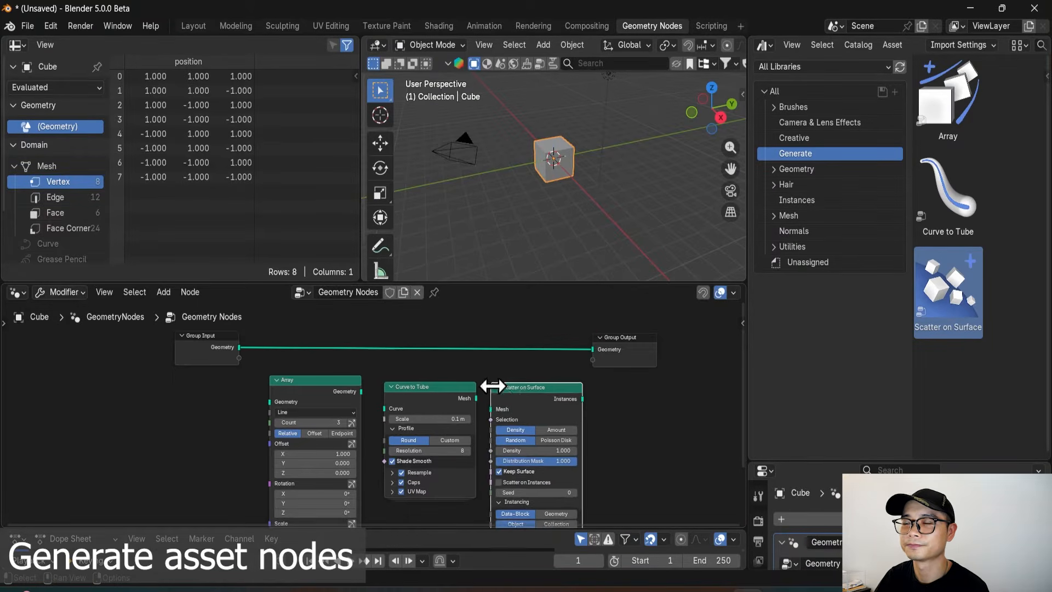
Move the Curve to Tube and Scatter on Surface nodes away from the Array node.
{"action": "scroll", "coordinate": [503, 419], "scroll_direction": "down", "scroll_amount": 3}
{"action": "scroll", "coordinate": [503, 419], "scroll_direction": "down", "scroll_amount": 4}
{"action": "left_click_drag", "start_coordinate": [542, 442], "coordinate": [632, 324]}
Insert the Array node into the link between Group Input and Group Output.
{"action": "scroll", "coordinate": [432, 395], "scroll_direction": "up", "scroll_amount": 5}
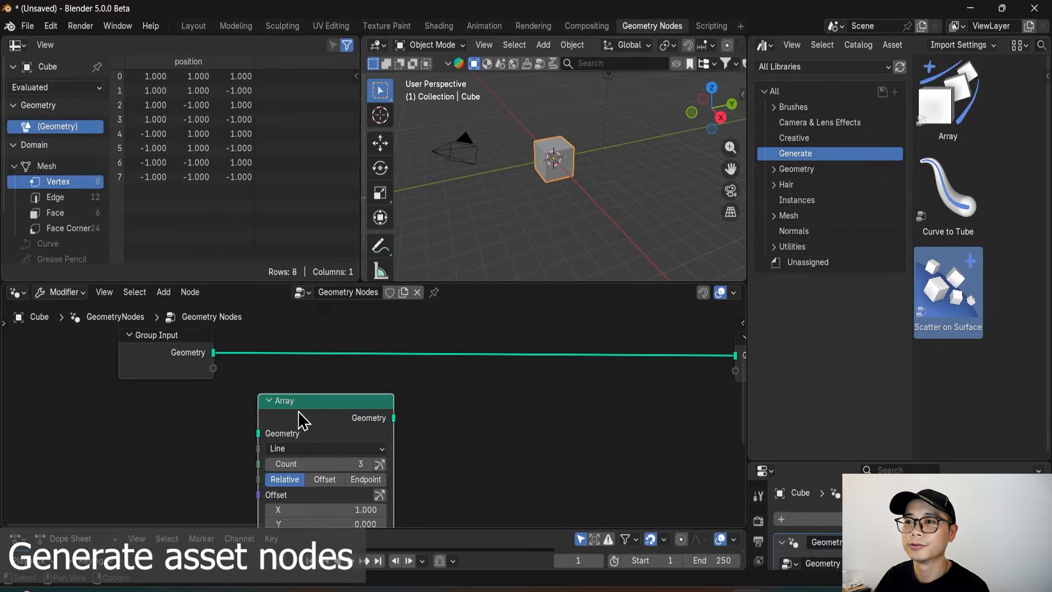
{"action": "left_click_drag", "start_coordinate": [301, 418], "coordinate": [315, 352]}
{"action": "scroll", "coordinate": [349, 388], "scroll_direction": "down", "scroll_amount": 3}
{"action": "scroll", "coordinate": [568, 214], "scroll_direction": "up", "scroll_amount": 2}
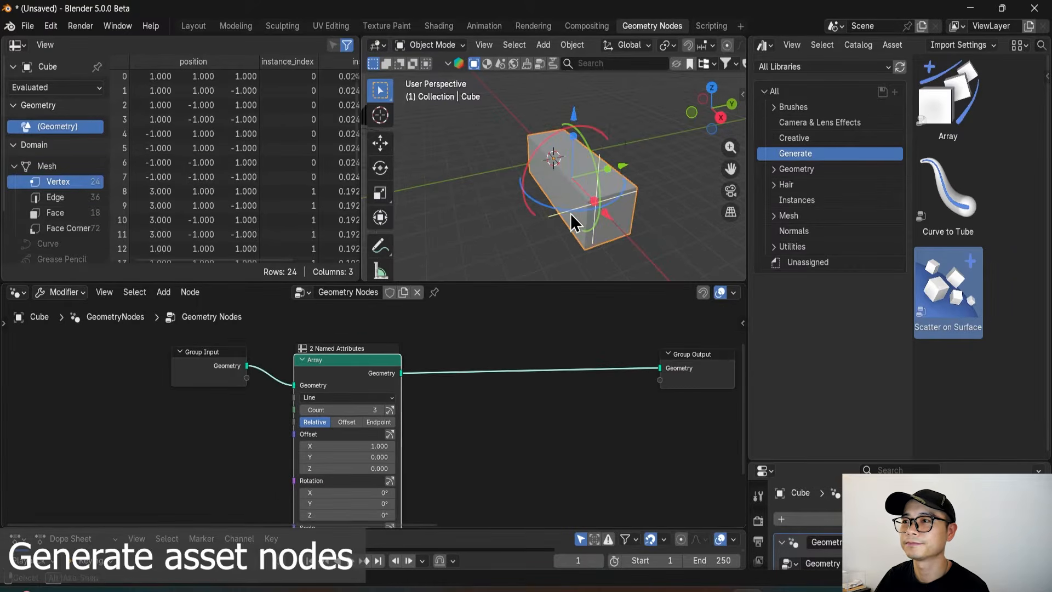
Reduce the Array node's count to 1 and set it back to 3.
{"action": "middle_click_drag", "start_coordinate": [568, 213], "coordinate": [644, 195]}
{"action": "scroll", "coordinate": [648, 204], "scroll_direction": "up", "scroll_amount": 2}
{"action": "mouse_move", "coordinate": [354, 410]}
{"action": "left_mouse_down"}
{"action": "mouse_move", "coordinate": [383, 409]}
{"action": "mouse_move", "coordinate": [344, 410]}
{"action": "left_mouse_up"}
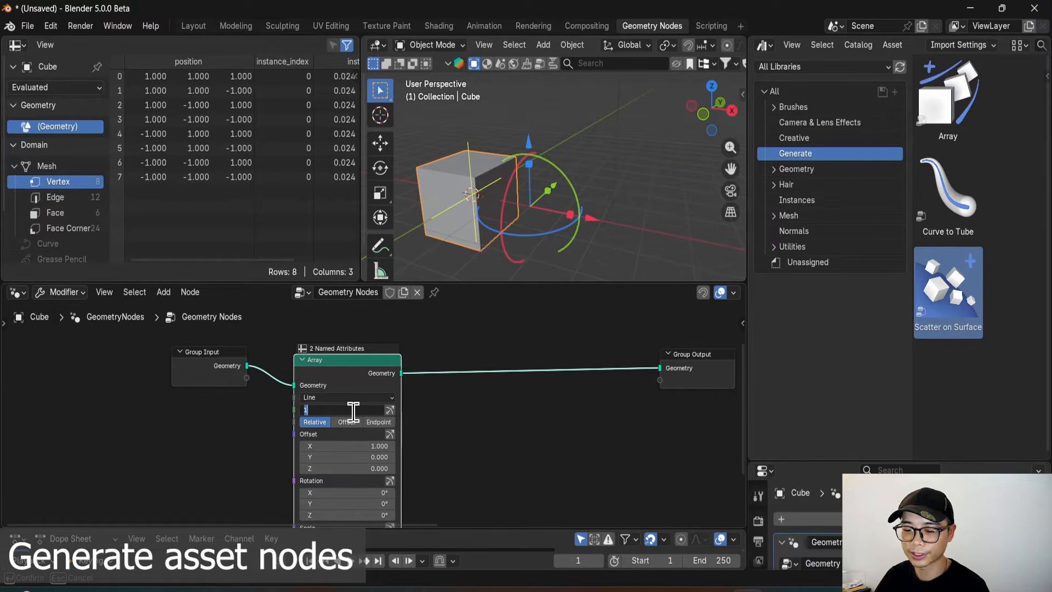
{"action": "type", "text": "3"}
{"action": "key", "text": "Return"}
Set the Array node's relative offset in X to 1.4 to space the cubes apart.
{"action": "middle_click_drag", "start_coordinate": [430, 467], "coordinate": [425, 453]}
{"action": "mouse_move", "coordinate": [357, 445]}
{"action": "left_mouse_down"}
{"action": "mouse_move", "coordinate": [370, 444]}
{"action": "mouse_move", "coordinate": [368, 433]}
{"action": "left_mouse_up"}
{"action": "key", "text": "ctrl+z"}
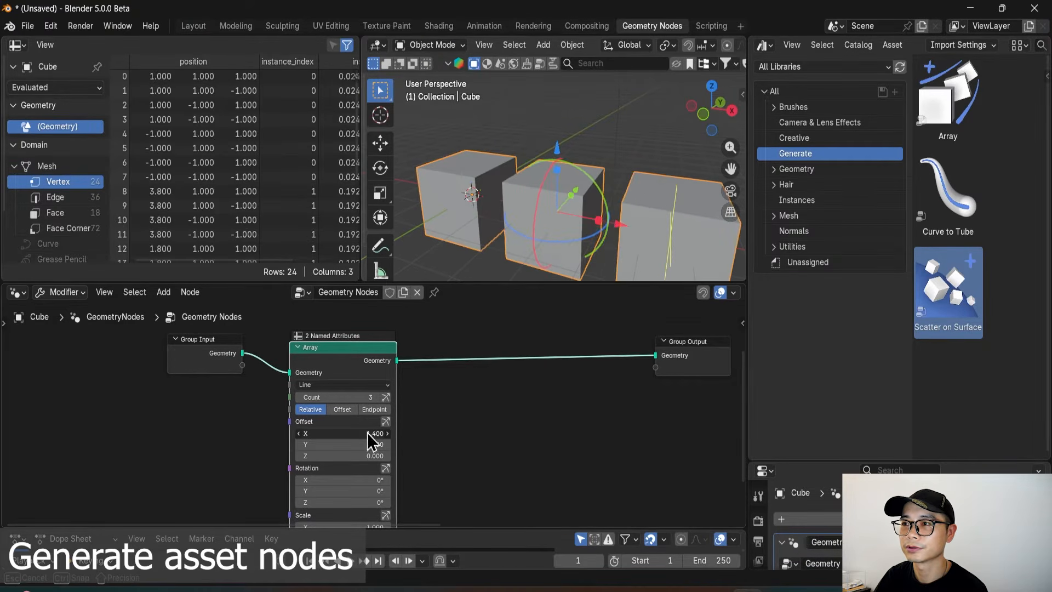
{"action": "scroll", "coordinate": [600, 230], "scroll_direction": "down", "scroll_amount": 3}
{"action": "middle_click_drag", "start_coordinate": [600, 230], "coordinate": [601, 232]}
{"action": "scroll", "coordinate": [438, 391], "scroll_direction": "up", "scroll_amount": 3}
{"action": "scroll", "coordinate": [414, 415], "scroll_direction": "down", "scroll_amount": 2}
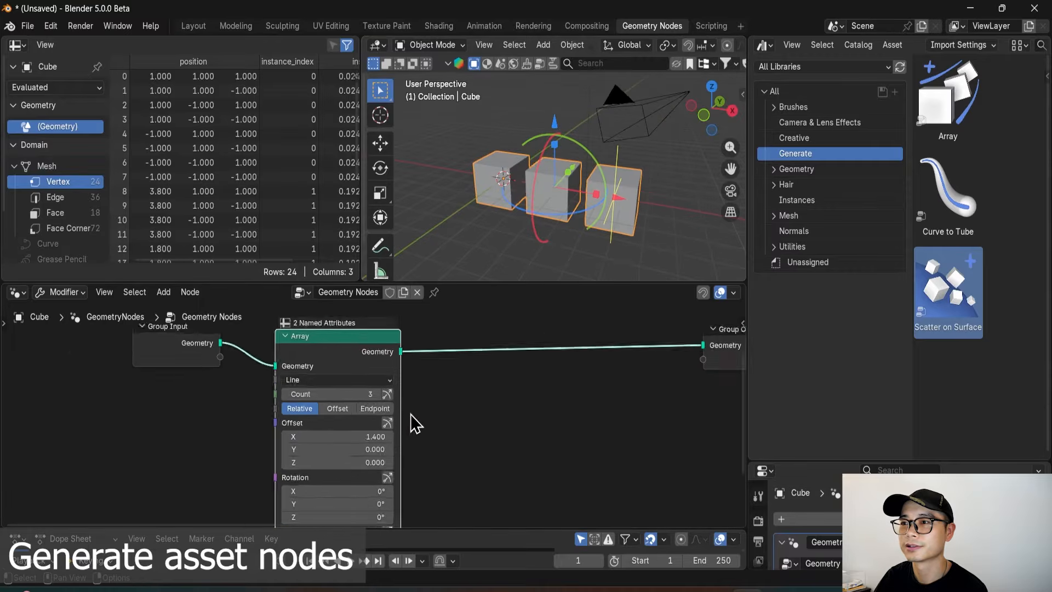
Turn the Array node's Realize Instances option off and back on.
{"action": "middle_click_drag", "start_coordinate": [388, 461], "coordinate": [393, 387]}
{"action": "mouse_move", "coordinate": [379, 429]}
{"action": "middle_mouse_down"}
{"action": "mouse_move", "coordinate": [382, 395]}
{"action": "mouse_move", "coordinate": [380, 426]}
{"action": "middle_mouse_up"}
{"action": "middle_click_drag", "start_coordinate": [381, 480], "coordinate": [386, 441]}
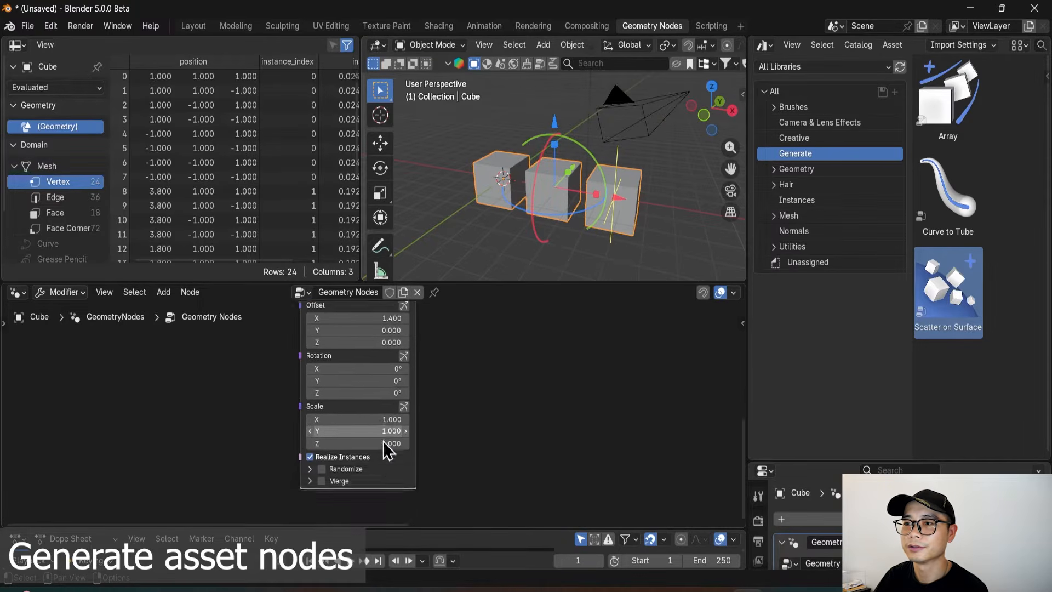
{"action": "scroll", "coordinate": [384, 445], "scroll_direction": "up", "scroll_amount": 5}
{"action": "scroll", "coordinate": [324, 499], "scroll_direction": "up", "scroll_amount": 1}
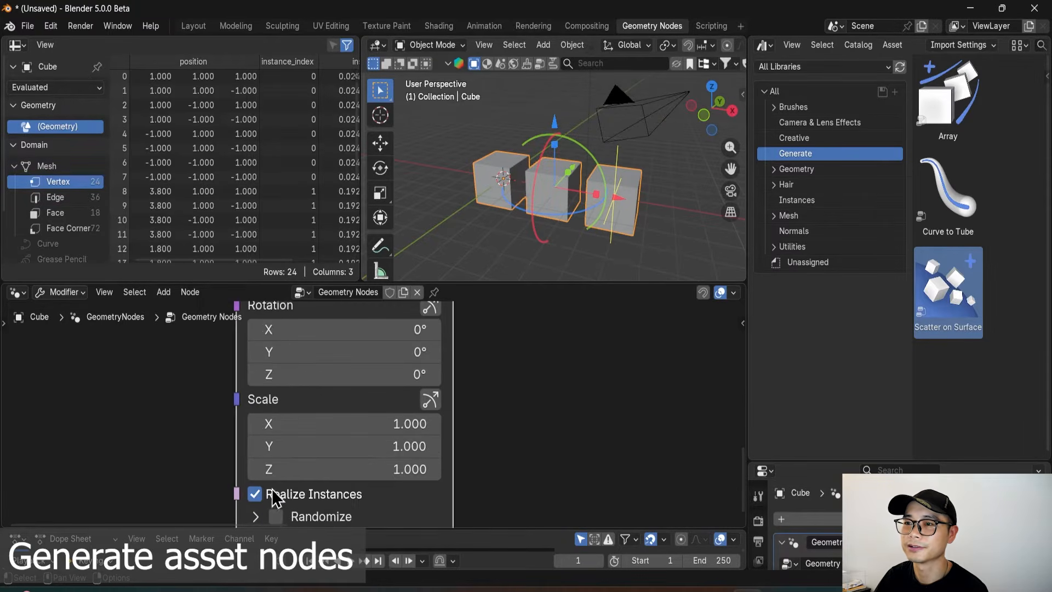
{"action": "left_click", "coordinate": [255, 494]}
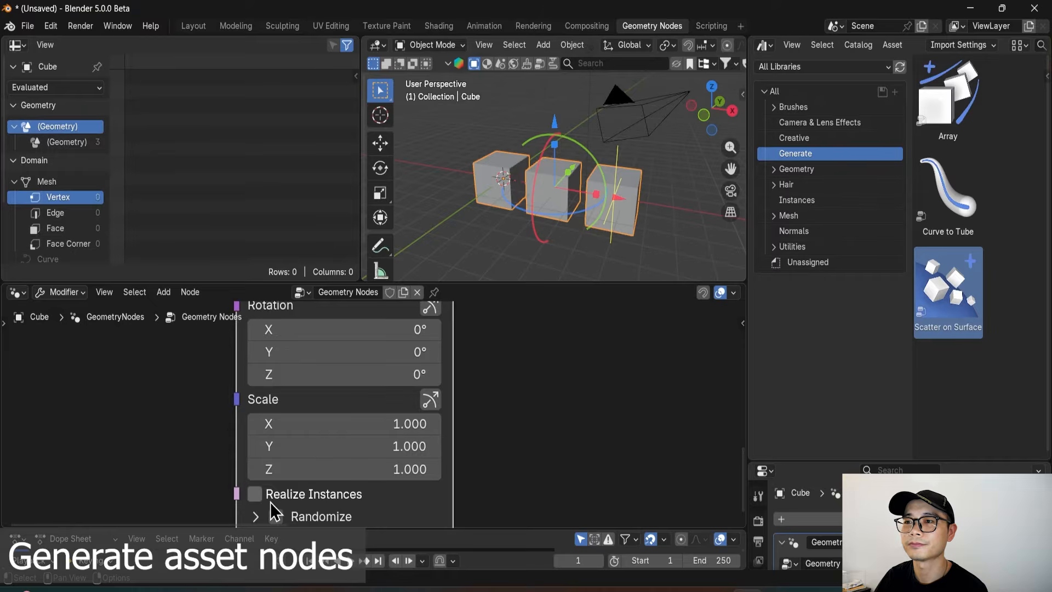
{"action": "left_click", "coordinate": [255, 494]}
Examine the options in the Array node's Randomize and Merge sections.
{"action": "scroll", "coordinate": [336, 417], "scroll_direction": "down", "scroll_amount": 1}
{"action": "middle_click_drag", "start_coordinate": [341, 495], "coordinate": [350, 425]}
{"action": "scroll", "coordinate": [328, 448], "scroll_direction": "up", "scroll_amount": 3}
{"action": "scroll", "coordinate": [328, 448], "scroll_direction": "down", "scroll_amount": 3}
{"action": "scroll", "coordinate": [329, 443], "scroll_direction": "up", "scroll_amount": 1}
{"action": "left_click", "coordinate": [269, 423]}
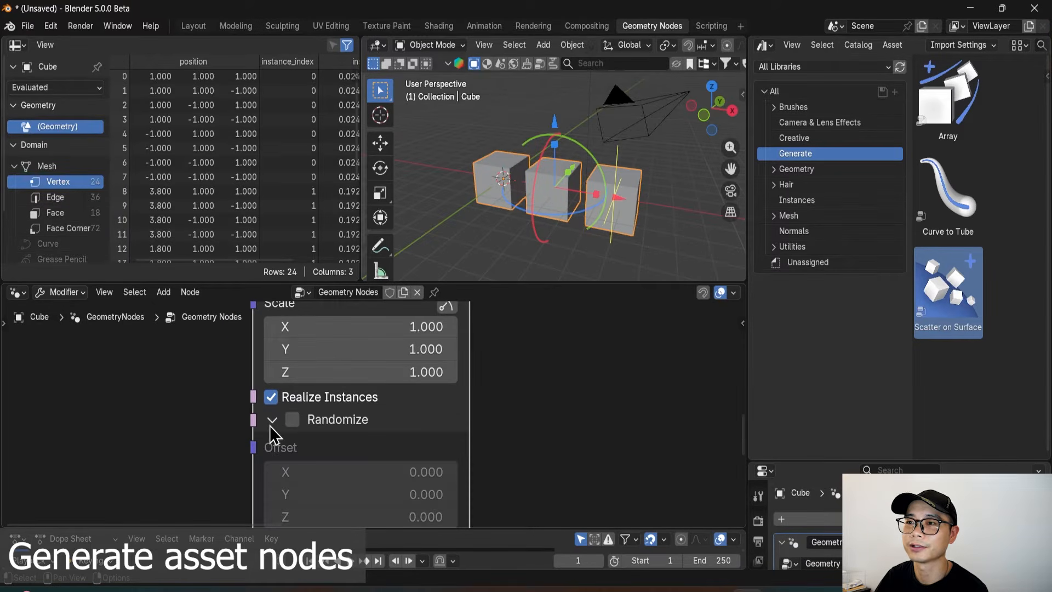
{"action": "middle_click_drag", "start_coordinate": [268, 423], "coordinate": [272, 403]}
{"action": "left_click", "coordinate": [274, 406]}
{"action": "left_click", "coordinate": [270, 421]}
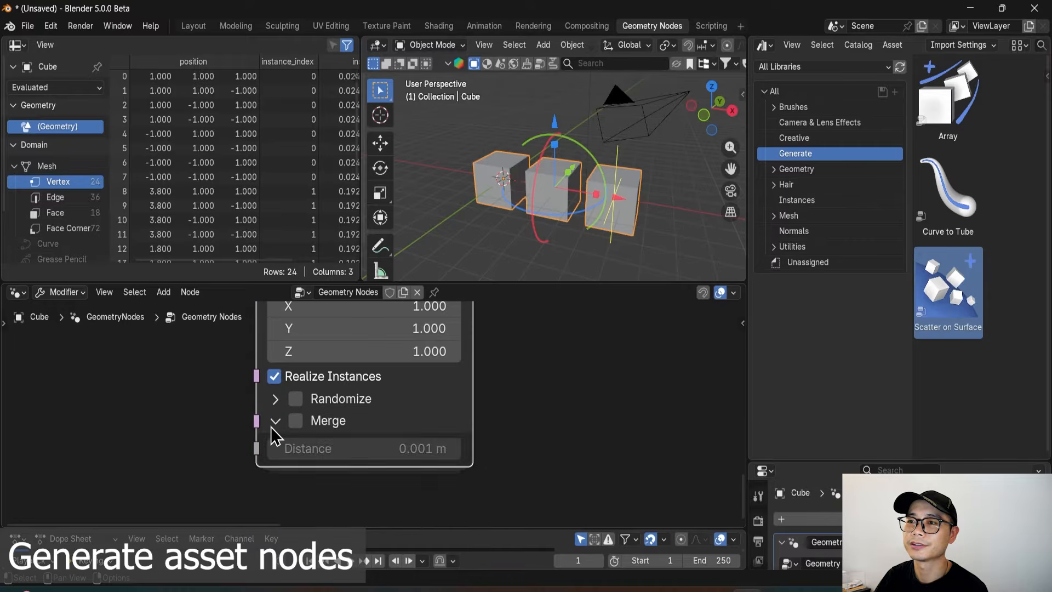
{"action": "left_click", "coordinate": [270, 422]}
{"action": "scroll", "coordinate": [331, 419], "scroll_direction": "down", "scroll_amount": 1}
{"action": "scroll", "coordinate": [352, 409], "scroll_direction": "up", "scroll_amount": 4}
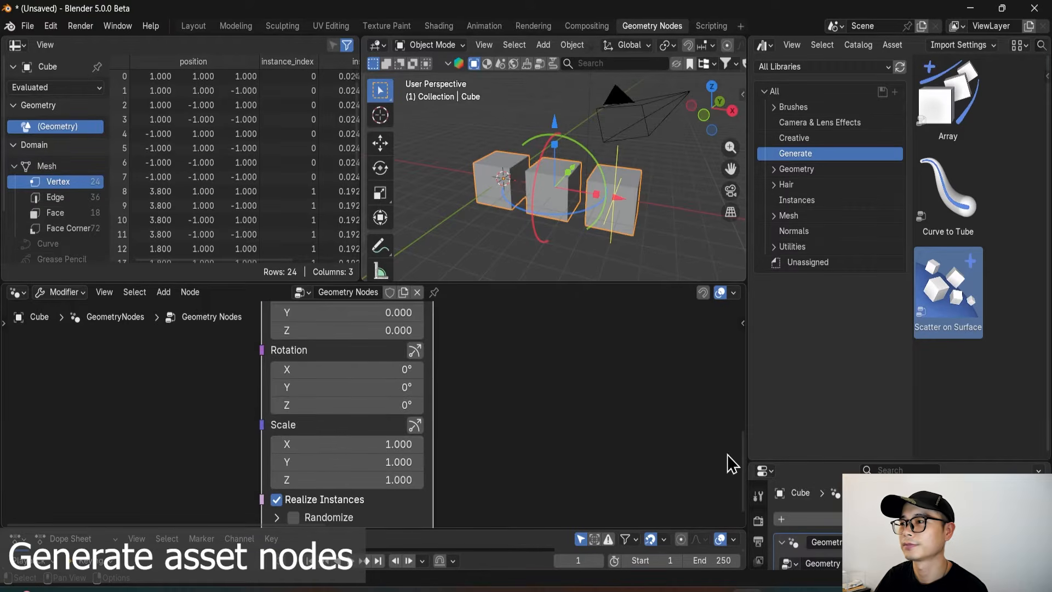
Look through the Generate modifiers that can be added to the cube, temporarily enlarging the modifier properties area.
{"action": "left_click_drag", "start_coordinate": [768, 463], "coordinate": [794, 284]}
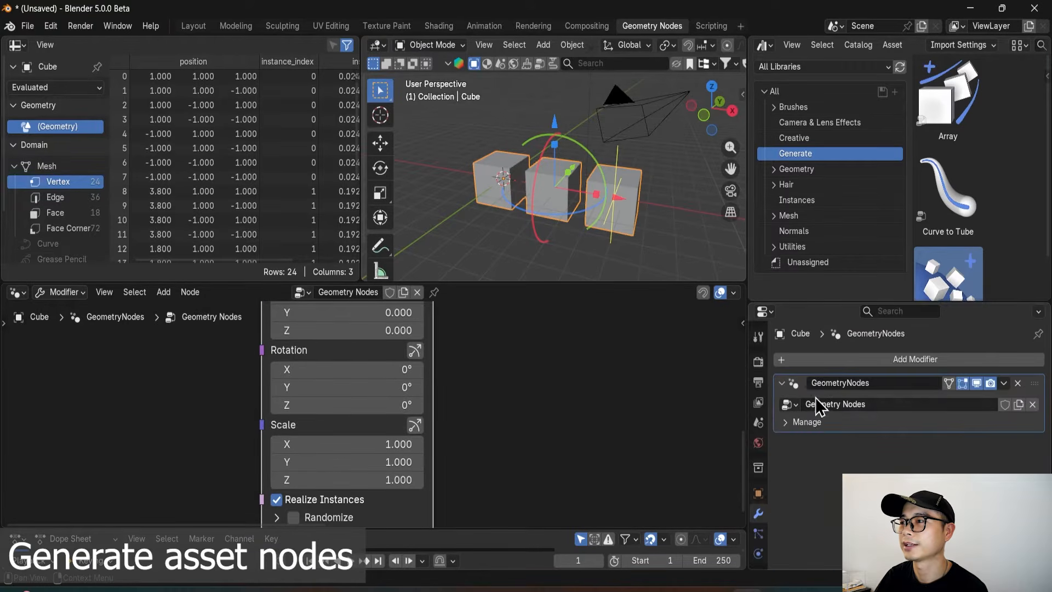
{"action": "left_click", "coordinate": [824, 360]}
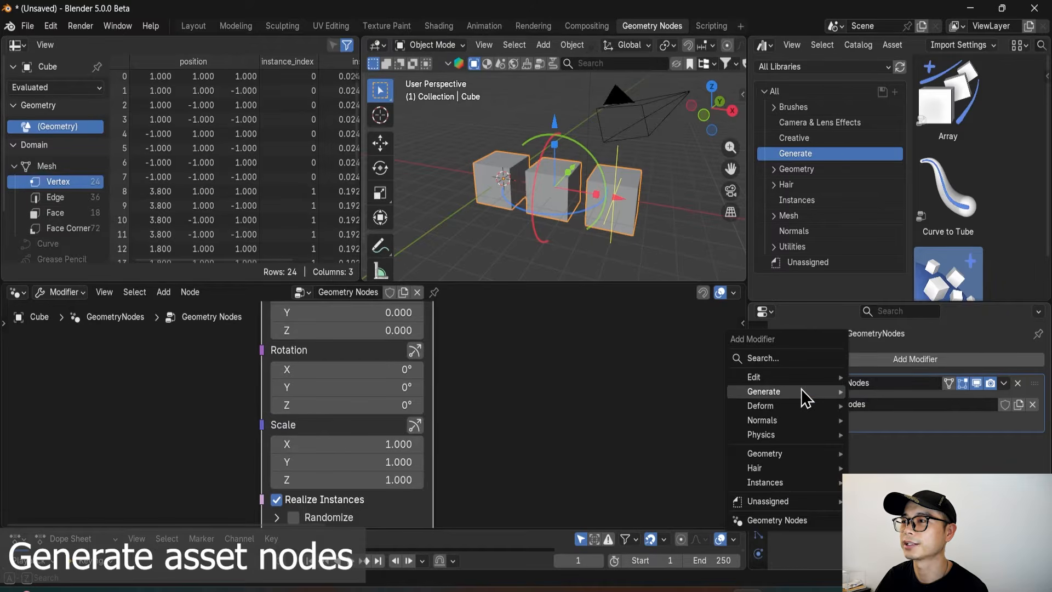
{"action": "mouse_move", "coordinate": [827, 390]}
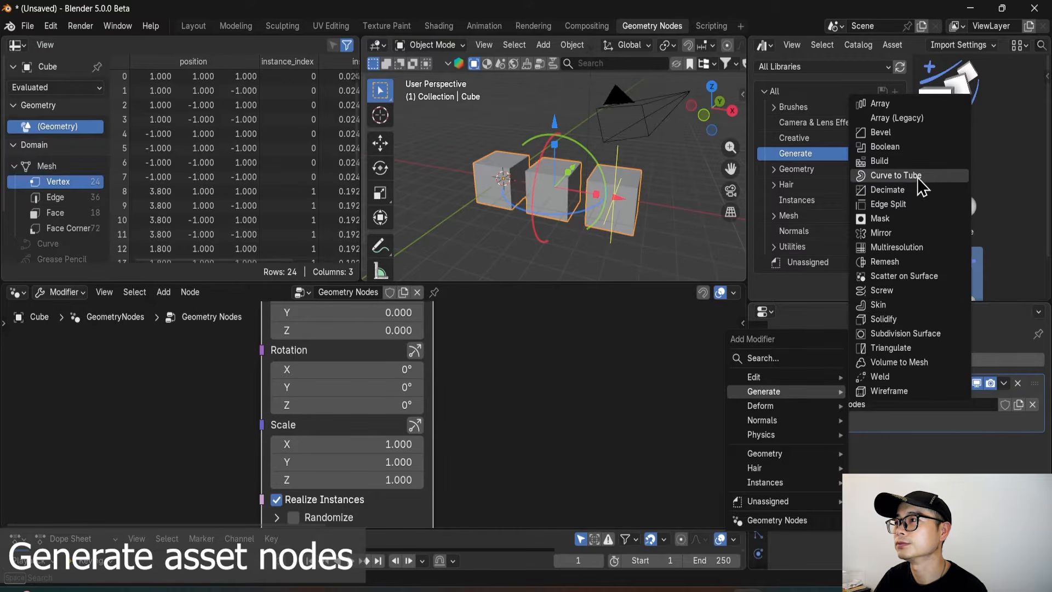
{"action": "scroll", "coordinate": [530, 435], "scroll_direction": "down", "scroll_amount": 8}
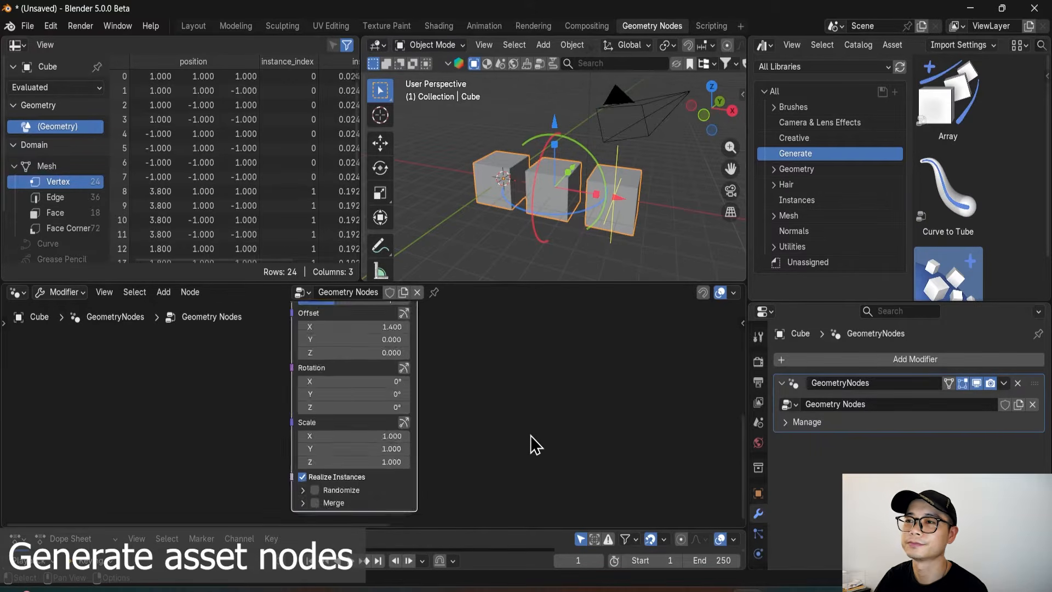
{"action": "left_click_drag", "start_coordinate": [504, 434], "coordinate": [503, 489]}
{"action": "scroll", "coordinate": [463, 408], "scroll_direction": "up", "scroll_amount": 2}
{"action": "scroll", "coordinate": [480, 404], "scroll_direction": "up", "scroll_amount": 1}
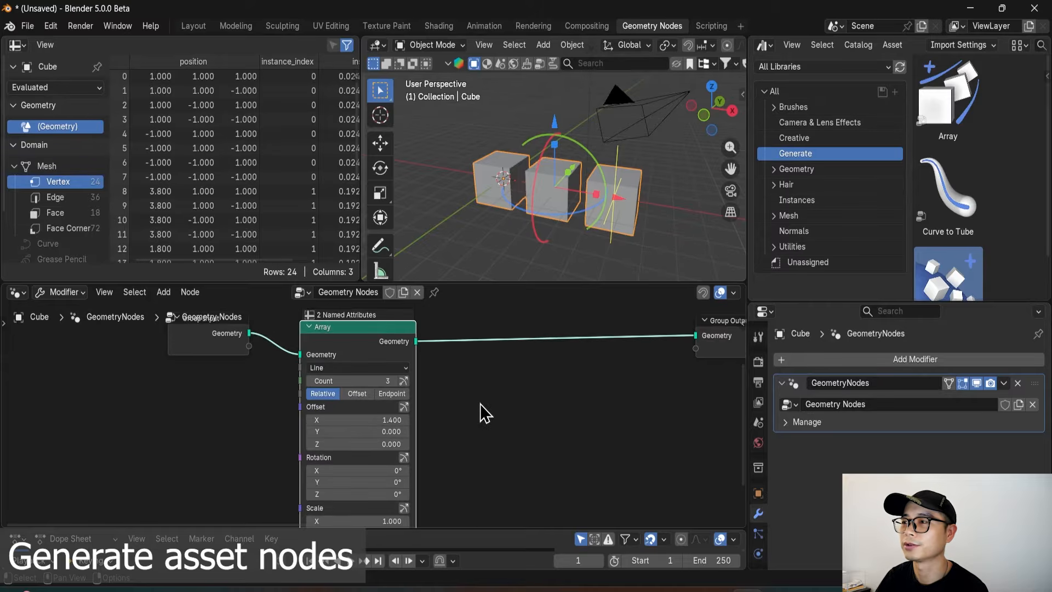
{"action": "left_click_drag", "start_coordinate": [898, 297], "coordinate": [871, 426]}
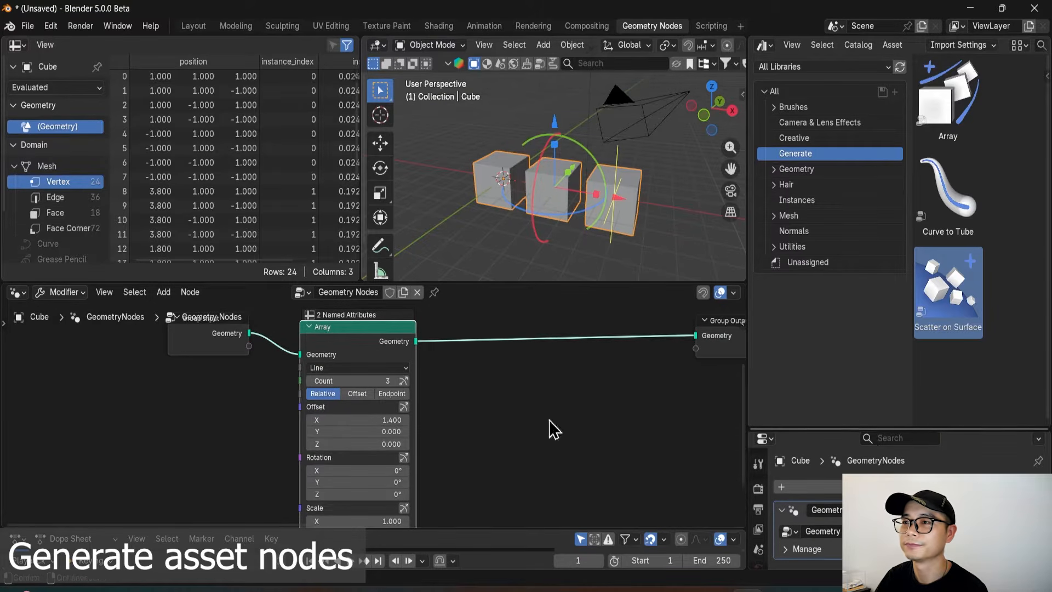
{"action": "middle_click_drag", "start_coordinate": [332, 419], "coordinate": [421, 429]}
{"action": "middle_click_drag", "start_coordinate": [469, 376], "coordinate": [394, 376]}
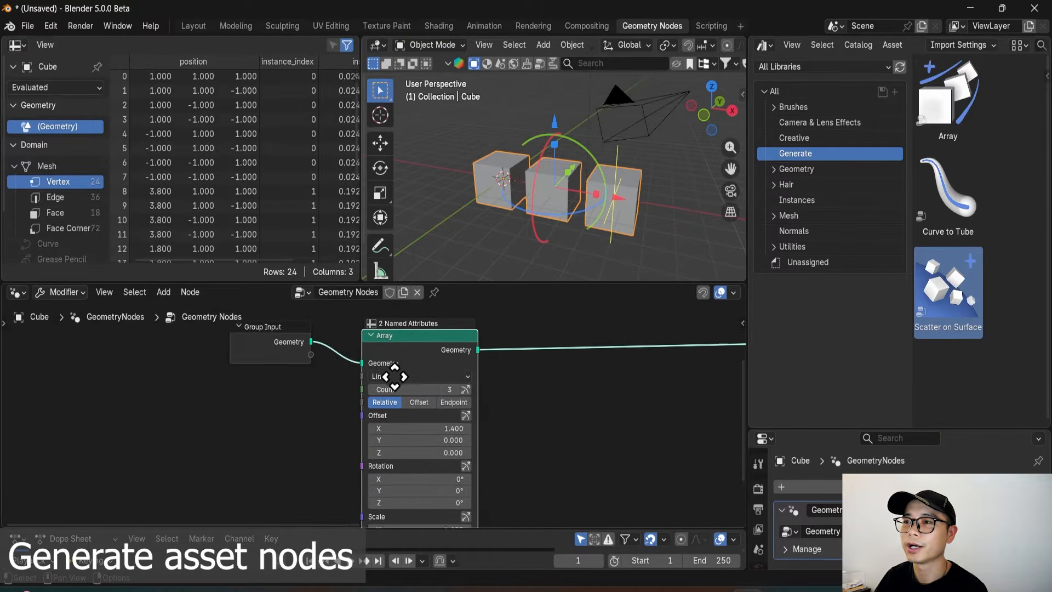
Move the Group Output node farther away from the Array node to make room between them.
{"action": "scroll", "coordinate": [437, 359], "scroll_direction": "down", "scroll_amount": 2}
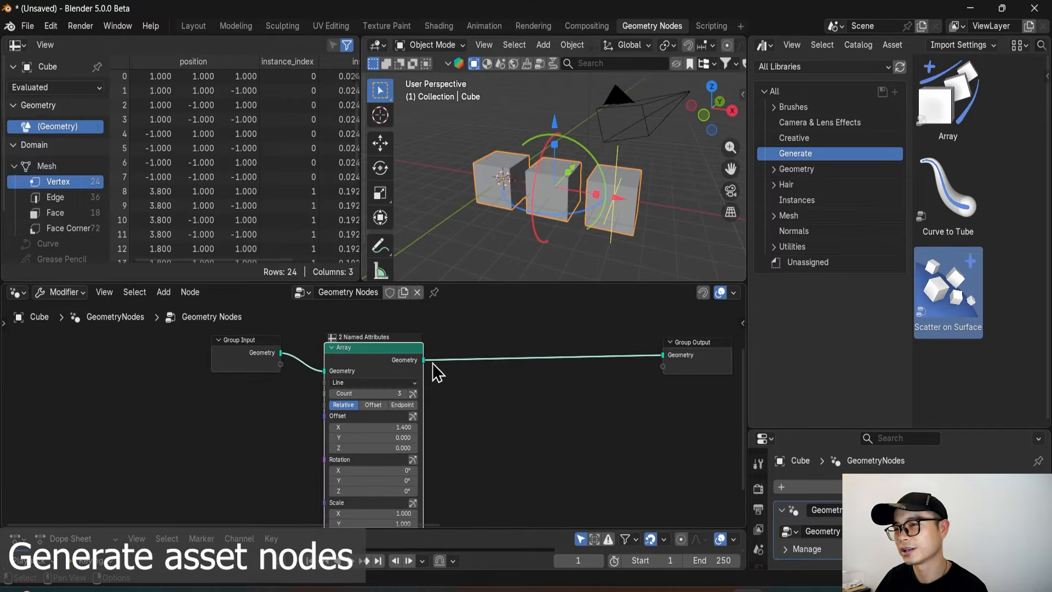
{"action": "left_click_drag", "start_coordinate": [620, 357], "coordinate": [699, 353]}
{"action": "scroll", "coordinate": [545, 353], "scroll_direction": "up", "scroll_amount": 3}
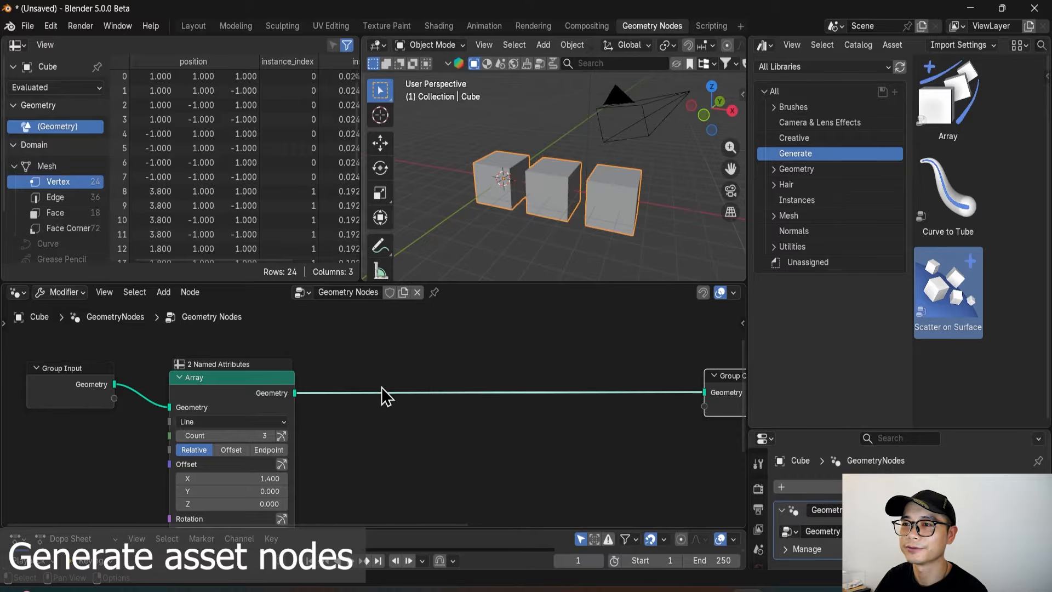
Turn off Realize Instances on the Array node.
{"action": "middle_click_drag", "start_coordinate": [381, 387], "coordinate": [464, 357]}
{"action": "scroll", "coordinate": [381, 414], "scroll_direction": "down", "scroll_amount": 1}
{"action": "scroll", "coordinate": [340, 454], "scroll_direction": "down", "scroll_amount": 4, "text": "shift"}
{"action": "scroll", "coordinate": [328, 447], "scroll_direction": "up", "scroll_amount": 1}
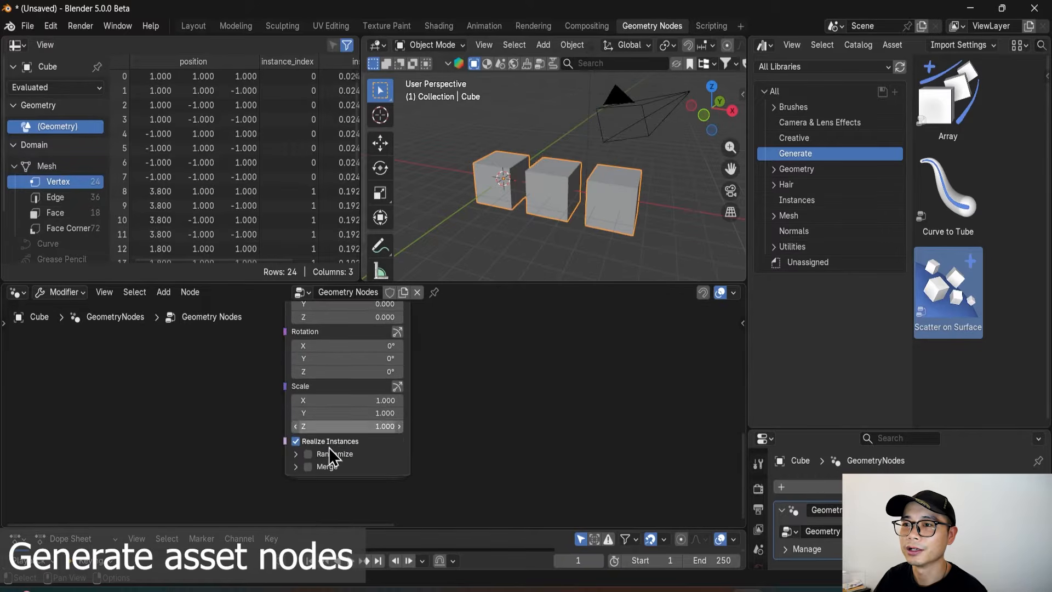
{"action": "scroll", "coordinate": [329, 447], "scroll_direction": "up", "scroll_amount": 2}
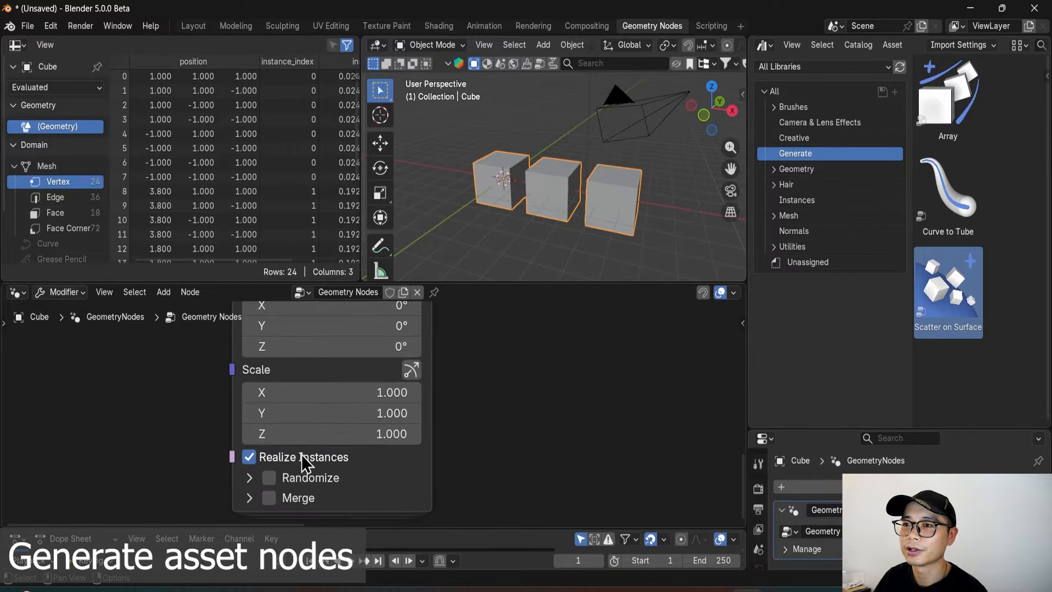
{"action": "left_click", "coordinate": [250, 458]}
{"action": "scroll", "coordinate": [457, 404], "scroll_direction": "down", "scroll_amount": 2}
{"action": "scroll", "coordinate": [458, 404], "scroll_direction": "up", "scroll_amount": 6, "text": "shift"}
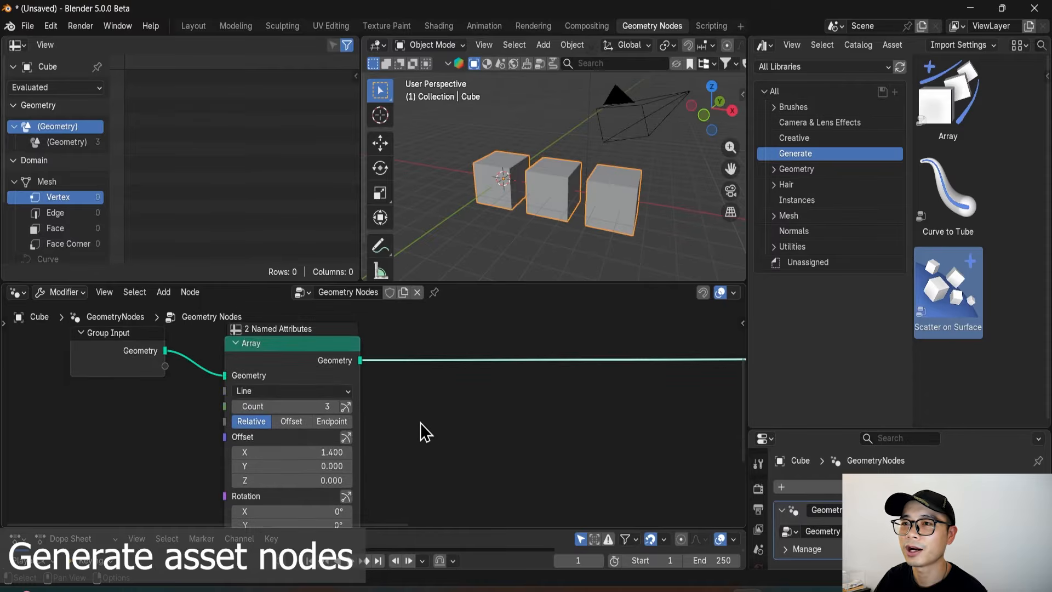
Inspect the nested instance geometry in the spreadsheet and return to the top-level geometry.
{"action": "scroll", "coordinate": [420, 423], "scroll_direction": "up", "scroll_amount": 1}
{"action": "left_click", "coordinate": [76, 145]}
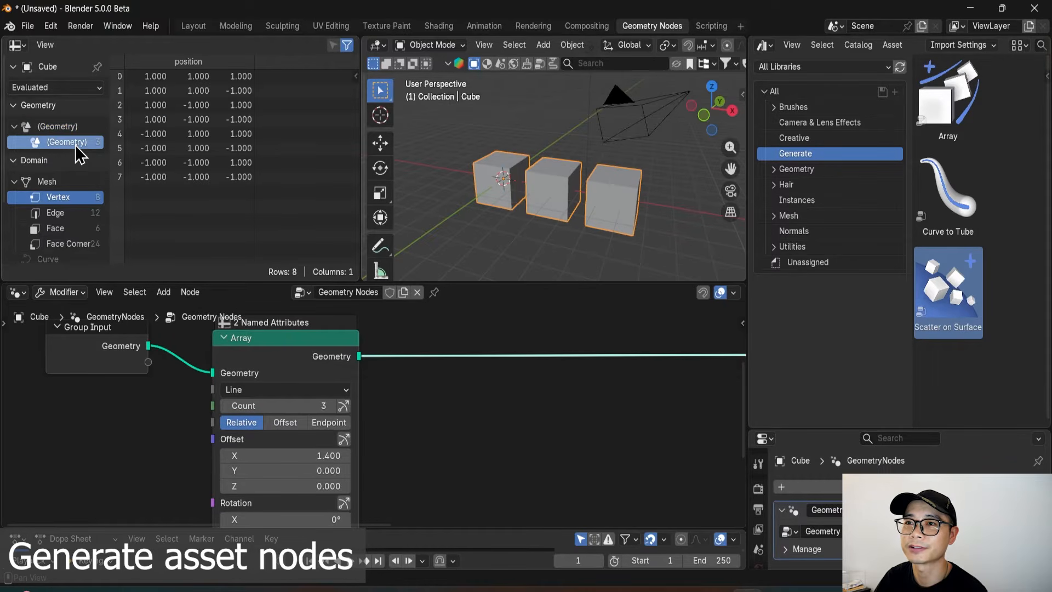
{"action": "left_click", "coordinate": [74, 126]}
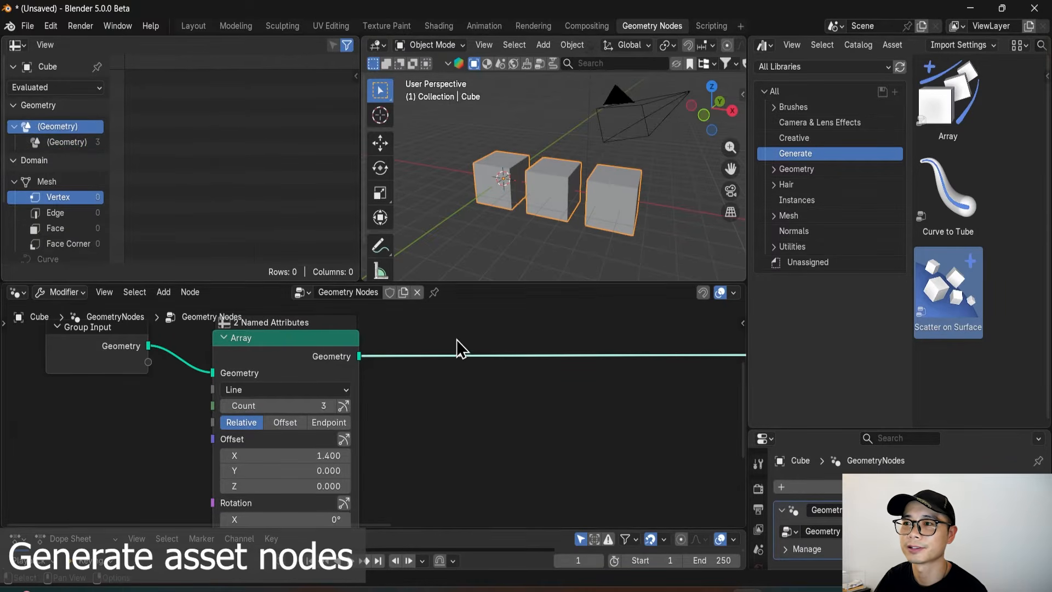
Add a Translate Instances node on the link between the Array node and Group Output.
{"action": "key", "text": "shift+a"}
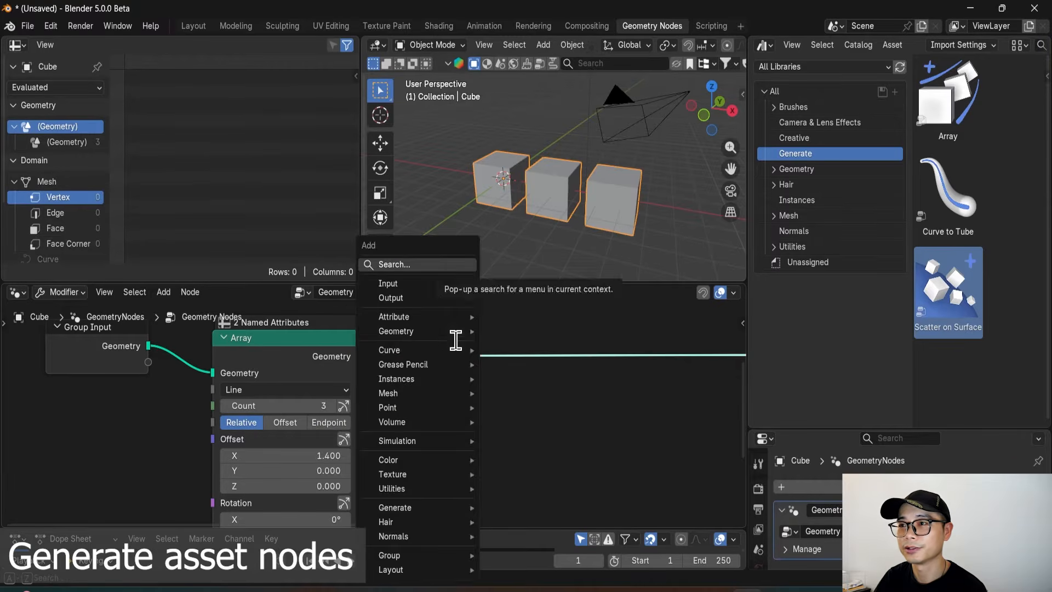
{"action": "type", "text": "trans"}
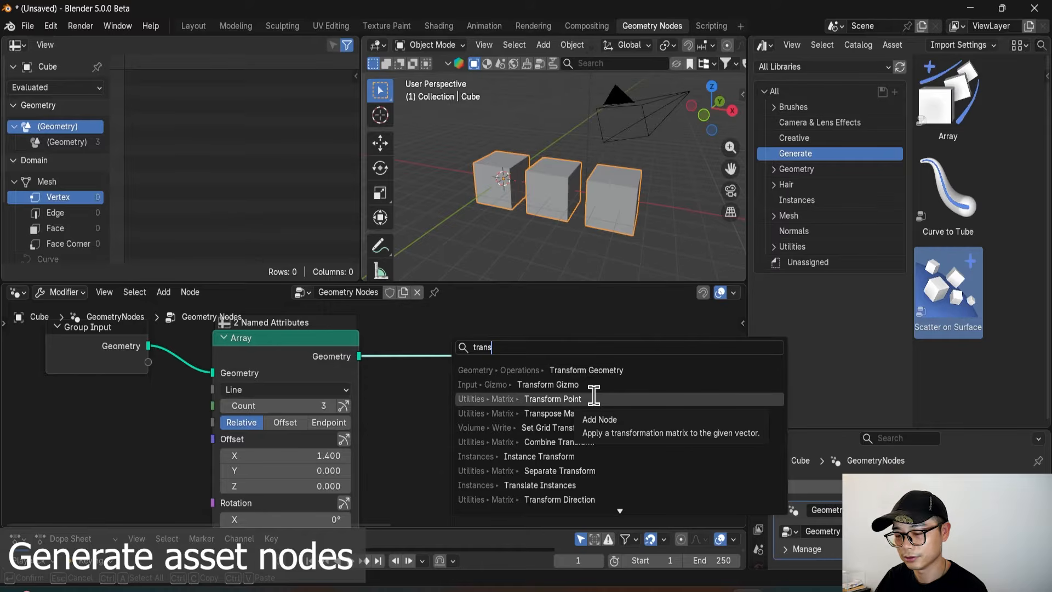
{"action": "type", "text": "l"}
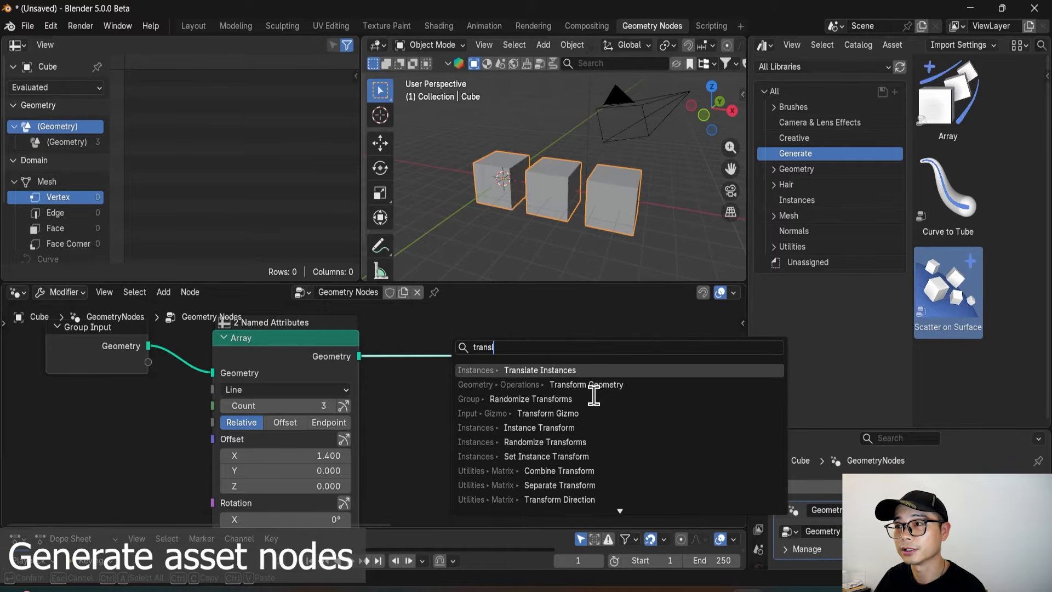
{"action": "left_click", "coordinate": [578, 370]}
{"action": "left_click", "coordinate": [552, 344]}
{"action": "scroll", "coordinate": [535, 399], "scroll_direction": "up", "scroll_amount": 2}
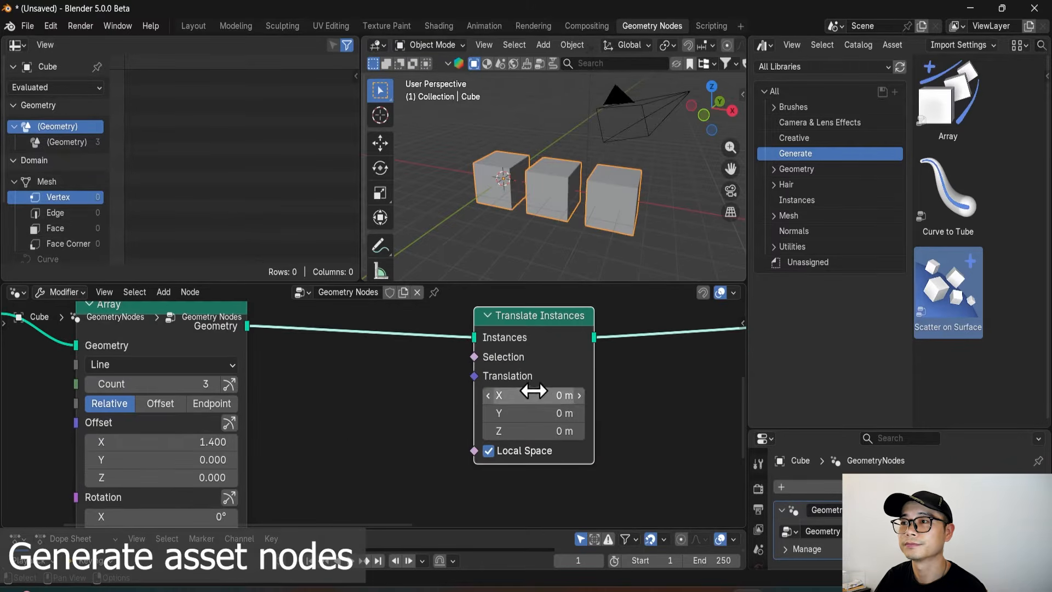
Try shifting the instances along X and Y with the Translate Instances node, and discard both changes.
{"action": "left_click_drag", "start_coordinate": [533, 391], "coordinate": [509, 394]}
{"action": "key", "text": "ctrl+z"}
{"action": "left_click_drag", "start_coordinate": [564, 412], "coordinate": [613, 412]}
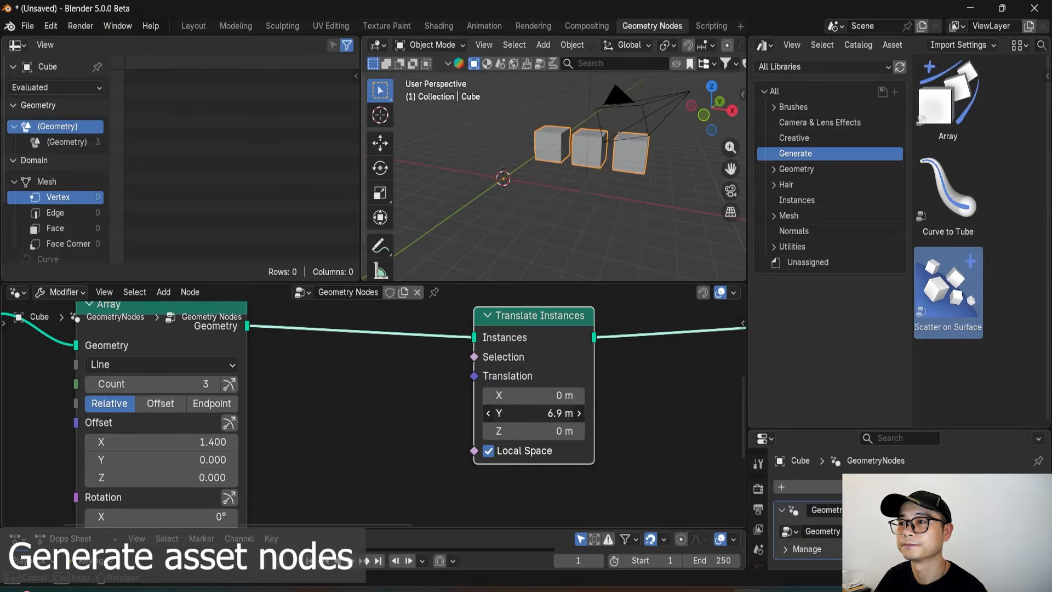
{"action": "key", "text": "Escape"}
{"action": "scroll", "coordinate": [567, 425], "scroll_direction": "down", "scroll_amount": 1}
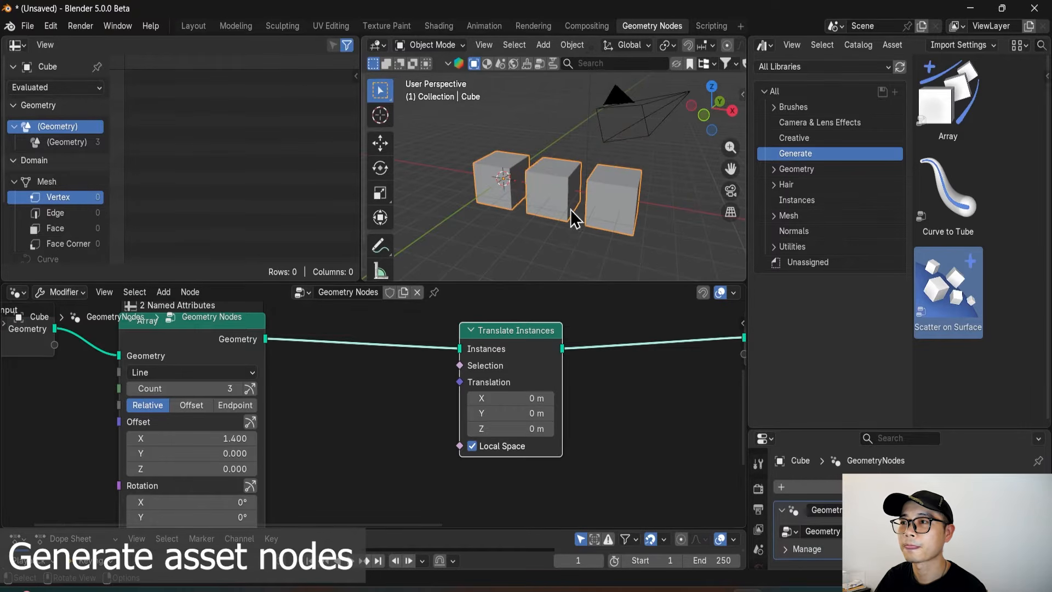
Set the Translate Instances node's Z translation to 3.3 m, keeping X and Y at 0 m.
{"action": "middle_click_drag", "start_coordinate": [573, 218], "coordinate": [597, 195]}
{"action": "left_click_drag", "start_coordinate": [519, 396], "coordinate": [531, 427]}
{"action": "key", "text": "ctrl+z"}
{"action": "key", "text": "ctrl+z"}
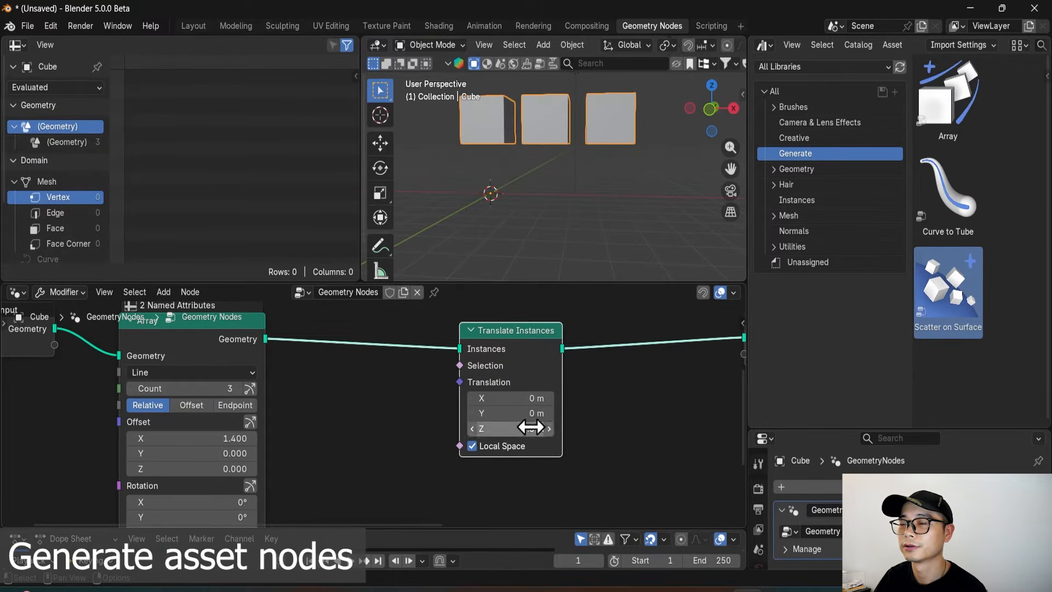
Set the Array node's count to 10.
{"action": "left_click", "coordinate": [227, 388]}
{"action": "key", "text": "Return"}
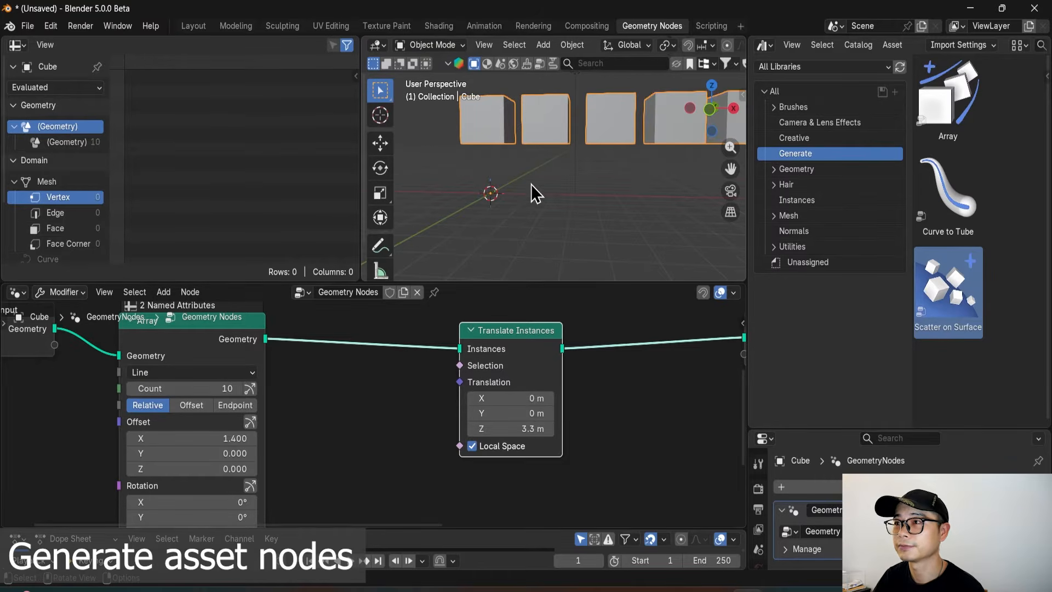
{"action": "scroll", "coordinate": [570, 195], "scroll_direction": "down", "scroll_amount": 2}
{"action": "scroll", "coordinate": [546, 199], "scroll_direction": "down", "scroll_amount": 2}
{"action": "scroll", "coordinate": [500, 345], "scroll_direction": "down", "scroll_amount": 1}
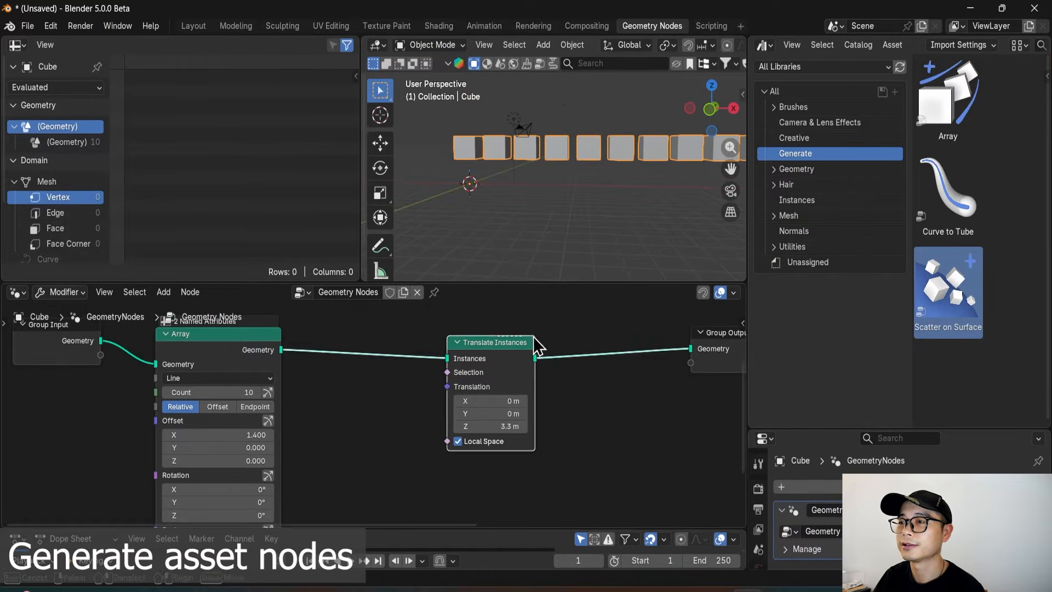
Shift the Translate Instances node away from the Array node and add a Box Selection node between them, below the link.
{"action": "left_click_drag", "start_coordinate": [501, 352], "coordinate": [534, 345]}
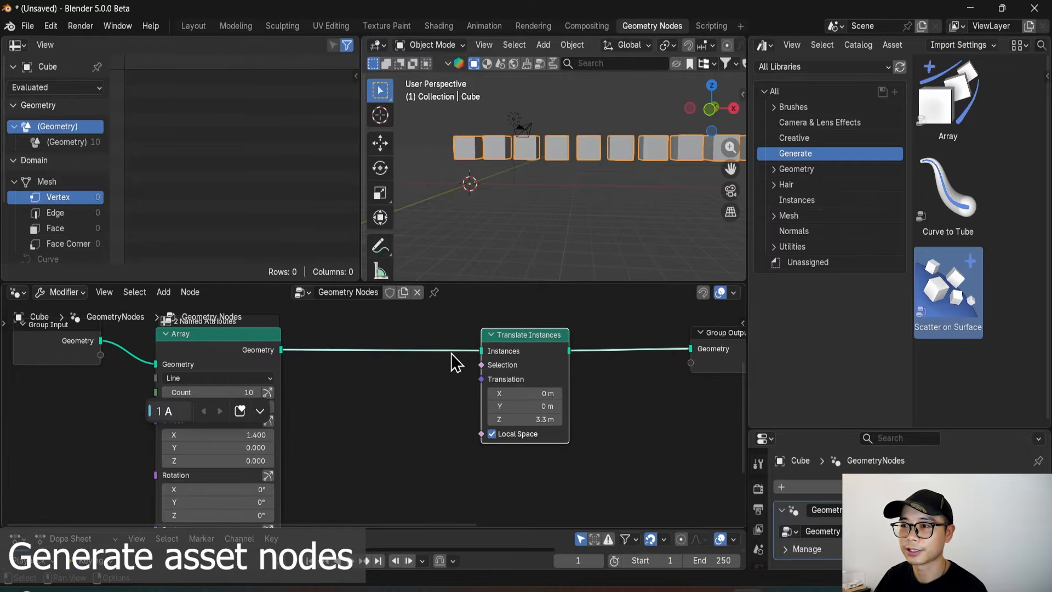
{"action": "key", "text": "shift+a"}
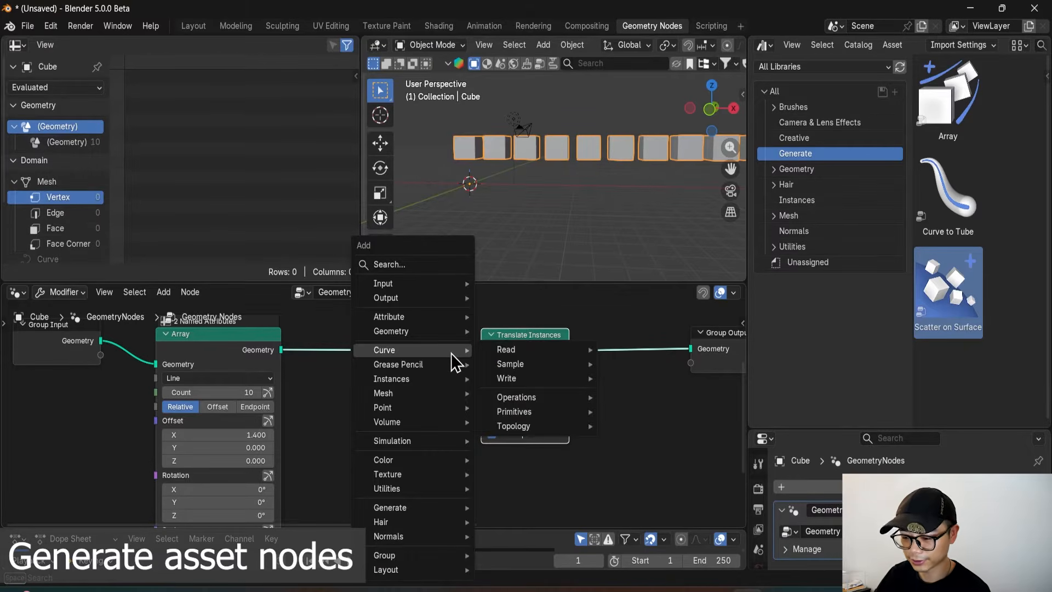
{"action": "type", "text": "box"}
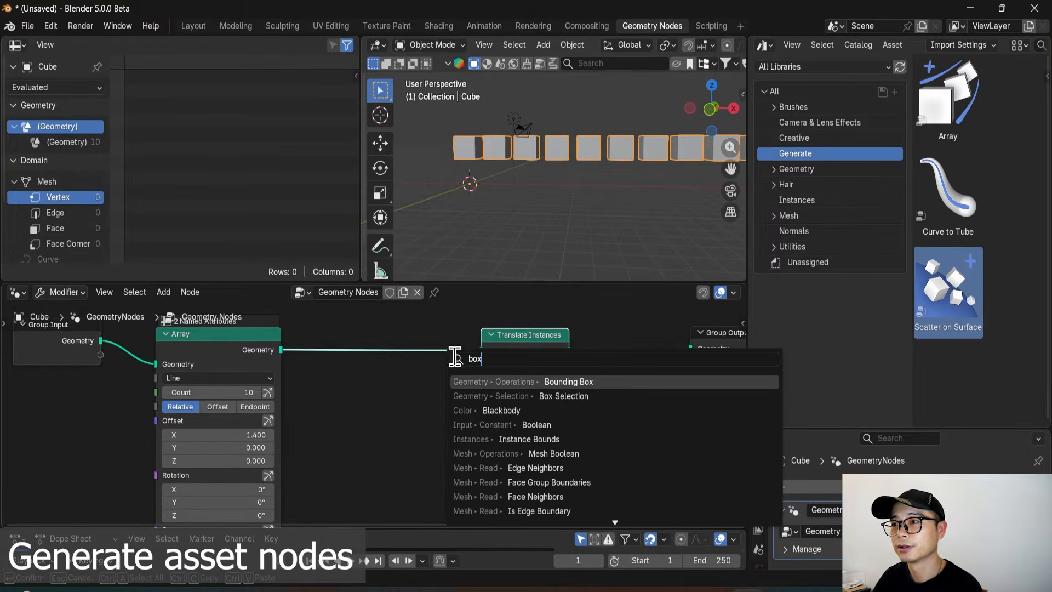
{"action": "left_click", "coordinate": [540, 395]}
{"action": "left_click", "coordinate": [386, 403]}
{"action": "scroll", "coordinate": [423, 410], "scroll_direction": "up", "scroll_amount": 2}
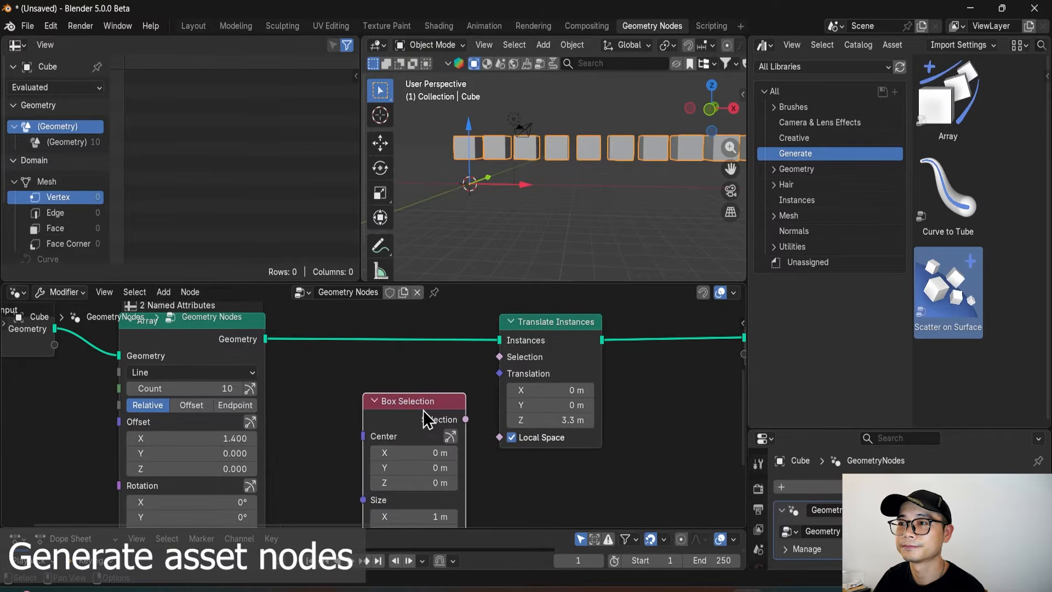
Connect the Box Selection node's Selection output to the Selection input of Translate Instances.
{"action": "left_click_drag", "start_coordinate": [465, 419], "coordinate": [476, 410]}
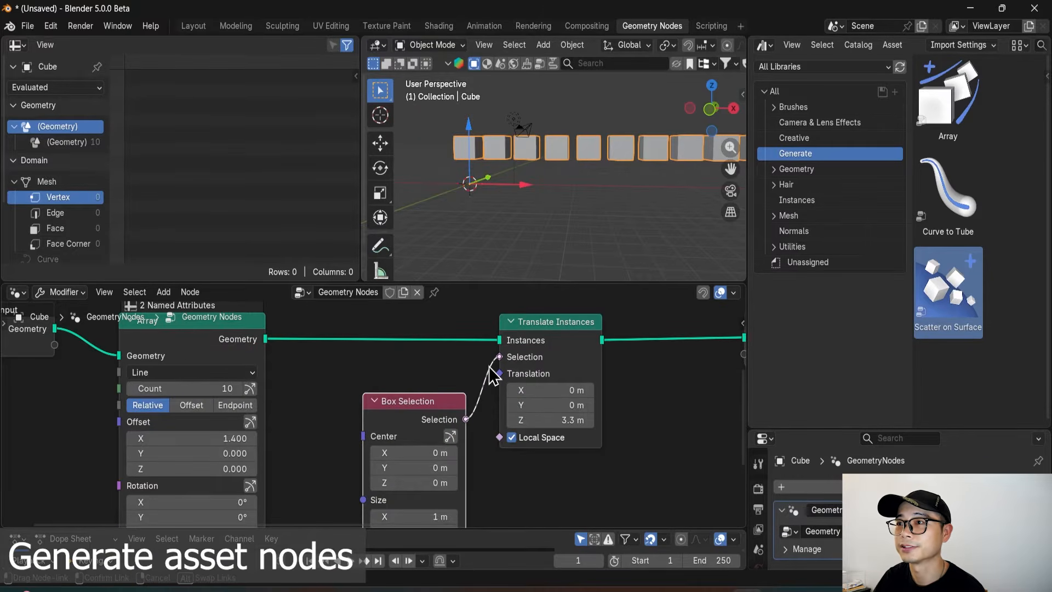
{"action": "left_click_drag", "start_coordinate": [492, 374], "coordinate": [493, 375]}
{"action": "middle_click_drag", "start_coordinate": [520, 179], "coordinate": [550, 179]}
{"action": "scroll", "coordinate": [447, 480], "scroll_direction": "down", "scroll_amount": 1}
{"action": "middle_click_drag", "start_coordinate": [447, 480], "coordinate": [461, 443]}
{"action": "scroll", "coordinate": [460, 443], "scroll_direction": "up", "scroll_amount": 1}
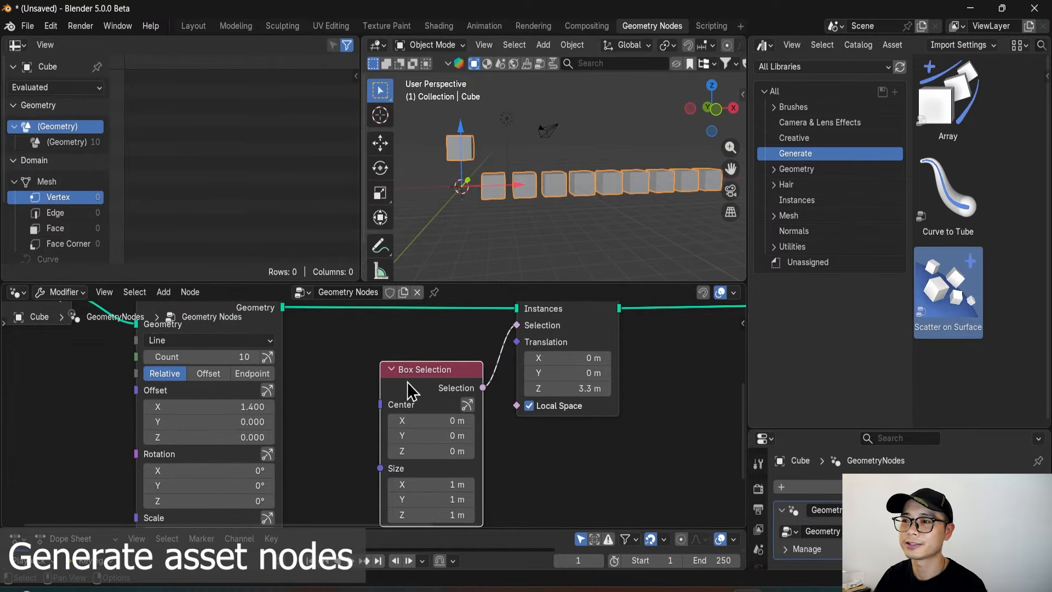
Examine the Box Selection node's Center and Size values alongside the cubes in the viewport.
{"action": "scroll", "coordinate": [447, 413], "scroll_direction": "up", "scroll_amount": 3}
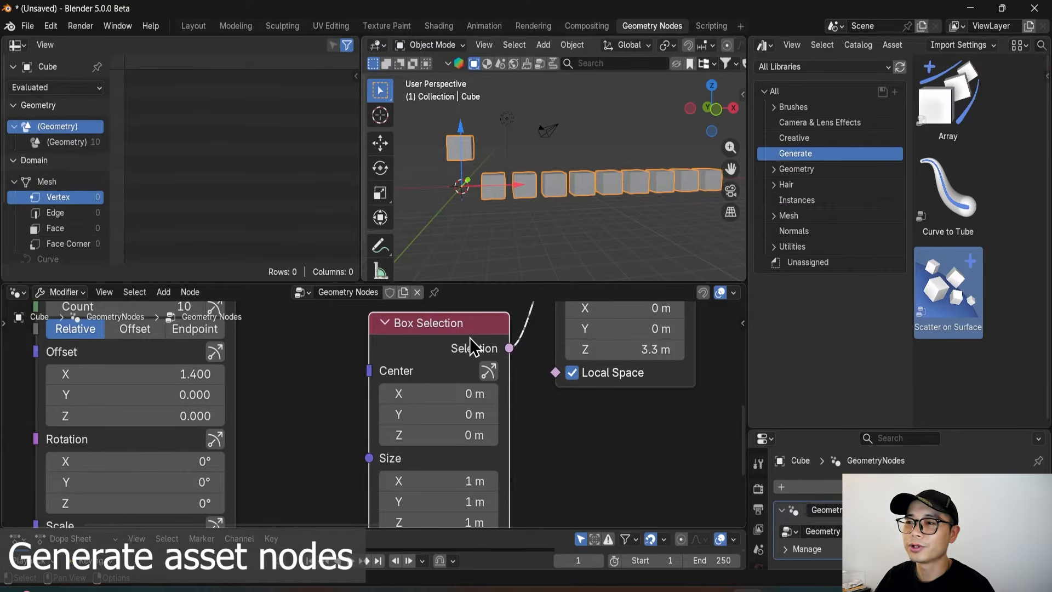
{"action": "middle_click_drag", "start_coordinate": [475, 384], "coordinate": [471, 370]}
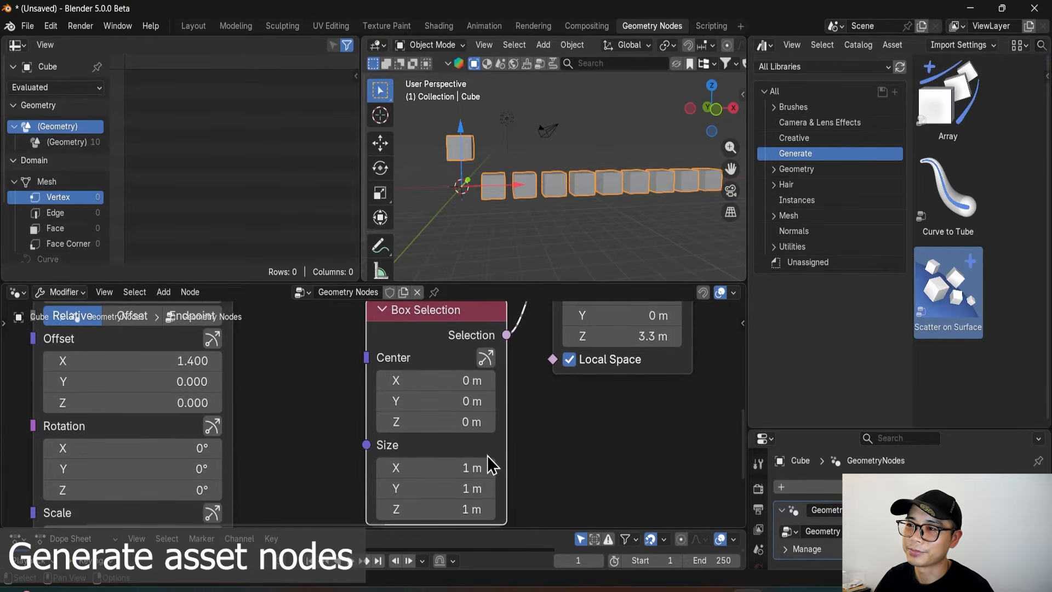
{"action": "mouse_move", "coordinate": [482, 465]}
{"action": "middle_mouse_down"}
{"action": "mouse_move", "coordinate": [486, 453]}
{"action": "mouse_move", "coordinate": [468, 460]}
{"action": "mouse_move", "coordinate": [490, 459]}
{"action": "middle_mouse_up"}
{"action": "scroll", "coordinate": [469, 470], "scroll_direction": "up", "scroll_amount": 1}
{"action": "scroll", "coordinate": [466, 467], "scroll_direction": "down", "scroll_amount": 3}
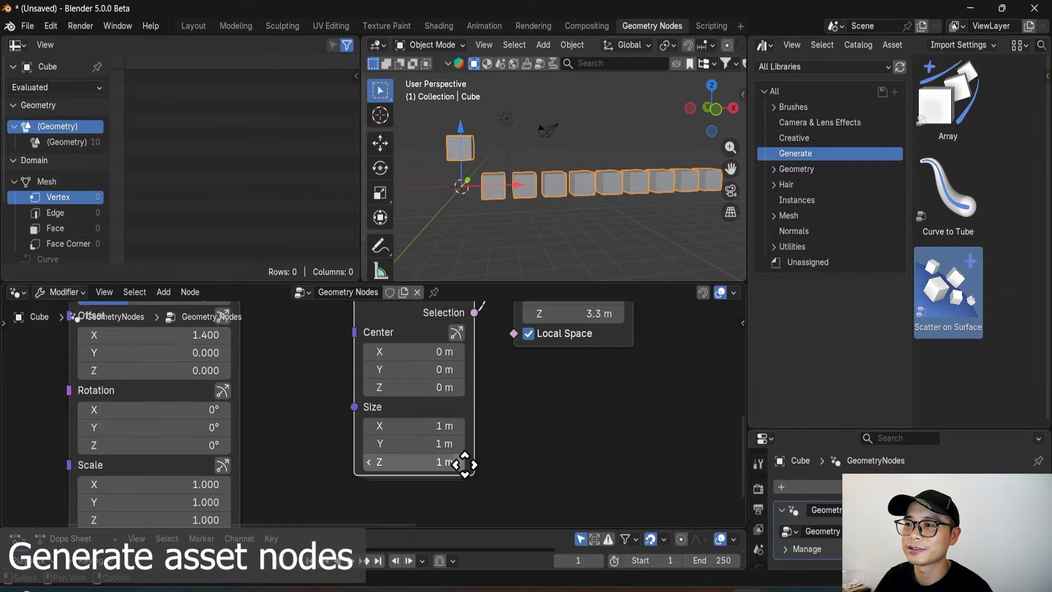
{"action": "middle_click_drag", "start_coordinate": [441, 421], "coordinate": [418, 481]}
{"action": "middle_click_drag", "start_coordinate": [400, 400], "coordinate": [403, 379]}
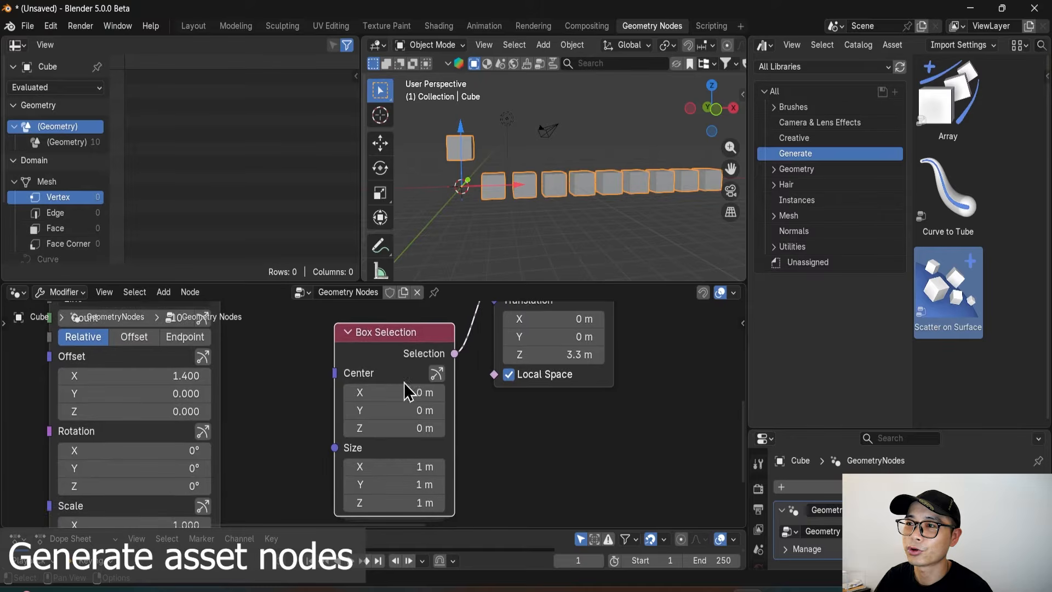
{"action": "middle_click_drag", "start_coordinate": [465, 192], "coordinate": [427, 164]}
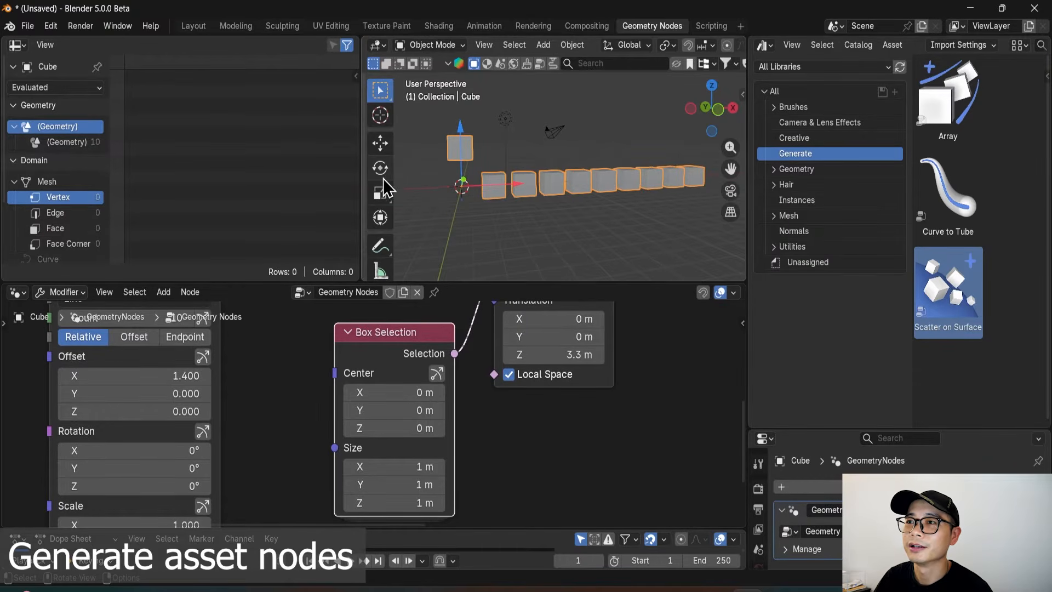
Sketch a rough annotation box around the world origin to illustrate the selection area, undo it, and switch to the Move tool.
{"action": "scroll", "coordinate": [385, 195], "scroll_direction": "down", "scroll_amount": 2}
{"action": "left_click", "coordinate": [381, 210]}
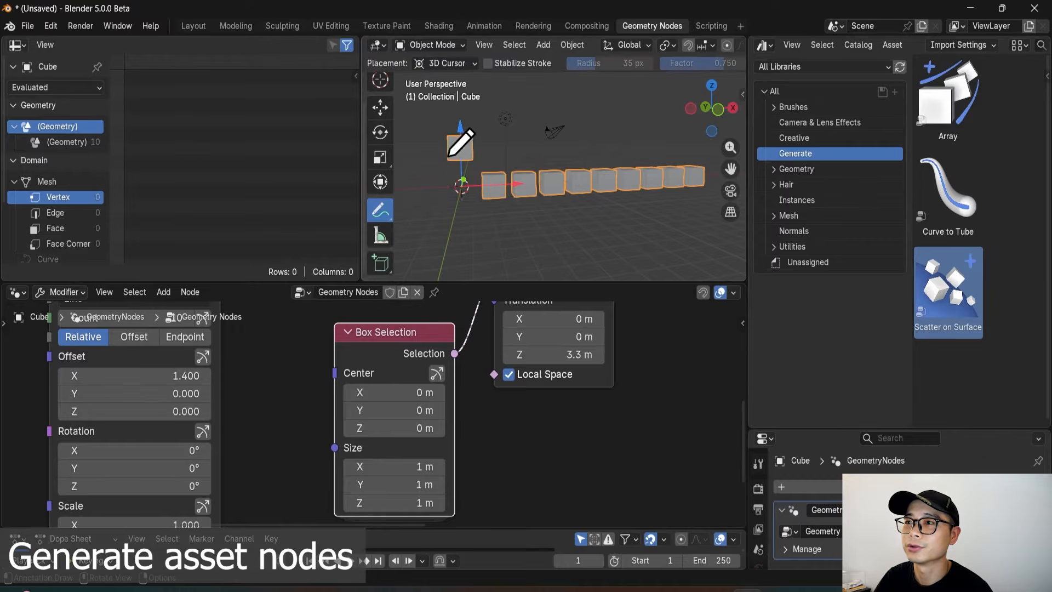
{"action": "mouse_move", "coordinate": [411, 164]}
{"action": "left_mouse_down"}
{"action": "mouse_move", "coordinate": [460, 164]}
{"action": "mouse_move", "coordinate": [484, 237]}
{"action": "left_mouse_up"}
{"action": "left_click_drag", "start_coordinate": [433, 215], "coordinate": [436, 176]}
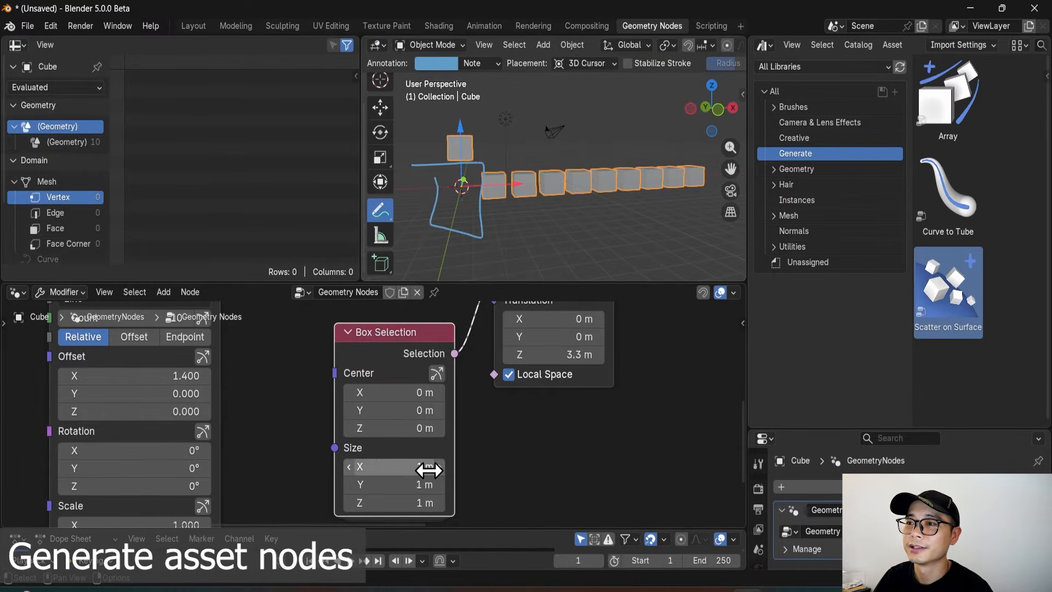
{"action": "key", "text": "ctrl+z"}
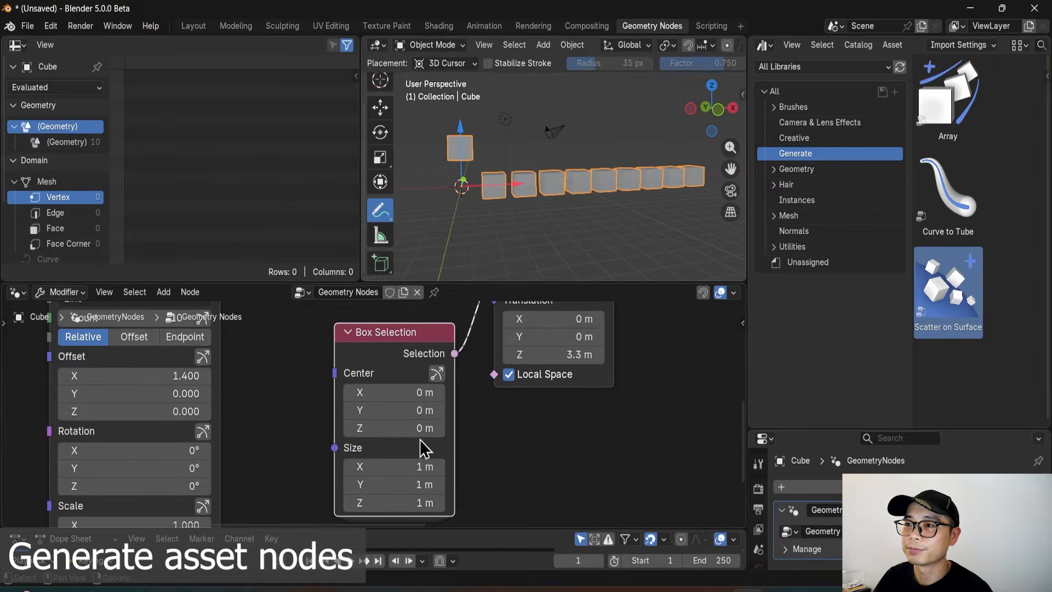
{"action": "left_click", "coordinate": [379, 107]}
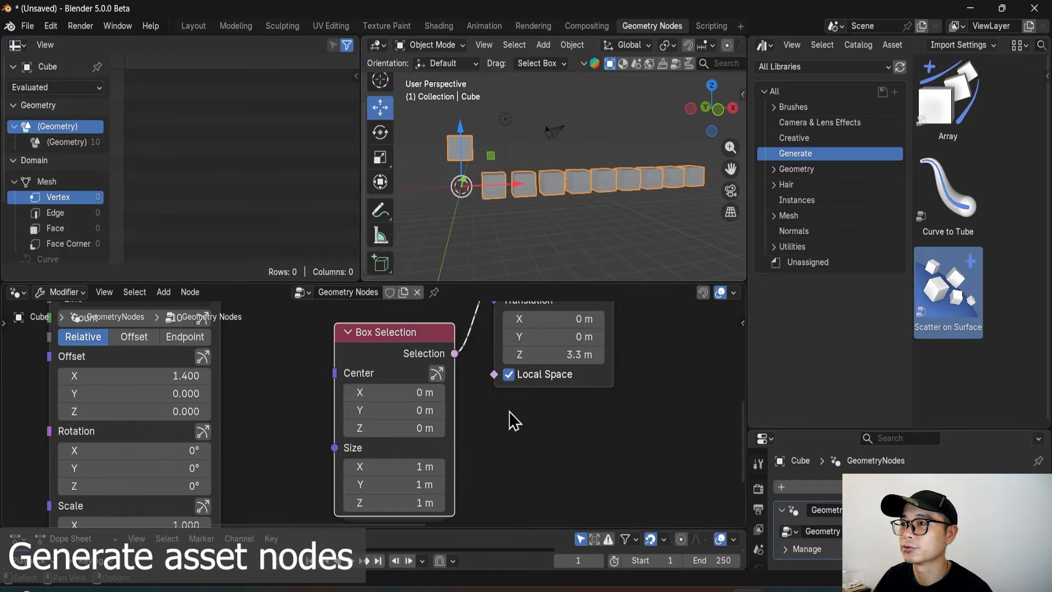
Set the Box Selection node's X size to 26.4 m to include more cubes in the selection.
{"action": "left_click_drag", "start_coordinate": [425, 466], "coordinate": [646, 466]}
{"action": "left_click_drag", "start_coordinate": [439, 467], "coordinate": [439, 472]}
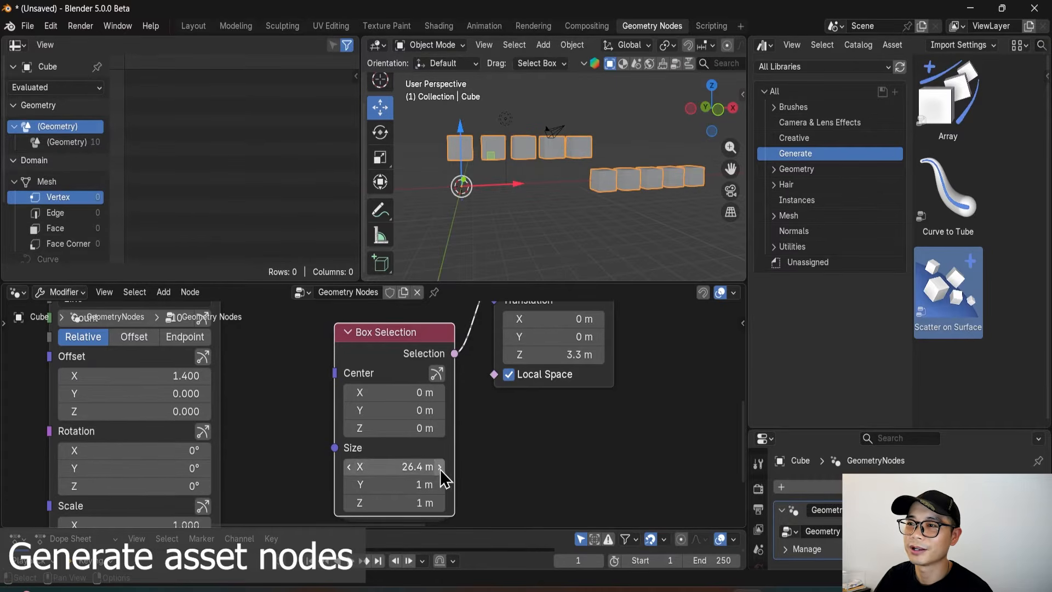
Rearrange the Translate Instances and Box Selection nodes into a tidier layout between Array and Group Output.
{"action": "scroll", "coordinate": [411, 460], "scroll_direction": "down", "scroll_amount": 2}
{"action": "middle_click_drag", "start_coordinate": [456, 390], "coordinate": [423, 476]}
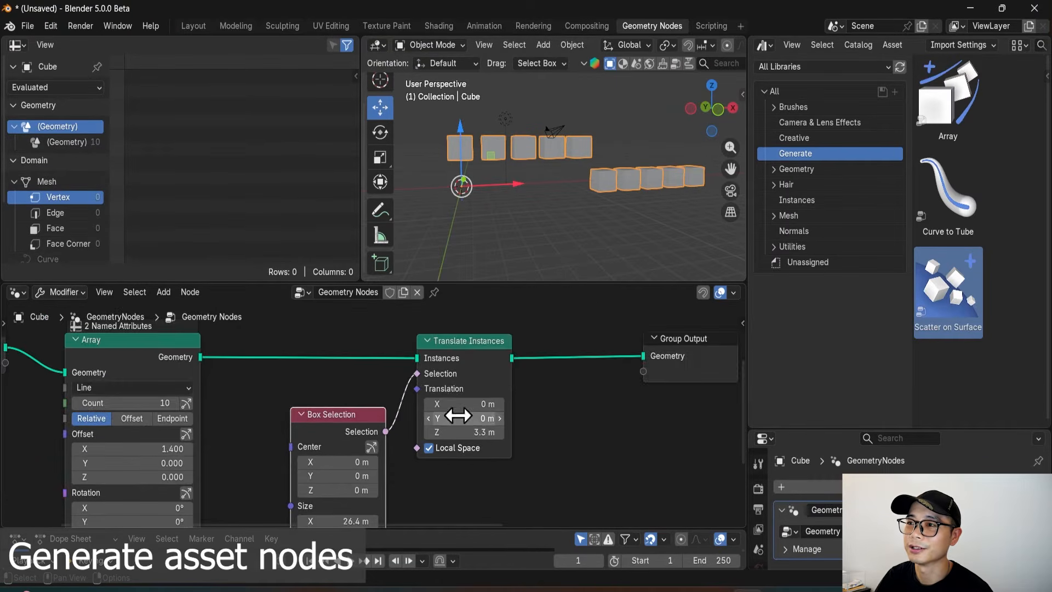
{"action": "left_click_drag", "start_coordinate": [471, 368], "coordinate": [494, 363]}
{"action": "left_click_drag", "start_coordinate": [324, 430], "coordinate": [359, 397]}
{"action": "middle_click_drag", "start_coordinate": [378, 403], "coordinate": [350, 393]}
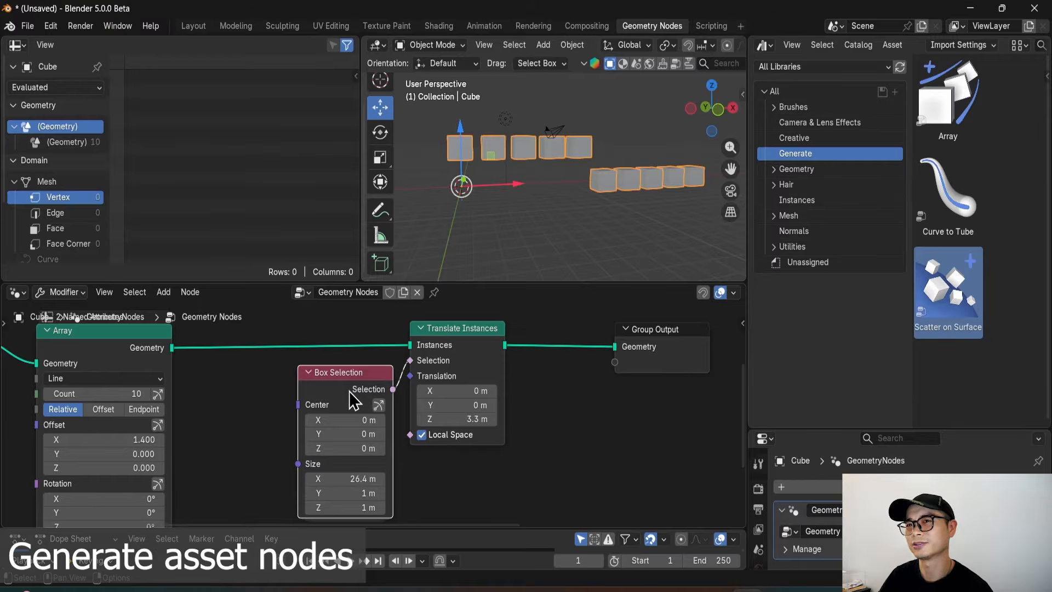
{"action": "scroll", "coordinate": [386, 465], "scroll_direction": "up", "scroll_amount": 3}
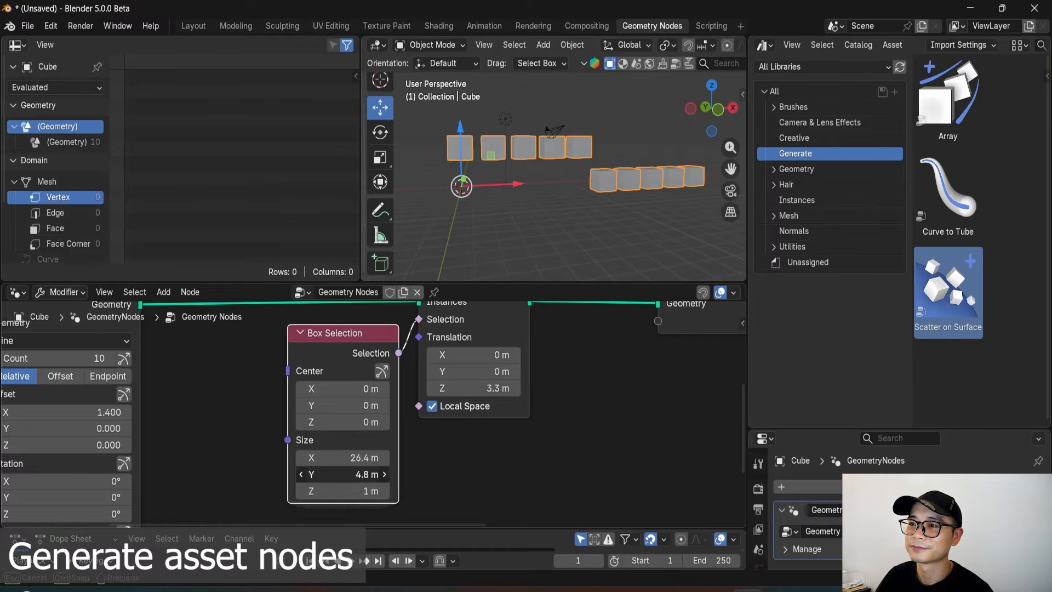
Try a Y size of 4.8 m on the Box Selection node and undo the change.
{"action": "left_click_drag", "start_coordinate": [356, 474], "coordinate": [378, 474]}
{"action": "key", "text": "ctrl+z"}
{"action": "scroll", "coordinate": [439, 424], "scroll_direction": "down", "scroll_amount": 6}
{"action": "left_click", "coordinate": [441, 344]}
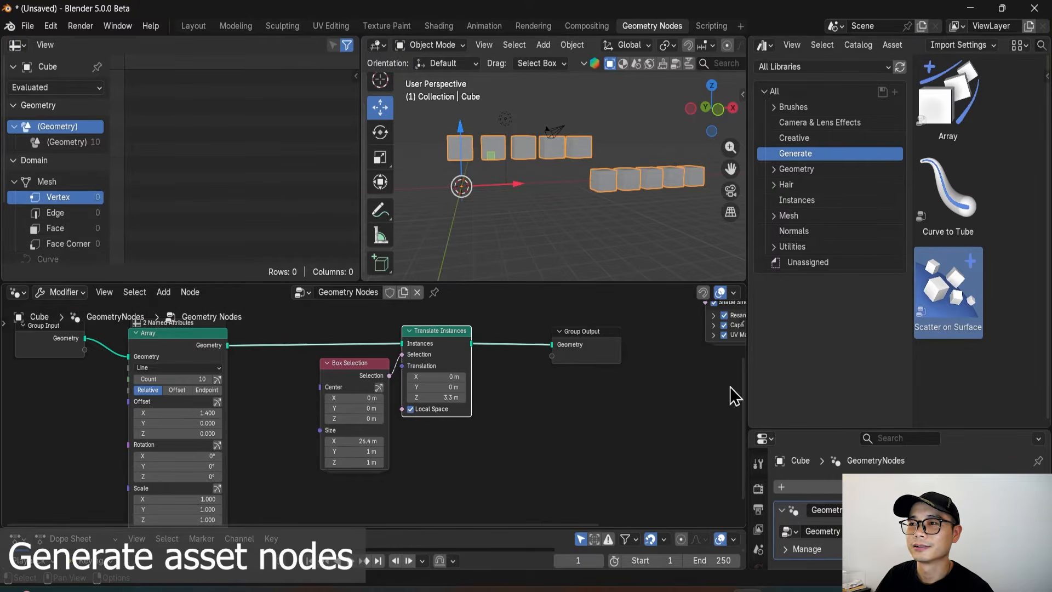
Delete the Array, Box Selection and Translate Instances nodes while keeping Group Input connected to Group Output.
{"action": "scroll", "coordinate": [504, 421], "scroll_direction": "down", "scroll_amount": 2}
{"action": "left_click_drag", "start_coordinate": [438, 452], "coordinate": [218, 343]}
{"action": "key", "text": "ctrl+x"}
{"action": "scroll", "coordinate": [492, 399], "scroll_direction": "up", "scroll_amount": 3}
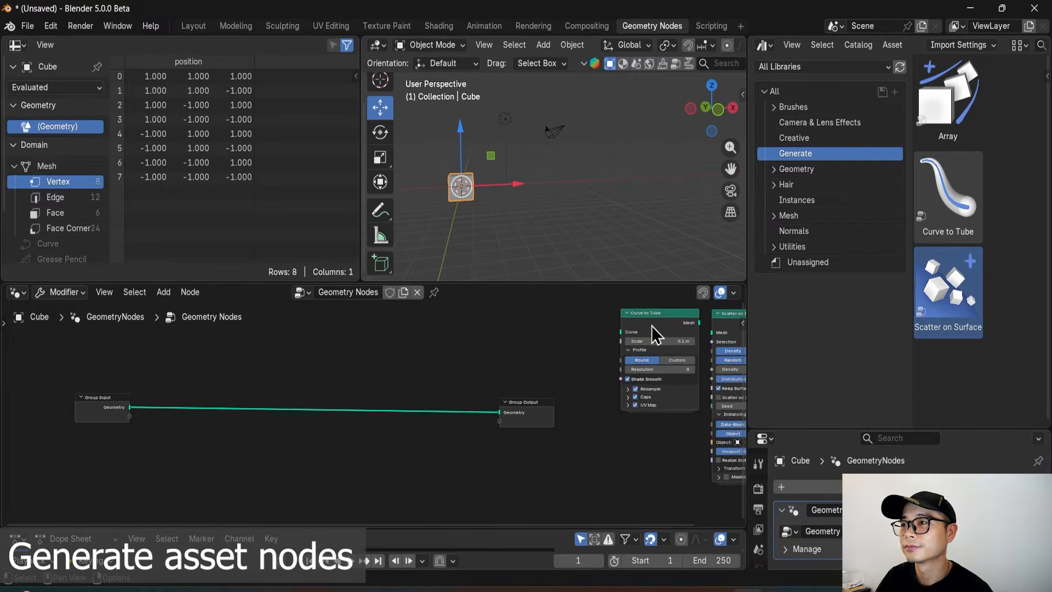
Move the Curve to Tube node below the link between Group Input and Group Output.
{"action": "left_click_drag", "start_coordinate": [655, 334], "coordinate": [374, 427]}
{"action": "scroll", "coordinate": [373, 426], "scroll_direction": "up", "scroll_amount": 4}
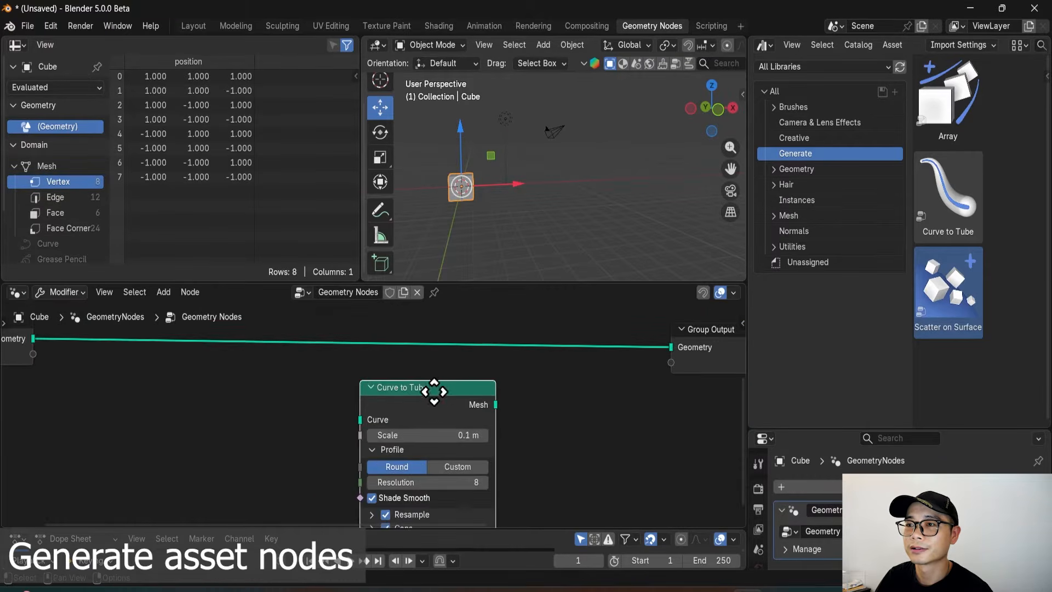
{"action": "middle_click_drag", "start_coordinate": [433, 392], "coordinate": [443, 387]}
{"action": "scroll", "coordinate": [443, 388], "scroll_direction": "up", "scroll_amount": 2}
{"action": "left_click_drag", "start_coordinate": [422, 402], "coordinate": [382, 400]}
{"action": "middle_click_drag", "start_coordinate": [308, 414], "coordinate": [292, 406]}
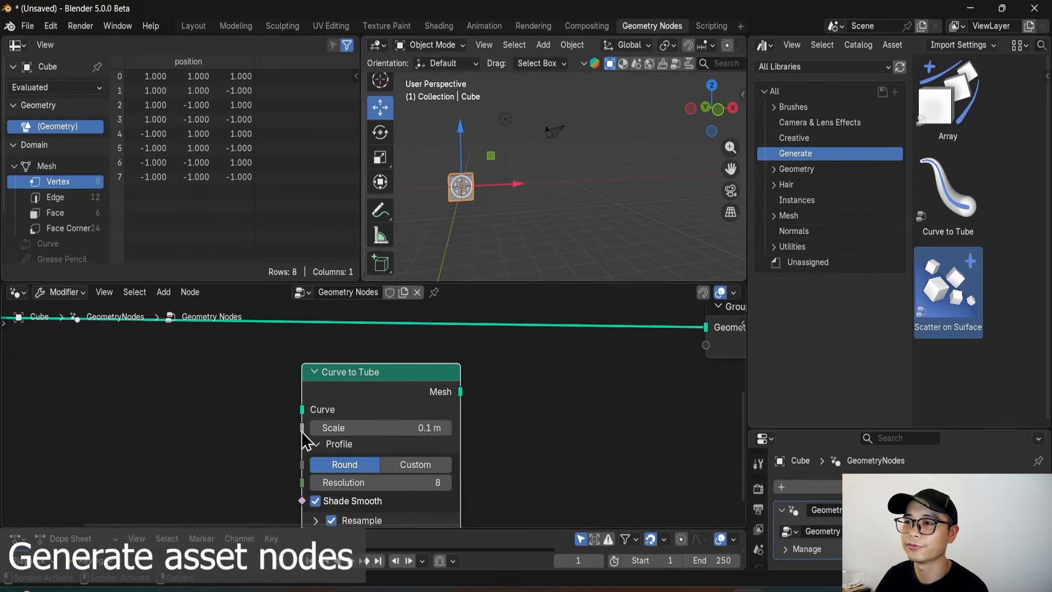
Preview the Curve to Tube node's output through a Viewer node.
{"action": "scroll", "coordinate": [304, 439], "scroll_direction": "down", "scroll_amount": 1}
{"action": "middle_click_drag", "start_coordinate": [320, 442], "coordinate": [349, 416]}
{"action": "left_click", "coordinate": [403, 366], "text": "ctrl+shift"}
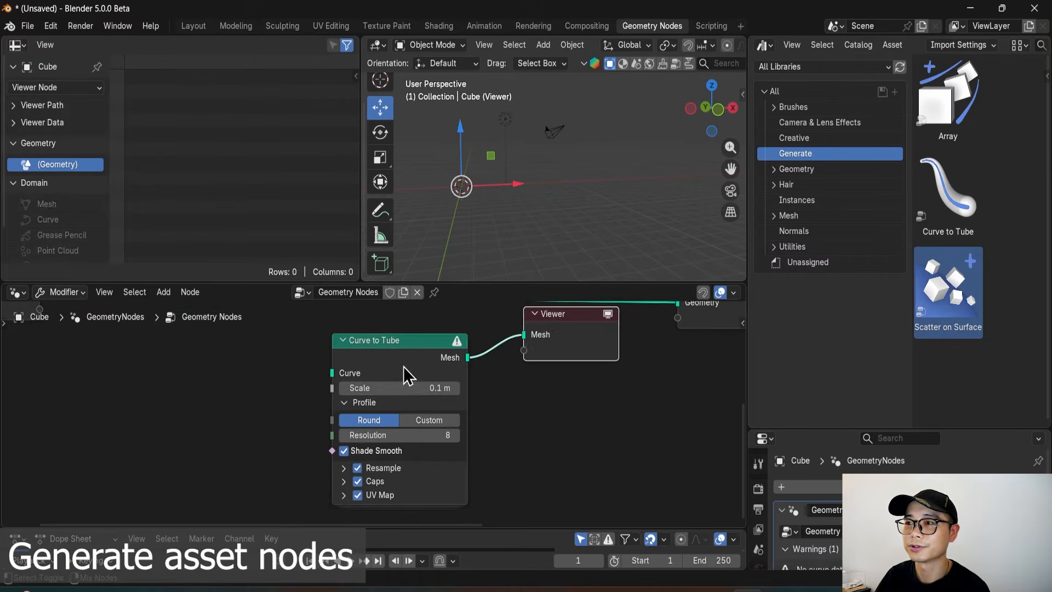
{"action": "middle_click_drag", "start_coordinate": [507, 230], "coordinate": [499, 232]}
{"action": "scroll", "coordinate": [348, 403], "scroll_direction": "up", "scroll_amount": 1}
{"action": "middle_click_drag", "start_coordinate": [271, 374], "coordinate": [295, 389]}
Add a Spiral curve primitive node beside the Curve to Tube node's input side.
{"action": "key", "text": "shift+a"}
{"action": "type", "text": "curve"}
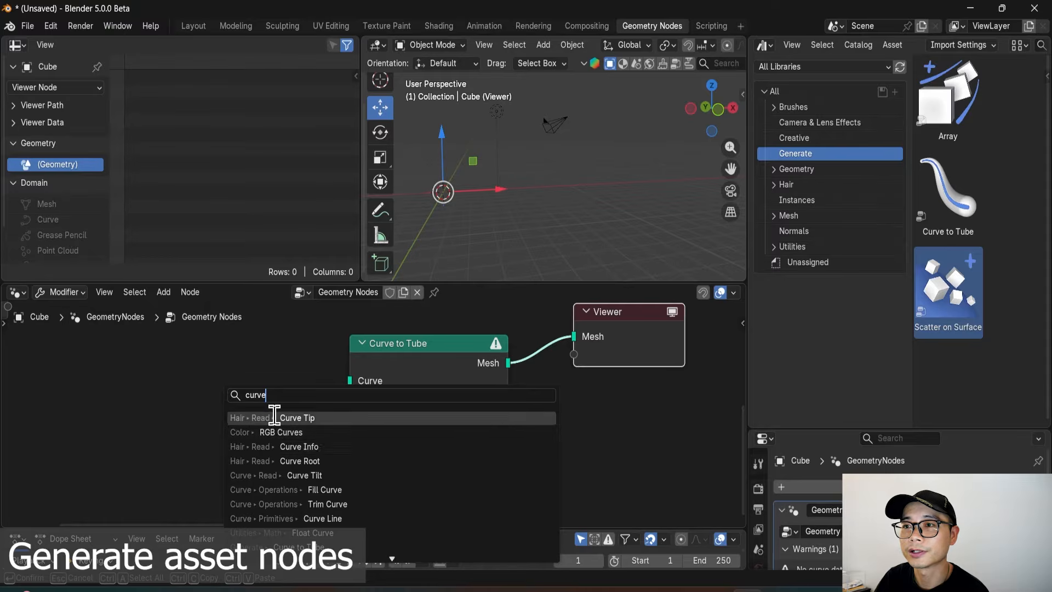
{"action": "key", "text": "Escape"}
{"action": "key", "text": "shift+a"}
{"action": "mouse_move", "coordinate": [201, 383]}
{"action": "mouse_move", "coordinate": [186, 350]}
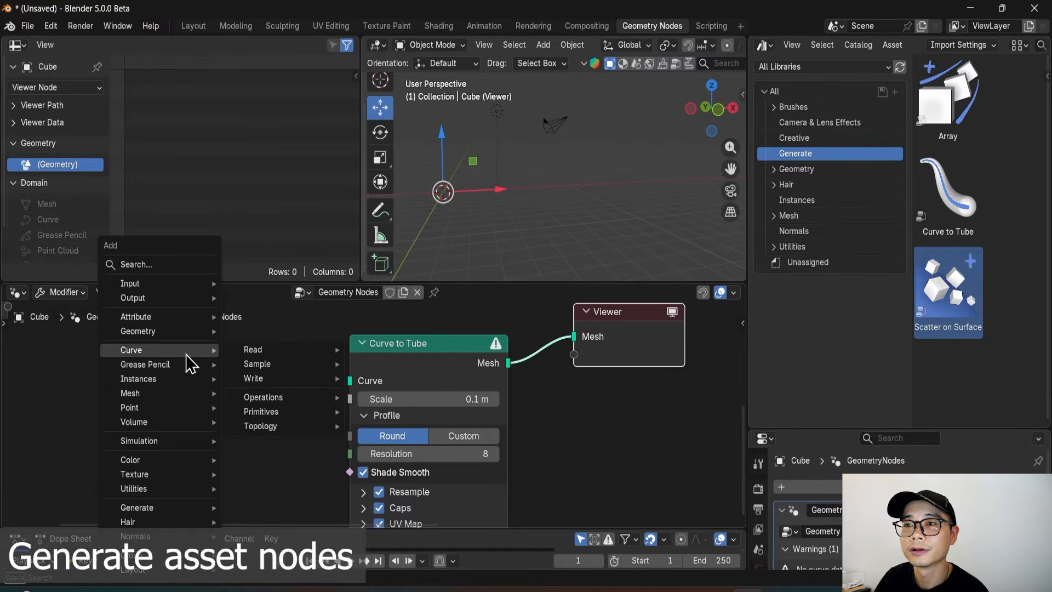
{"action": "mouse_move", "coordinate": [283, 399]}
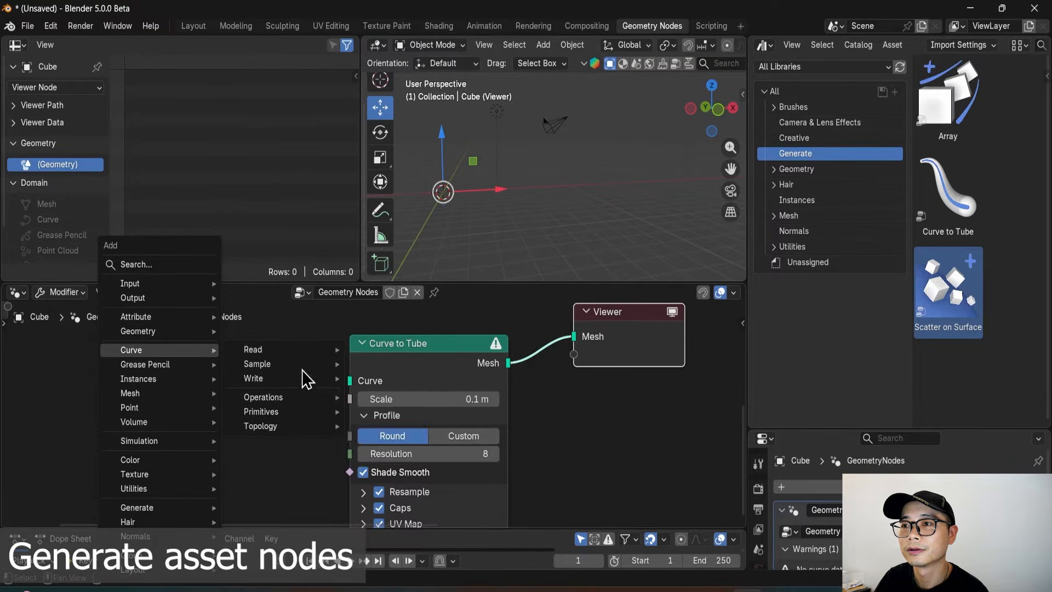
{"action": "mouse_move", "coordinate": [304, 347]}
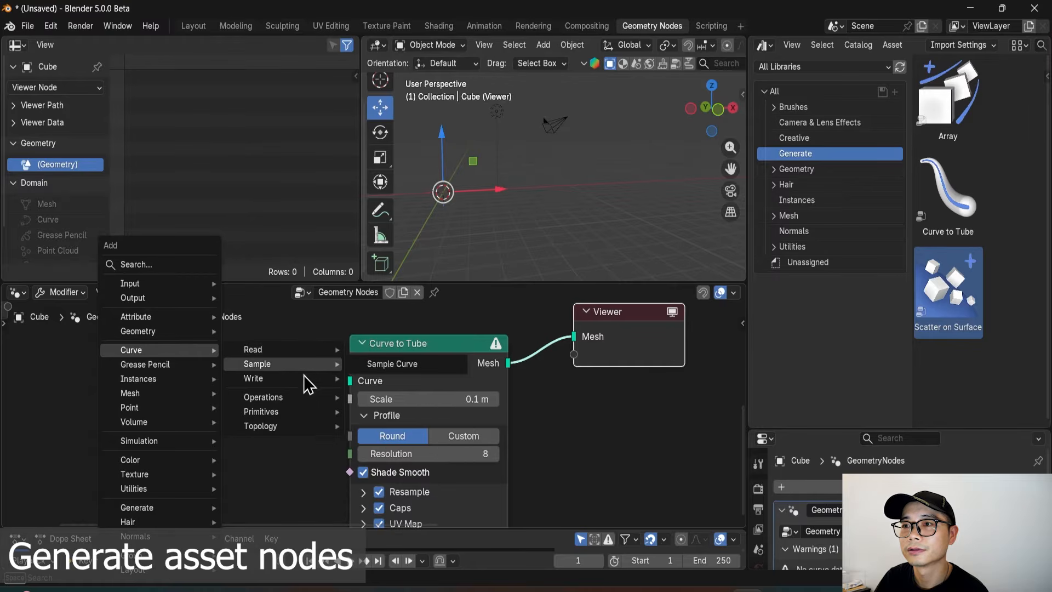
{"action": "mouse_move", "coordinate": [297, 418]}
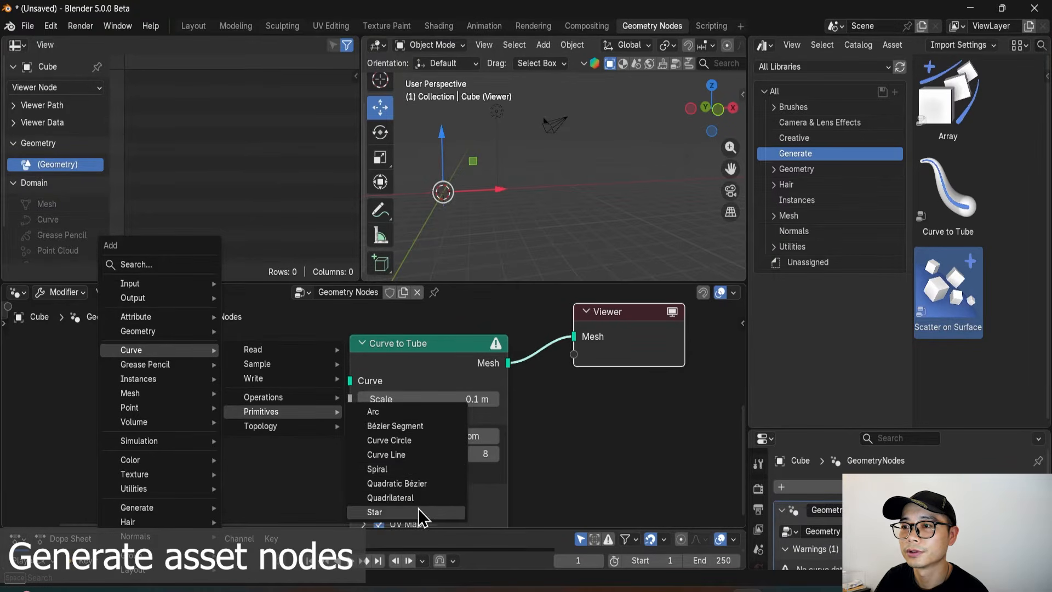
{"action": "left_click", "coordinate": [416, 467]}
{"action": "left_click", "coordinate": [198, 359]}
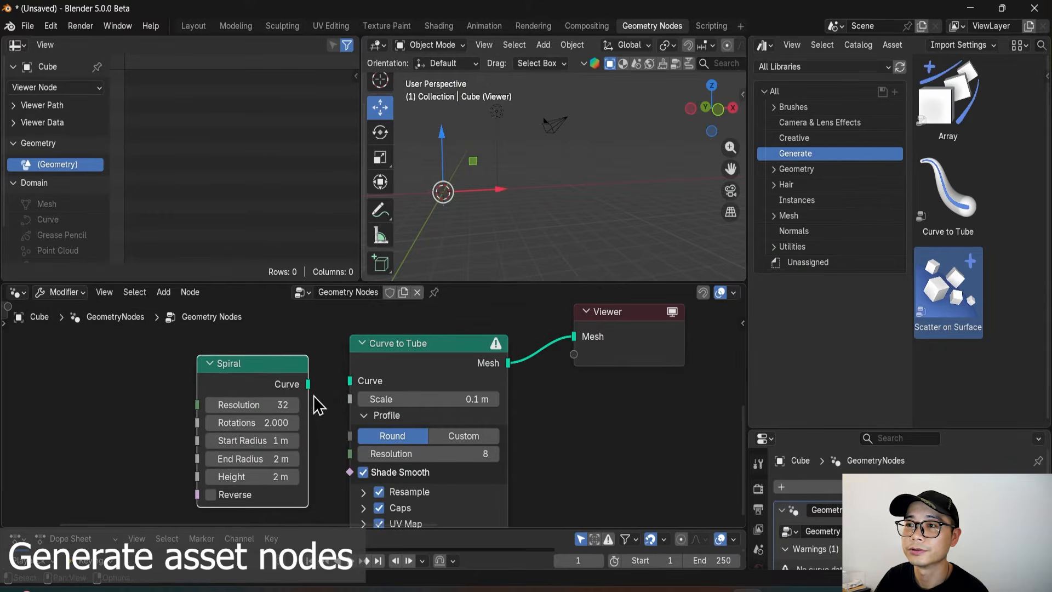
Connect the Spiral node's Curve output to the Curve input of Curve to Tube.
{"action": "left_click_drag", "start_coordinate": [349, 387], "coordinate": [351, 370]}
{"action": "middle_click_drag", "start_coordinate": [446, 209], "coordinate": [471, 228]}
{"action": "scroll", "coordinate": [554, 219], "scroll_direction": "up", "scroll_amount": 2}
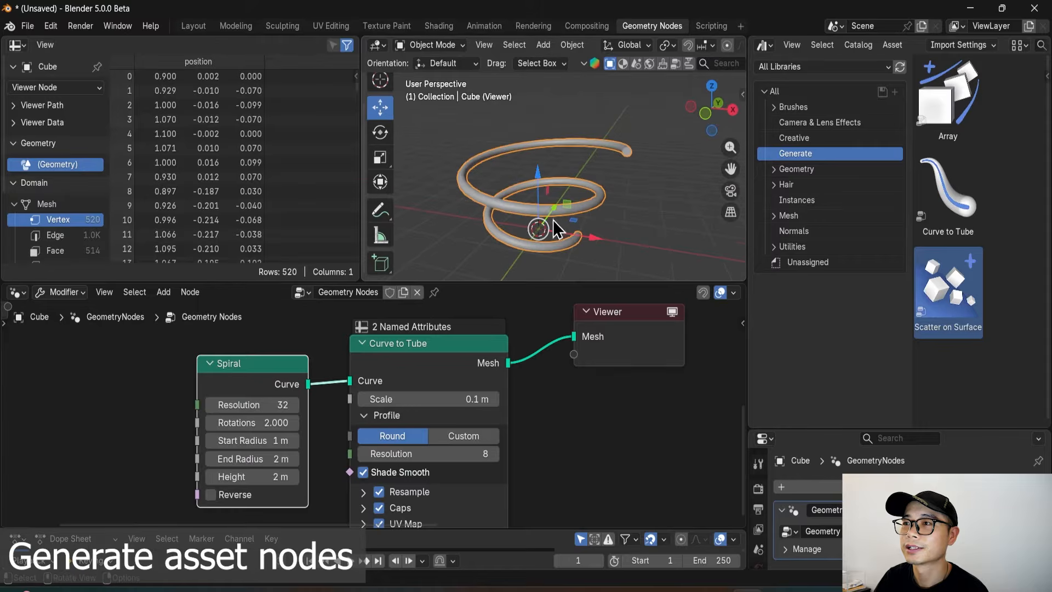
Space the Spiral and Curve to Tube nodes farther apart to show all tube settings.
{"action": "left_click_drag", "start_coordinate": [271, 366], "coordinate": [180, 359]}
{"action": "left_click_drag", "start_coordinate": [383, 341], "coordinate": [394, 333]}
{"action": "scroll", "coordinate": [377, 410], "scroll_direction": "down", "scroll_amount": 3}
{"action": "middle_click_drag", "start_coordinate": [378, 411], "coordinate": [464, 390]}
{"action": "scroll", "coordinate": [411, 449], "scroll_direction": "up", "scroll_amount": 4}
{"action": "scroll", "coordinate": [454, 460], "scroll_direction": "up", "scroll_amount": 1}
{"action": "scroll", "coordinate": [400, 501], "scroll_direction": "down", "scroll_amount": 1}
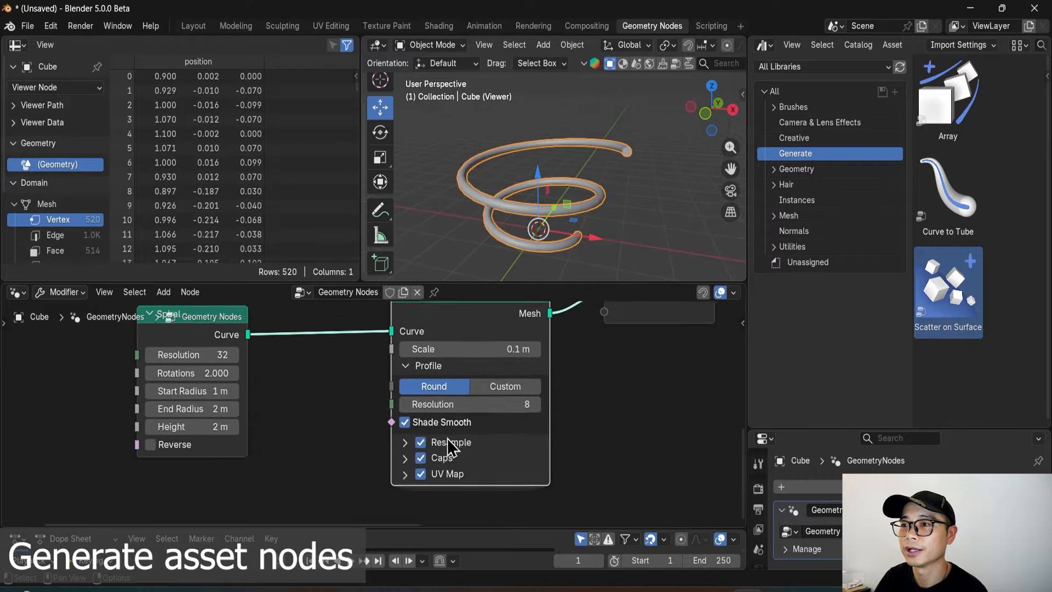
Set the Curve to Tube profile to Custom with Geometry as its source.
{"action": "middle_click_drag", "start_coordinate": [447, 438], "coordinate": [430, 469]}
{"action": "left_click", "coordinate": [491, 418]}
{"action": "scroll", "coordinate": [476, 432], "scroll_direction": "up", "scroll_amount": 1}
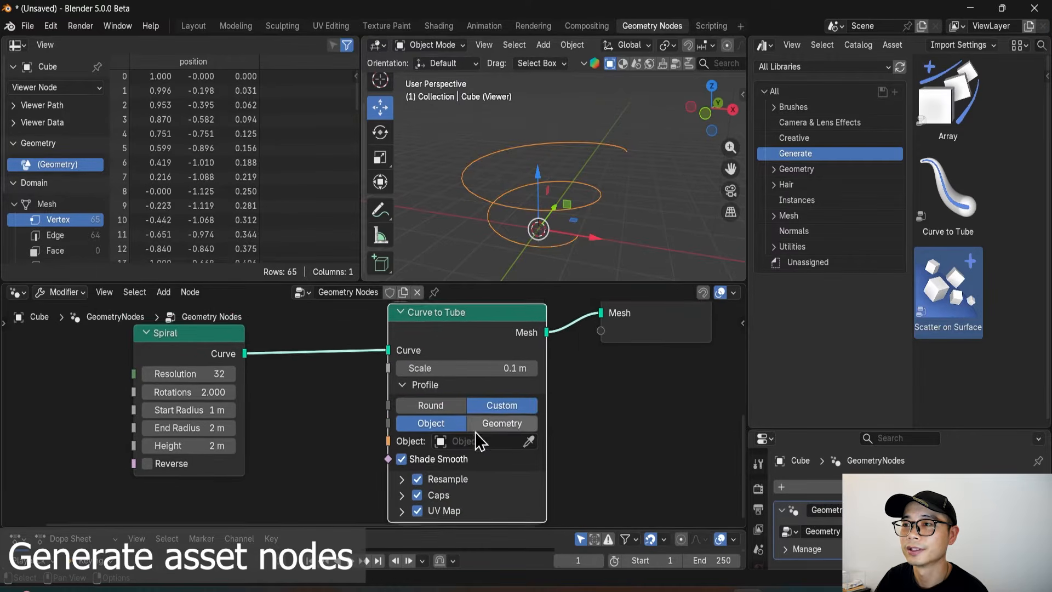
{"action": "left_click", "coordinate": [522, 428]}
{"action": "scroll", "coordinate": [475, 434], "scroll_direction": "down", "scroll_amount": 1}
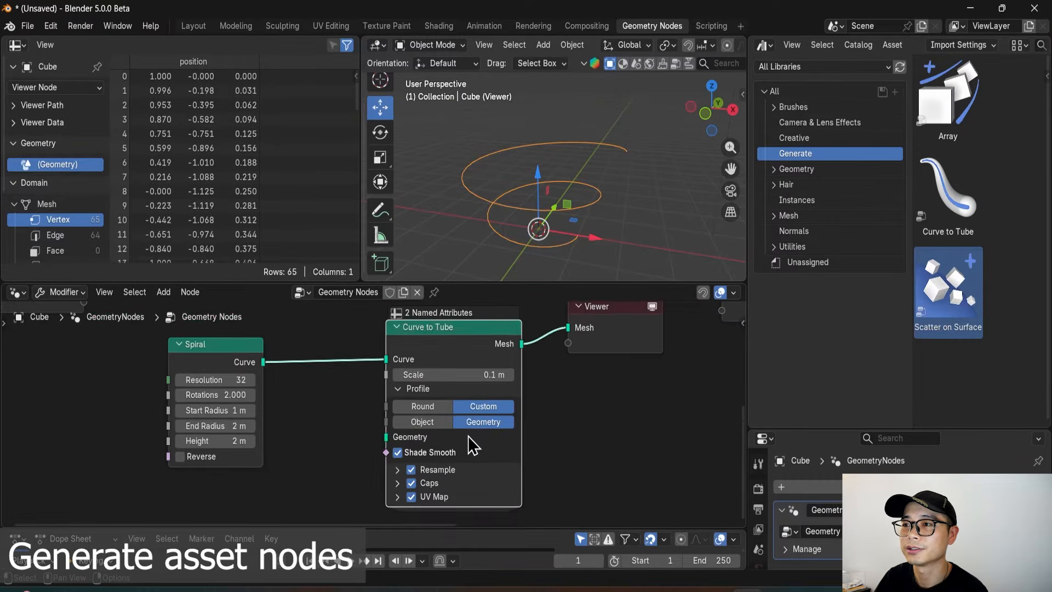
Shift the Spiral node away from Curve to Tube and connect its Curve output to the profile Geometry input.
{"action": "middle_click_drag", "start_coordinate": [468, 436], "coordinate": [483, 424]}
{"action": "left_click_drag", "start_coordinate": [227, 336], "coordinate": [206, 333]}
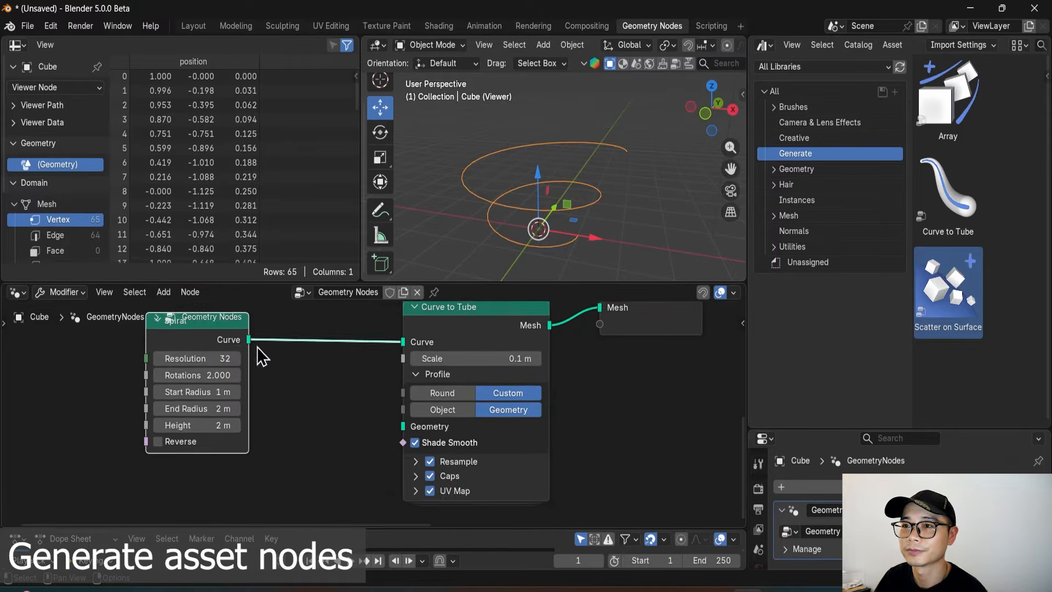
{"action": "scroll", "coordinate": [241, 366], "scroll_direction": "up", "scroll_amount": 2}
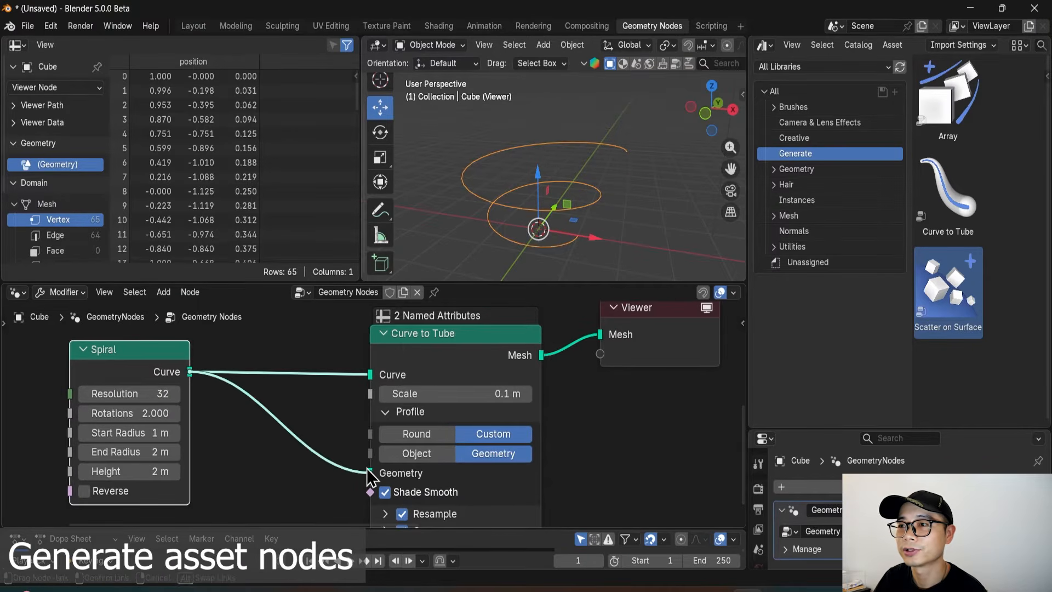
{"action": "left_click_drag", "start_coordinate": [368, 476], "coordinate": [370, 472]}
Examine the shape of the tube's open end produced by the spiral profile.
{"action": "scroll", "coordinate": [645, 172], "scroll_direction": "up", "scroll_amount": 2}
{"action": "scroll", "coordinate": [558, 183], "scroll_direction": "up", "scroll_amount": 2}
{"action": "scroll", "coordinate": [630, 162], "scroll_direction": "up", "scroll_amount": 2}
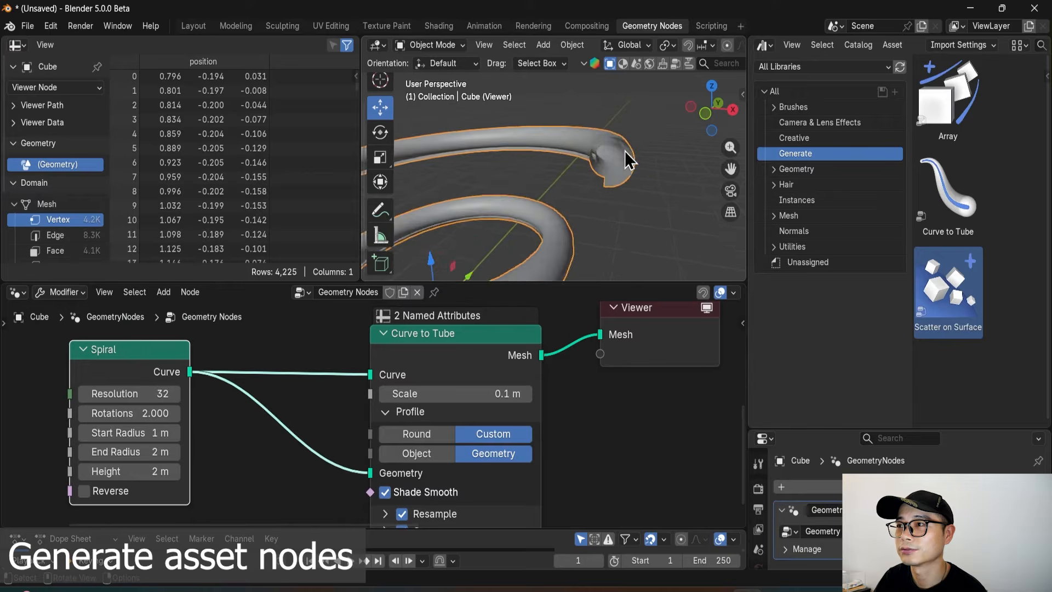
{"action": "scroll", "coordinate": [630, 158], "scroll_direction": "up", "scroll_amount": 3}
{"action": "middle_click_drag", "start_coordinate": [648, 186], "coordinate": [625, 193]}
{"action": "scroll", "coordinate": [619, 159], "scroll_direction": "down", "scroll_amount": 1}
{"action": "scroll", "coordinate": [605, 195], "scroll_direction": "up", "scroll_amount": 2}
{"action": "scroll", "coordinate": [624, 197], "scroll_direction": "down", "scroll_amount": 1}
{"action": "scroll", "coordinate": [495, 455], "scroll_direction": "down", "scroll_amount": 1}
Expand the Caps settings of Curve to Tube and set the cap type to Round.
{"action": "middle_click_drag", "start_coordinate": [499, 459], "coordinate": [481, 396]}
{"action": "scroll", "coordinate": [434, 441], "scroll_direction": "up", "scroll_amount": 2}
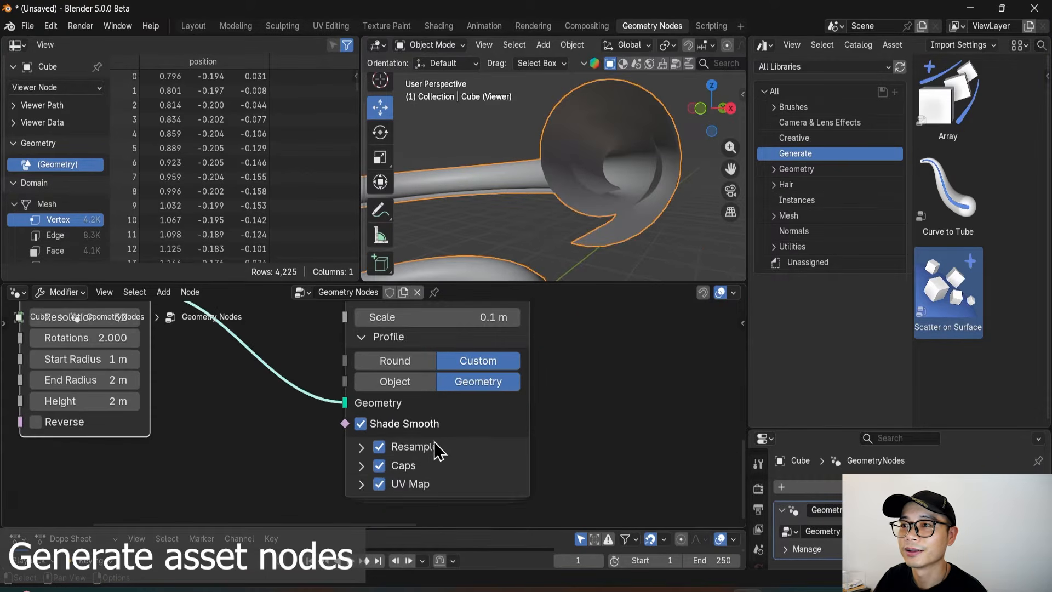
{"action": "left_click", "coordinate": [413, 462]}
{"action": "middle_click_drag", "start_coordinate": [412, 463], "coordinate": [394, 444]}
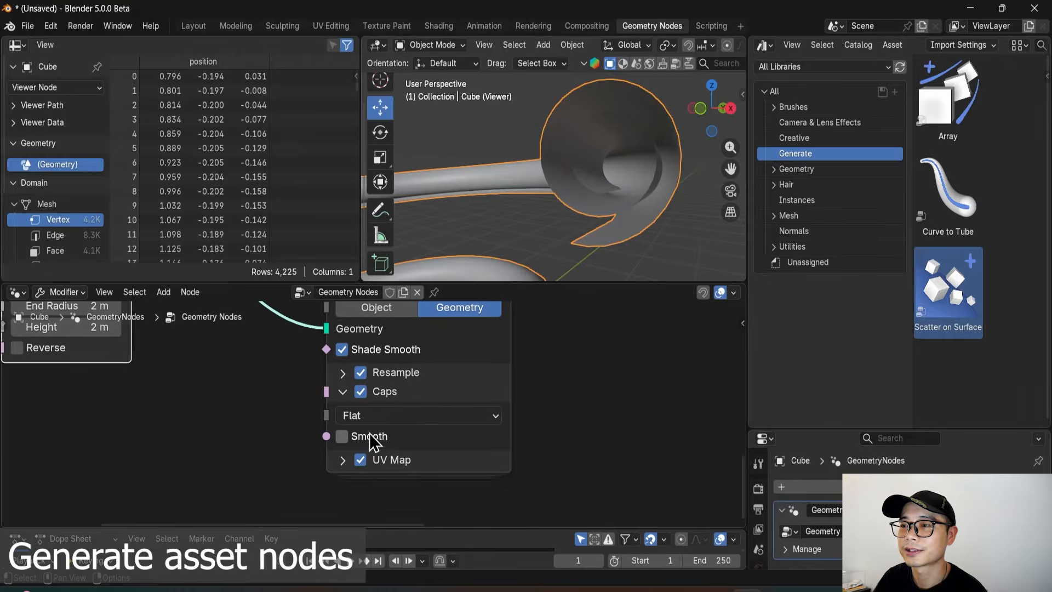
{"action": "left_click", "coordinate": [377, 417]}
{"action": "left_click", "coordinate": [368, 488]}
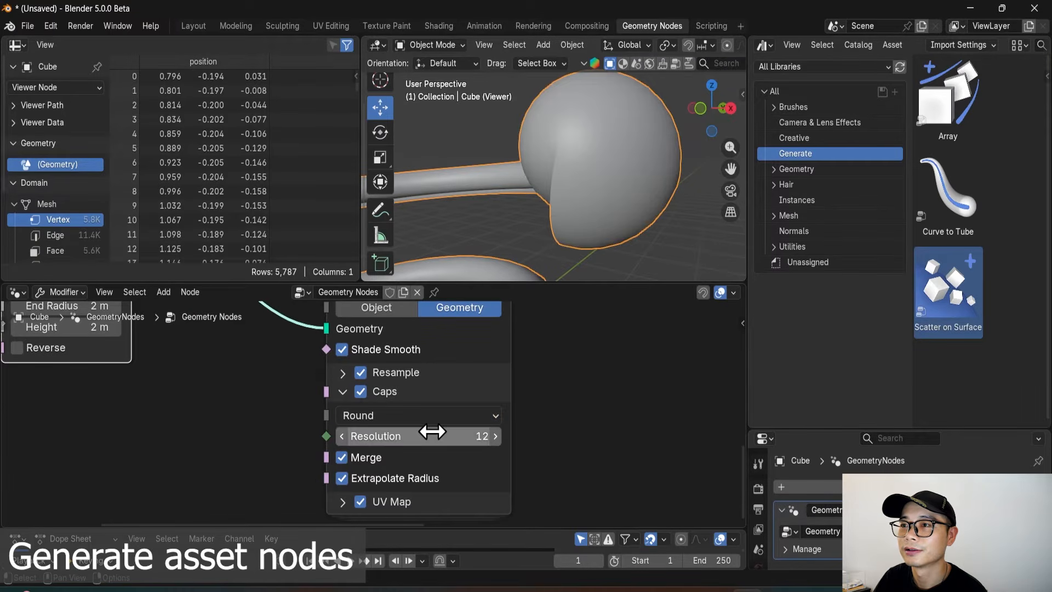
Return the Curve to Tube cap type to Flat.
{"action": "left_click", "coordinate": [433, 431]}
{"action": "key", "text": "Escape"}
{"action": "left_click", "coordinate": [433, 417]}
{"action": "left_click", "coordinate": [418, 461]}
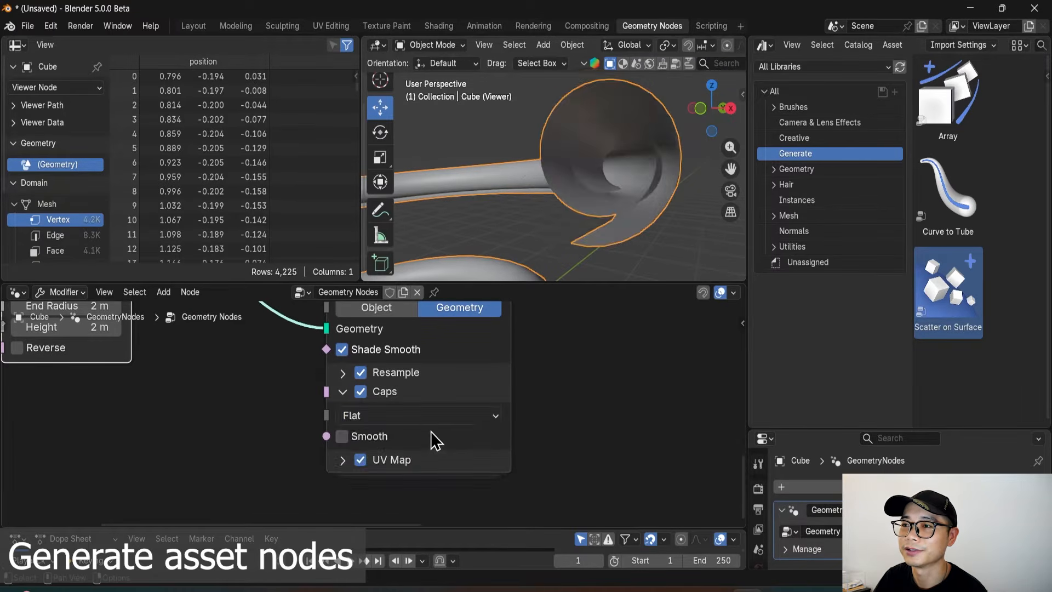
Delete the Spiral, Curve to Tube and Viewer nodes.
{"action": "scroll", "coordinate": [438, 400], "scroll_direction": "down", "scroll_amount": 3}
{"action": "middle_click_drag", "start_coordinate": [609, 203], "coordinate": [570, 225]}
{"action": "scroll", "coordinate": [610, 239], "scroll_direction": "down", "scroll_amount": 2}
{"action": "scroll", "coordinate": [570, 225], "scroll_direction": "down", "scroll_amount": 3}
{"action": "scroll", "coordinate": [507, 415], "scroll_direction": "down", "scroll_amount": 5}
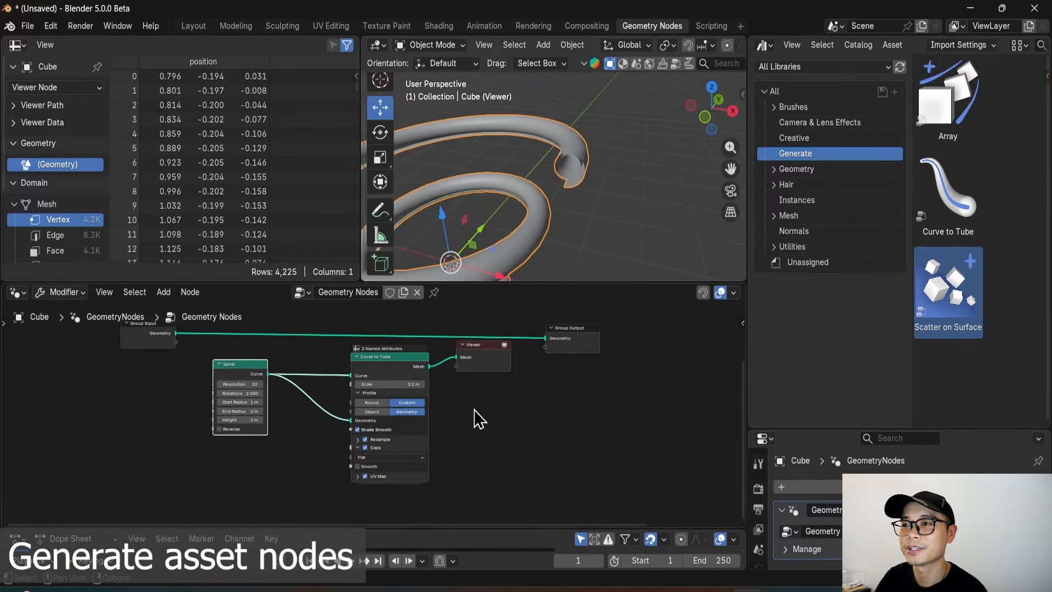
{"action": "left_click_drag", "start_coordinate": [405, 423], "coordinate": [249, 361]}
{"action": "key", "text": "x"}
Insert the Scatter on Surface node into the link between Group Input and Group Output.
{"action": "scroll", "coordinate": [476, 414], "scroll_direction": "down", "scroll_amount": 3}
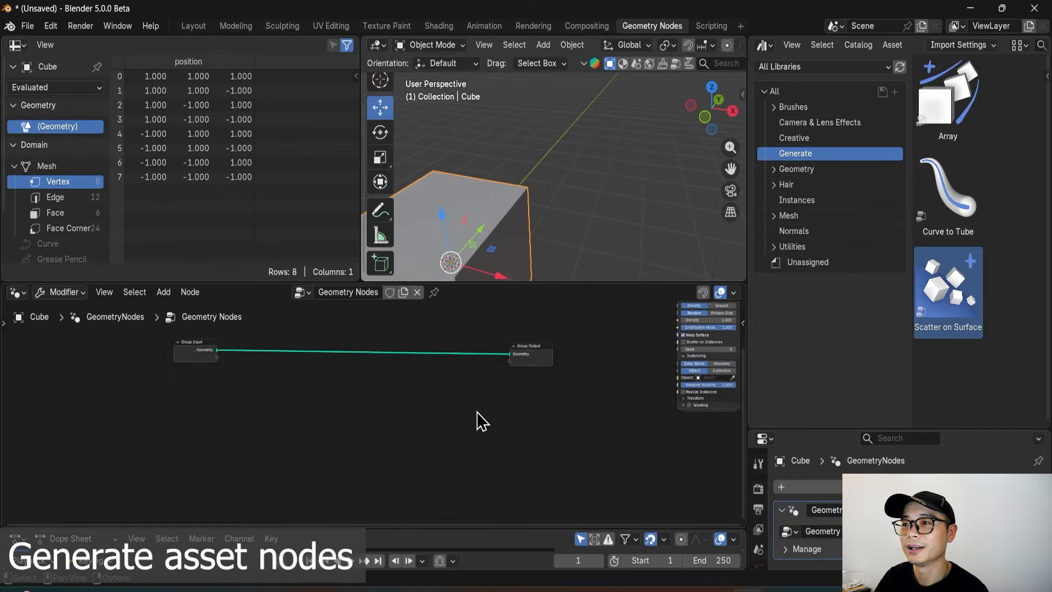
{"action": "middle_click_drag", "start_coordinate": [578, 357], "coordinate": [527, 405]}
{"action": "left_click_drag", "start_coordinate": [642, 331], "coordinate": [311, 416]}
{"action": "scroll", "coordinate": [337, 428], "scroll_direction": "up", "scroll_amount": 9}
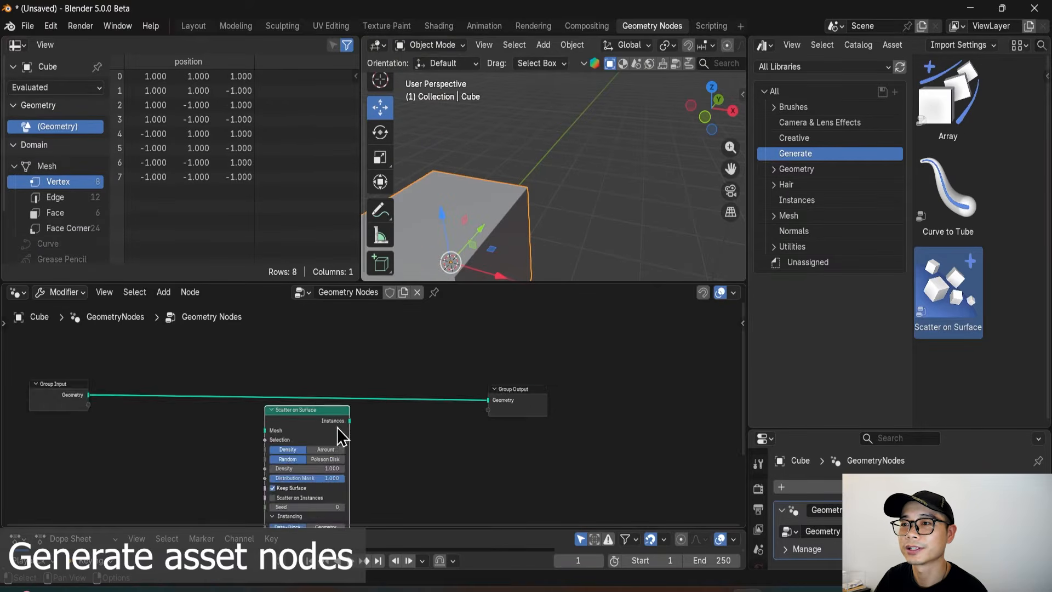
{"action": "middle_click_drag", "start_coordinate": [356, 421], "coordinate": [472, 403]}
{"action": "left_click_drag", "start_coordinate": [383, 425], "coordinate": [274, 352]}
{"action": "middle_click_drag", "start_coordinate": [336, 409], "coordinate": [449, 384]}
Examine the scattered instances around the cube from several angles in the viewport.
{"action": "middle_click_drag", "start_coordinate": [518, 198], "coordinate": [556, 145], "text": "shift"}
{"action": "scroll", "coordinate": [555, 170], "scroll_direction": "down", "scroll_amount": 3}
{"action": "middle_click_drag", "start_coordinate": [553, 190], "coordinate": [477, 186]}
{"action": "scroll", "coordinate": [482, 187], "scroll_direction": "up", "scroll_amount": 1}
{"action": "middle_click_drag", "start_coordinate": [586, 202], "coordinate": [470, 174]}
{"action": "scroll", "coordinate": [547, 180], "scroll_direction": "up", "scroll_amount": 2}
{"action": "scroll", "coordinate": [530, 202], "scroll_direction": "down", "scroll_amount": 3}
{"action": "scroll", "coordinate": [396, 396], "scroll_direction": "up", "scroll_amount": 1}
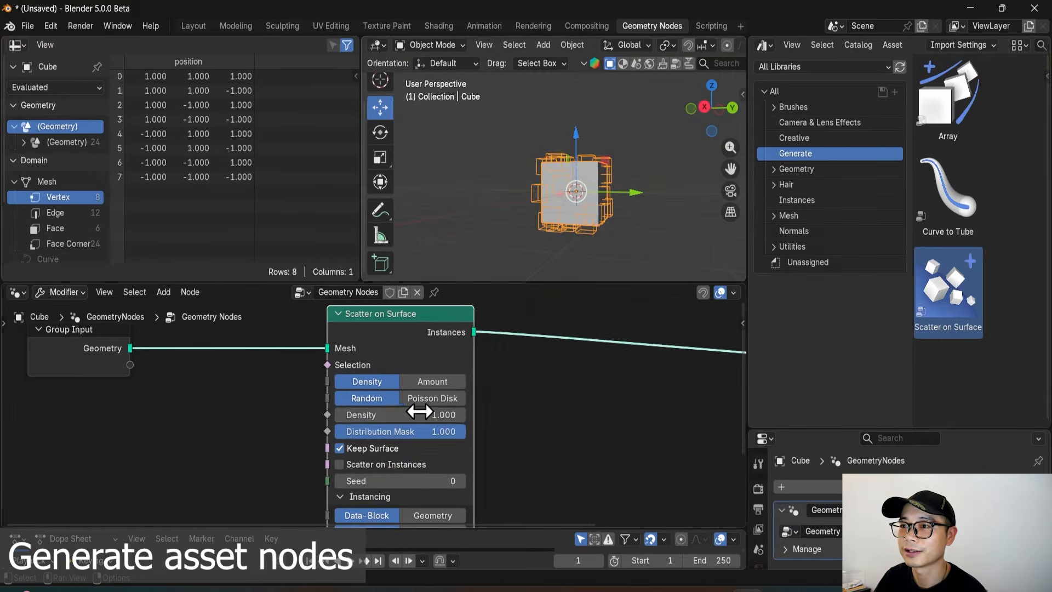
Compare the Object and Collection instancing options of Scatter on Surface, and set the instancing source to Geometry.
{"action": "middle_click_drag", "start_coordinate": [420, 412], "coordinate": [447, 357]}
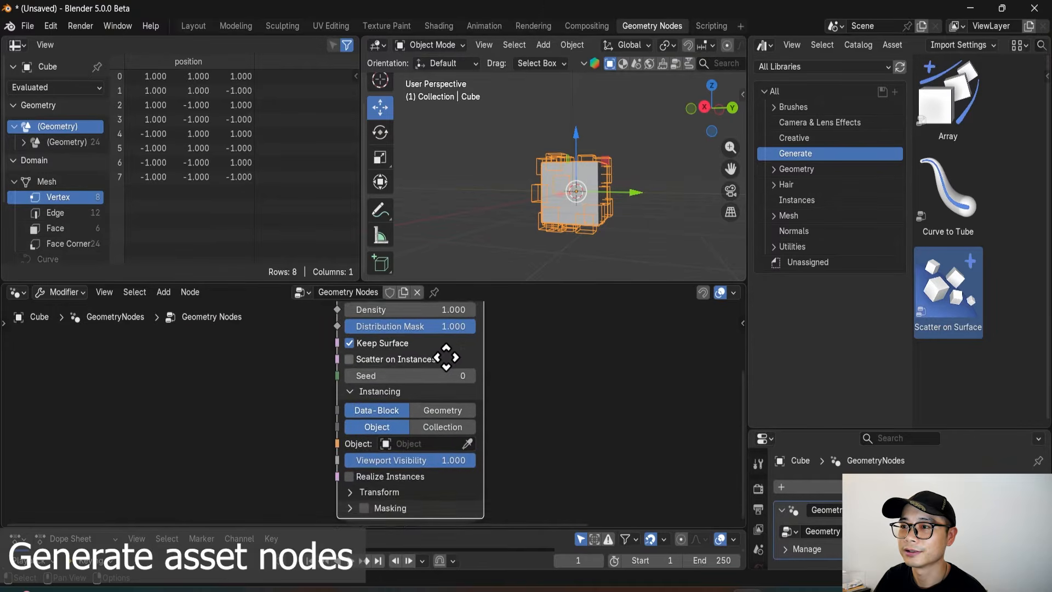
{"action": "scroll", "coordinate": [390, 453], "scroll_direction": "up", "scroll_amount": 2}
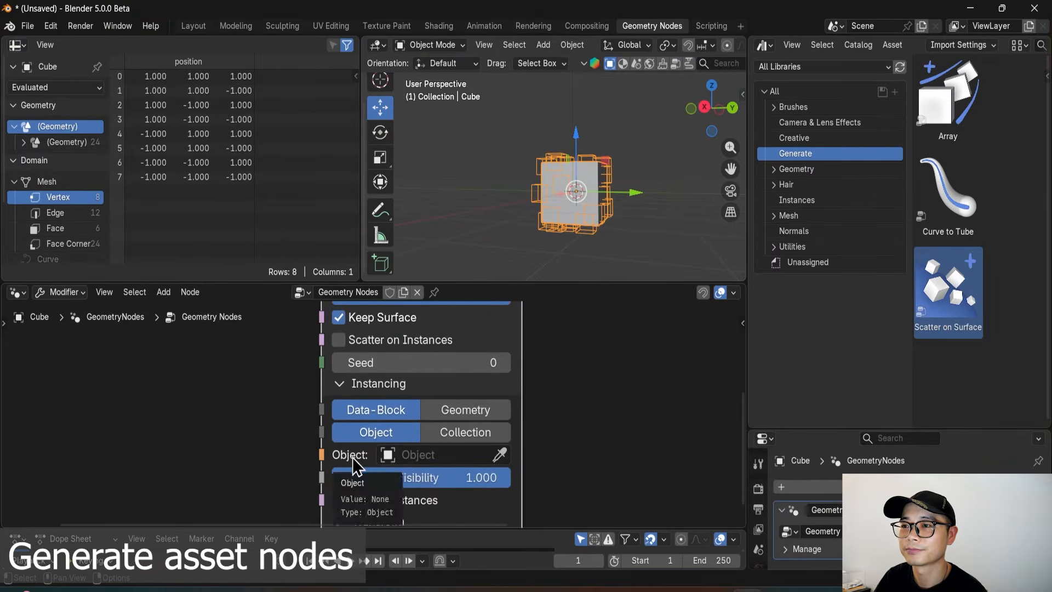
{"action": "scroll", "coordinate": [363, 449], "scroll_direction": "down", "scroll_amount": 1}
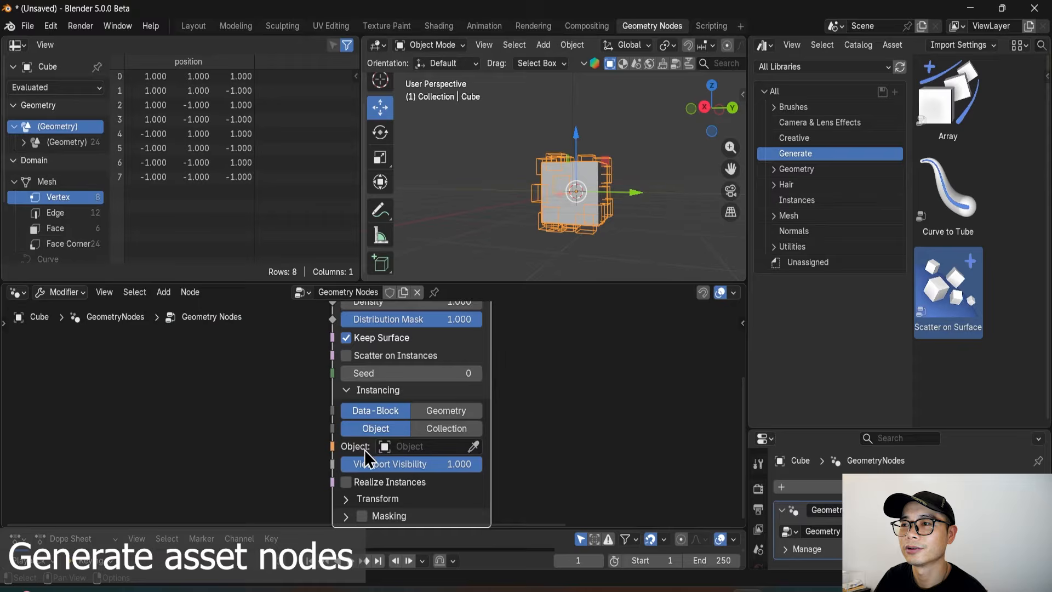
{"action": "left_click", "coordinate": [443, 432]}
{"action": "left_click", "coordinate": [406, 432]}
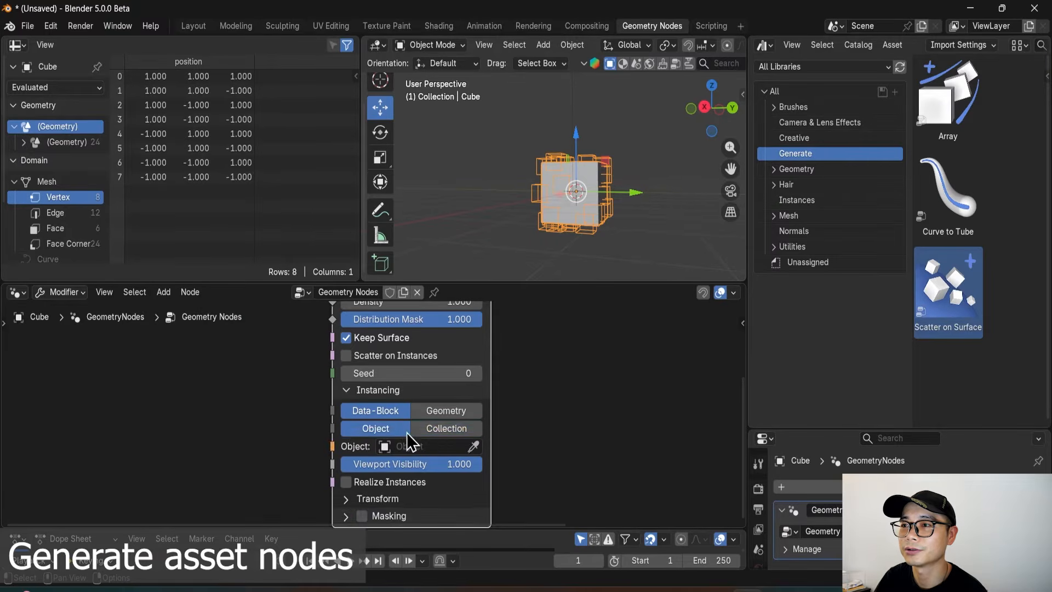
{"action": "left_click", "coordinate": [443, 433]}
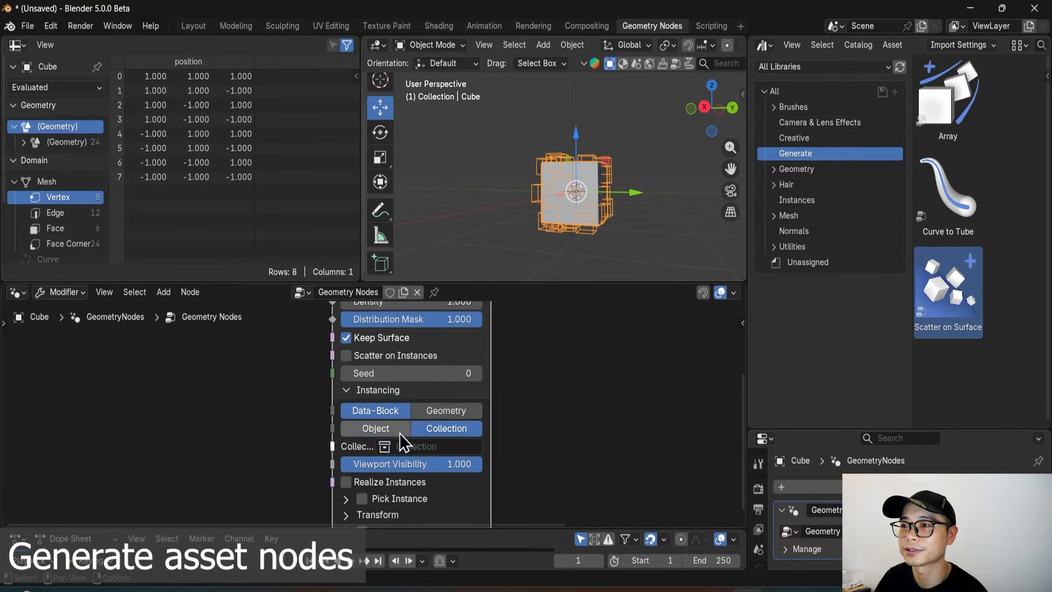
{"action": "left_click", "coordinate": [448, 414]}
Move the Group Input node lower and connect its Geometry output to the Instance input of Scatter on Surface.
{"action": "scroll", "coordinate": [427, 438], "scroll_direction": "down", "scroll_amount": 3}
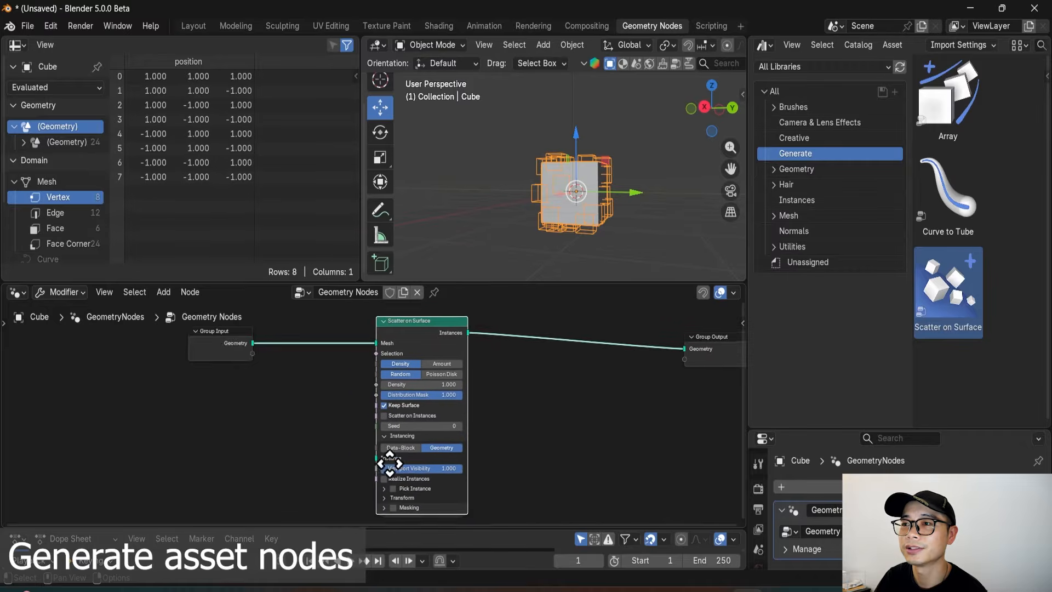
{"action": "left_click_drag", "start_coordinate": [216, 339], "coordinate": [277, 459]}
{"action": "scroll", "coordinate": [295, 449], "scroll_direction": "up", "scroll_amount": 4}
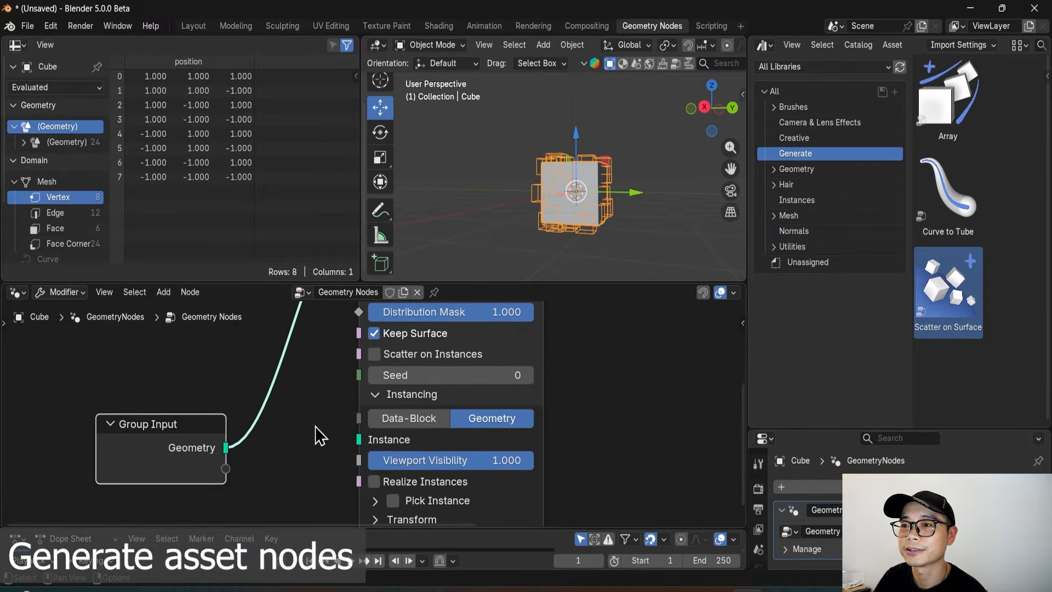
{"action": "left_click_drag", "start_coordinate": [365, 443], "coordinate": [360, 439]}
{"action": "scroll", "coordinate": [613, 196], "scroll_direction": "up", "scroll_amount": 3}
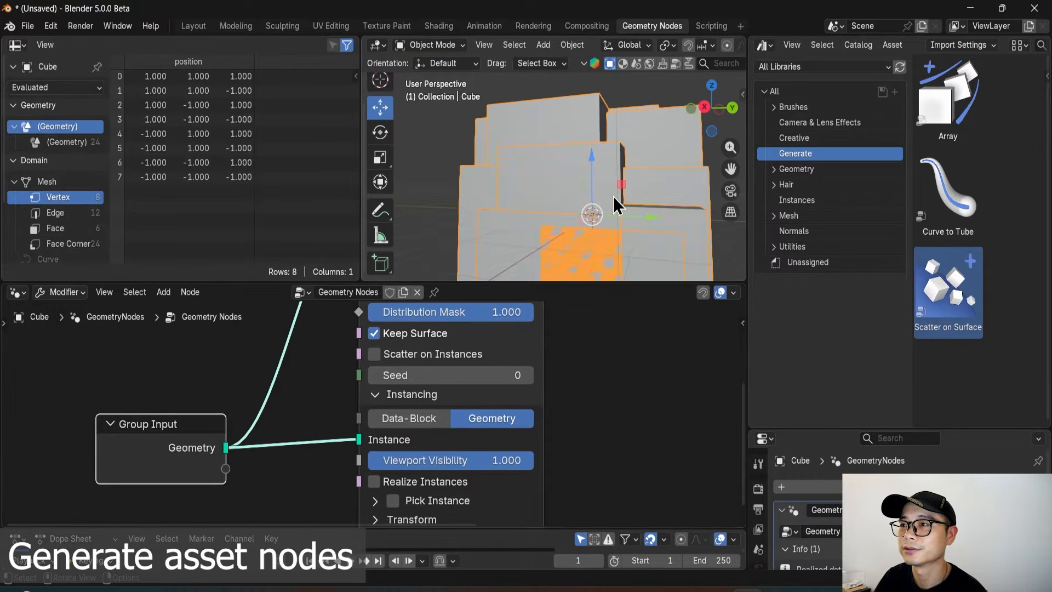
{"action": "scroll", "coordinate": [583, 219], "scroll_direction": "down", "scroll_amount": 3}
{"action": "scroll", "coordinate": [436, 460], "scroll_direction": "up", "scroll_amount": 1, "text": "shift"}
{"action": "scroll", "coordinate": [436, 460], "scroll_direction": "up", "scroll_amount": 2, "text": "shift"}
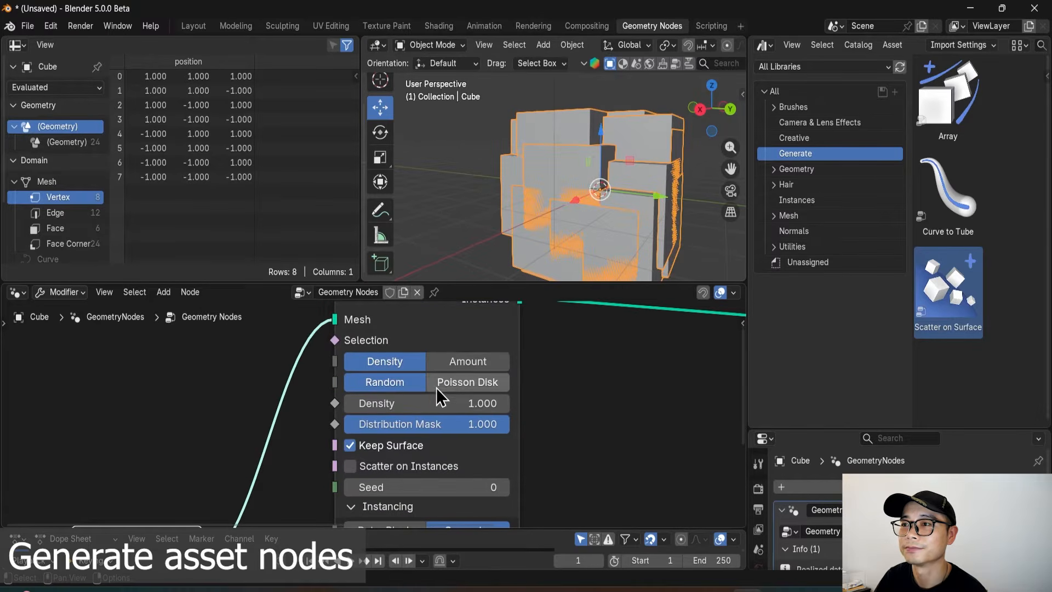
Switch the Scatter on Surface distribution from Density to Amount and set the amount to 10.
{"action": "left_click", "coordinate": [448, 363]}
{"action": "left_click_drag", "start_coordinate": [462, 382], "coordinate": [424, 381]}
{"action": "left_click", "coordinate": [462, 382]}
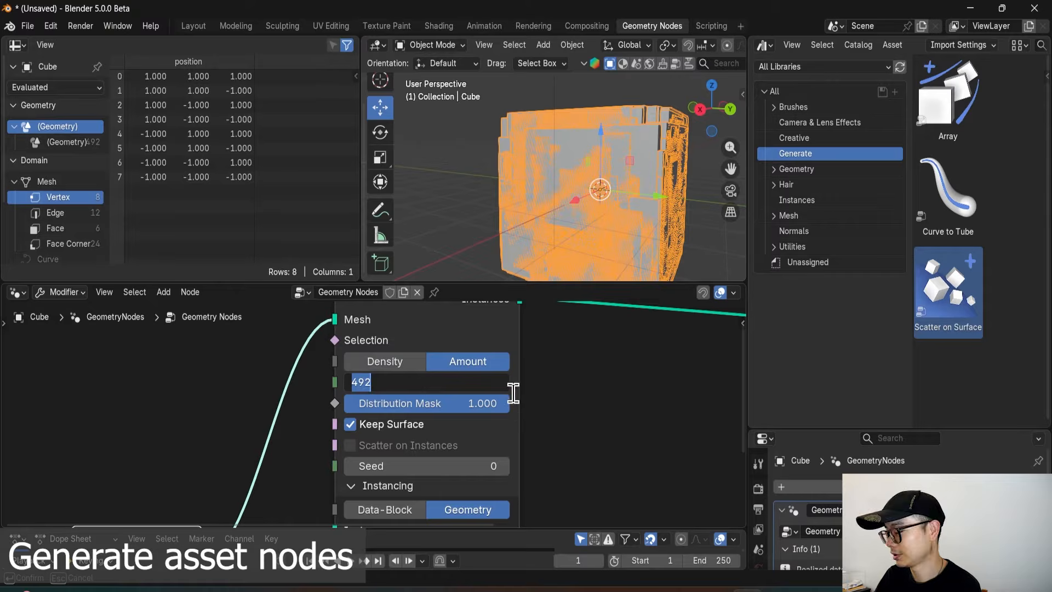
{"action": "type", "text": "10"}
{"action": "key", "text": "Return"}
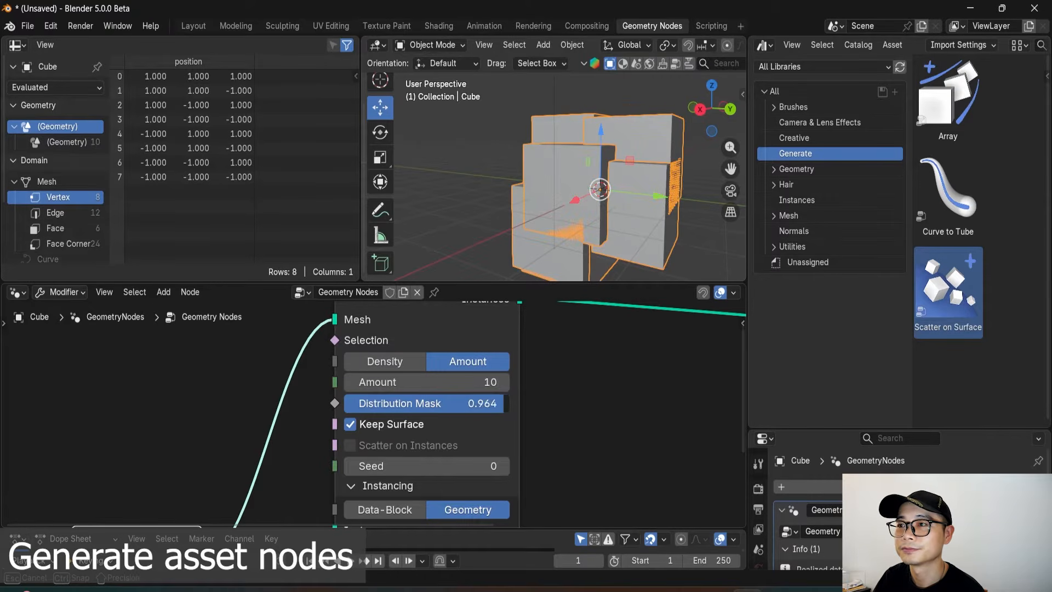
Try out lower Distribution Mask values, restore the mask to 1.000, and set the scatter seed to 69.
{"action": "left_click_drag", "start_coordinate": [502, 403], "coordinate": [377, 404]}
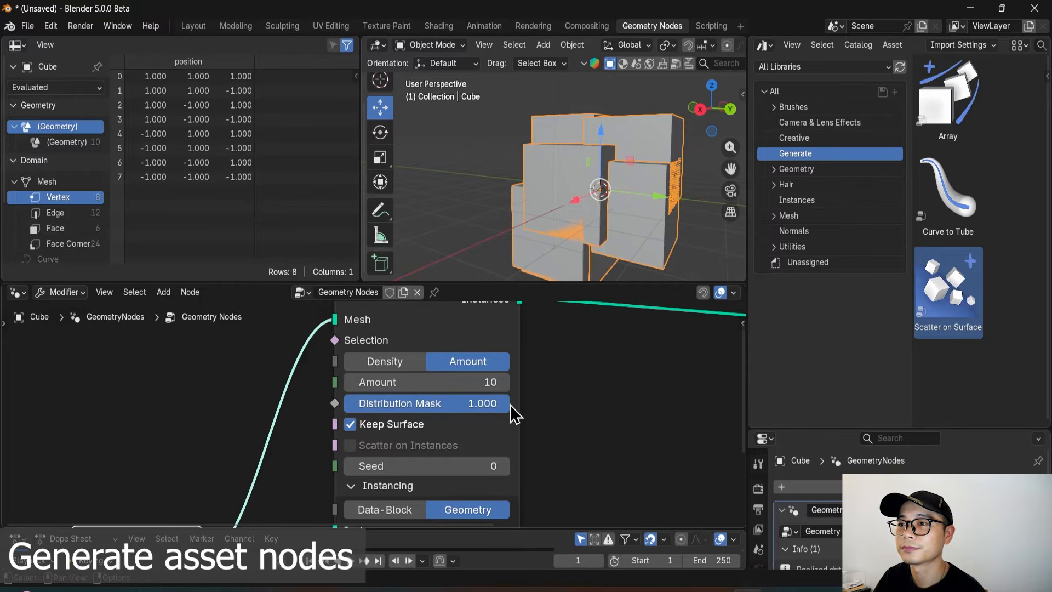
{"action": "scroll", "coordinate": [520, 405], "scroll_direction": "down", "scroll_amount": 2}
{"action": "middle_click_drag", "start_coordinate": [522, 404], "coordinate": [502, 350]}
{"action": "scroll", "coordinate": [442, 427], "scroll_direction": "up", "scroll_amount": 1}
{"action": "middle_click_drag", "start_coordinate": [440, 433], "coordinate": [449, 382]}
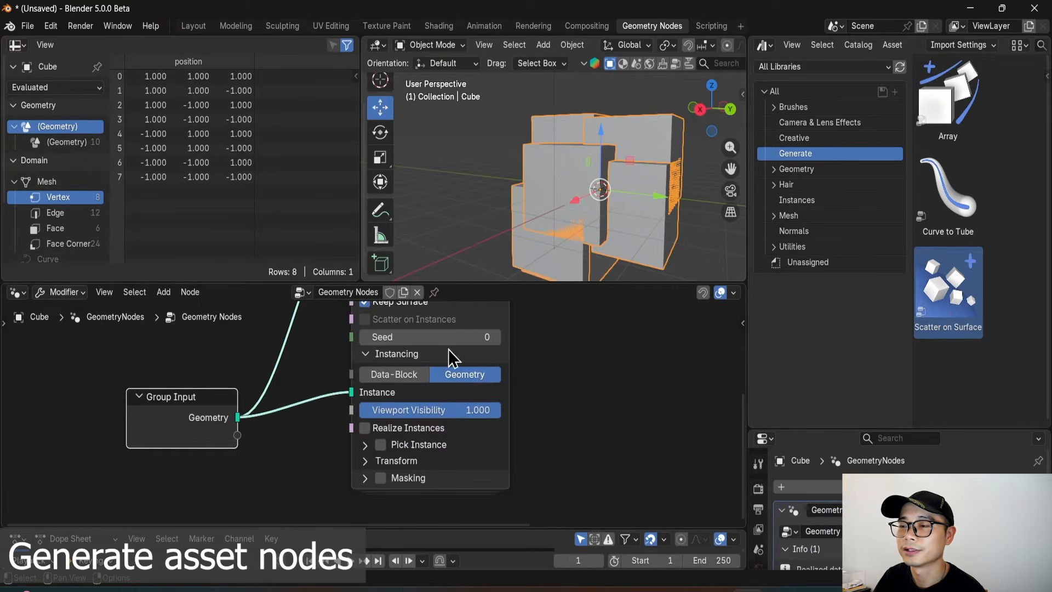
{"action": "left_click_drag", "start_coordinate": [438, 336], "coordinate": [493, 336]}
{"action": "scroll", "coordinate": [422, 391], "scroll_direction": "up", "scroll_amount": 1}
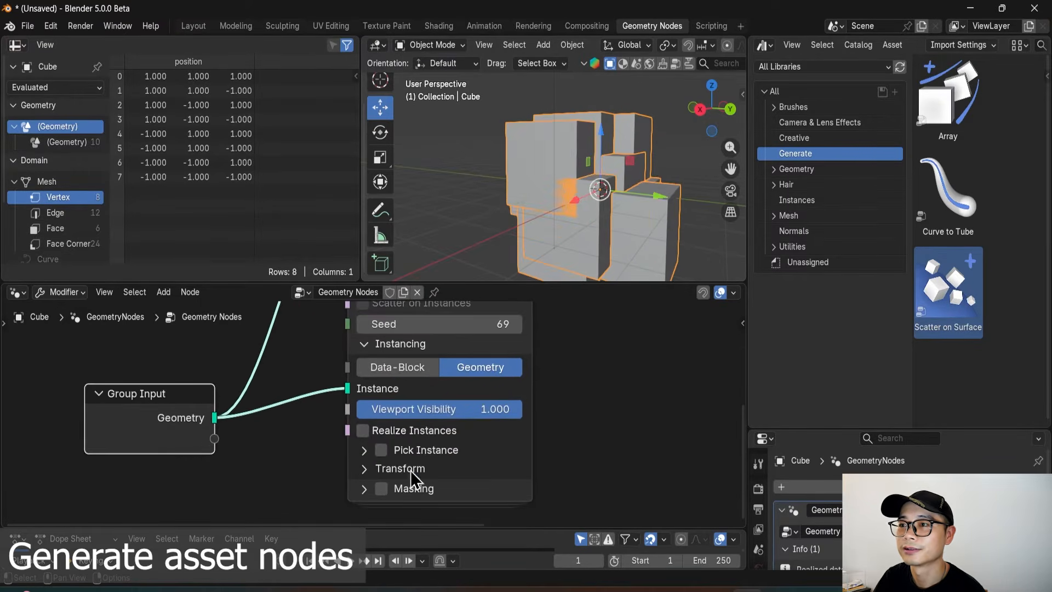
Expand the Transform settings of Scatter on Surface, try a Surface Offset of -1.4 m, and reset it to 0 m.
{"action": "left_click", "coordinate": [422, 471]}
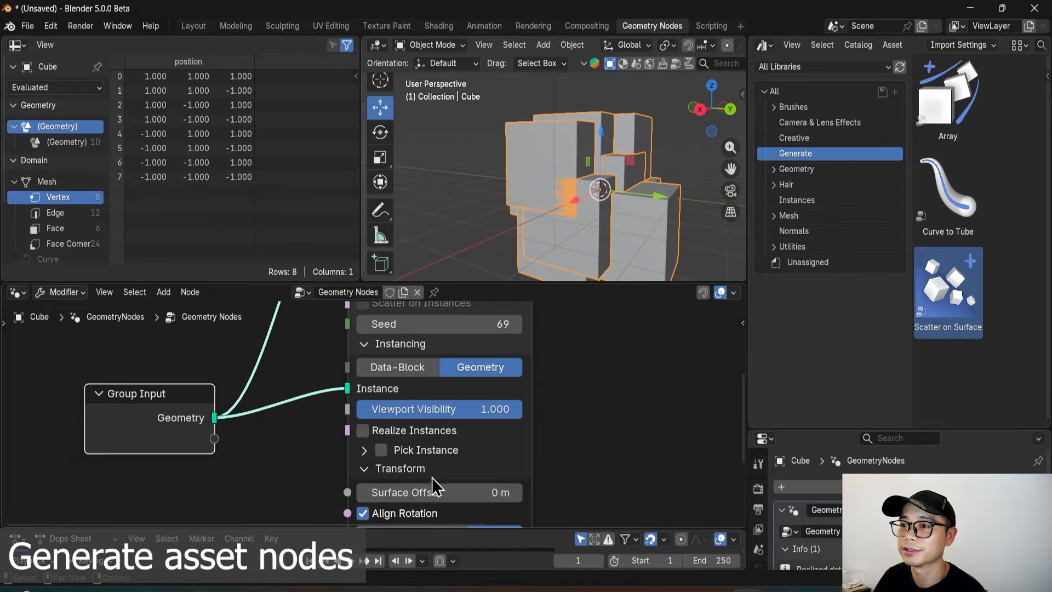
{"action": "mouse_move", "coordinate": [433, 492]}
{"action": "left_mouse_down"}
{"action": "mouse_move", "coordinate": [314, 492]}
{"action": "mouse_move", "coordinate": [571, 492]}
{"action": "mouse_move", "coordinate": [428, 492]}
{"action": "left_mouse_up"}
{"action": "left_click", "coordinate": [481, 492]}
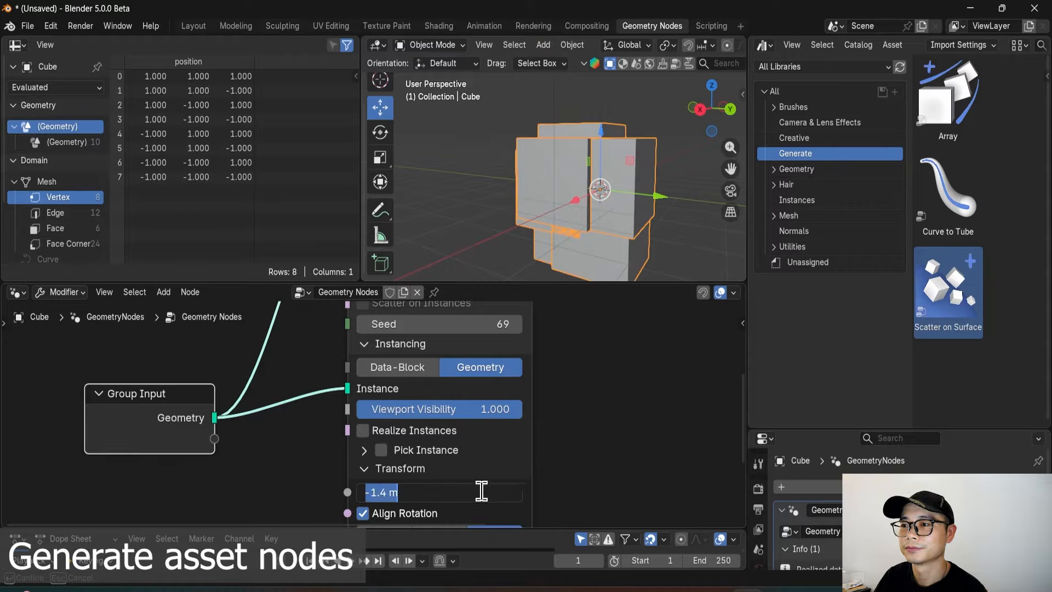
{"action": "key", "text": "Return"}
{"action": "left_click", "coordinate": [486, 492]}
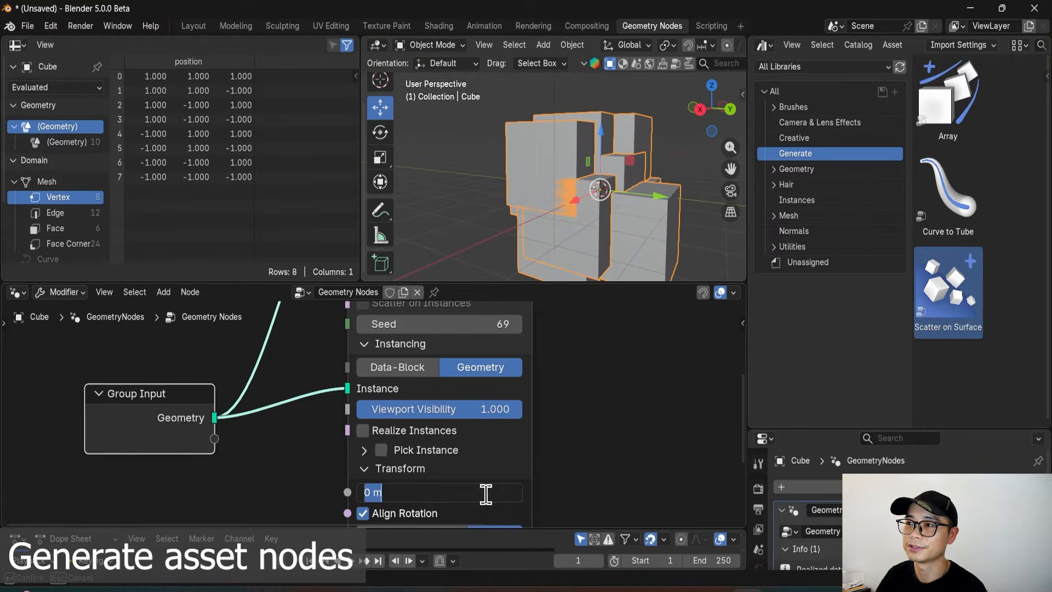
{"action": "left_click", "coordinate": [535, 458]}
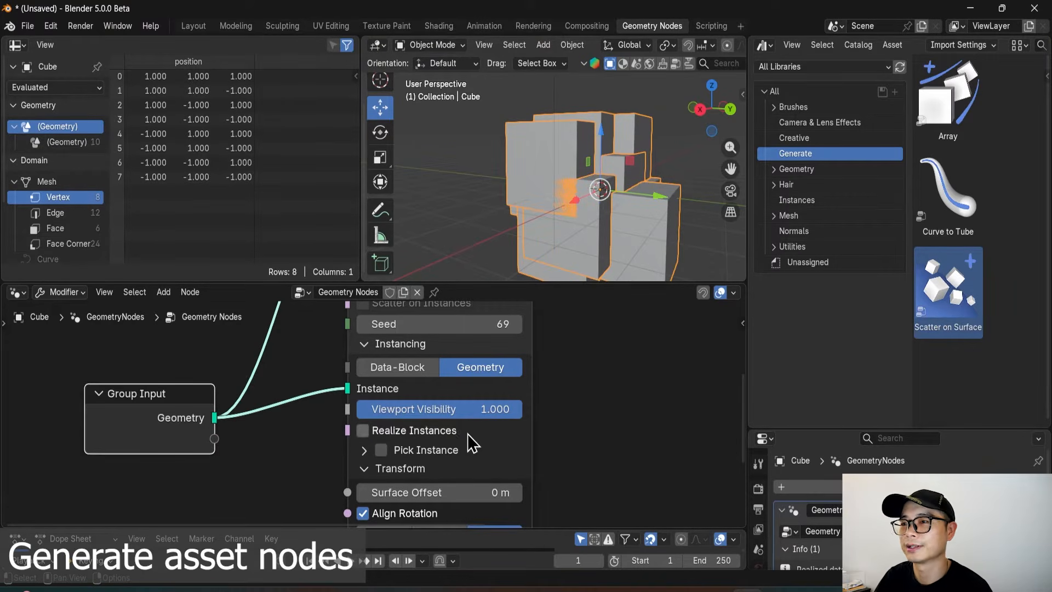
Move the Group Input node higher beside the Scatter on Surface node.
{"action": "scroll", "coordinate": [360, 436], "scroll_direction": "down", "scroll_amount": 2}
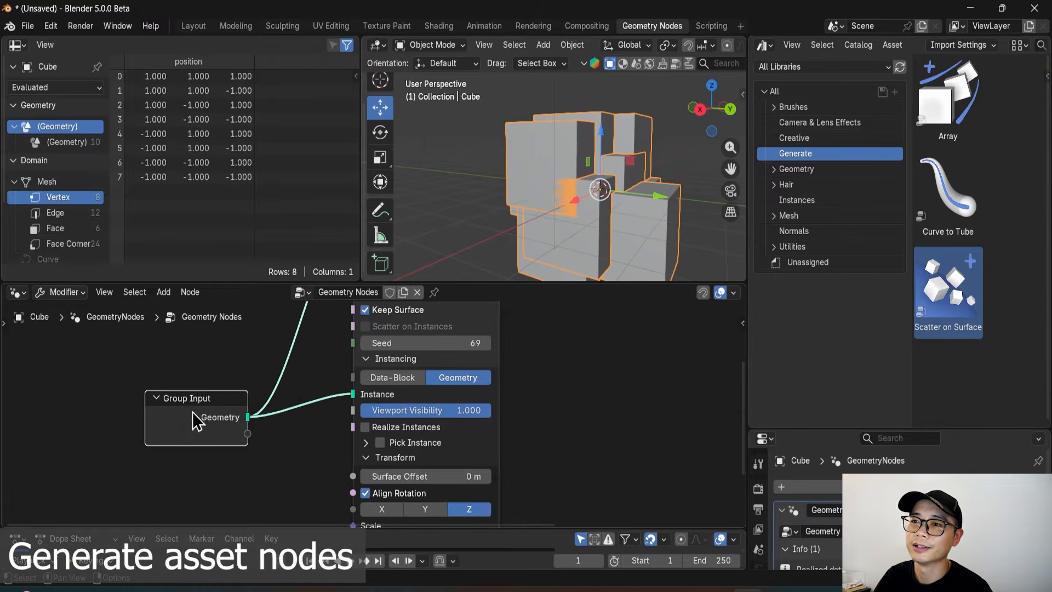
{"action": "left_click_drag", "start_coordinate": [192, 412], "coordinate": [180, 360]}
{"action": "scroll", "coordinate": [362, 426], "scroll_direction": "up", "scroll_amount": 1}
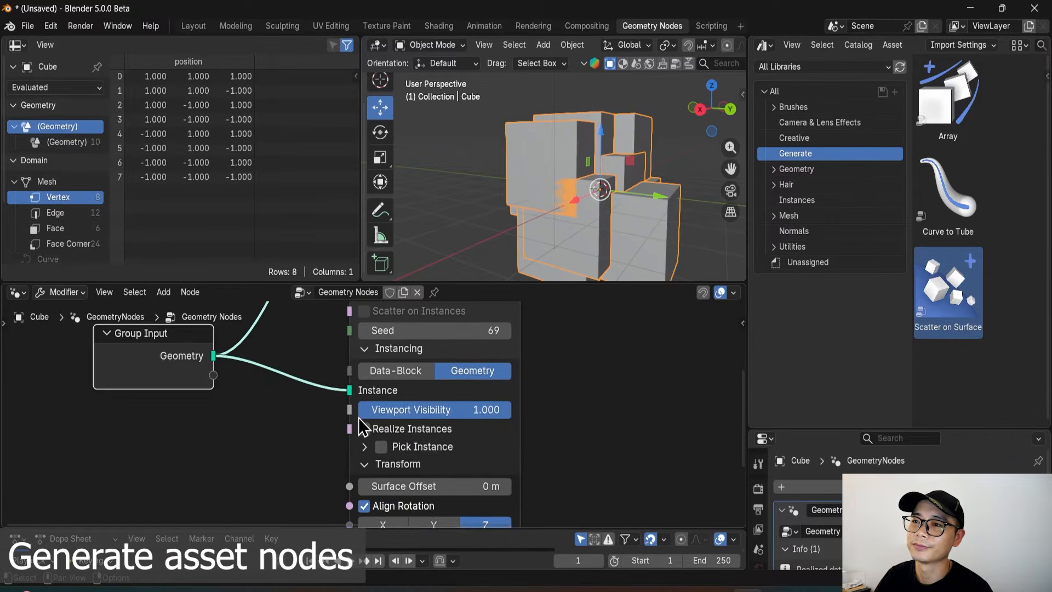
{"action": "middle_click_drag", "start_coordinate": [146, 367], "coordinate": [145, 396]}
{"action": "left_click_drag", "start_coordinate": [155, 387], "coordinate": [148, 364]}
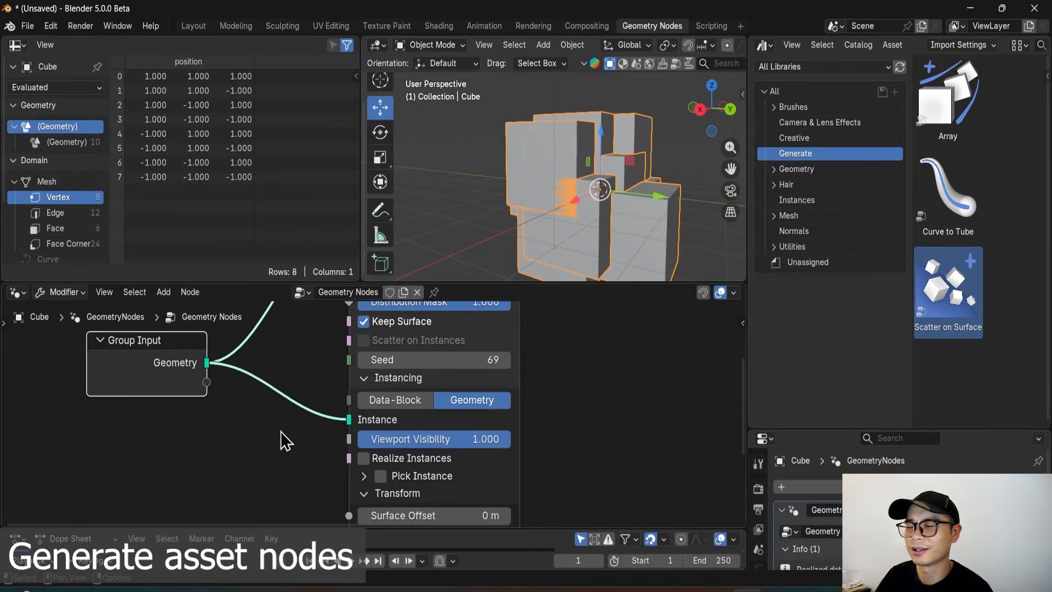
Examine the Scatter on Surface node's settings from the Instancing section up to its Instances output.
{"action": "scroll", "coordinate": [356, 463], "scroll_direction": "up", "scroll_amount": 2}
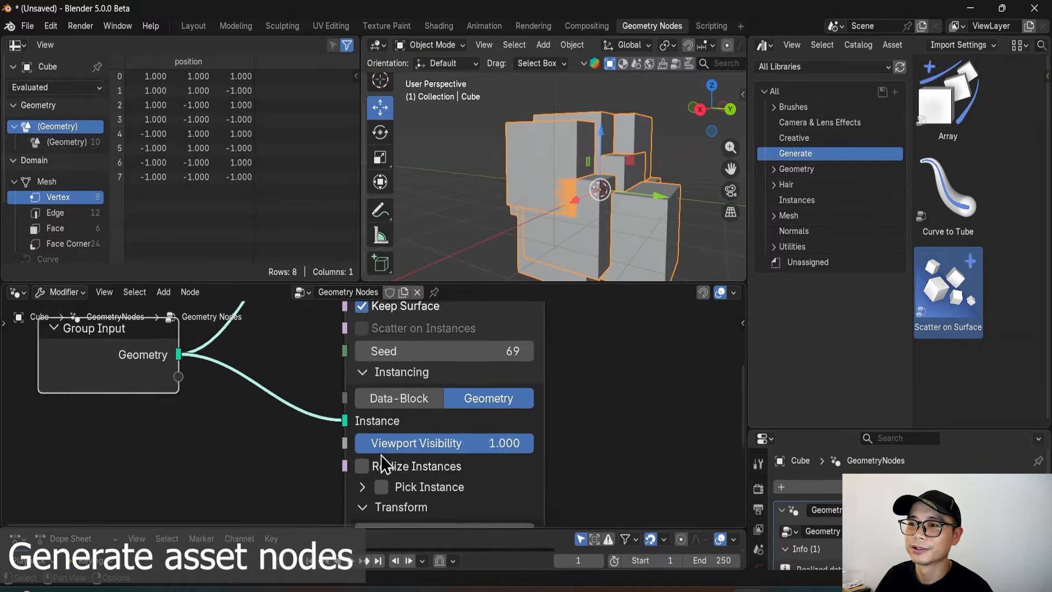
{"action": "middle_click_drag", "start_coordinate": [400, 458], "coordinate": [389, 491]}
{"action": "scroll", "coordinate": [384, 450], "scroll_direction": "down", "scroll_amount": 3}
{"action": "middle_click_drag", "start_coordinate": [415, 353], "coordinate": [352, 365]}
{"action": "scroll", "coordinate": [397, 432], "scroll_direction": "down", "scroll_amount": 1}
{"action": "middle_click_drag", "start_coordinate": [427, 421], "coordinate": [405, 498]}
{"action": "scroll", "coordinate": [446, 394], "scroll_direction": "down", "scroll_amount": 1}
{"action": "scroll", "coordinate": [376, 427], "scroll_direction": "up", "scroll_amount": 3}
{"action": "left_click", "coordinate": [404, 376]}
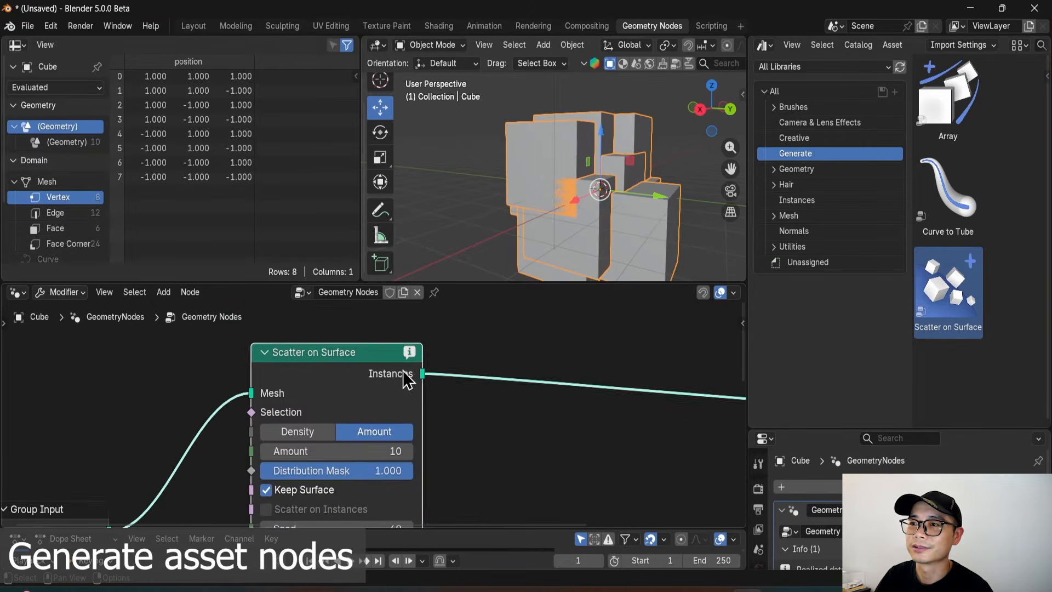
Move the Group Input node level with the Group Output, and delete the Scatter on Surface node while keeping the two linked.
{"action": "scroll", "coordinate": [455, 458], "scroll_direction": "down", "scroll_amount": 3}
{"action": "middle_click_drag", "start_coordinate": [457, 461], "coordinate": [362, 414]}
{"action": "scroll", "coordinate": [363, 415], "scroll_direction": "down", "scroll_amount": 3}
{"action": "left_click_drag", "start_coordinate": [107, 452], "coordinate": [138, 378]}
{"action": "left_click", "coordinate": [319, 376]}
{"action": "key", "text": "ctrl+x"}
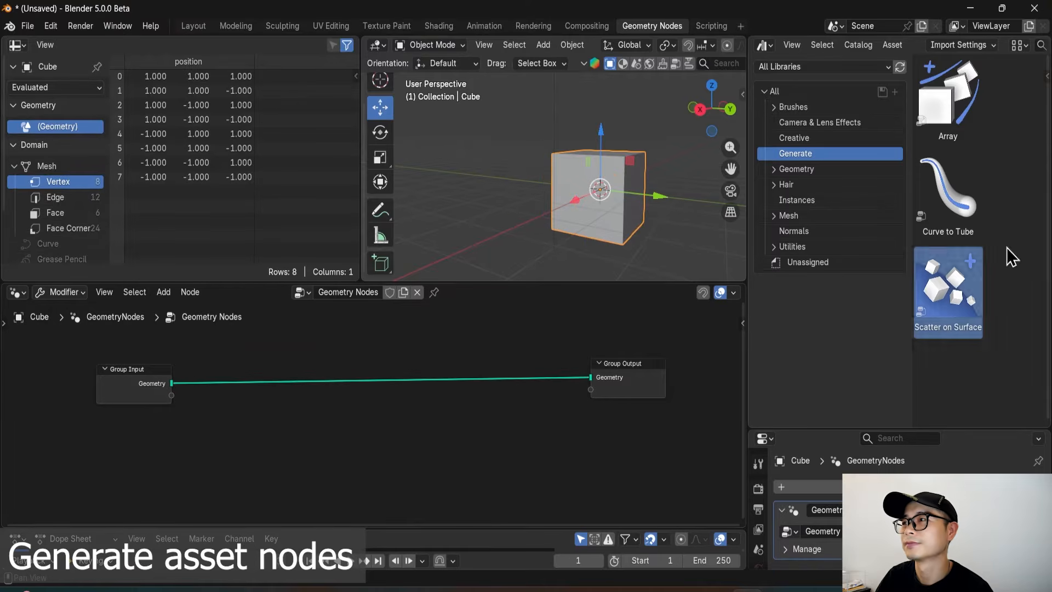
Expand the Geometry asset catalog, look at its Selection subcatalog, and display the Operations assets.
{"action": "left_click", "coordinate": [805, 171]}
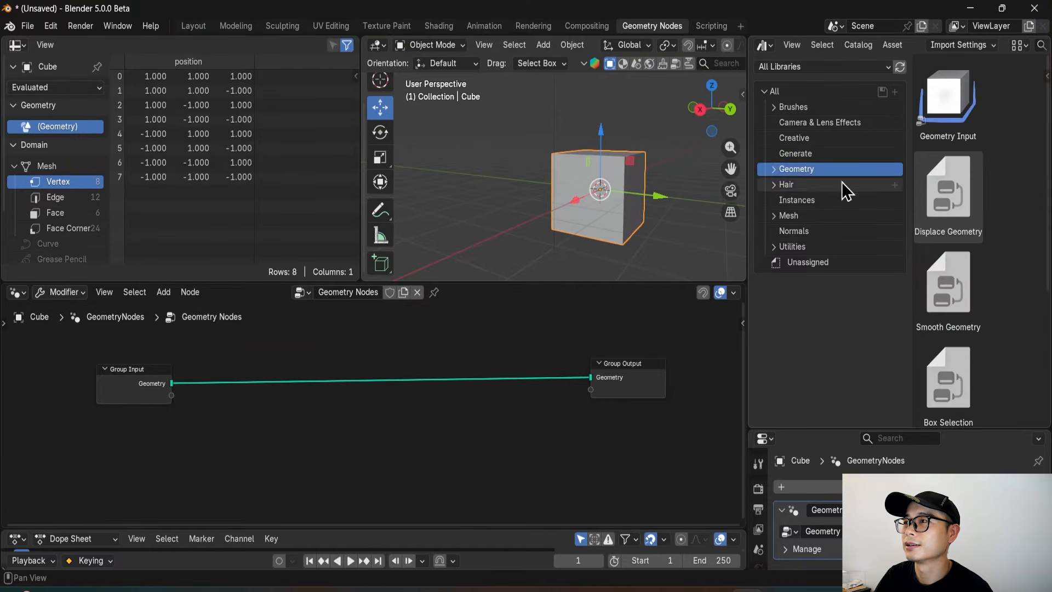
{"action": "left_click", "coordinate": [775, 169]}
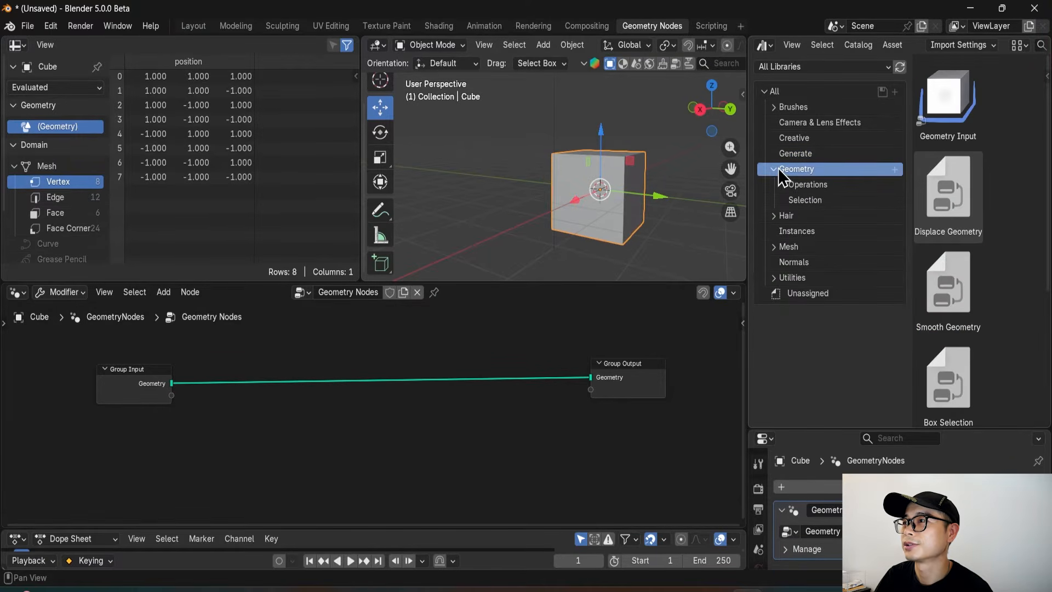
{"action": "left_click", "coordinate": [821, 185]}
{"action": "left_click", "coordinate": [825, 200]}
{"action": "left_click", "coordinate": [808, 184]}
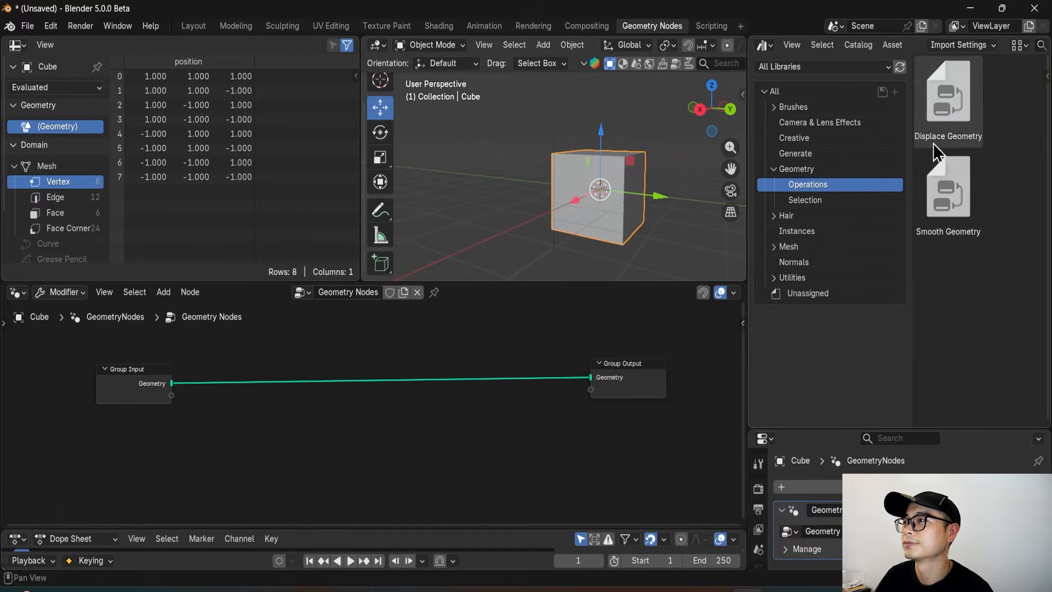
Add the Displace Geometry asset to the node tree and insert it into the link between Group Input and Group Output.
{"action": "left_click_drag", "start_coordinate": [949, 116], "coordinate": [344, 422]}
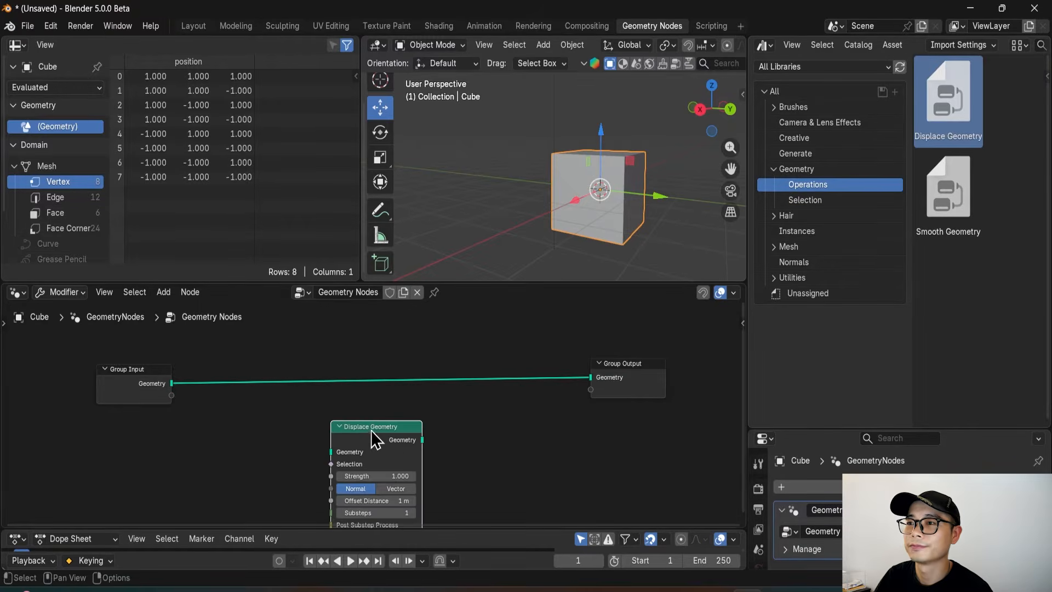
{"action": "scroll", "coordinate": [410, 439], "scroll_direction": "up", "scroll_amount": 2}
{"action": "middle_click_drag", "start_coordinate": [412, 439], "coordinate": [493, 409]}
{"action": "left_click_drag", "start_coordinate": [444, 429], "coordinate": [500, 371]}
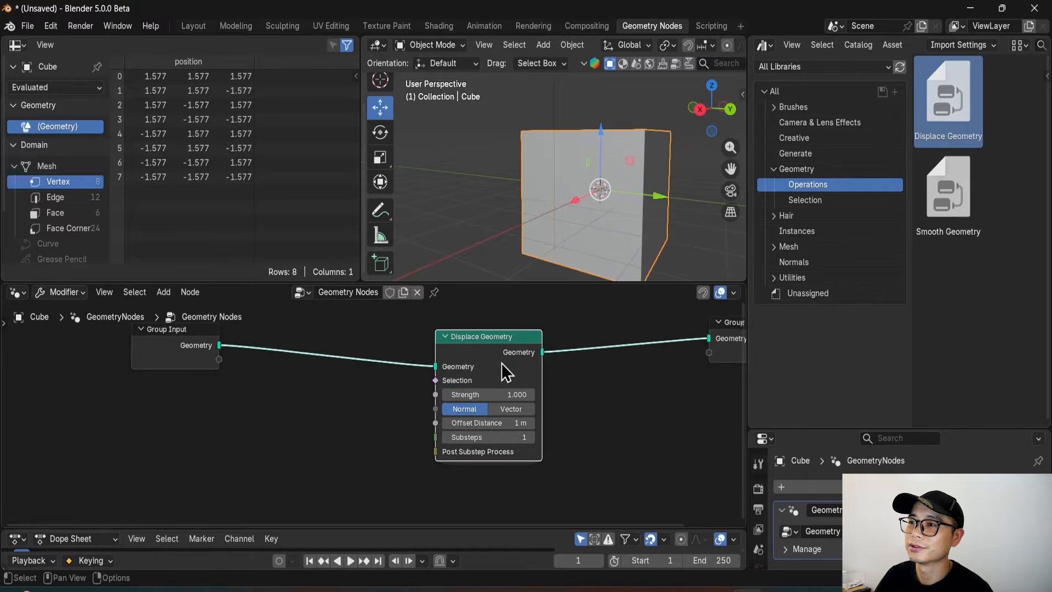
{"action": "middle_click_drag", "start_coordinate": [501, 371], "coordinate": [465, 383]}
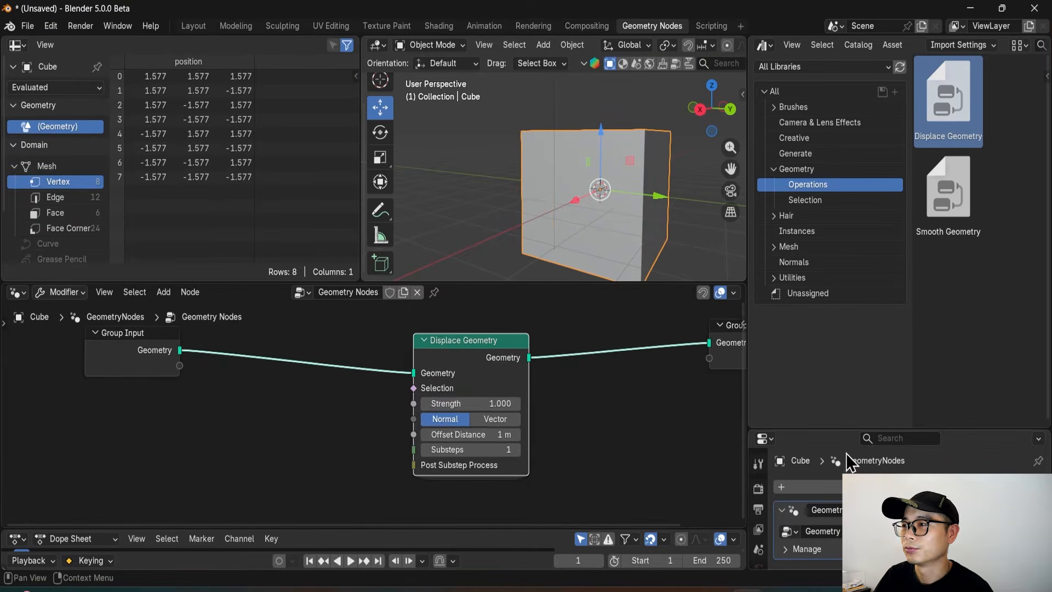
Enlarge the modifier properties area, look at the modifier types available to add, and shrink the area again.
{"action": "left_click_drag", "start_coordinate": [843, 428], "coordinate": [843, 325]}
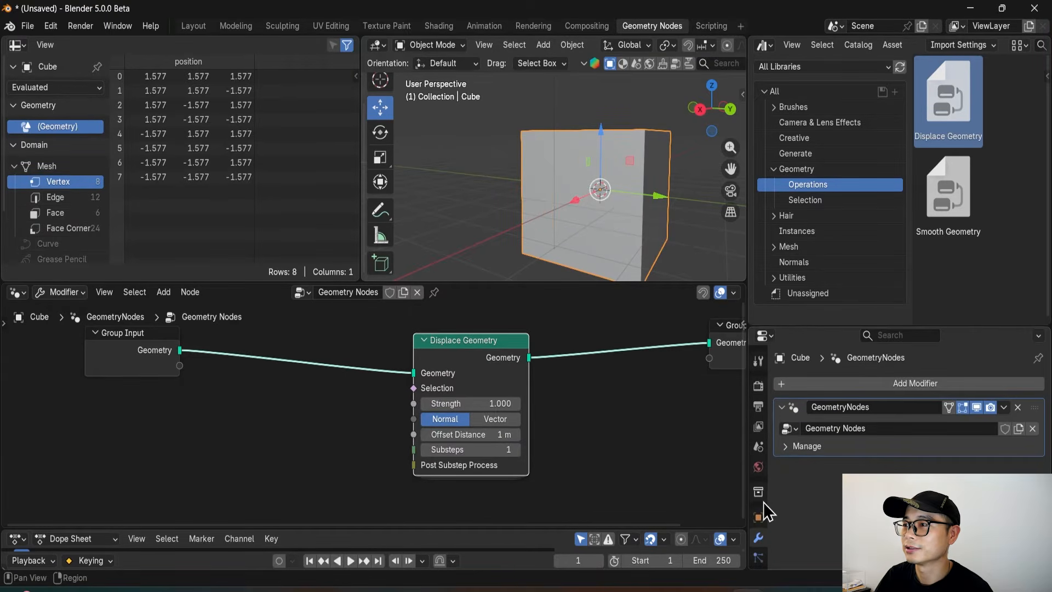
{"action": "left_click", "coordinate": [868, 383]}
{"action": "mouse_move", "coordinate": [843, 445]}
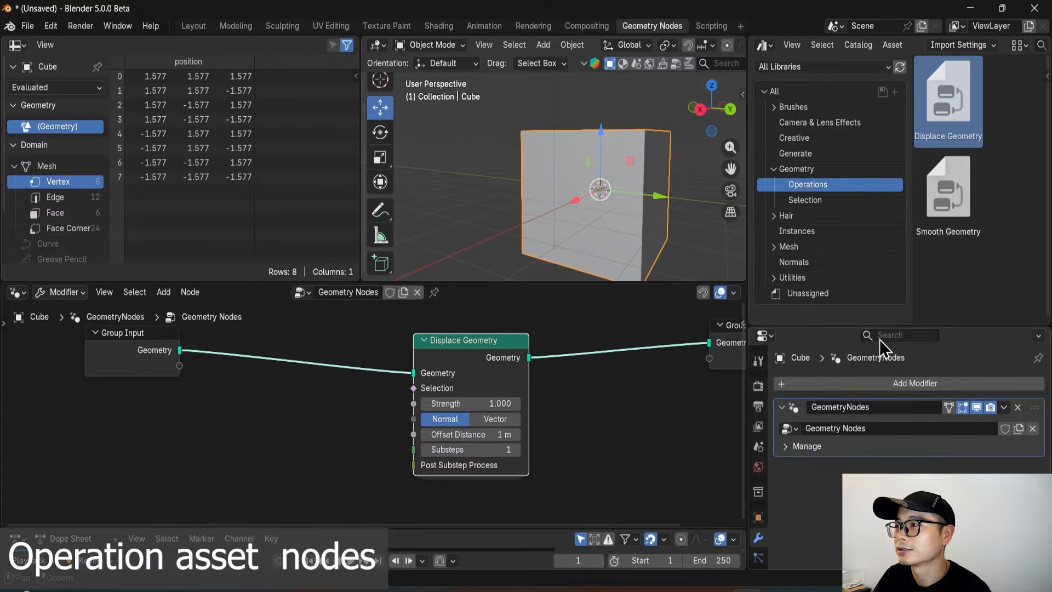
{"action": "left_click_drag", "start_coordinate": [885, 322], "coordinate": [876, 453]}
Nudge the Displace Geometry node upward, compare its Normal and Vector offset modes, and leave it on Vector.
{"action": "scroll", "coordinate": [440, 391], "scroll_direction": "up", "scroll_amount": 1}
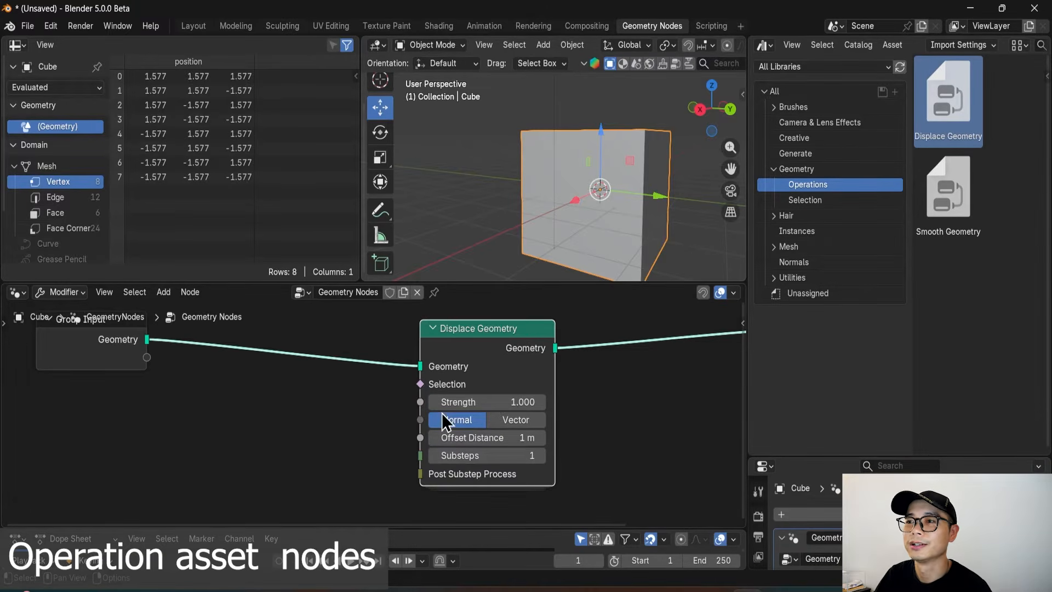
{"action": "left_click_drag", "start_coordinate": [497, 370], "coordinate": [502, 359]}
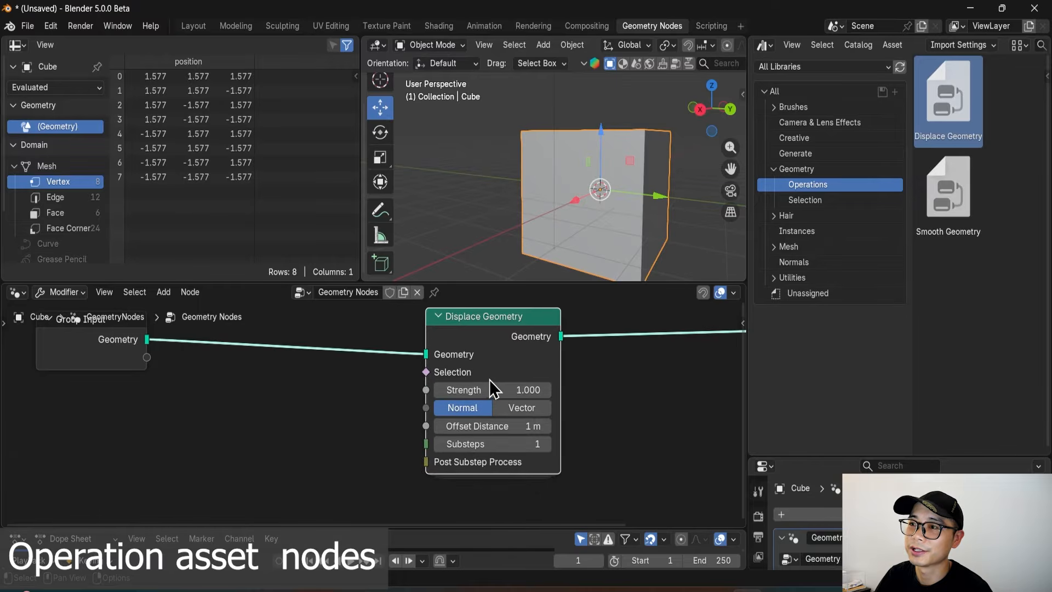
{"action": "mouse_move", "coordinate": [489, 380]}
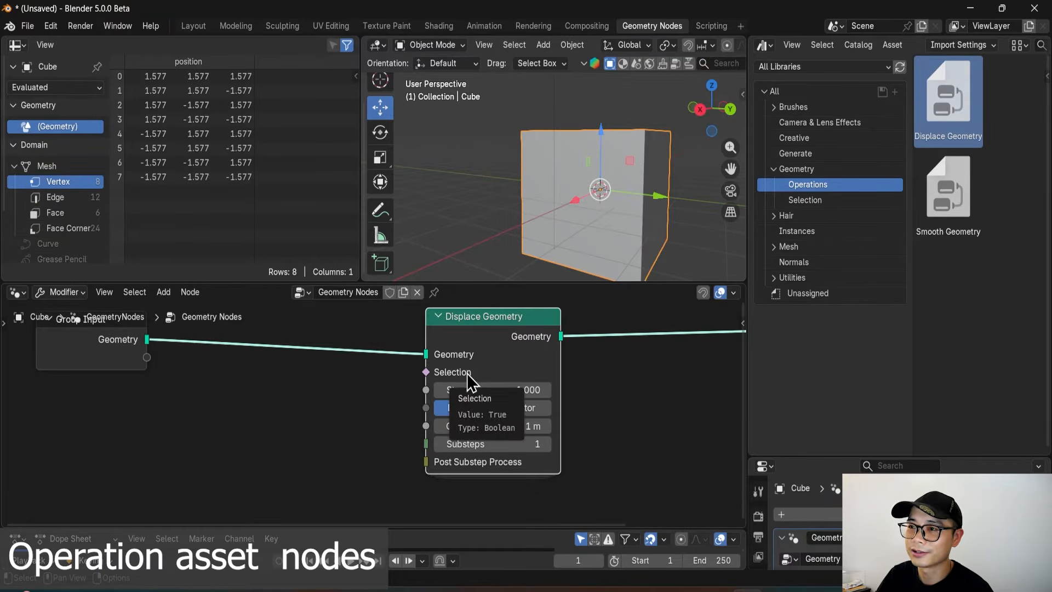
{"action": "scroll", "coordinate": [482, 400], "scroll_direction": "up", "scroll_amount": 2}
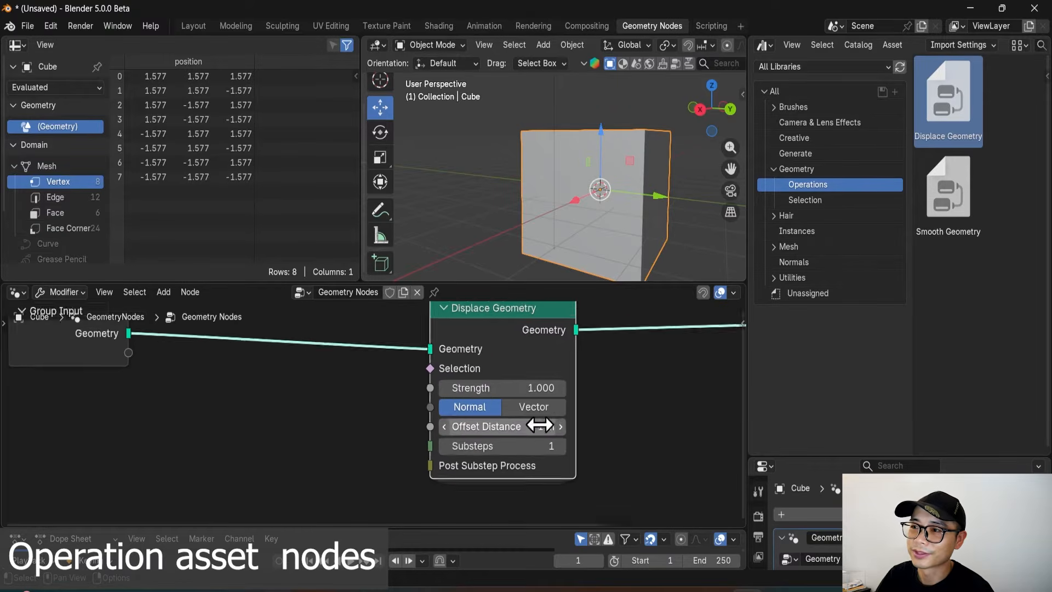
{"action": "left_click", "coordinate": [565, 412]}
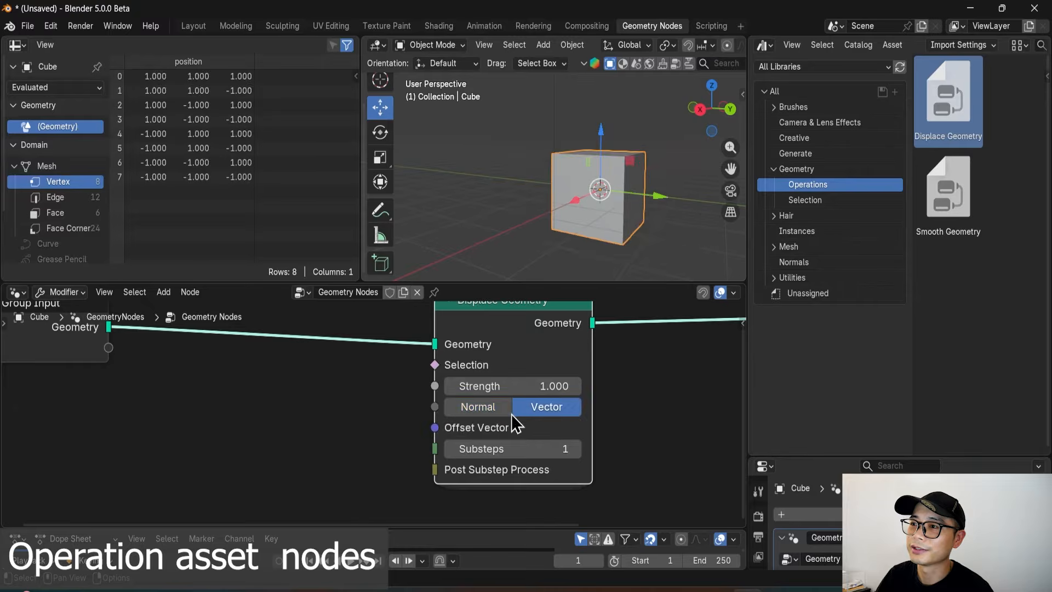
{"action": "left_click", "coordinate": [509, 413]}
{"action": "left_click", "coordinate": [534, 414]}
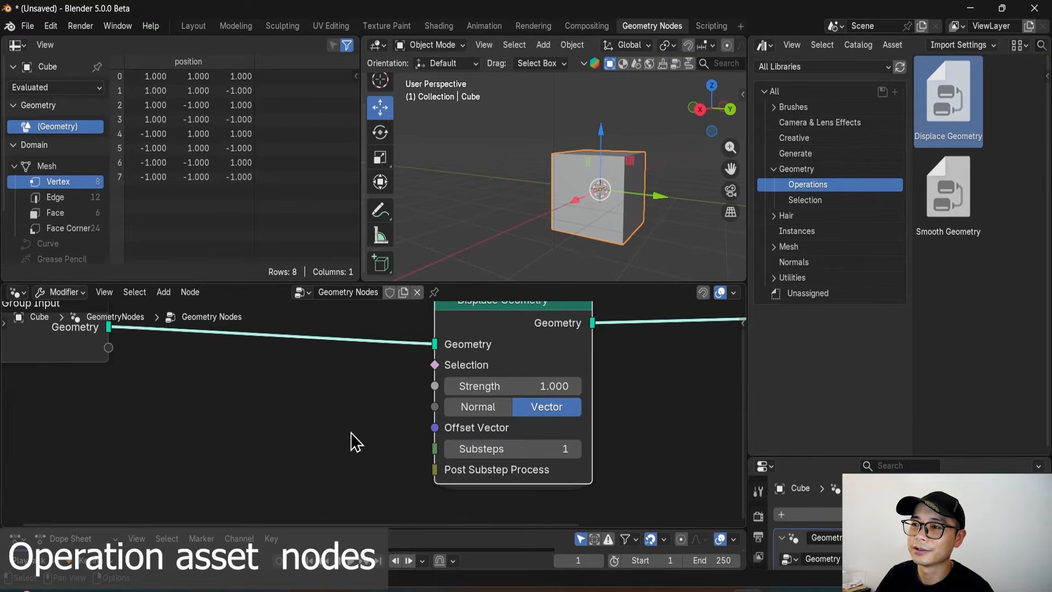
Add a Noise Texture node to the node tree.
{"action": "key", "text": "shift+a"}
{"action": "key", "text": "shift+a"}
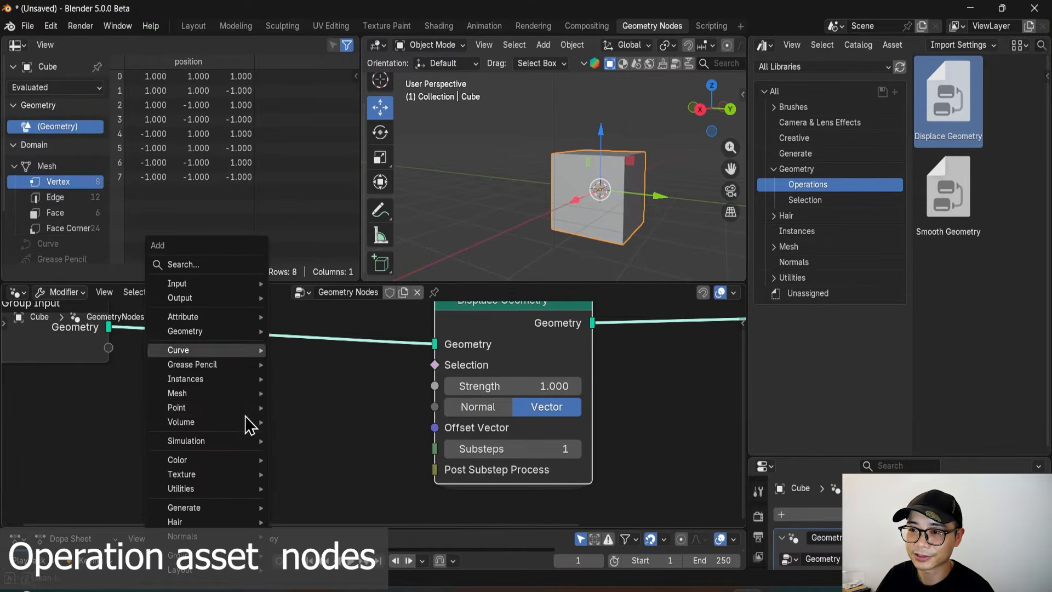
{"action": "mouse_move", "coordinate": [245, 408]}
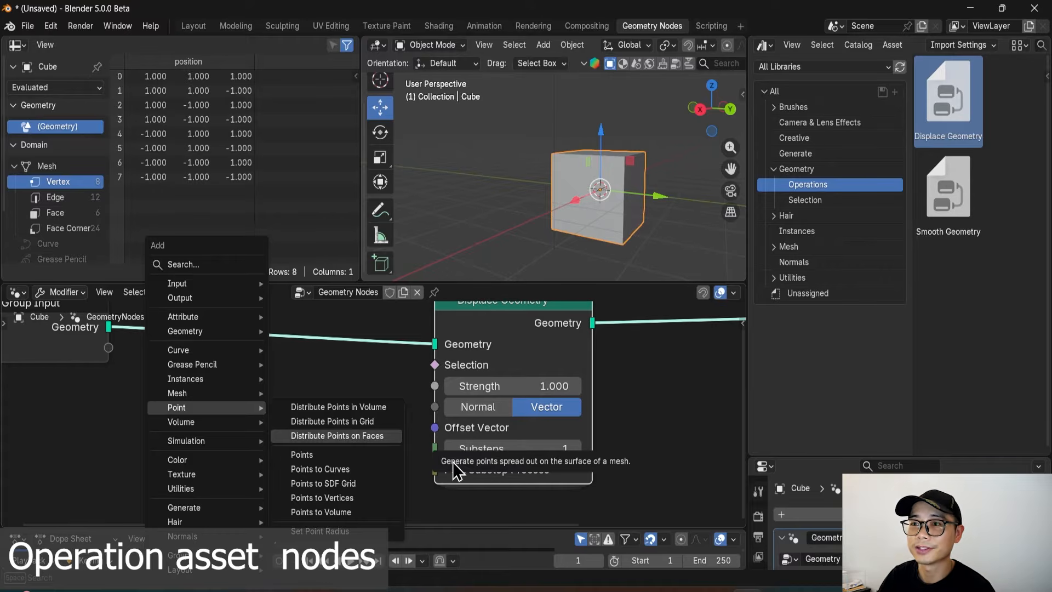
{"action": "key", "text": "shift+a"}
{"action": "type", "text": "n"}
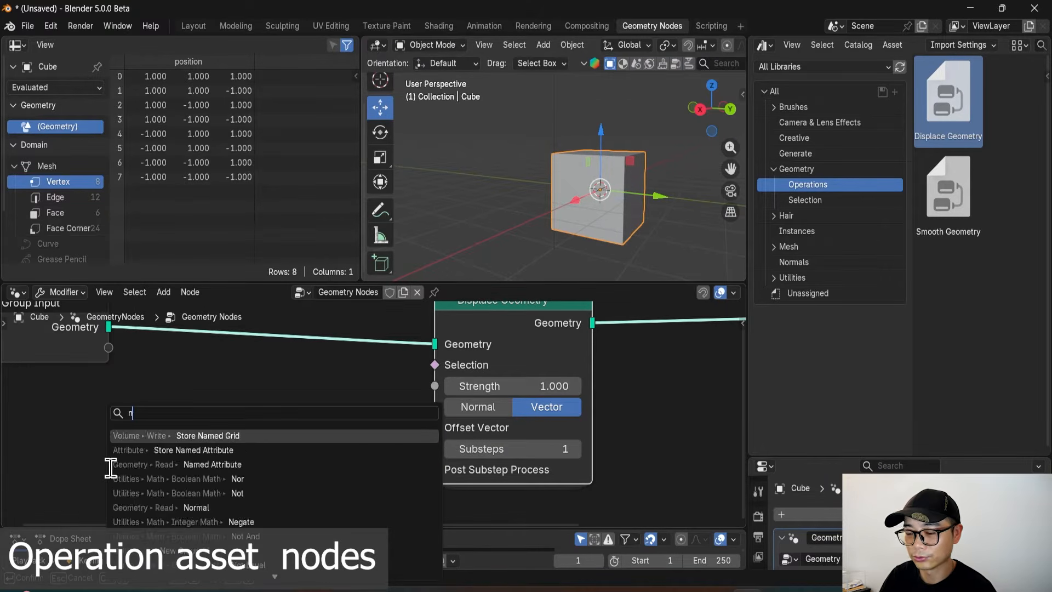
{"action": "type", "text": "ois"}
{"action": "key", "text": "Return"}
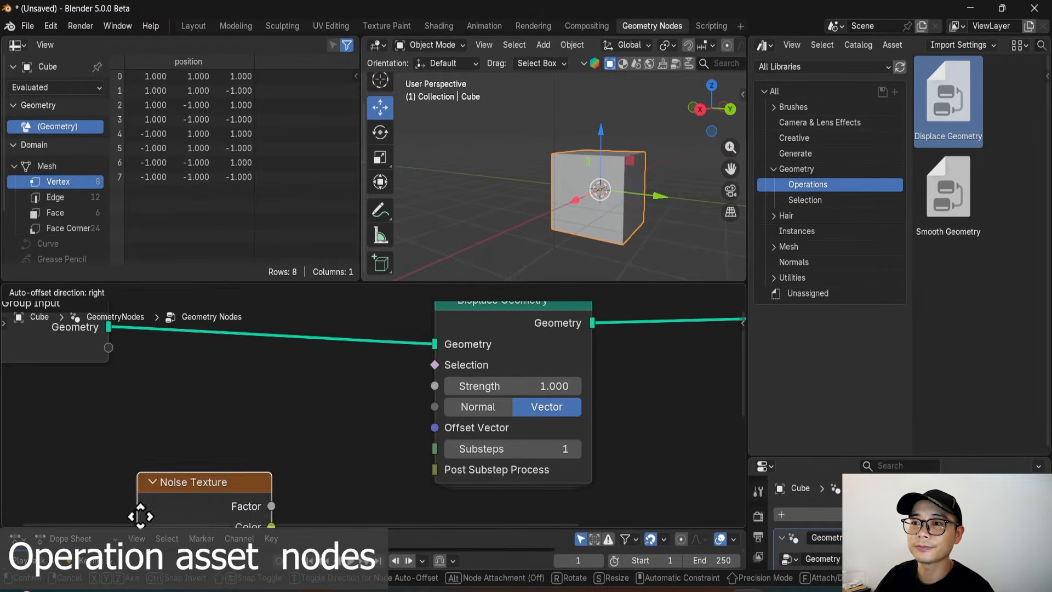
{"action": "left_click", "coordinate": [196, 346]}
Move the Noise Texture node below the Group Input, to the left of Displace Geometry.
{"action": "scroll", "coordinate": [485, 481], "scroll_direction": "down", "scroll_amount": 4}
{"action": "middle_click_drag", "start_coordinate": [475, 449], "coordinate": [507, 485]}
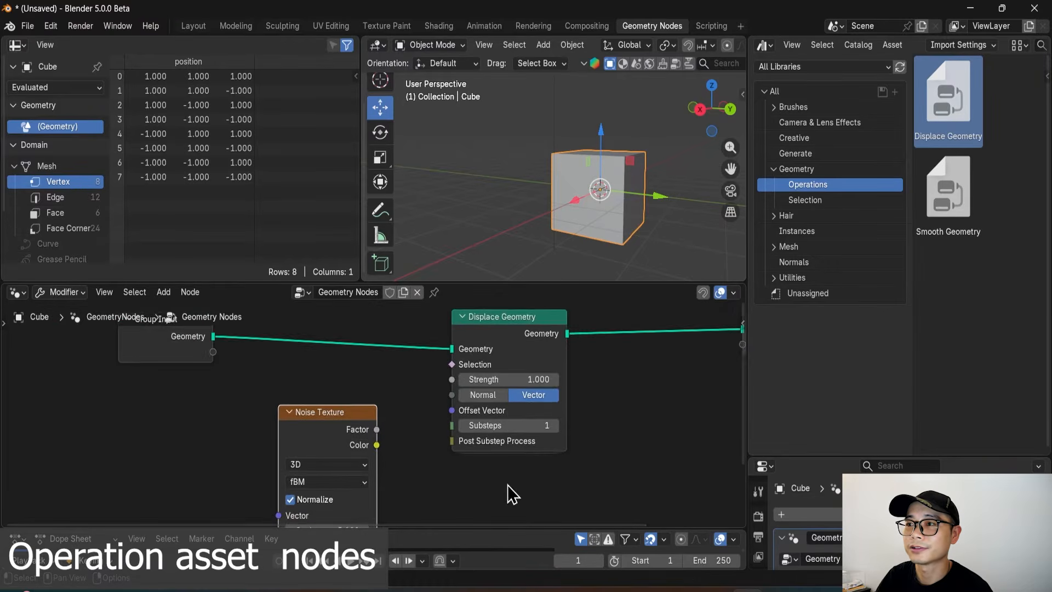
{"action": "scroll", "coordinate": [507, 484], "scroll_direction": "up", "scroll_amount": 3}
{"action": "left_click_drag", "start_coordinate": [305, 444], "coordinate": [206, 420]}
{"action": "scroll", "coordinate": [253, 439], "scroll_direction": "down", "scroll_amount": 2}
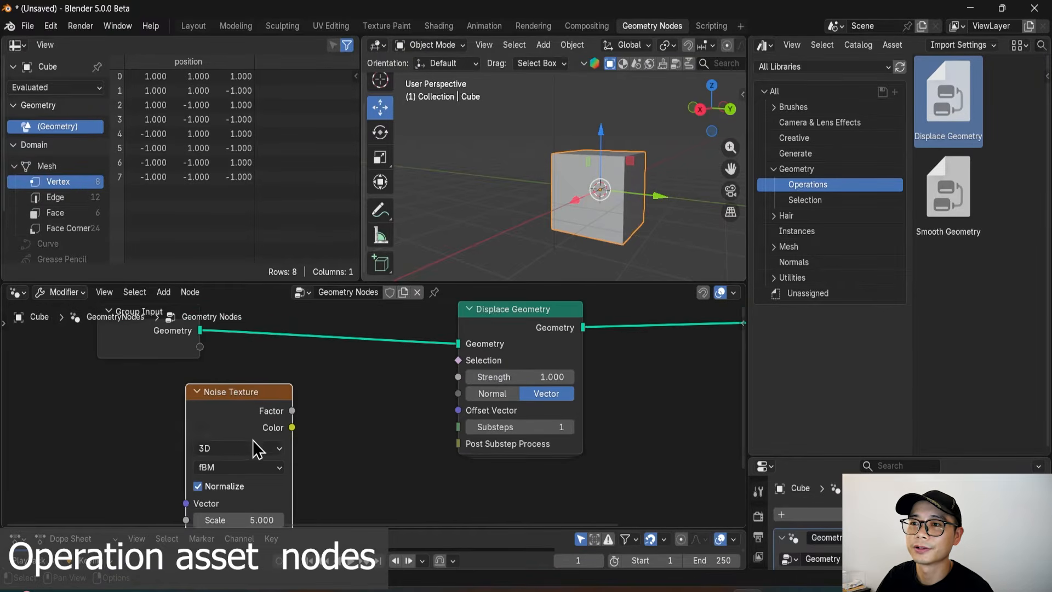
Move the Noise Texture node down and to the right, and shift the Group Input node left to free space before Displace Geometry.
{"action": "scroll", "coordinate": [332, 456], "scroll_direction": "down", "scroll_amount": 3}
{"action": "middle_click_drag", "start_coordinate": [332, 455], "coordinate": [334, 492]}
{"action": "left_click_drag", "start_coordinate": [268, 435], "coordinate": [313, 481]}
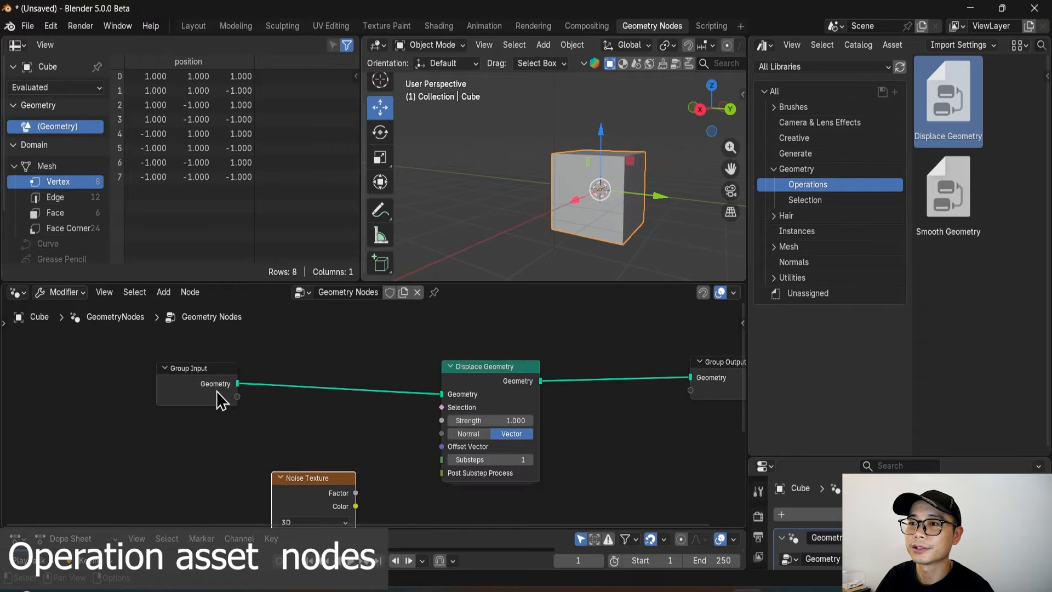
{"action": "left_click_drag", "start_coordinate": [214, 390], "coordinate": [185, 393]}
Insert a Subdivide Mesh node between Group Input and Displace Geometry and set its Level to 4.
{"action": "key", "text": "shift+a"}
{"action": "type", "text": "sub"}
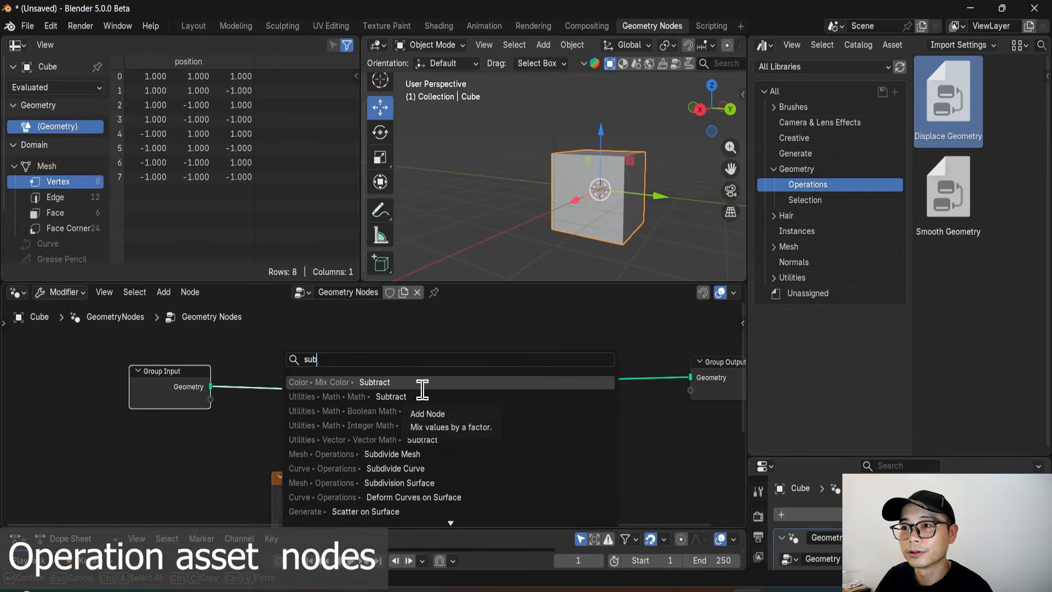
{"action": "type", "text": "div"}
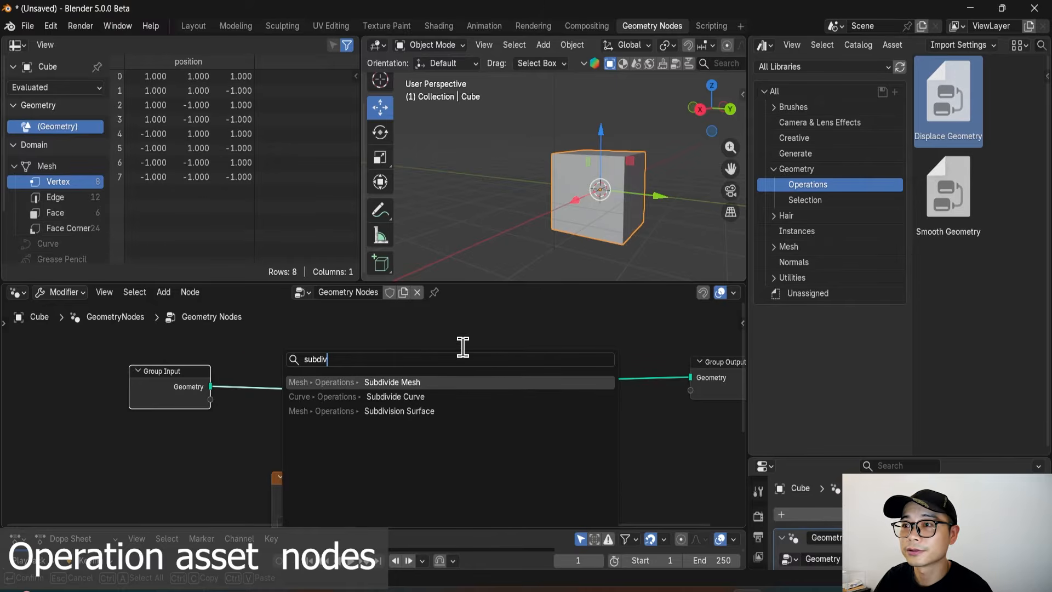
{"action": "left_click", "coordinate": [468, 382]}
{"action": "left_click", "coordinate": [242, 365]}
{"action": "scroll", "coordinate": [387, 415], "scroll_direction": "up", "scroll_amount": 1}
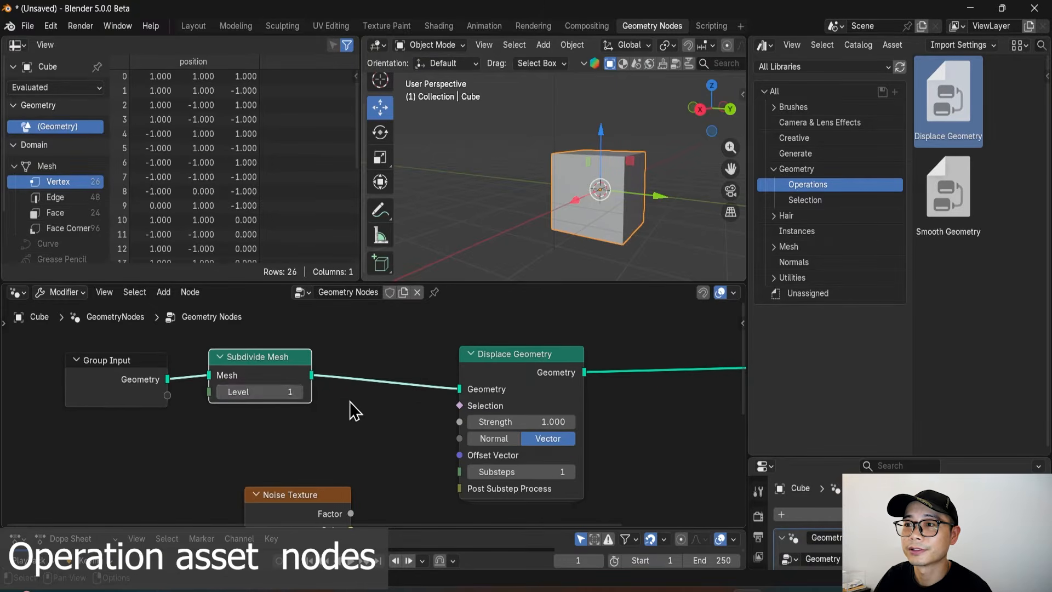
{"action": "left_click", "coordinate": [286, 393]}
{"action": "type", "text": "4"}
{"action": "key", "text": "Return"}
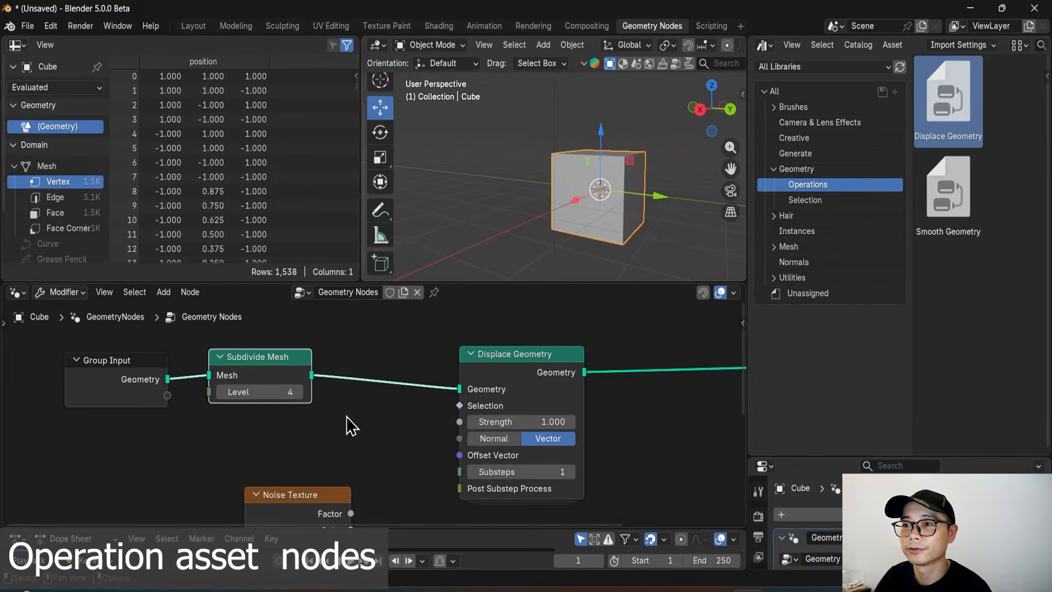
Shift the Noise Texture node left and connect its Color output to the Offset Vector input of Displace Geometry.
{"action": "middle_click_drag", "start_coordinate": [348, 423], "coordinate": [347, 372]}
{"action": "scroll", "coordinate": [350, 467], "scroll_direction": "up", "scroll_amount": 1}
{"action": "left_click", "coordinate": [332, 463]}
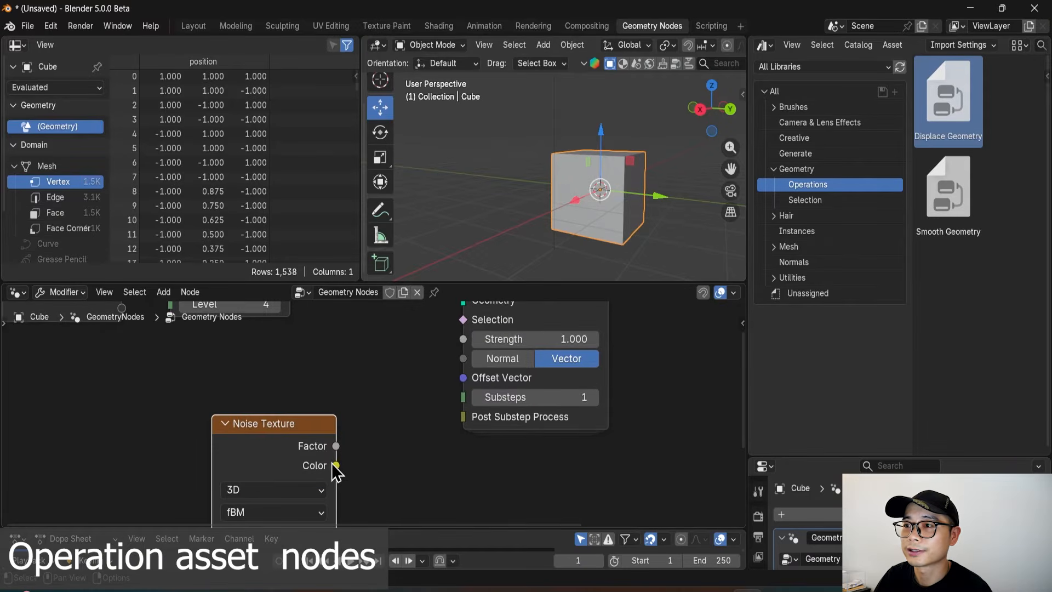
{"action": "left_click_drag", "start_coordinate": [228, 447], "coordinate": [161, 444]}
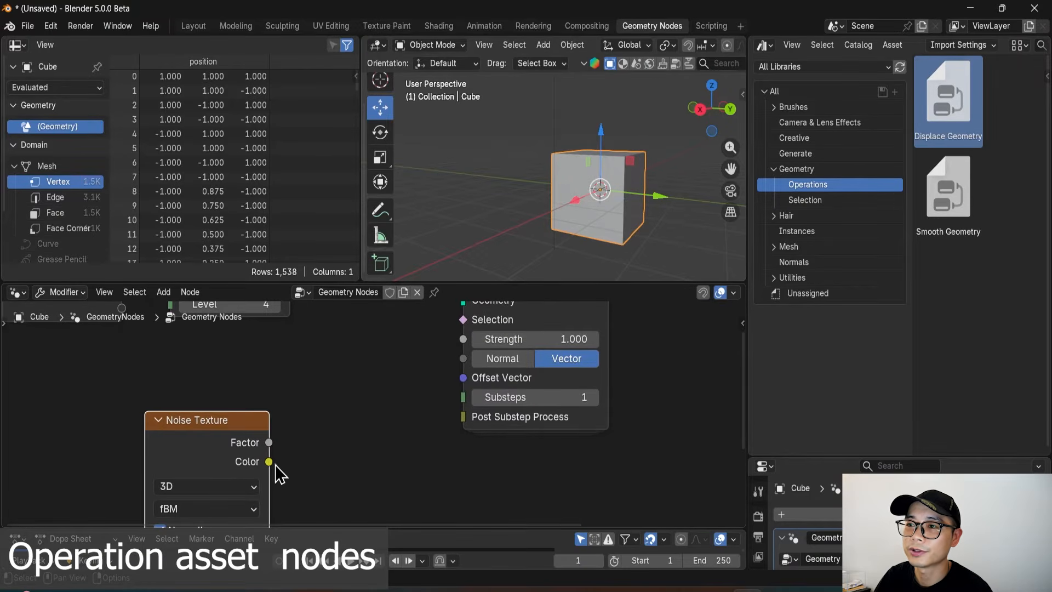
{"action": "left_click_drag", "start_coordinate": [269, 461], "coordinate": [463, 378]}
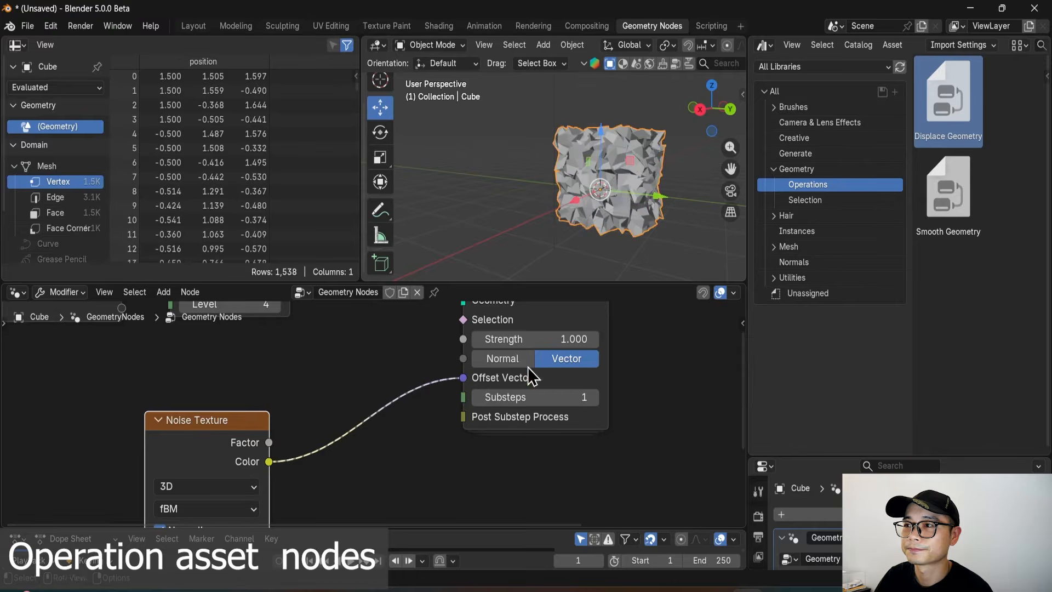
Insert a Map Range node on the link between the Noise Texture's Color output and Offset Vector.
{"action": "middle_click_drag", "start_coordinate": [639, 160], "coordinate": [567, 159]}
{"action": "middle_click_drag", "start_coordinate": [658, 199], "coordinate": [622, 178]}
{"action": "middle_click_drag", "start_coordinate": [198, 455], "coordinate": [256, 427]}
{"action": "left_click_drag", "start_coordinate": [257, 435], "coordinate": [245, 424]}
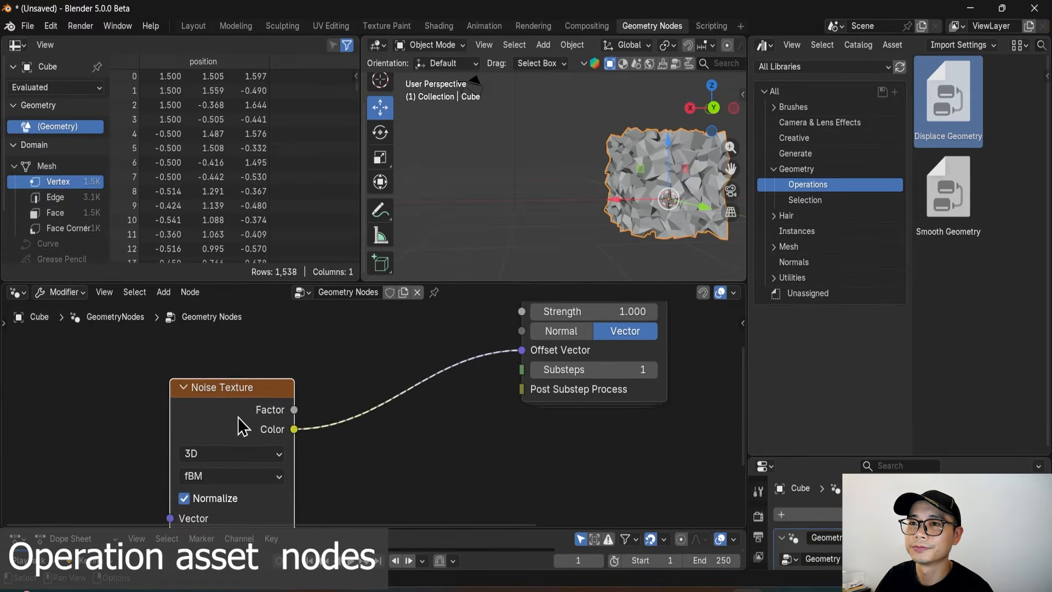
{"action": "key", "text": "shift+a"}
{"action": "mouse_move", "coordinate": [390, 383]}
{"action": "type", "text": "map"}
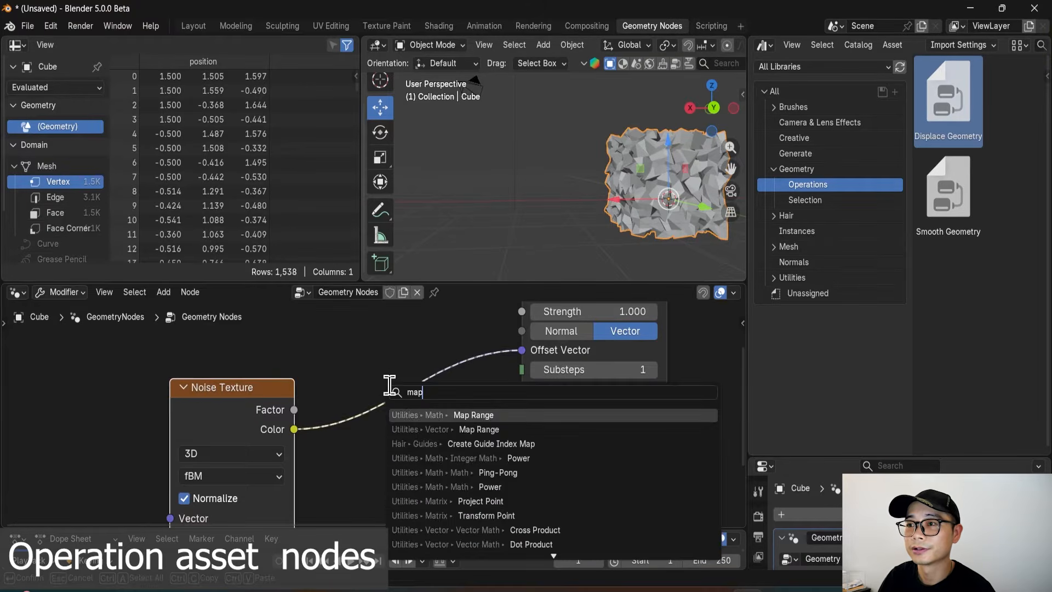
{"action": "key", "text": "Return"}
{"action": "left_click", "coordinate": [364, 377]}
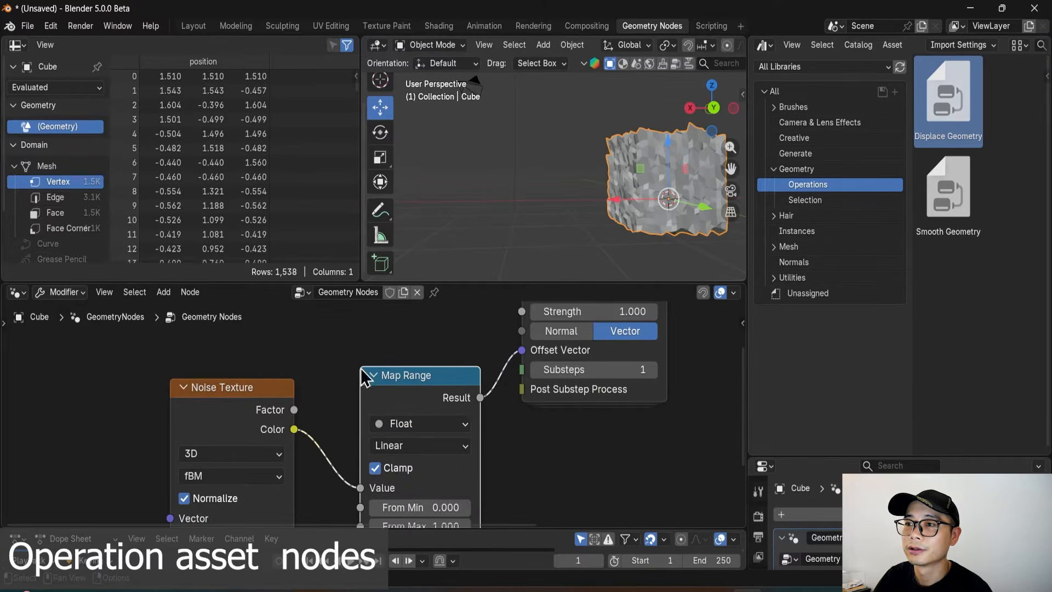
Change the Map Range data type to Vector and relink it between the Noise Texture's Color output and Offset Vector.
{"action": "left_click", "coordinate": [432, 430]}
{"action": "left_click", "coordinate": [420, 486]}
{"action": "left_click_drag", "start_coordinate": [294, 429], "coordinate": [331, 455]}
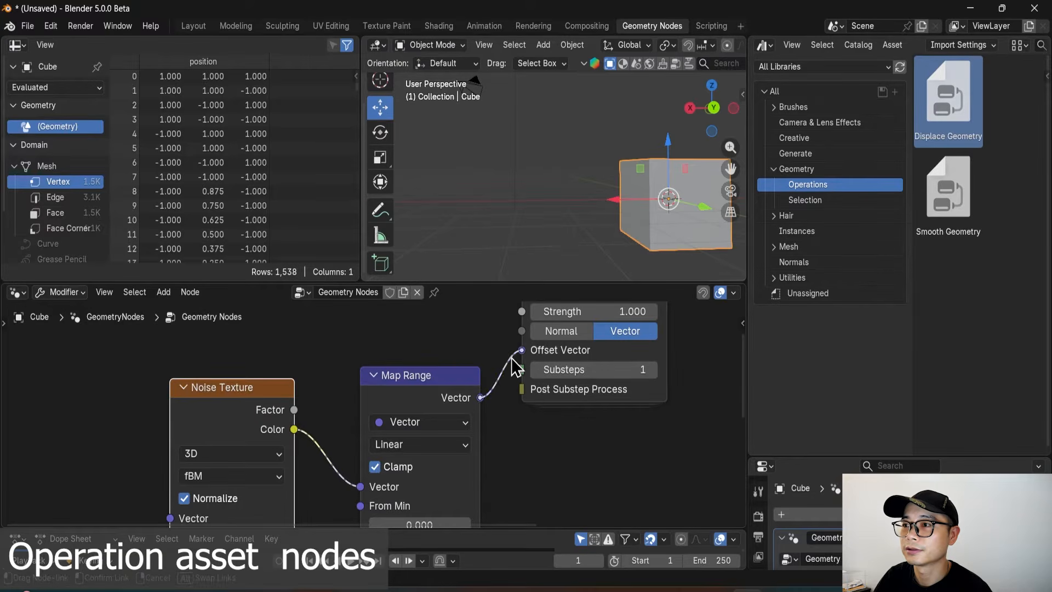
{"action": "left_click_drag", "start_coordinate": [515, 366], "coordinate": [519, 351]}
Set all three To Min components of the Map Range node to -1.
{"action": "scroll", "coordinate": [468, 446], "scroll_direction": "down", "scroll_amount": 10}
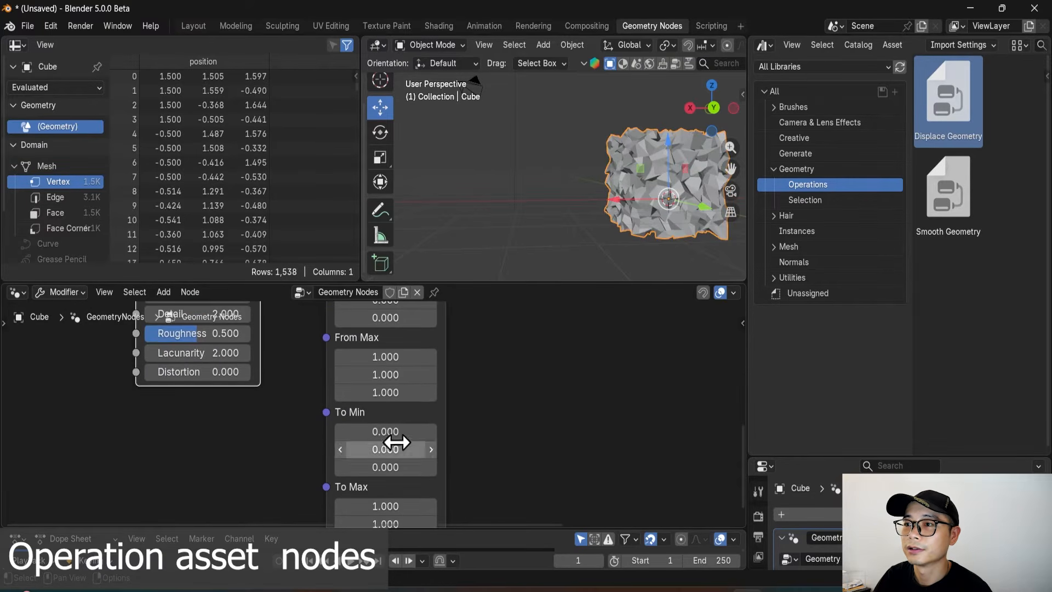
{"action": "mouse_move", "coordinate": [396, 441]}
{"action": "left_mouse_down"}
{"action": "mouse_move", "coordinate": [399, 466]}
{"action": "mouse_move", "coordinate": [402, 435]}
{"action": "left_mouse_up"}
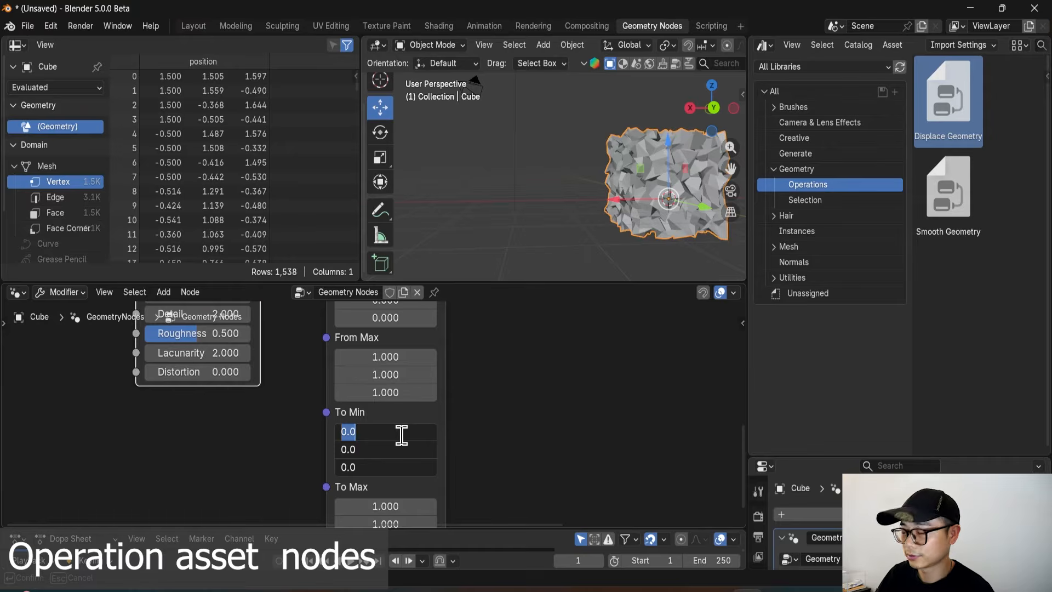
{"action": "type", "text": "-1"}
{"action": "key", "text": "Return"}
Examine the displaced cube from the front, right, top and in perspective to check how evenly the noise spreads around it.
{"action": "mouse_move", "coordinate": [606, 161]}
{"action": "middle_mouse_down"}
{"action": "mouse_move", "coordinate": [718, 153]}
{"action": "mouse_move", "coordinate": [604, 172]}
{"action": "middle_mouse_up"}
{"action": "key", "text": "KP_1"}
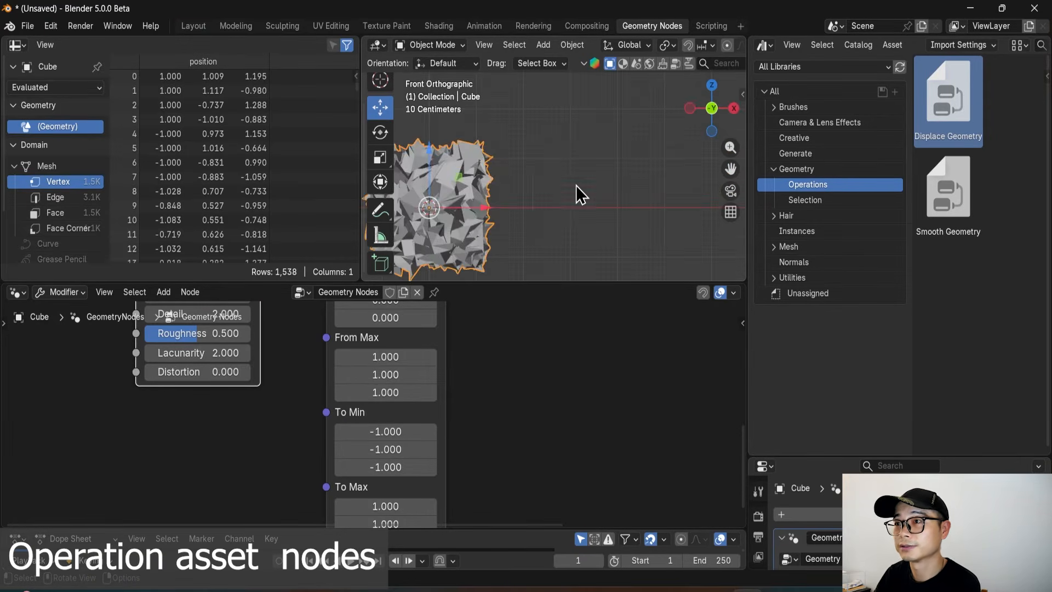
{"action": "scroll", "coordinate": [450, 202], "scroll_direction": "down", "scroll_amount": 2}
{"action": "middle_click_drag", "start_coordinate": [450, 202], "coordinate": [521, 205]}
{"action": "key", "text": "KP_3"}
{"action": "key", "text": "KP_5"}
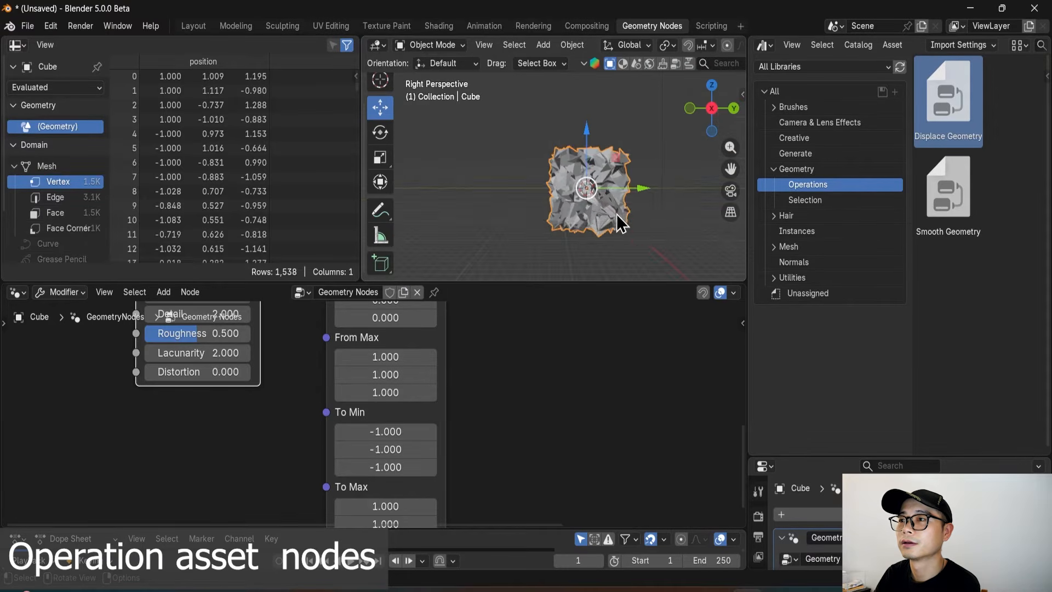
{"action": "key", "text": "KP_4"}
{"action": "key", "text": "KP_6"}
{"action": "key", "text": "KP_7"}
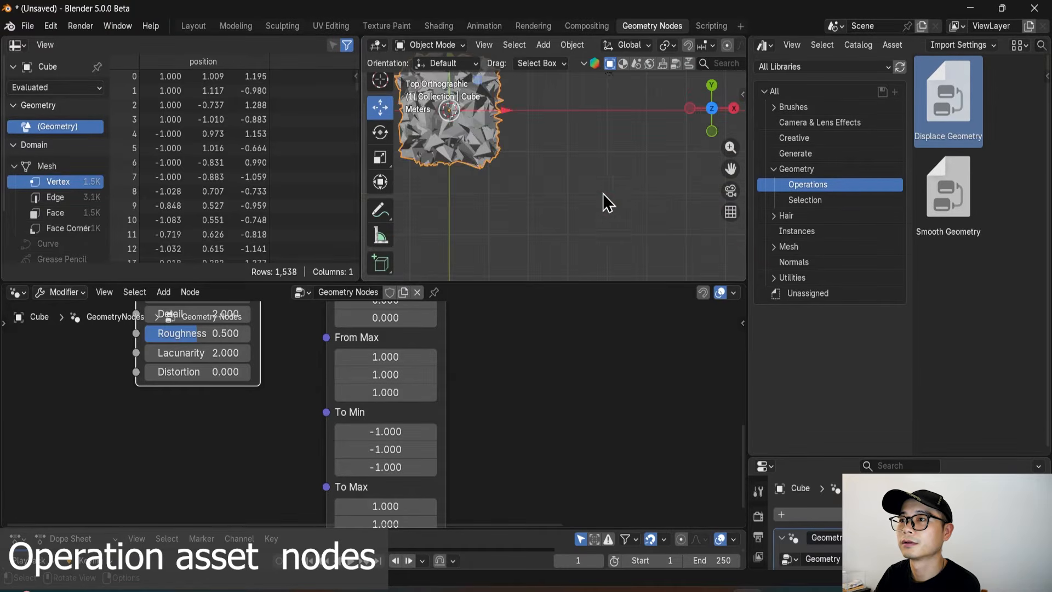
{"action": "middle_click_drag", "start_coordinate": [445, 117], "coordinate": [573, 124], "text": "shift"}
{"action": "middle_click_drag", "start_coordinate": [579, 205], "coordinate": [589, 147], "text": "shift"}
{"action": "scroll", "coordinate": [588, 147], "scroll_direction": "up", "scroll_amount": 2}
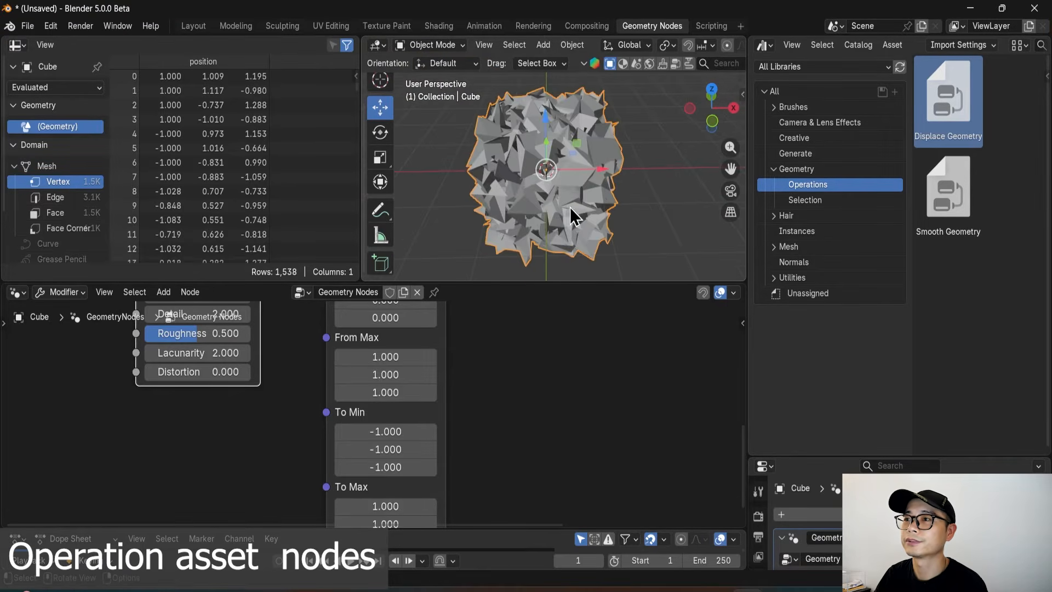
{"action": "middle_click_drag", "start_coordinate": [571, 209], "coordinate": [563, 133]}
Raise the Level of the Subdivide Mesh node to 5.
{"action": "scroll", "coordinate": [462, 432], "scroll_direction": "down", "scroll_amount": 3}
{"action": "middle_click_drag", "start_coordinate": [462, 482], "coordinate": [488, 523]}
{"action": "scroll", "coordinate": [438, 455], "scroll_direction": "down", "scroll_amount": 3}
{"action": "middle_click_drag", "start_coordinate": [413, 419], "coordinate": [404, 513]}
{"action": "scroll", "coordinate": [296, 409], "scroll_direction": "up", "scroll_amount": 3}
{"action": "left_click_drag", "start_coordinate": [286, 382], "coordinate": [288, 381]}
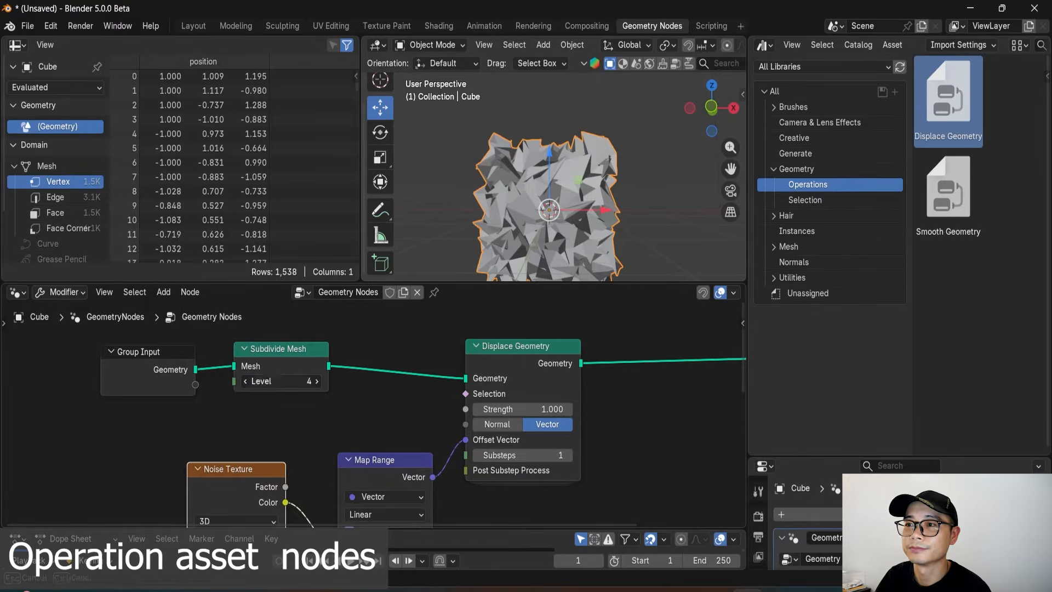
{"action": "key", "text": "Return"}
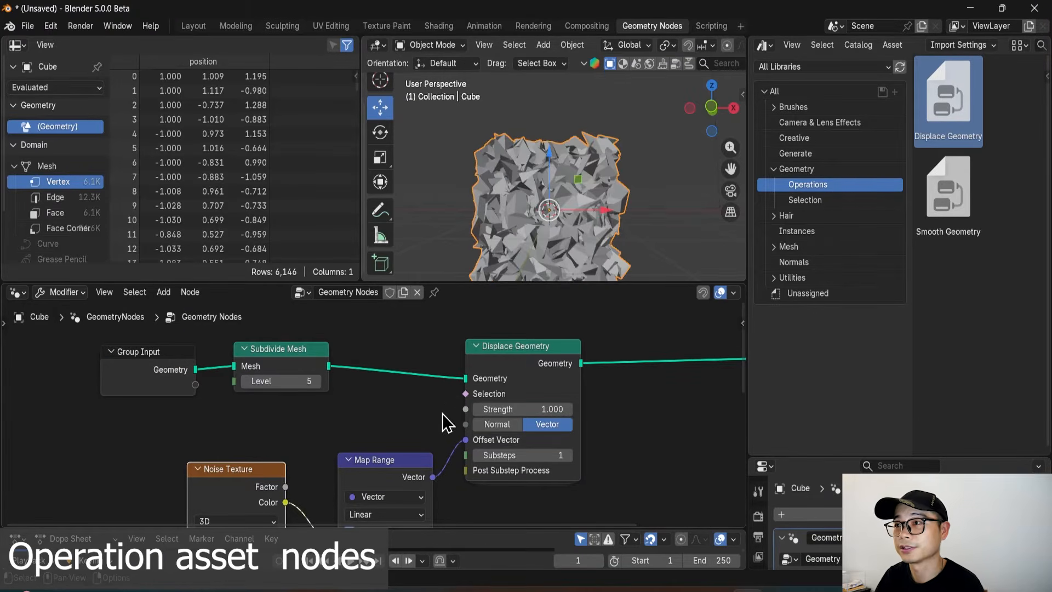
Insert a Vector Math node between Map Range and Offset Vector and change its operation to Scale.
{"action": "middle_click_drag", "start_coordinate": [451, 467], "coordinate": [457, 369]}
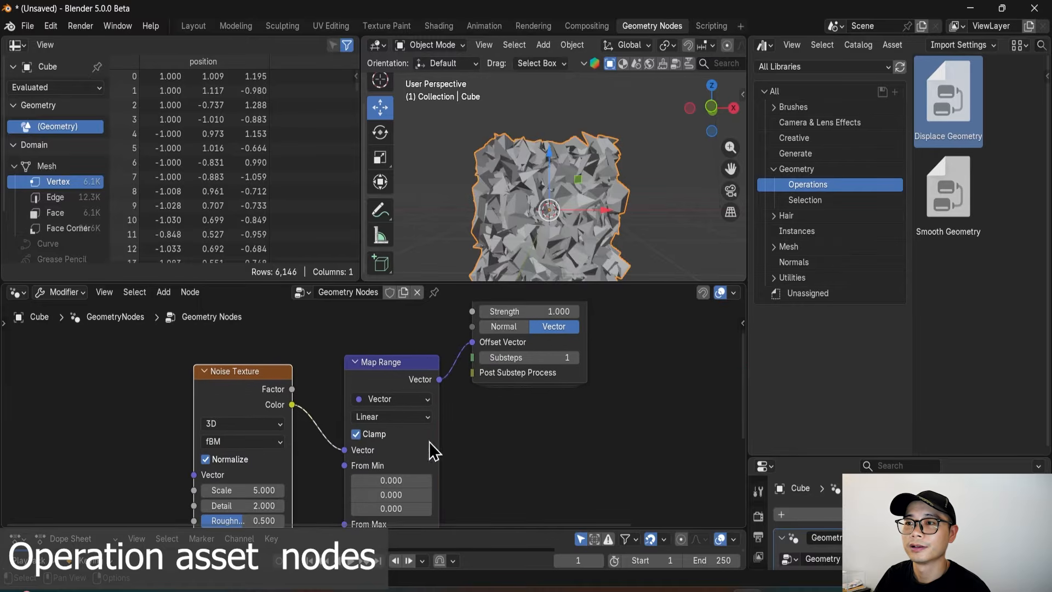
{"action": "left_click_drag", "start_coordinate": [268, 361], "coordinate": [372, 384]}
{"action": "left_click", "coordinate": [391, 398]}
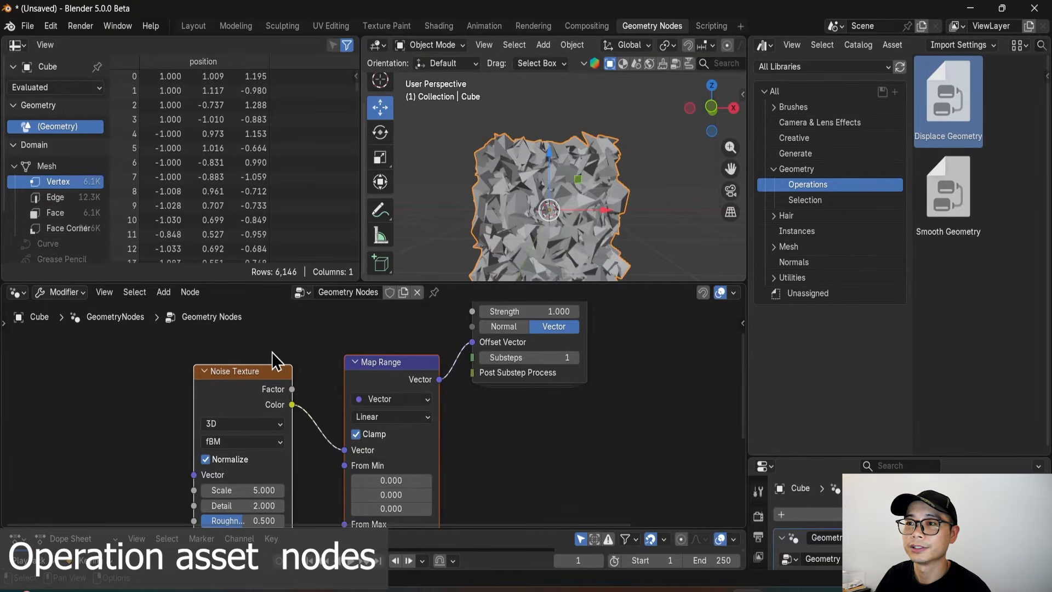
{"action": "middle_click_drag", "start_coordinate": [395, 381], "coordinate": [258, 392]}
{"action": "key", "text": "shift+a"}
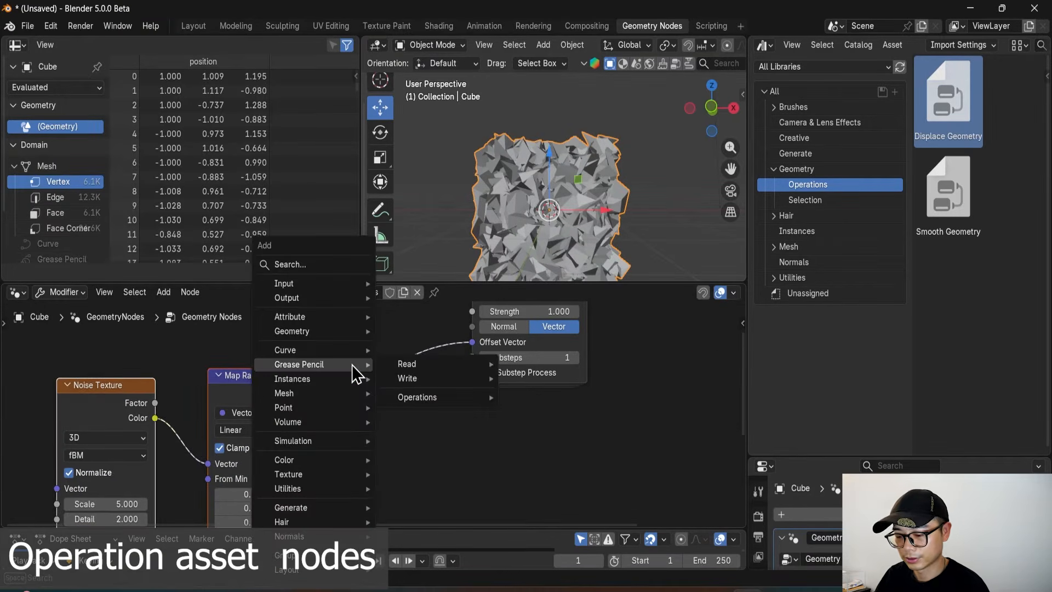
{"action": "type", "text": "math"}
{"action": "left_click", "coordinate": [462, 404]}
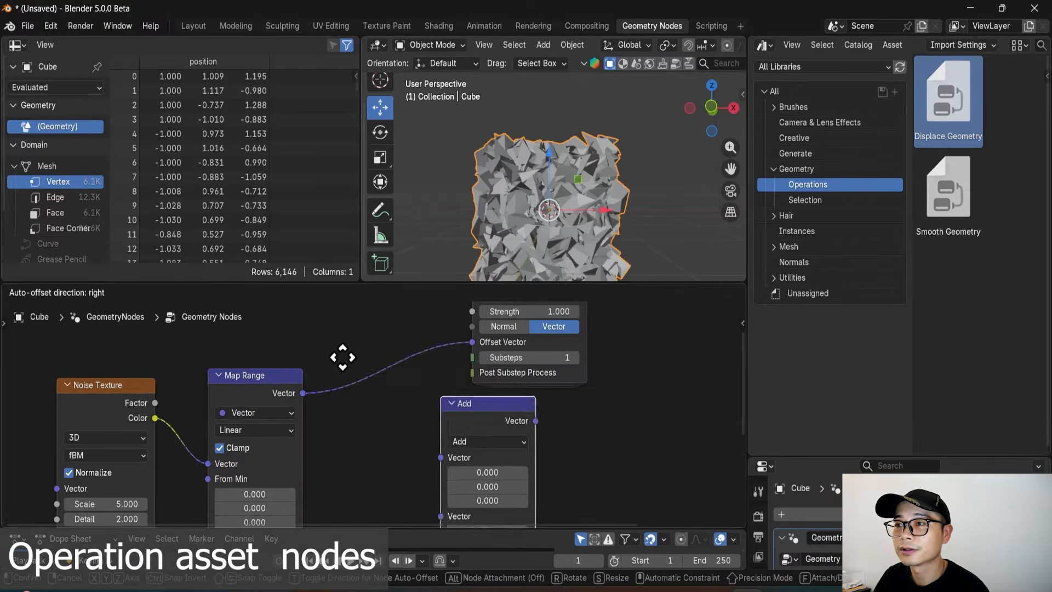
{"action": "left_click", "coordinate": [417, 397]}
{"action": "left_click", "coordinate": [416, 386]}
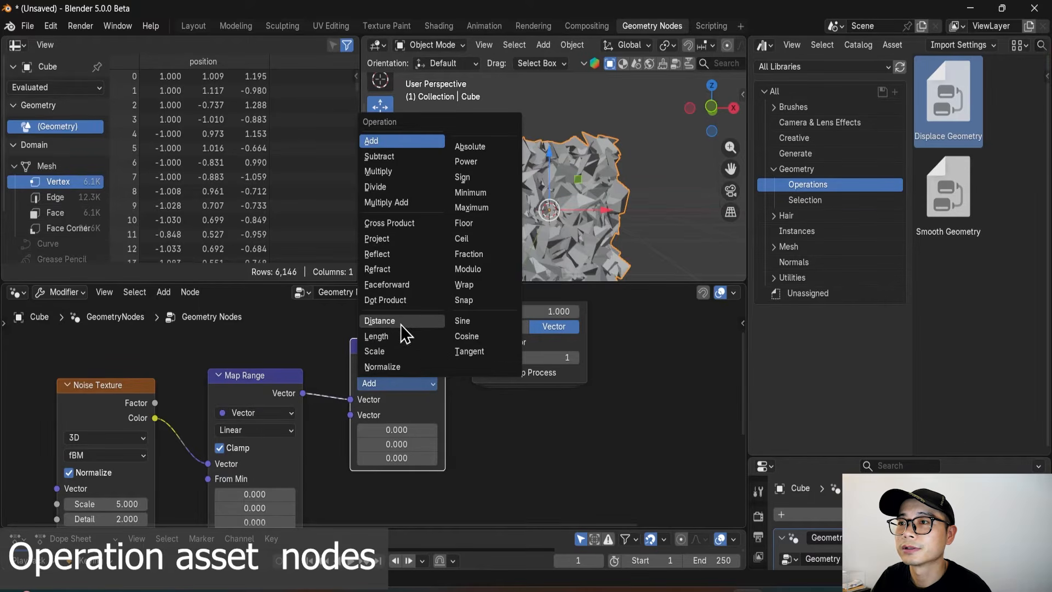
{"action": "left_click", "coordinate": [410, 351]}
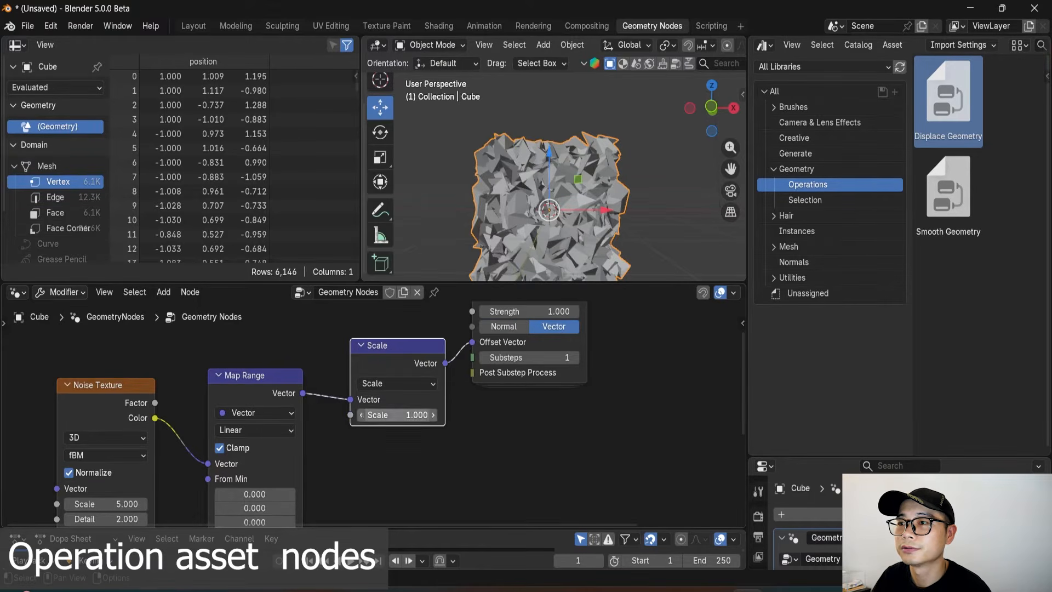
Set the Scale node's factor to 0.1 and inspect the displaced cube's surface.
{"action": "left_click", "coordinate": [426, 416]}
{"action": "type", "text": "0.1"}
{"action": "key", "text": "Return"}
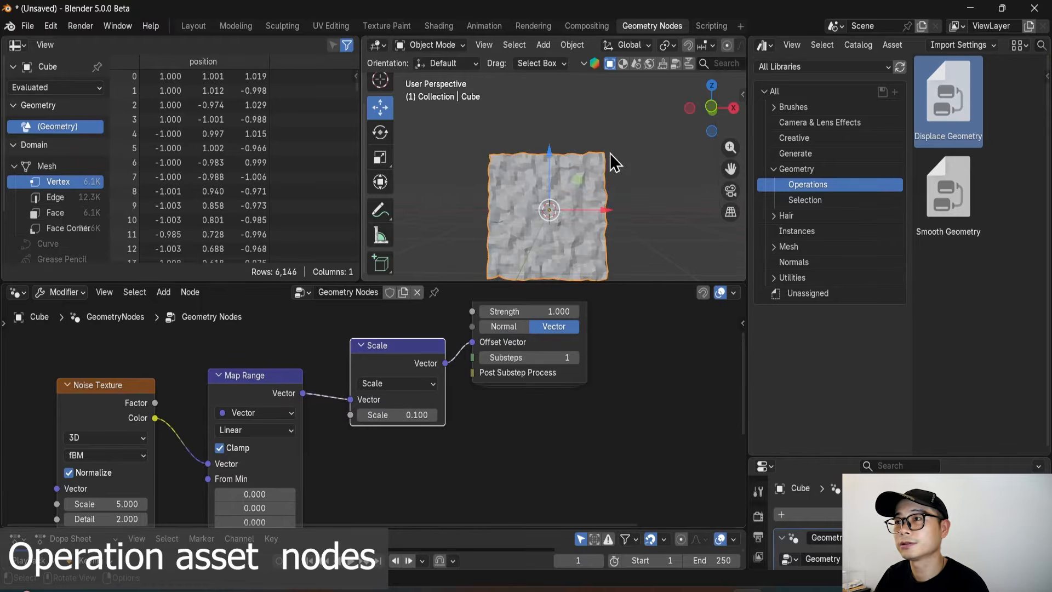
{"action": "scroll", "coordinate": [627, 165], "scroll_direction": "up", "scroll_amount": 2}
{"action": "middle_click_drag", "start_coordinate": [600, 189], "coordinate": [557, 179], "text": "shift"}
{"action": "scroll", "coordinate": [533, 405], "scroll_direction": "down", "scroll_amount": 6}
{"action": "scroll", "coordinate": [490, 371], "scroll_direction": "up", "scroll_amount": 3}
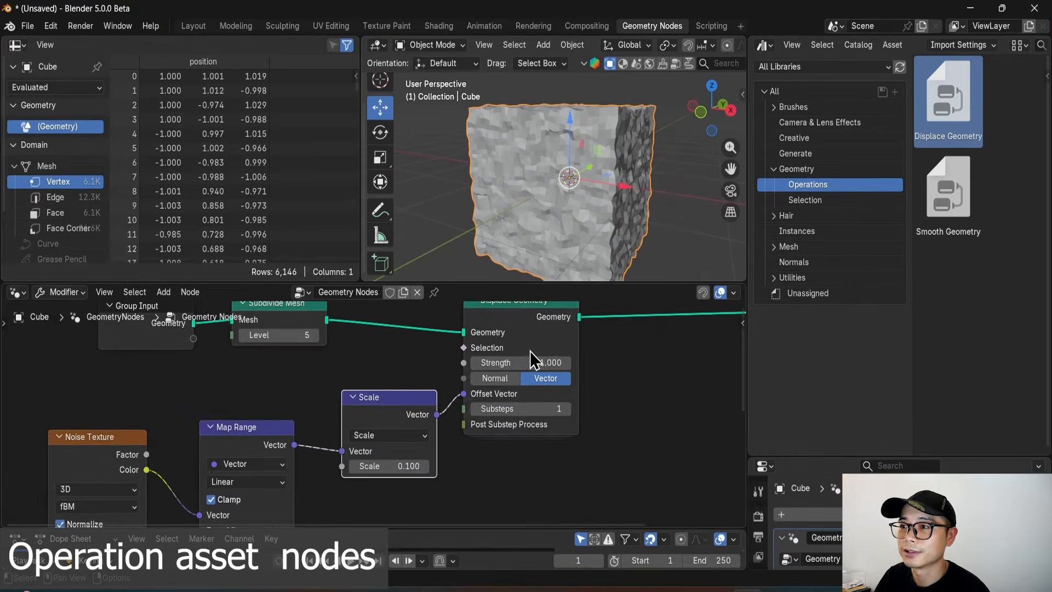
Try Normal mode on Displace Geometry with the Scale output linked to Offset Distance, and switch back to Vector mode.
{"action": "left_click", "coordinate": [472, 406]}
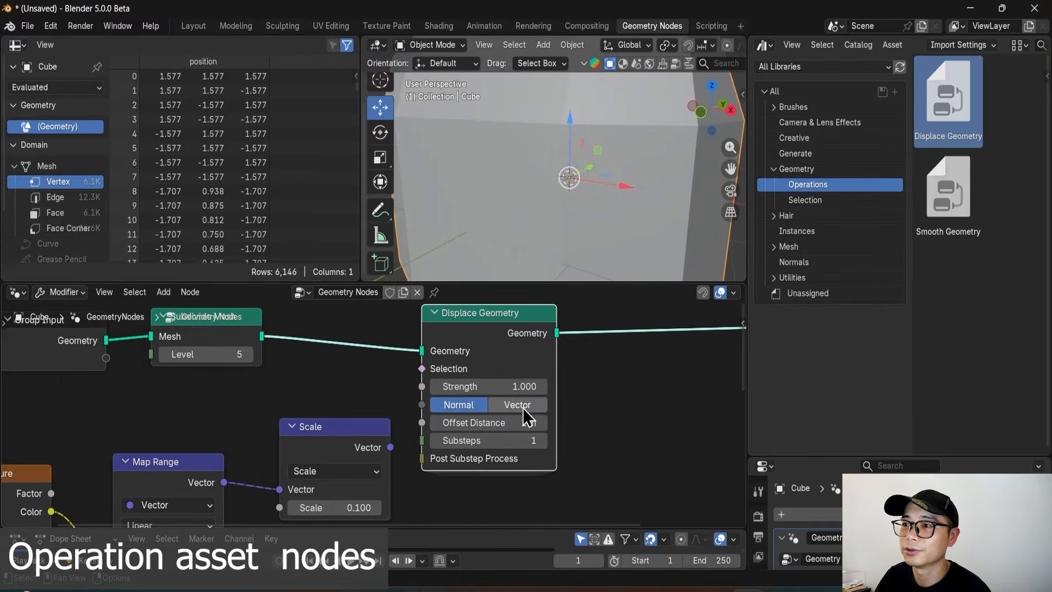
{"action": "scroll", "coordinate": [495, 310], "scroll_direction": "up", "scroll_amount": 1}
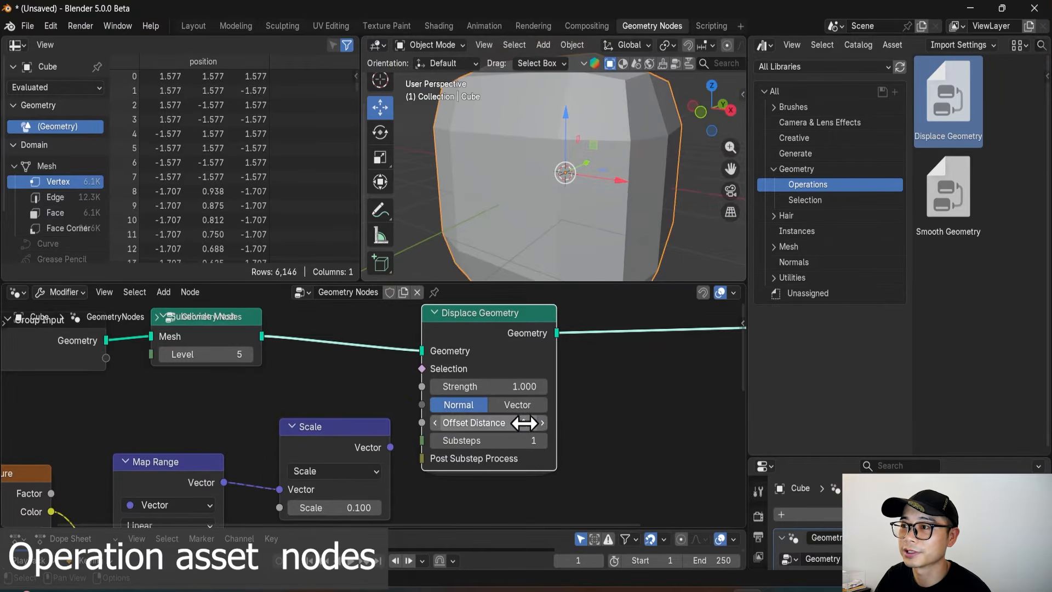
{"action": "mouse_move", "coordinate": [526, 425]}
{"action": "left_mouse_down"}
{"action": "mouse_move", "coordinate": [501, 425]}
{"action": "mouse_move", "coordinate": [540, 425]}
{"action": "left_mouse_up"}
{"action": "left_click_drag", "start_coordinate": [391, 447], "coordinate": [421, 422]}
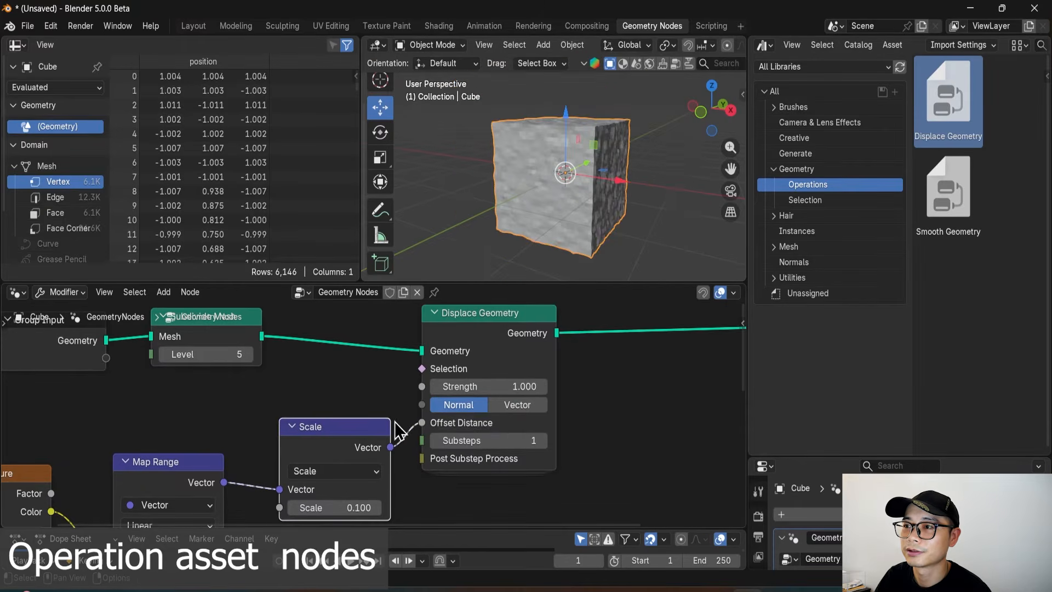
{"action": "left_click", "coordinate": [493, 405]}
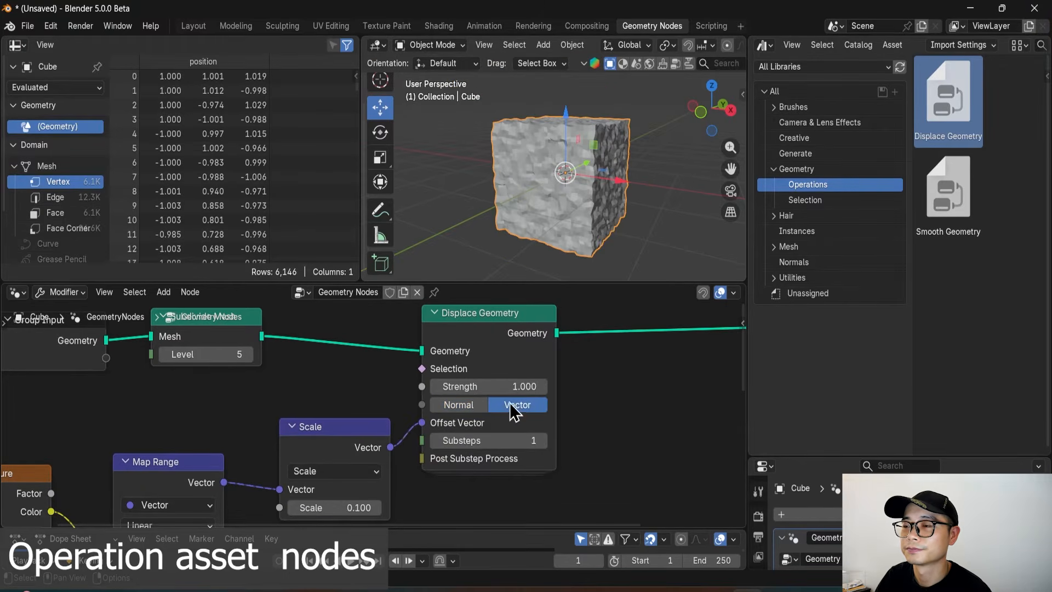
Set the Scale node's factor to 1 and nudge the node slightly downward.
{"action": "key", "text": "ctrl+s"}
{"action": "left_click", "coordinate": [722, 439]}
{"action": "middle_click_drag", "start_coordinate": [458, 425], "coordinate": [449, 412]}
{"action": "double_click", "coordinate": [371, 496]}
{"action": "type", "text": "1"}
{"action": "key", "text": "Return"}
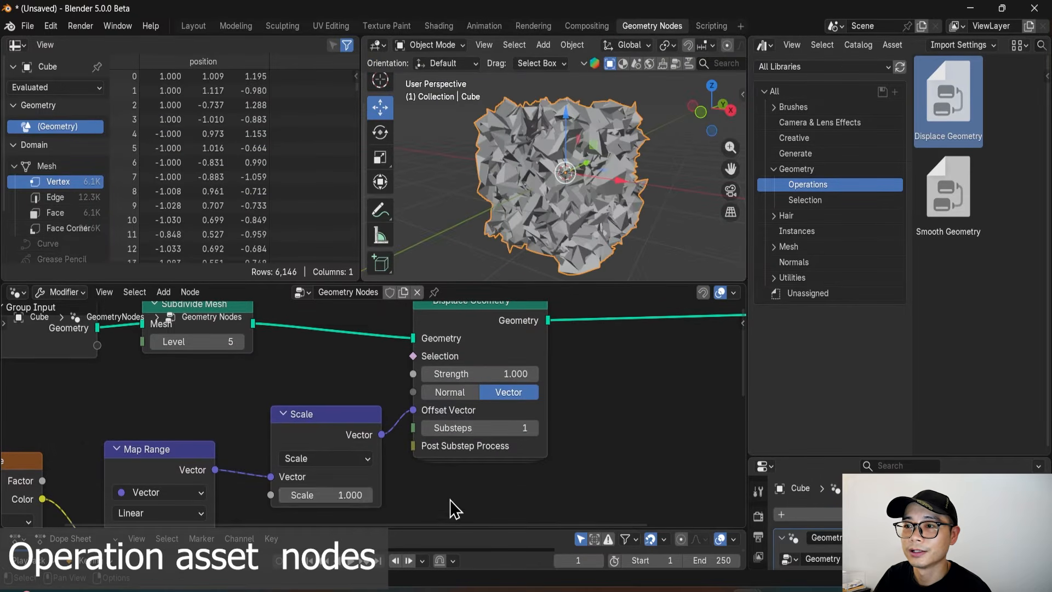
{"action": "scroll", "coordinate": [353, 433], "scroll_direction": "down", "scroll_amount": 3}
{"action": "scroll", "coordinate": [347, 448], "scroll_direction": "up", "scroll_amount": 3}
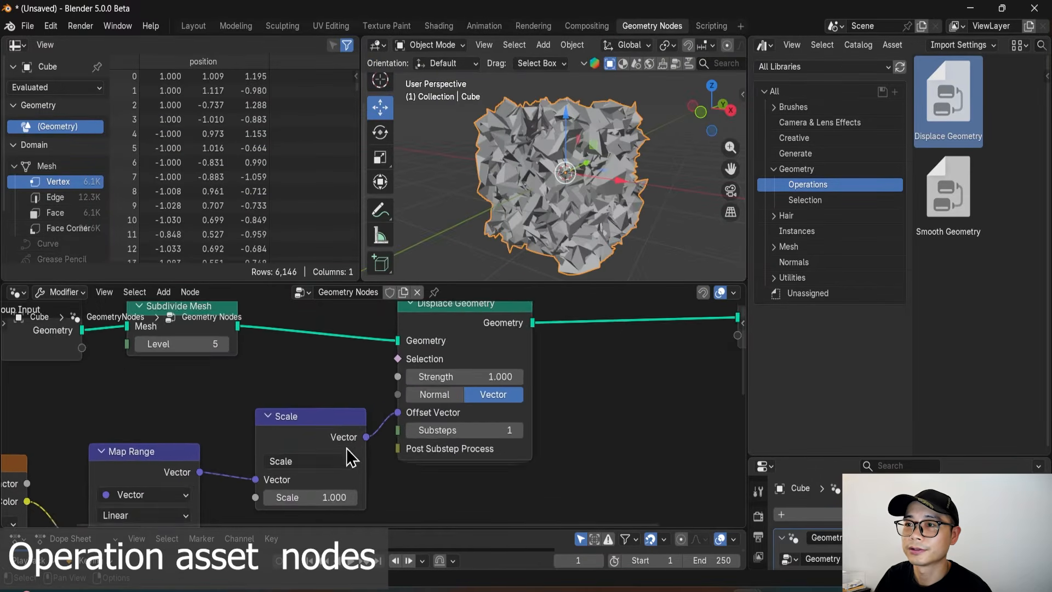
{"action": "left_click_drag", "start_coordinate": [346, 449], "coordinate": [345, 458]}
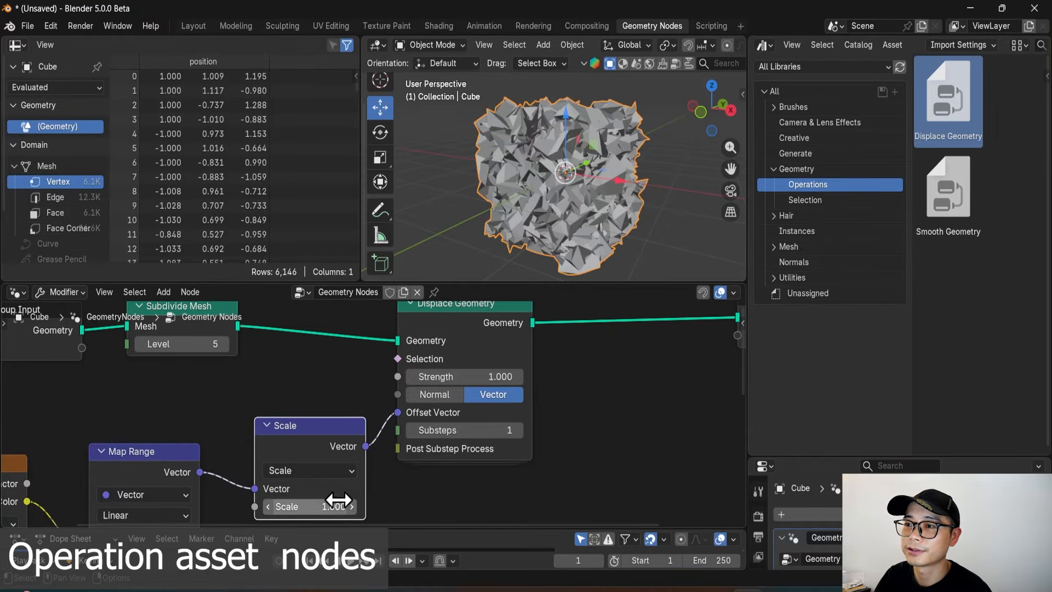
Add the Smooth Geometry asset node to the graph beside Displace Geometry and move Group Output away to make room.
{"action": "scroll", "coordinate": [351, 493], "scroll_direction": "down", "scroll_amount": 3}
{"action": "middle_click_drag", "start_coordinate": [415, 468], "coordinate": [324, 454]}
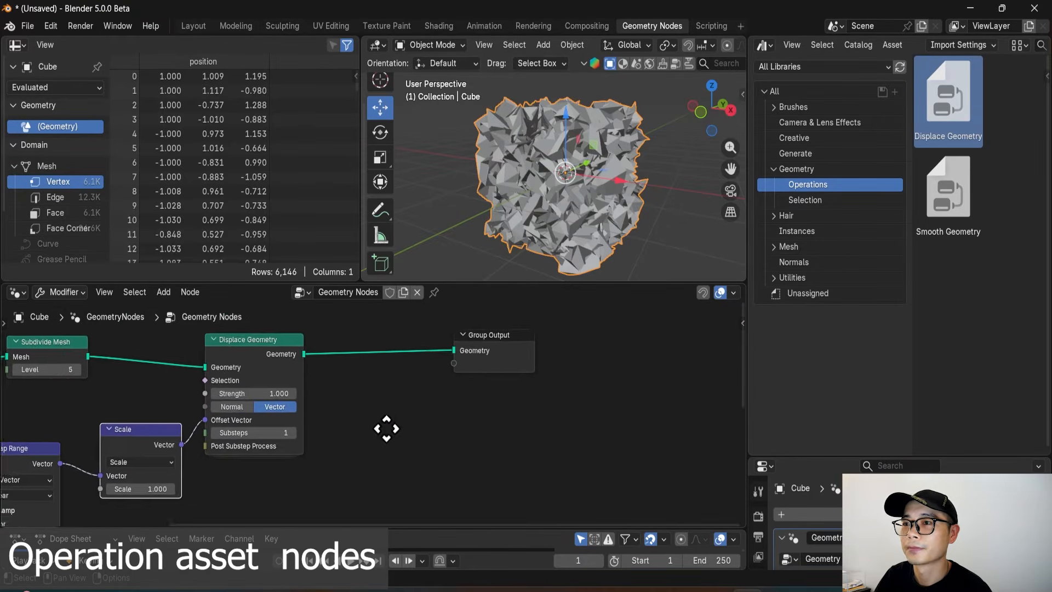
{"action": "scroll", "coordinate": [386, 427], "scroll_direction": "up", "scroll_amount": 2}
{"action": "left_click", "coordinate": [955, 189]}
{"action": "left_click_drag", "start_coordinate": [955, 188], "coordinate": [455, 417]}
{"action": "left_click_drag", "start_coordinate": [573, 369], "coordinate": [650, 371]}
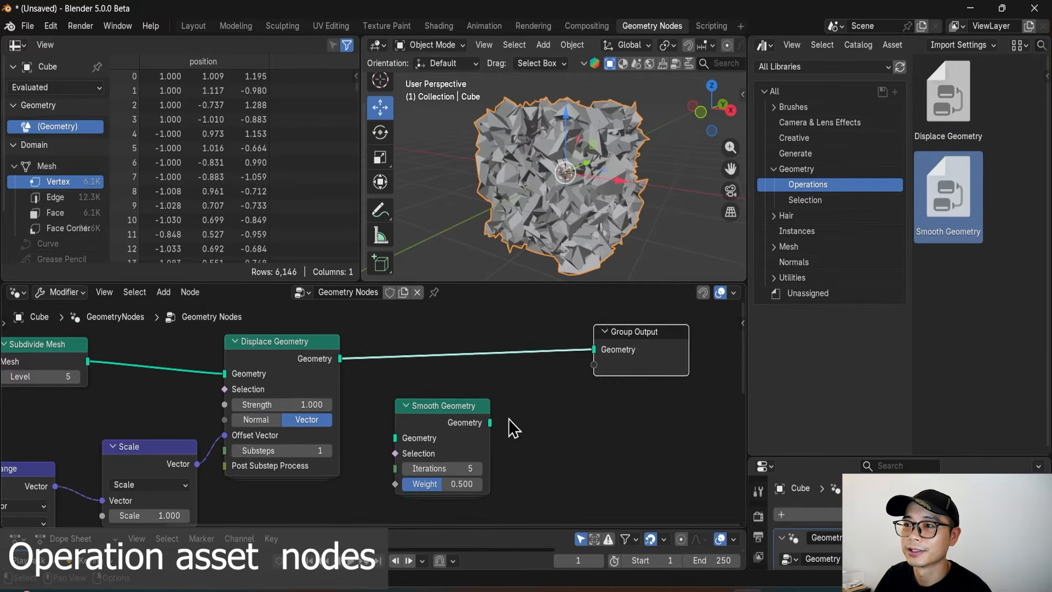
{"action": "scroll", "coordinate": [482, 410], "scroll_direction": "up", "scroll_amount": 1}
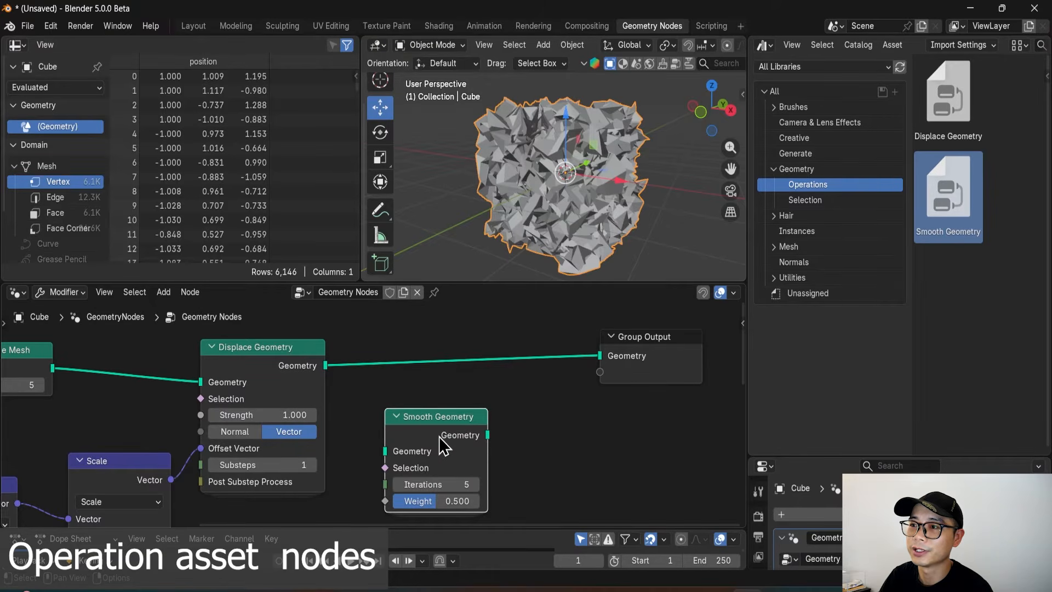
Examine the Position, Blur Attribute and Set Position setup inside the Smooth Geometry group, and return to the parent node tree.
{"action": "key", "text": "Tab"}
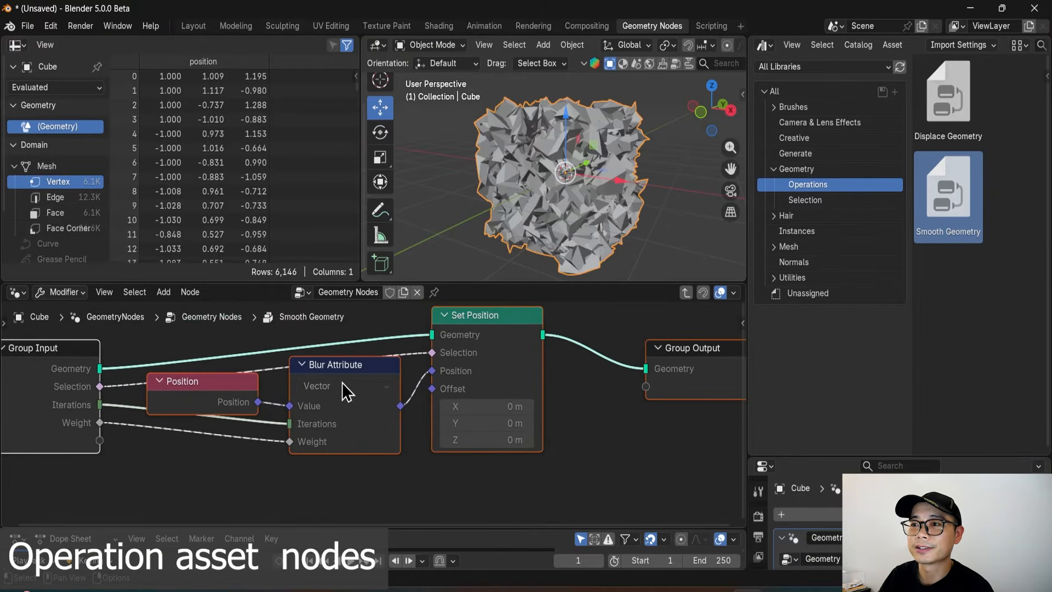
{"action": "left_click", "coordinate": [342, 382]}
{"action": "left_click", "coordinate": [516, 375]}
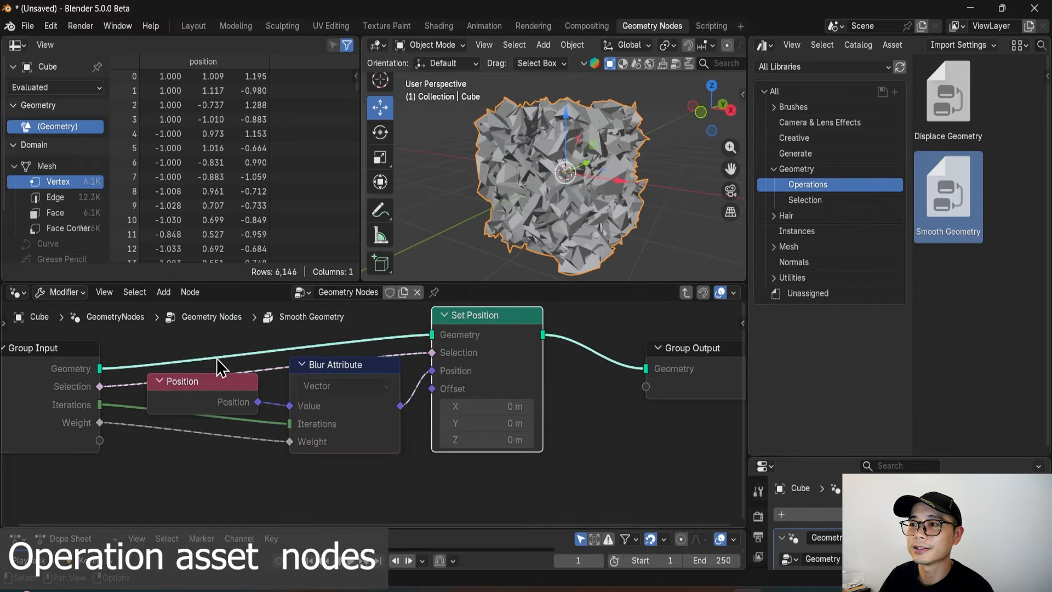
{"action": "left_click", "coordinate": [684, 293]}
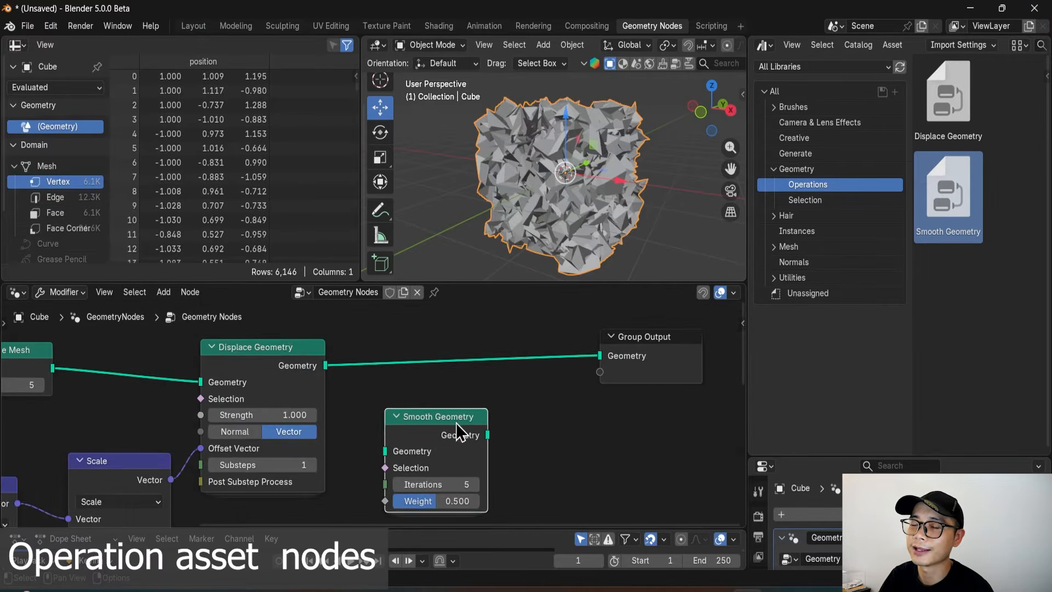
Insert Smooth Geometry between Displace Geometry and Group Output and inspect the smoothed cube.
{"action": "left_click_drag", "start_coordinate": [464, 432], "coordinate": [488, 369]}
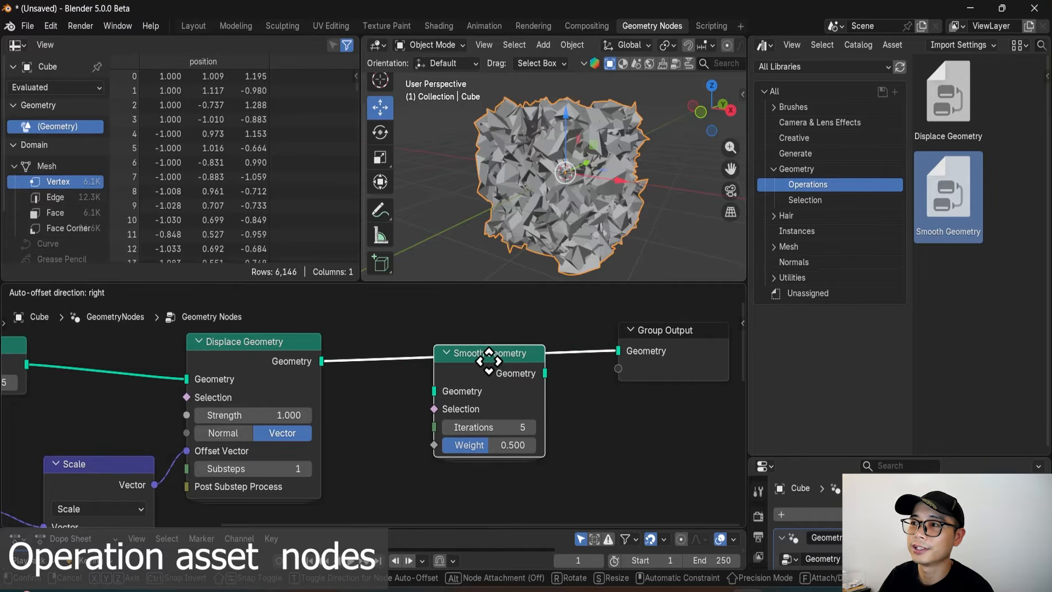
{"action": "scroll", "coordinate": [536, 434], "scroll_direction": "up", "scroll_amount": 3}
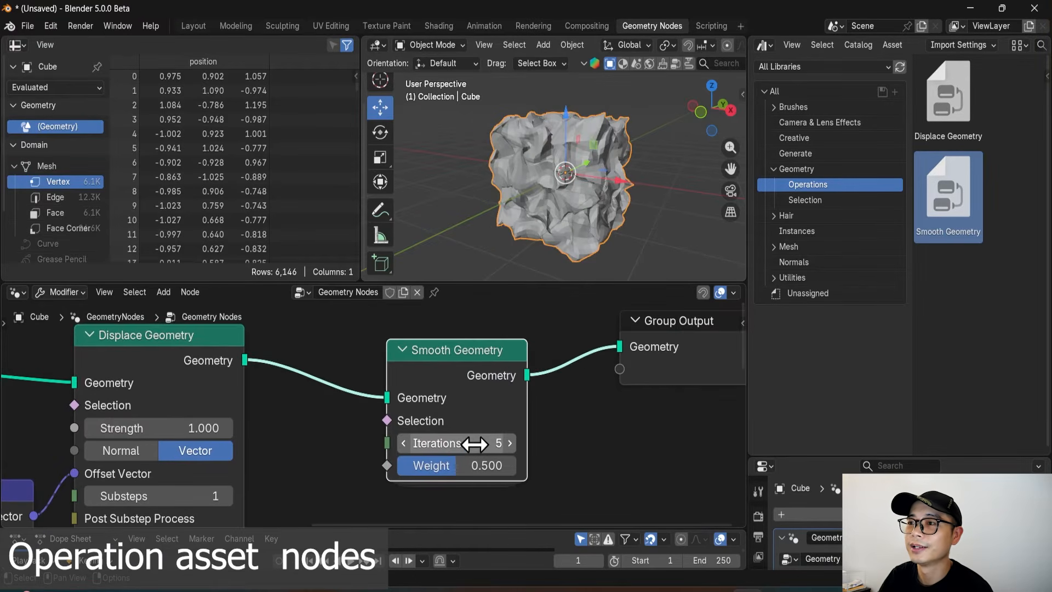
{"action": "middle_click_drag", "start_coordinate": [558, 212], "coordinate": [662, 188]}
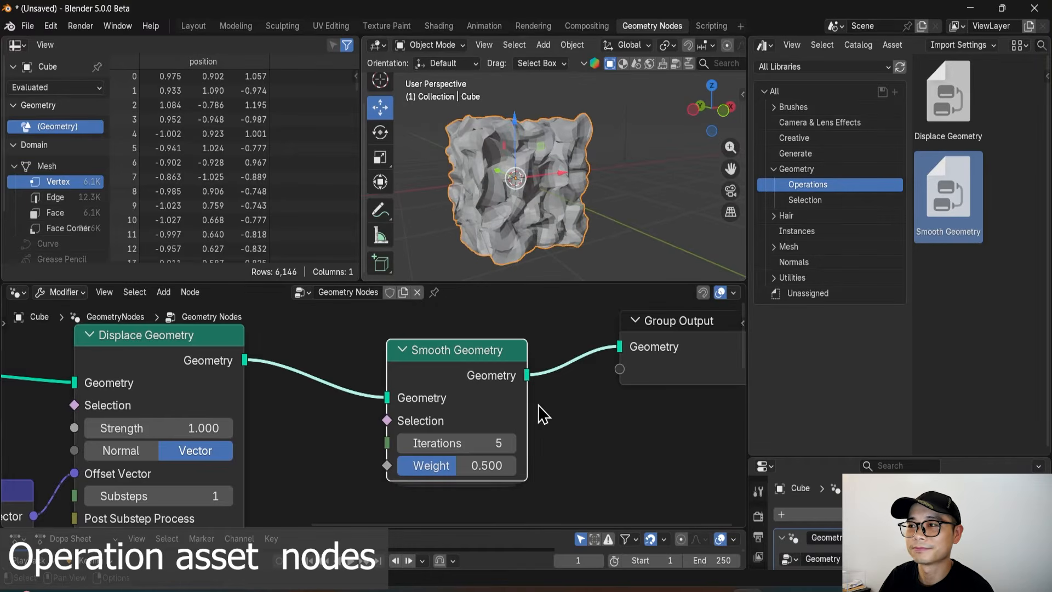
Delete the noise, displacement, smoothing and subdivision nodes while keeping Group Input linked to Group Output.
{"action": "scroll", "coordinate": [515, 416], "scroll_direction": "down", "scroll_amount": 3}
{"action": "scroll", "coordinate": [488, 418], "scroll_direction": "down", "scroll_amount": 3}
{"action": "middle_click_drag", "start_coordinate": [420, 435], "coordinate": [534, 396]}
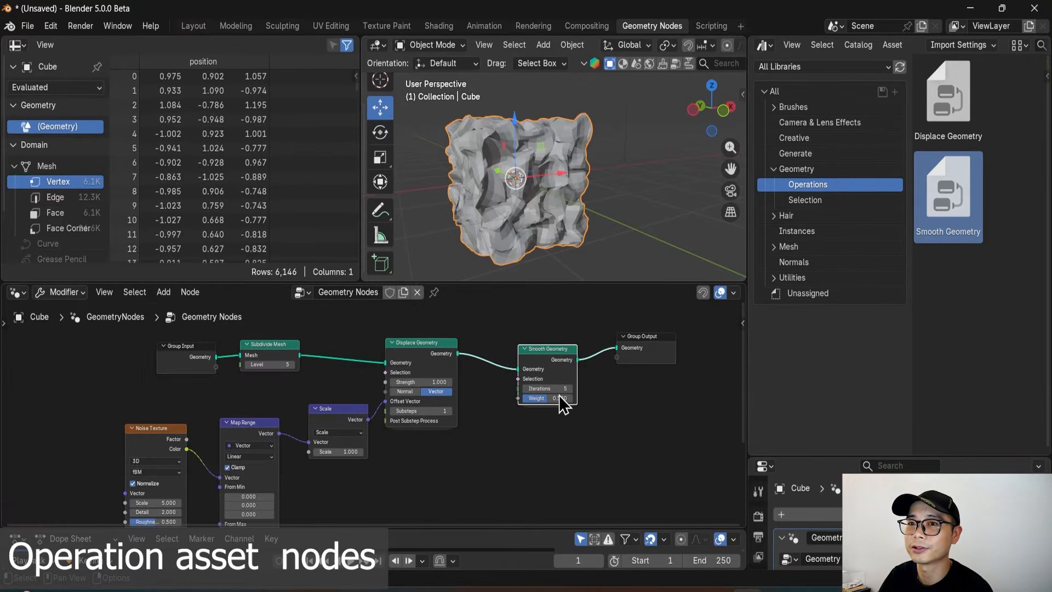
{"action": "left_click_drag", "start_coordinate": [558, 491], "coordinate": [165, 418]}
{"action": "left_click", "coordinate": [537, 410]}
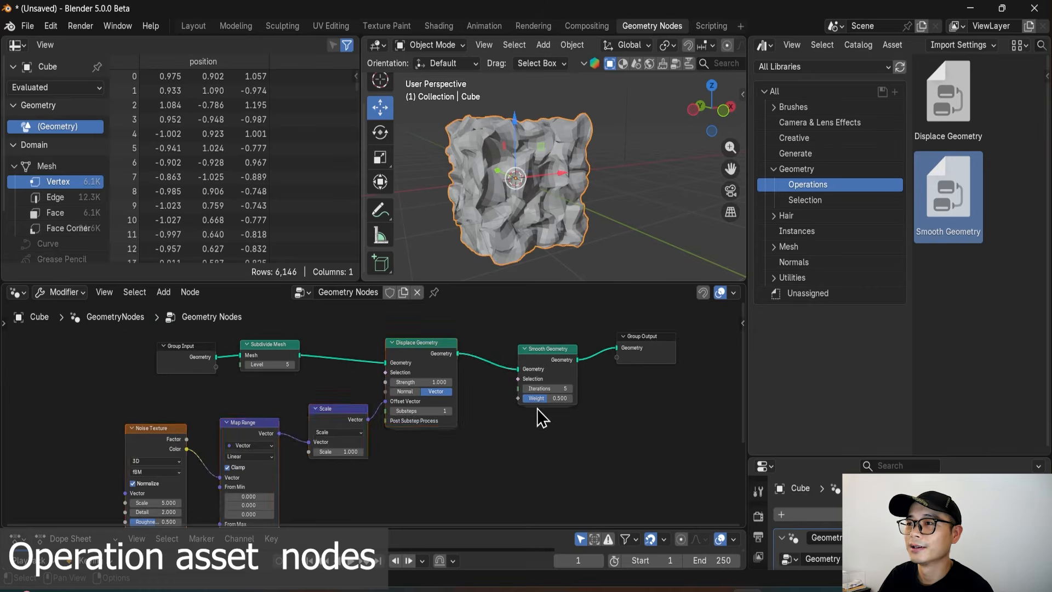
{"action": "scroll", "coordinate": [537, 410], "scroll_direction": "up", "scroll_amount": 2}
{"action": "left_click_drag", "start_coordinate": [605, 455], "coordinate": [77, 393]}
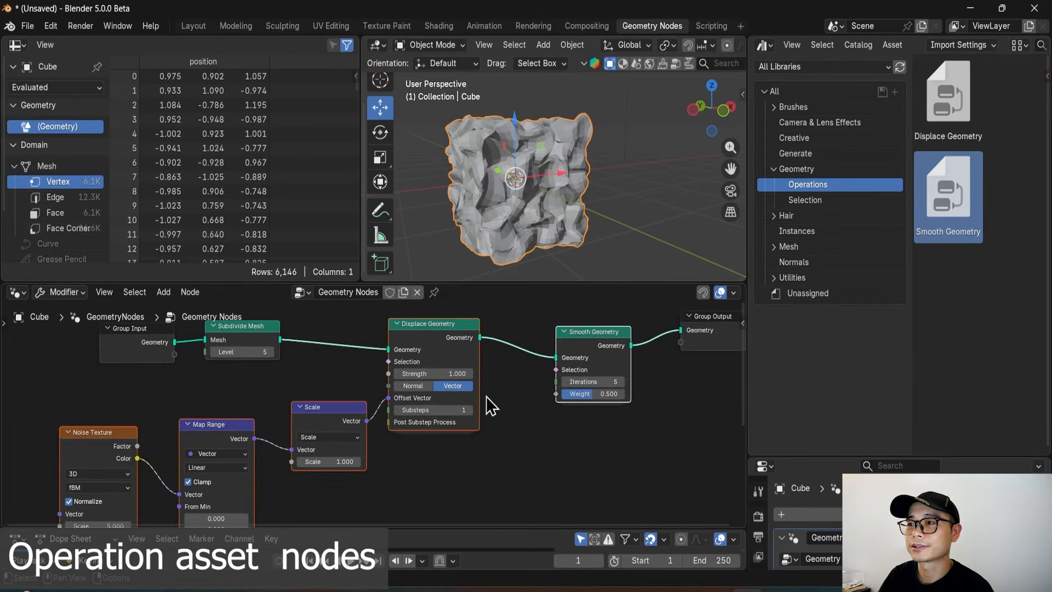
{"action": "key", "text": "ctrl+x"}
{"action": "left_click", "coordinate": [264, 330]}
{"action": "key", "text": "ctrl+x"}
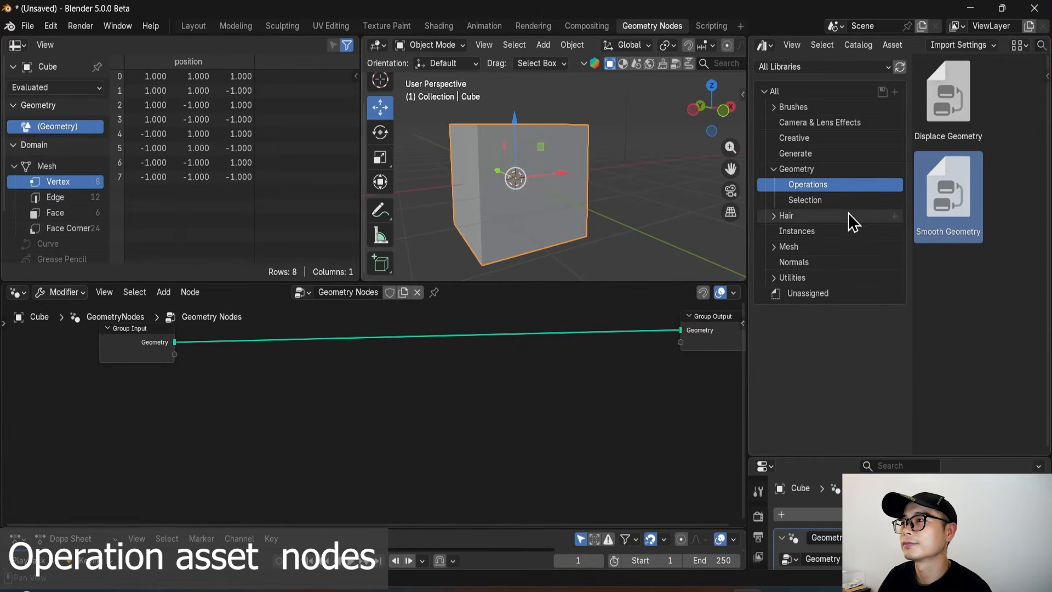
Show the Geometry catalog's Selection assets and undo the node deletions.
{"action": "left_click", "coordinate": [828, 201]}
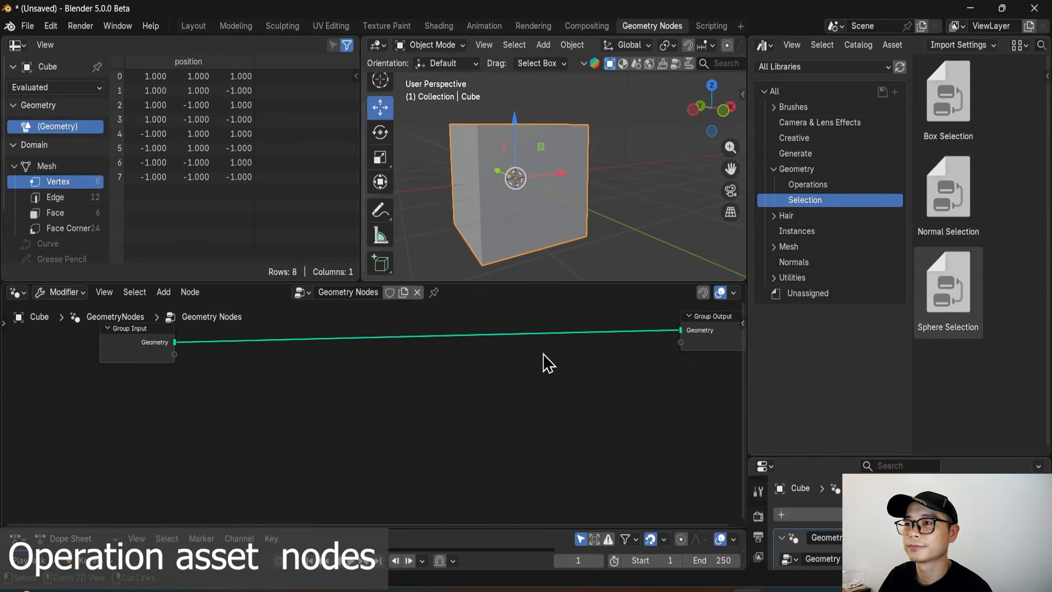
{"action": "key", "text": "ctrl+z"}
{"action": "key", "text": "ctrl+z"}
Space Smooth Geometry and Group Output farther from Displace Geometry along the node chain.
{"action": "middle_click_drag", "start_coordinate": [623, 378], "coordinate": [551, 376]}
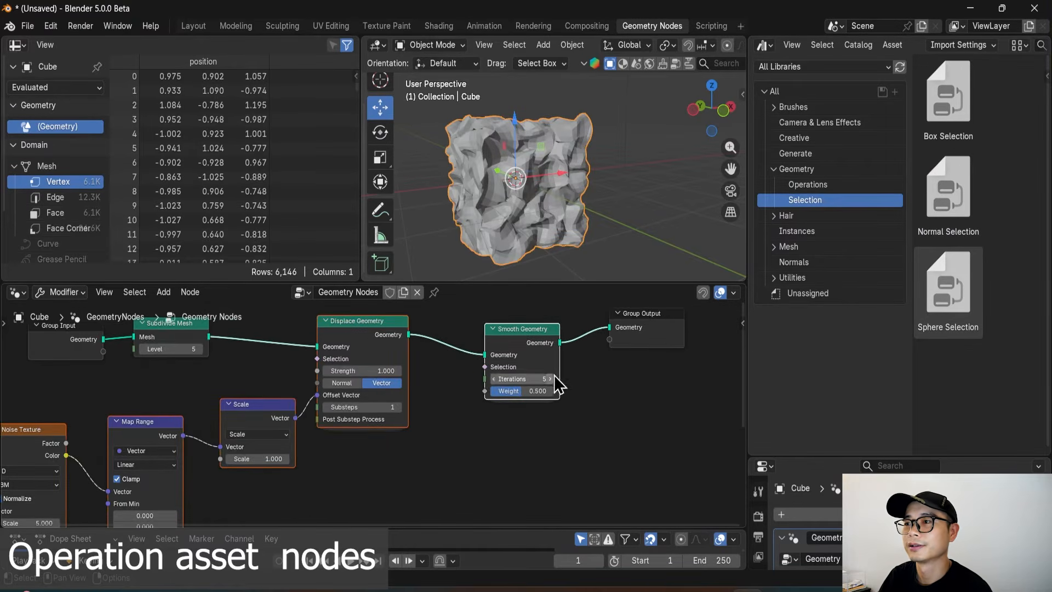
{"action": "scroll", "coordinate": [551, 376], "scroll_direction": "up", "scroll_amount": 1}
{"action": "middle_click_drag", "start_coordinate": [664, 357], "coordinate": [594, 370]}
{"action": "mouse_move", "coordinate": [608, 345]}
{"action": "left_mouse_down"}
{"action": "mouse_move", "coordinate": [666, 348]}
{"action": "mouse_move", "coordinate": [626, 347]}
{"action": "left_mouse_up"}
{"action": "scroll", "coordinate": [472, 368], "scroll_direction": "up", "scroll_amount": 1}
{"action": "left_click_drag", "start_coordinate": [480, 349], "coordinate": [510, 347]}
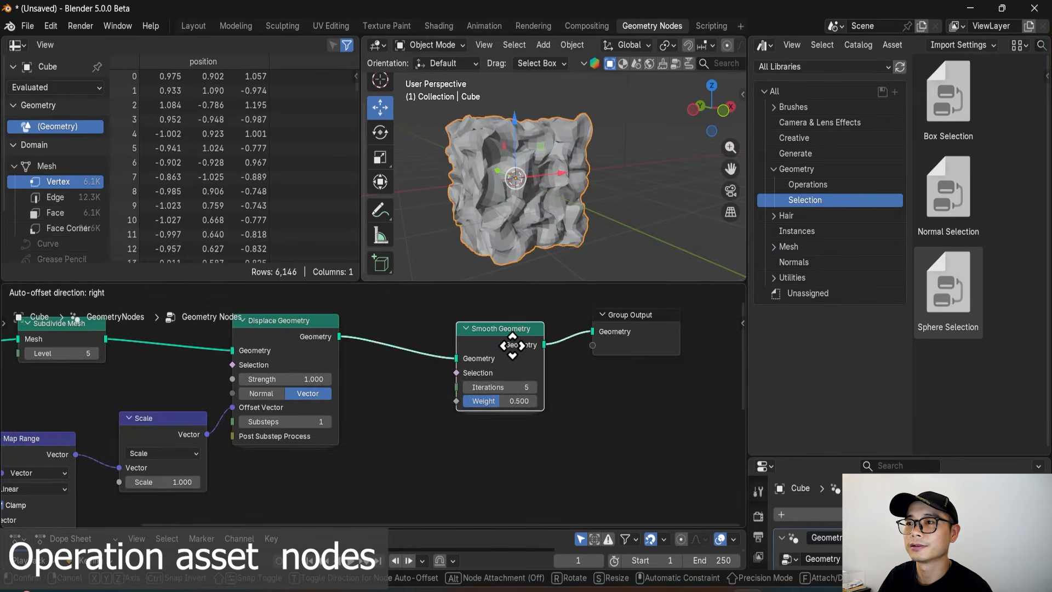
{"action": "left_click_drag", "start_coordinate": [652, 343], "coordinate": [704, 349]}
{"action": "left_click", "coordinate": [459, 338]}
{"action": "scroll", "coordinate": [493, 355], "scroll_direction": "up", "scroll_amount": 1}
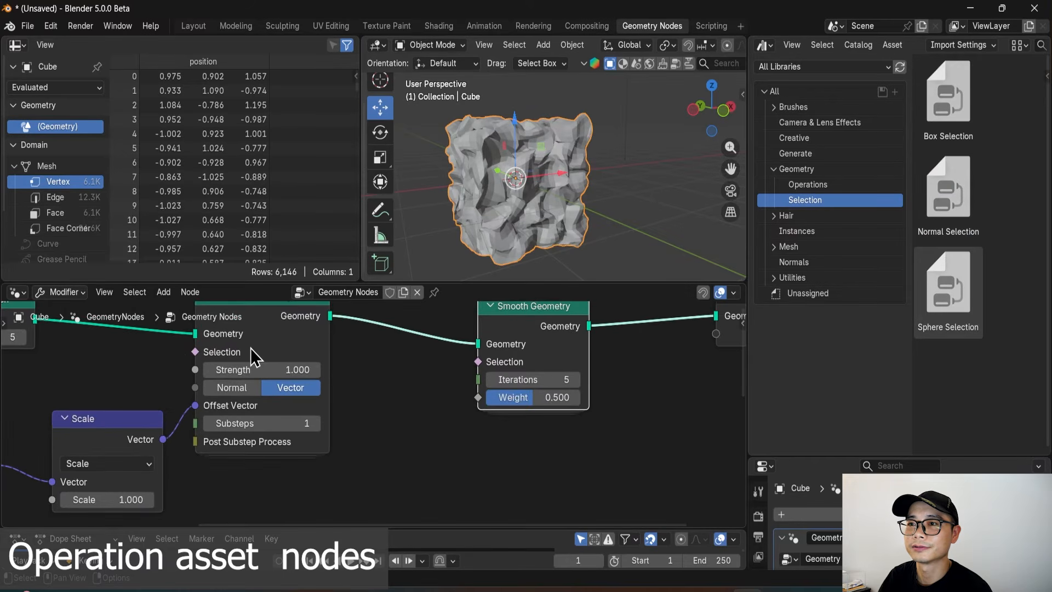
{"action": "left_click", "coordinate": [255, 346]}
{"action": "scroll", "coordinate": [257, 362], "scroll_direction": "up", "scroll_amount": 1}
{"action": "scroll", "coordinate": [557, 409], "scroll_direction": "down", "scroll_amount": 3}
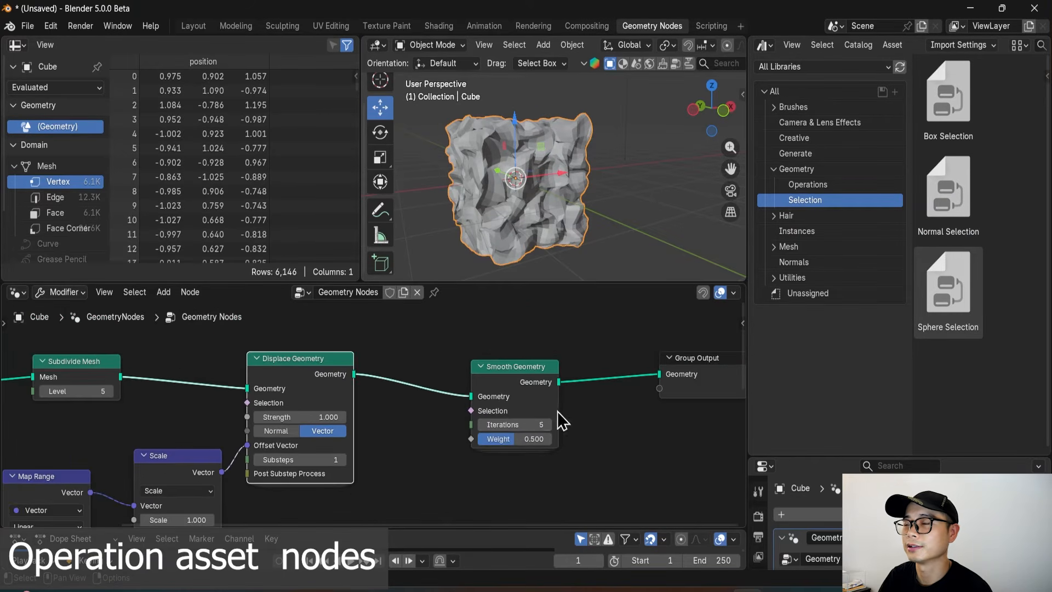
{"action": "scroll", "coordinate": [531, 418], "scroll_direction": "up", "scroll_amount": 2}
{"action": "scroll", "coordinate": [531, 418], "scroll_direction": "down", "scroll_amount": 1}
{"action": "middle_click_drag", "start_coordinate": [529, 415], "coordinate": [520, 382]}
Add the Box Selection, Normal Selection and Sphere Selection asset nodes below the Smooth Geometry node.
{"action": "left_click", "coordinate": [963, 122]}
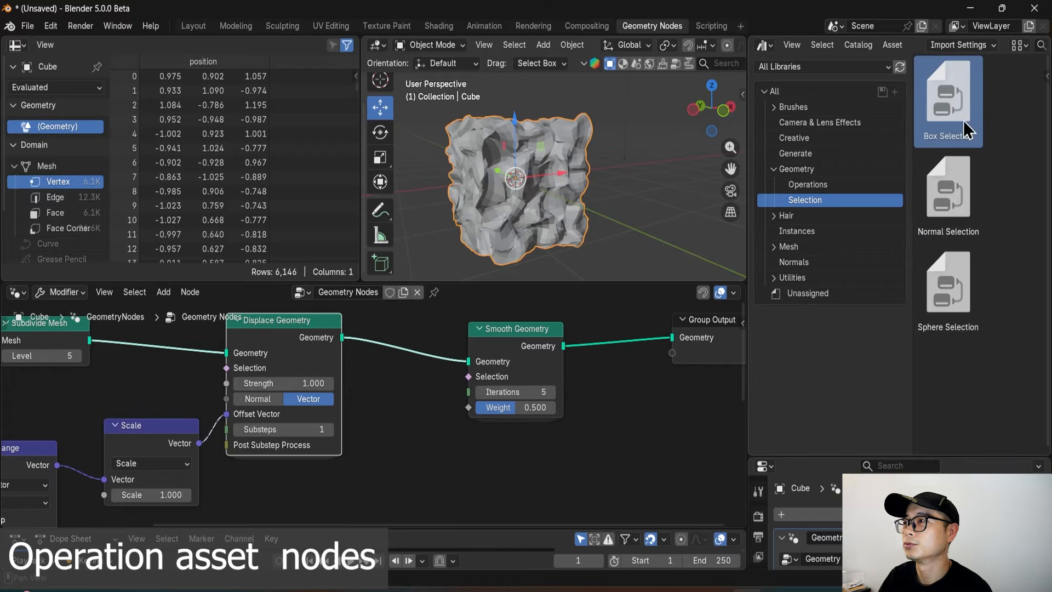
{"action": "left_click", "coordinate": [955, 226]}
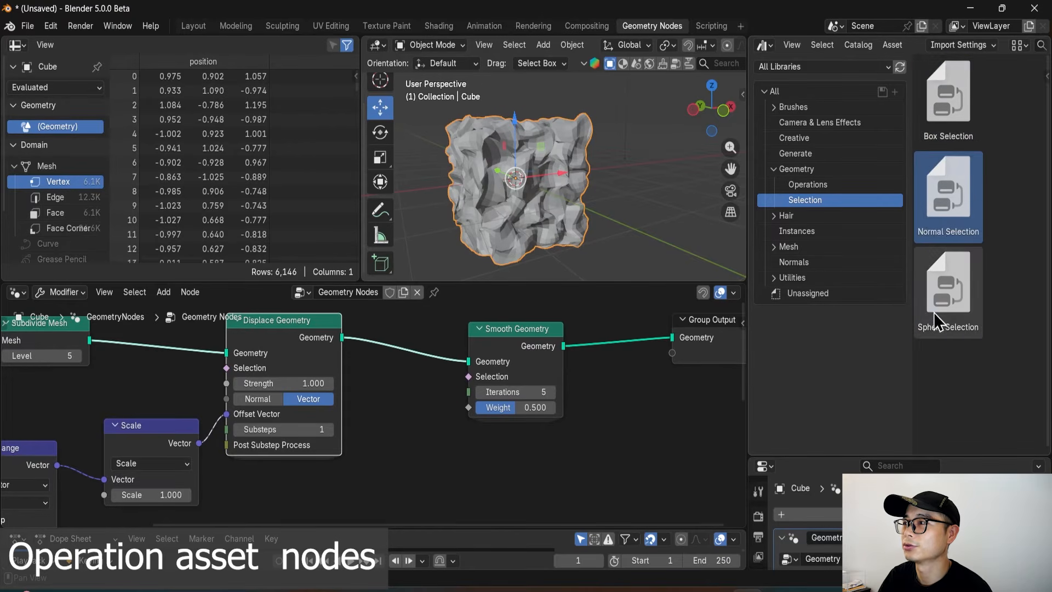
{"action": "left_click", "coordinate": [933, 313]}
{"action": "left_click", "coordinate": [955, 114]}
{"action": "left_click_drag", "start_coordinate": [954, 113], "coordinate": [488, 463]}
{"action": "scroll", "coordinate": [543, 432], "scroll_direction": "down", "scroll_amount": 1}
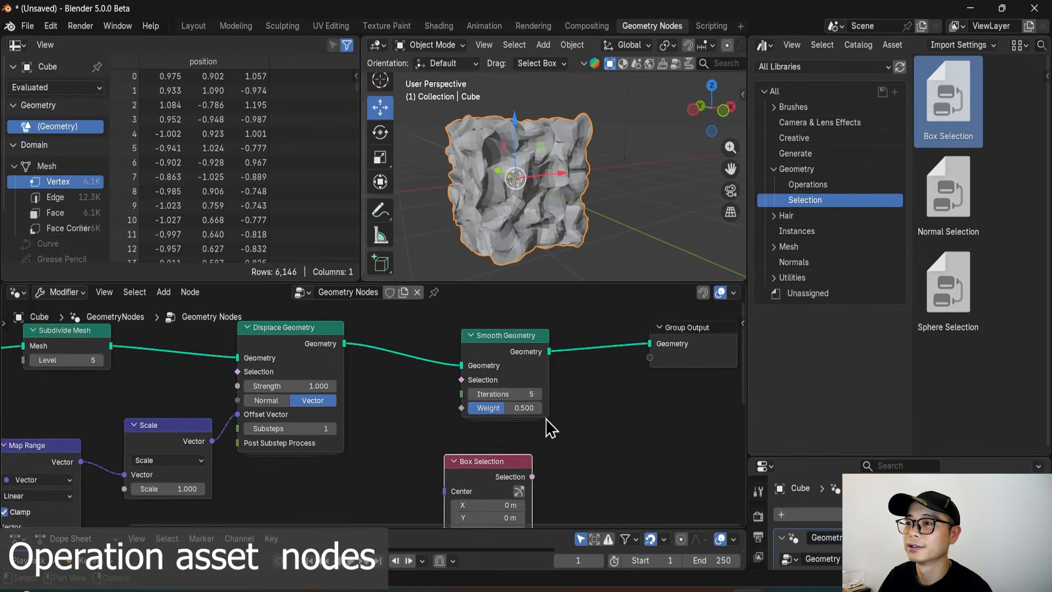
{"action": "middle_click_drag", "start_coordinate": [547, 419], "coordinate": [480, 387]}
{"action": "left_click_drag", "start_coordinate": [953, 203], "coordinate": [548, 435]}
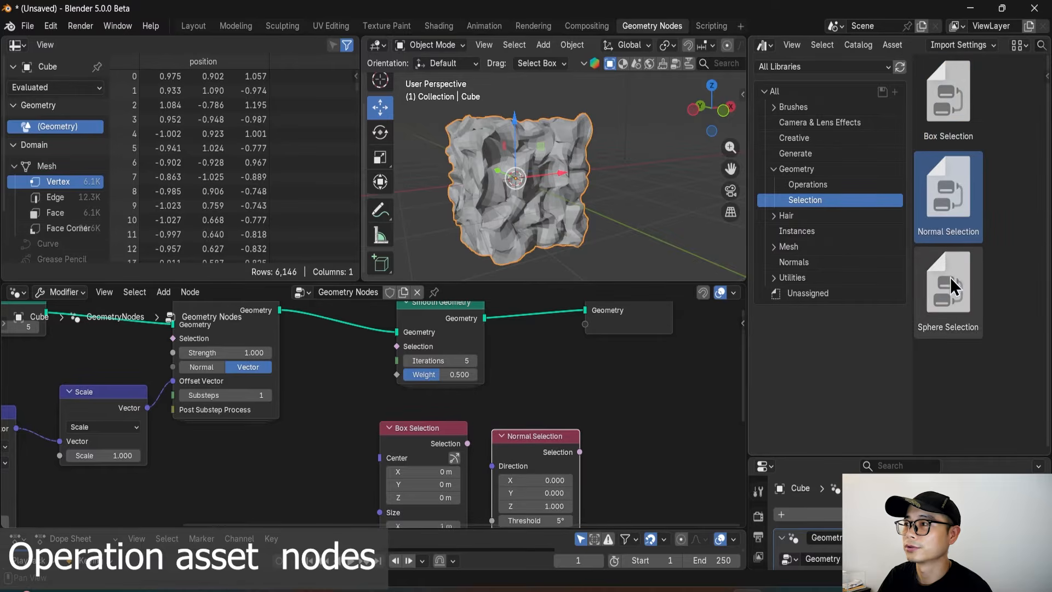
{"action": "left_click_drag", "start_coordinate": [950, 277], "coordinate": [679, 457]}
Arrange the Box, Normal and Sphere Selection nodes in a spaced row beneath the main node chain.
{"action": "scroll", "coordinate": [679, 457], "scroll_direction": "up", "scroll_amount": 1}
{"action": "left_click_drag", "start_coordinate": [445, 428], "coordinate": [325, 441]}
{"action": "left_click_drag", "start_coordinate": [556, 434], "coordinate": [451, 435]}
{"action": "left_click_drag", "start_coordinate": [674, 460], "coordinate": [573, 443]}
{"action": "left_click", "coordinate": [332, 463]}
Annotate the viewport beside the cube with freehand sketches of a square, a circle and direction arrows.
{"action": "left_click_drag", "start_coordinate": [514, 155], "coordinate": [605, 162]}
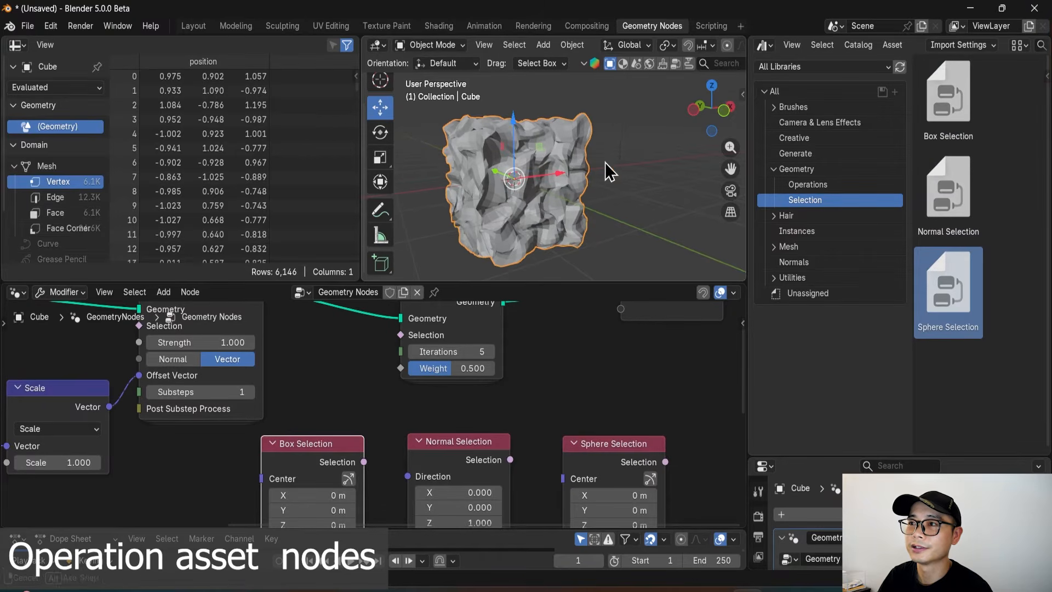
{"action": "left_click", "coordinate": [384, 218]}
{"action": "left_click_drag", "start_coordinate": [638, 169], "coordinate": [636, 214]}
{"action": "mouse_move", "coordinate": [638, 177]}
{"action": "left_mouse_down"}
{"action": "mouse_move", "coordinate": [665, 178]}
{"action": "mouse_move", "coordinate": [673, 220]}
{"action": "left_mouse_up"}
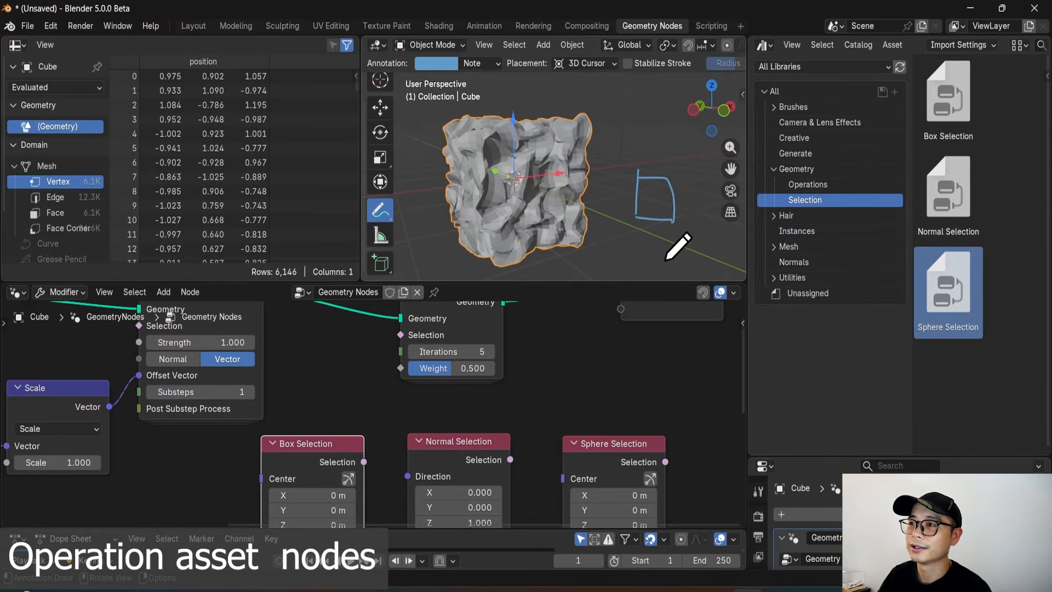
{"action": "mouse_move", "coordinate": [659, 239]}
{"action": "left_mouse_down"}
{"action": "mouse_move", "coordinate": [608, 280]}
{"action": "mouse_move", "coordinate": [654, 239]}
{"action": "mouse_move", "coordinate": [644, 234]}
{"action": "left_mouse_up"}
{"action": "scroll", "coordinate": [628, 223], "scroll_direction": "down", "scroll_amount": 1}
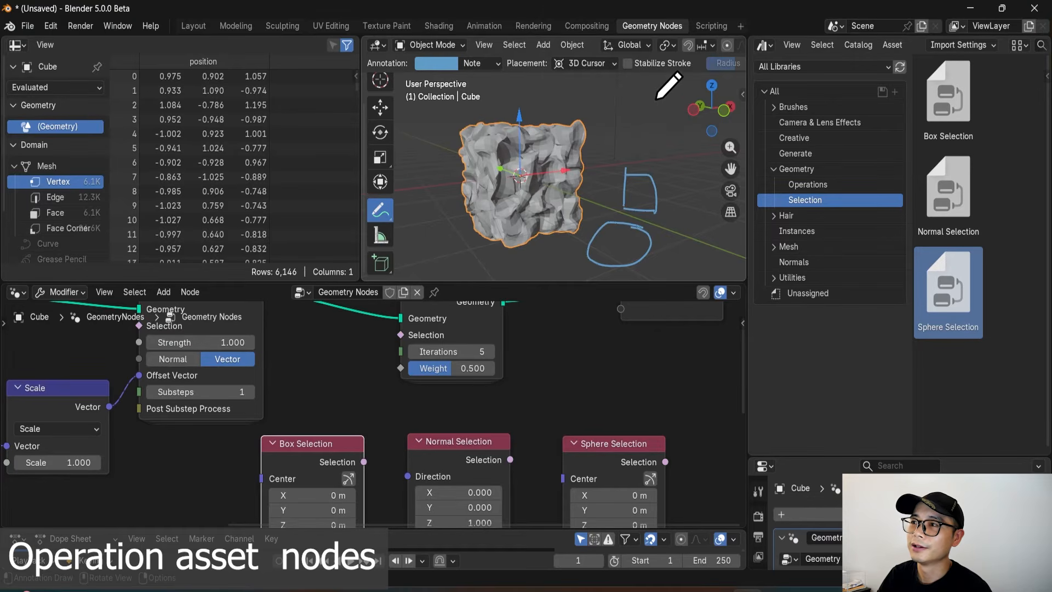
{"action": "left_click_drag", "start_coordinate": [657, 98], "coordinate": [654, 114]}
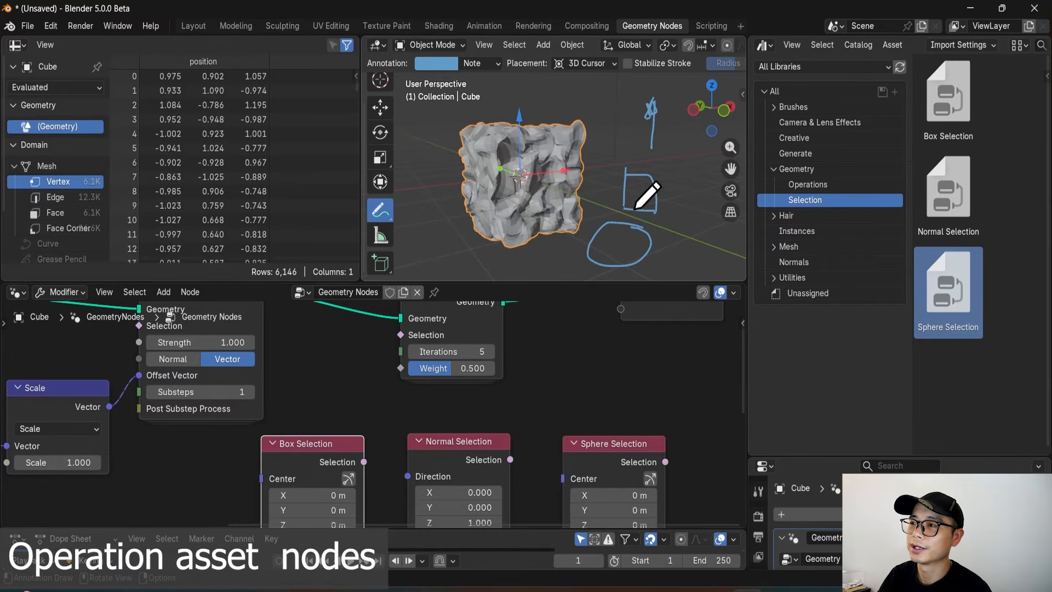
{"action": "mouse_move", "coordinate": [449, 476]}
{"action": "middle_mouse_down"}
{"action": "mouse_move", "coordinate": [434, 397]}
{"action": "mouse_move", "coordinate": [444, 425]}
{"action": "middle_mouse_up"}
{"action": "scroll", "coordinate": [434, 396], "scroll_direction": "up", "scroll_amount": 3}
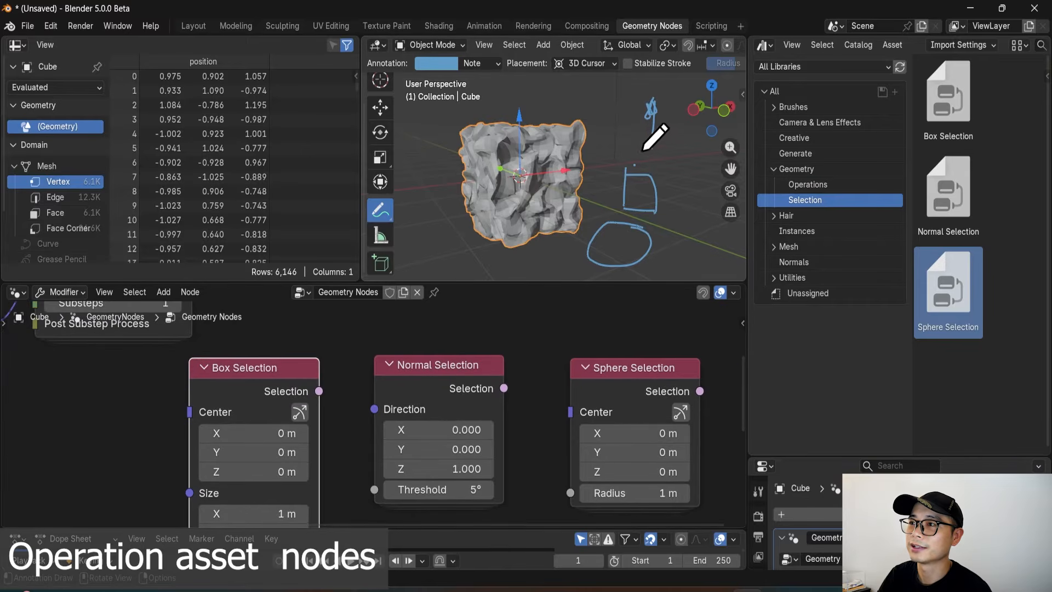
{"action": "mouse_move", "coordinate": [652, 116]}
{"action": "left_mouse_down"}
{"action": "mouse_move", "coordinate": [670, 145]}
{"action": "mouse_move", "coordinate": [686, 144]}
{"action": "left_mouse_up"}
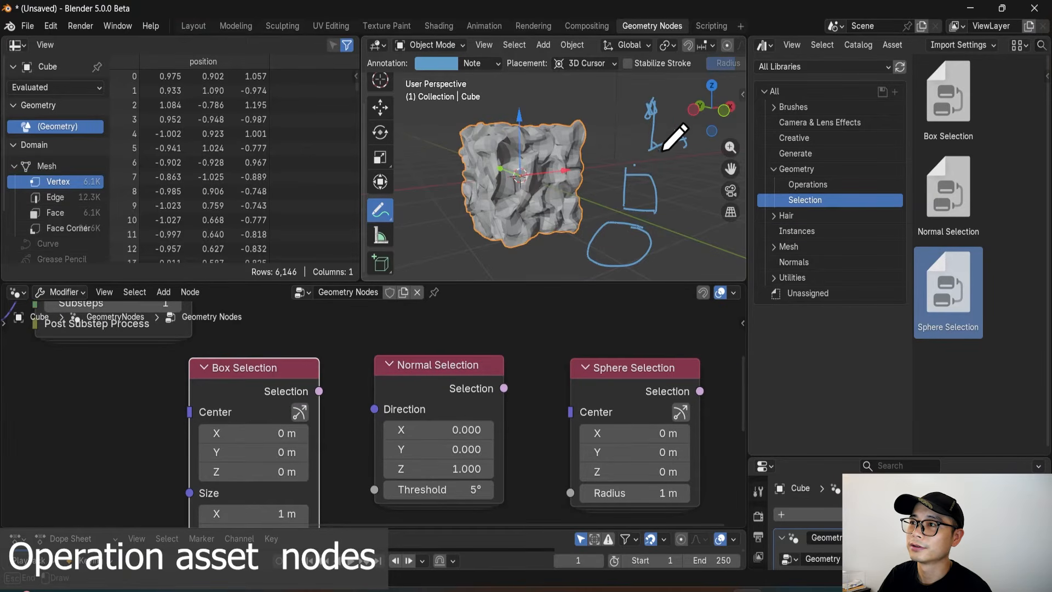
Undo all the viewport annotation strokes and switch back to the Move tool.
{"action": "scroll", "coordinate": [454, 497], "scroll_direction": "down", "scroll_amount": 2}
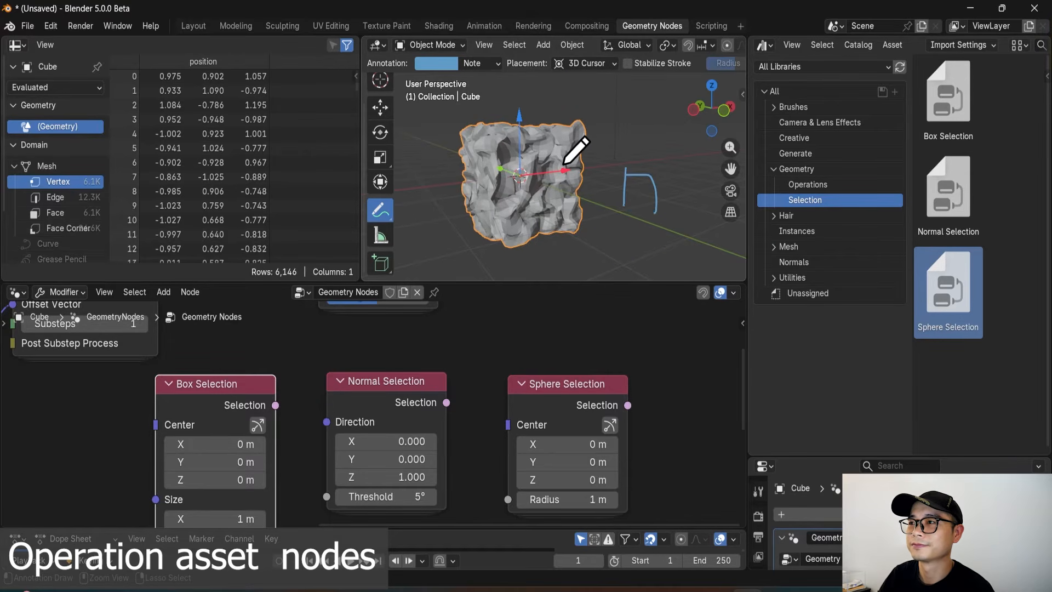
{"action": "key", "text": "ctrl+z"}
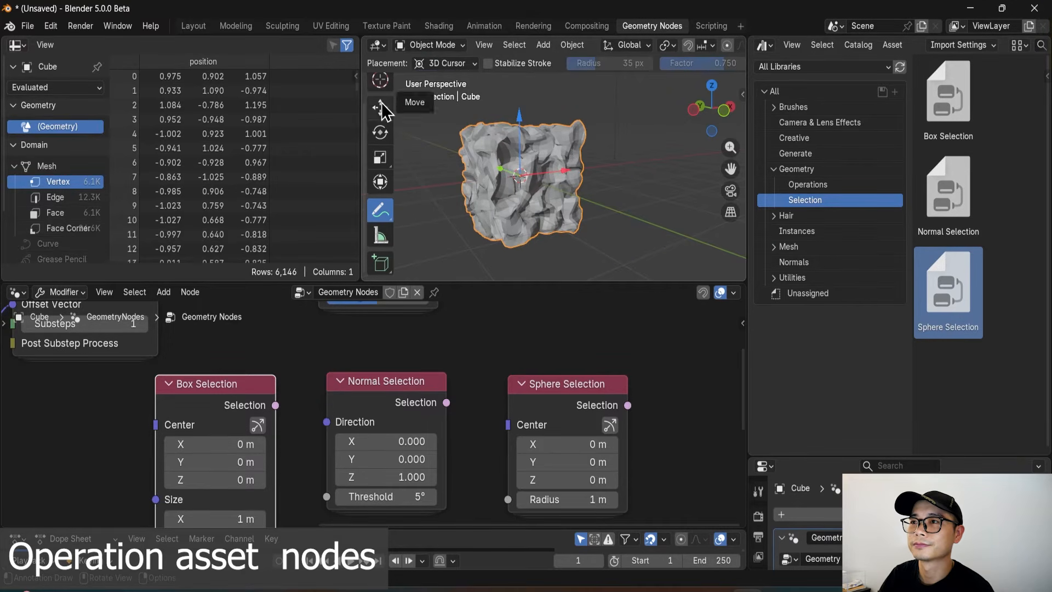
{"action": "scroll", "coordinate": [383, 105], "scroll_direction": "up", "scroll_amount": 2}
{"action": "left_click", "coordinate": [379, 141]}
Link the Box Selection output to Smooth Geometry's Selection input and inspect the cube from another angle.
{"action": "scroll", "coordinate": [558, 388], "scroll_direction": "down", "scroll_amount": 4}
{"action": "mouse_move", "coordinate": [560, 359]}
{"action": "middle_mouse_down"}
{"action": "mouse_move", "coordinate": [524, 381]}
{"action": "mouse_move", "coordinate": [558, 410]}
{"action": "middle_mouse_up"}
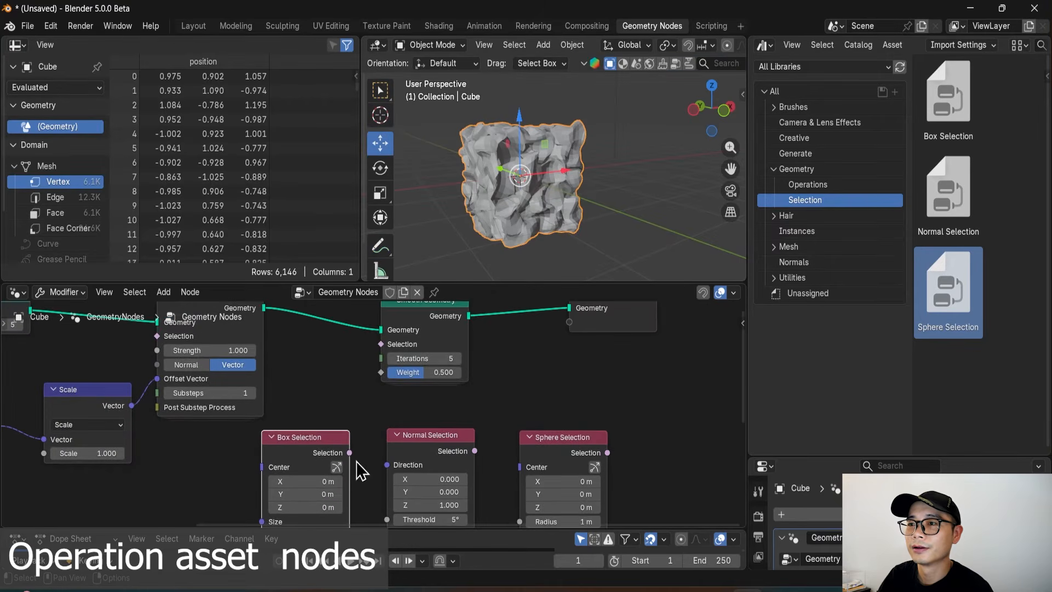
{"action": "left_click_drag", "start_coordinate": [373, 348], "coordinate": [373, 348]}
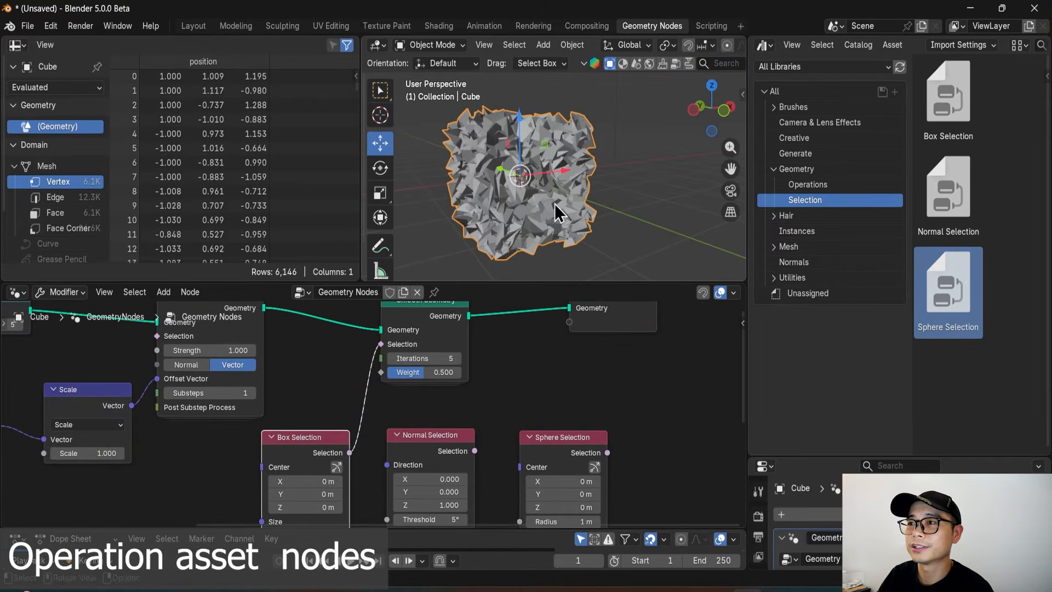
{"action": "middle_click_drag", "start_coordinate": [305, 474], "coordinate": [328, 395]}
{"action": "middle_click_drag", "start_coordinate": [530, 213], "coordinate": [563, 199]}
{"action": "middle_click_drag", "start_coordinate": [535, 233], "coordinate": [518, 233]}
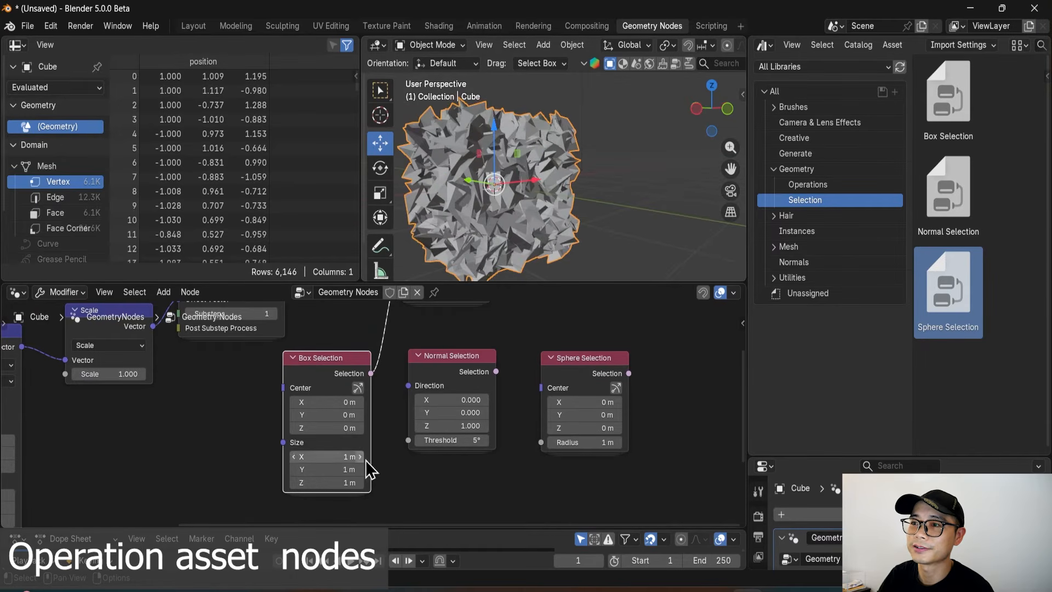
Set the Box Selection node's X size to 0.9 m and check the cube in the viewport.
{"action": "scroll", "coordinate": [371, 393], "scroll_direction": "up", "scroll_amount": 2}
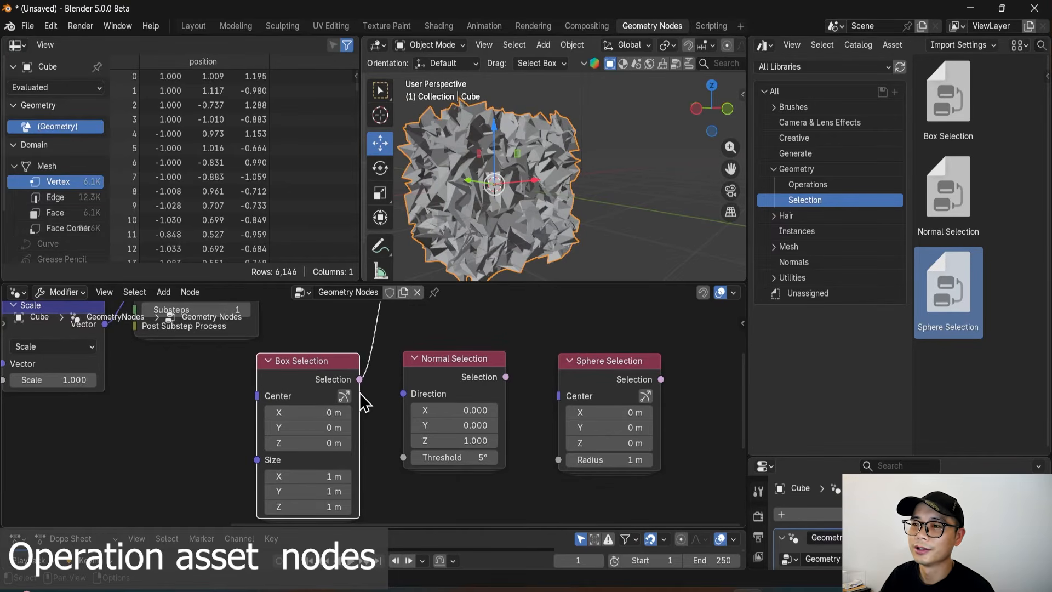
{"action": "mouse_move", "coordinate": [336, 478]}
{"action": "left_mouse_down"}
{"action": "mouse_move", "coordinate": [383, 478]}
{"action": "mouse_move", "coordinate": [335, 476]}
{"action": "left_mouse_up"}
{"action": "middle_click_drag", "start_coordinate": [473, 193], "coordinate": [446, 183]}
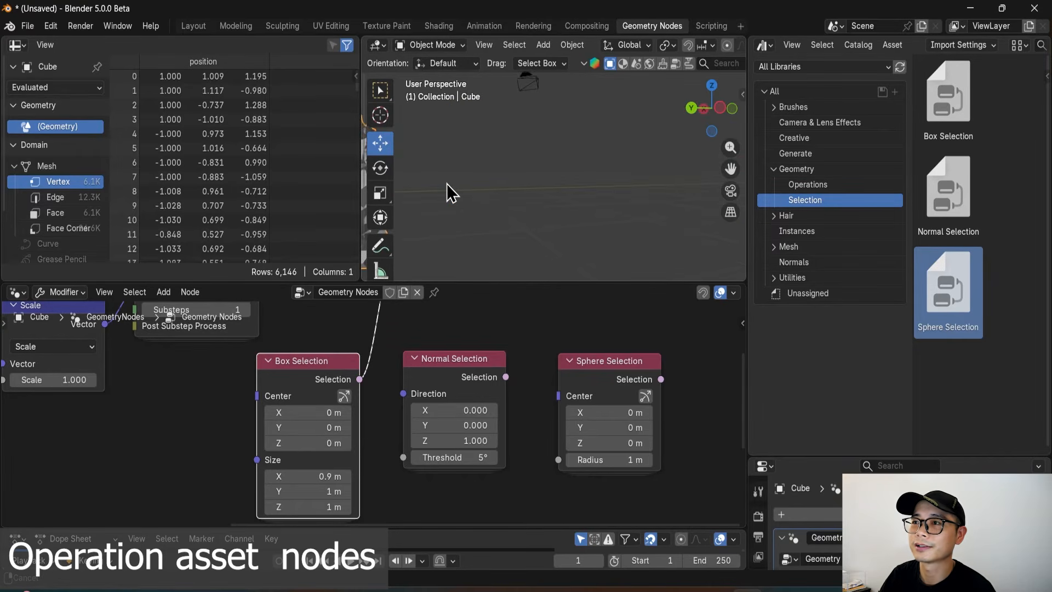
Set the Box Selection node's size to 9.6 m in X and 5.9 m in Y while checking the smoothed area on the cube.
{"action": "middle_click_drag", "start_coordinate": [542, 190], "coordinate": [626, 199]}
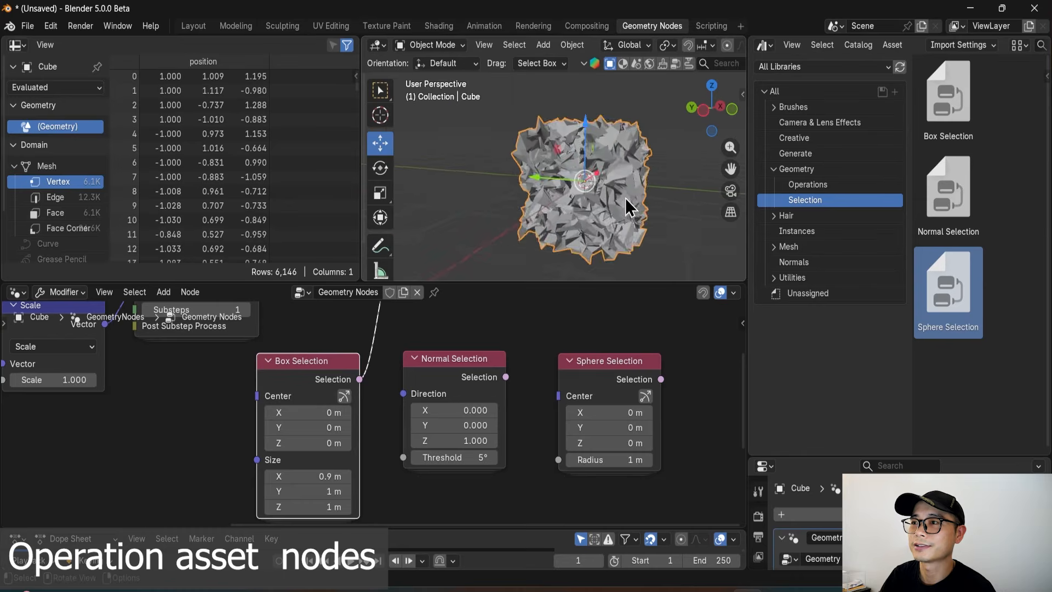
{"action": "scroll", "coordinate": [629, 207], "scroll_direction": "up", "scroll_amount": 2}
{"action": "left_click_drag", "start_coordinate": [317, 476], "coordinate": [495, 476]}
{"action": "middle_click_drag", "start_coordinate": [582, 225], "coordinate": [551, 209]}
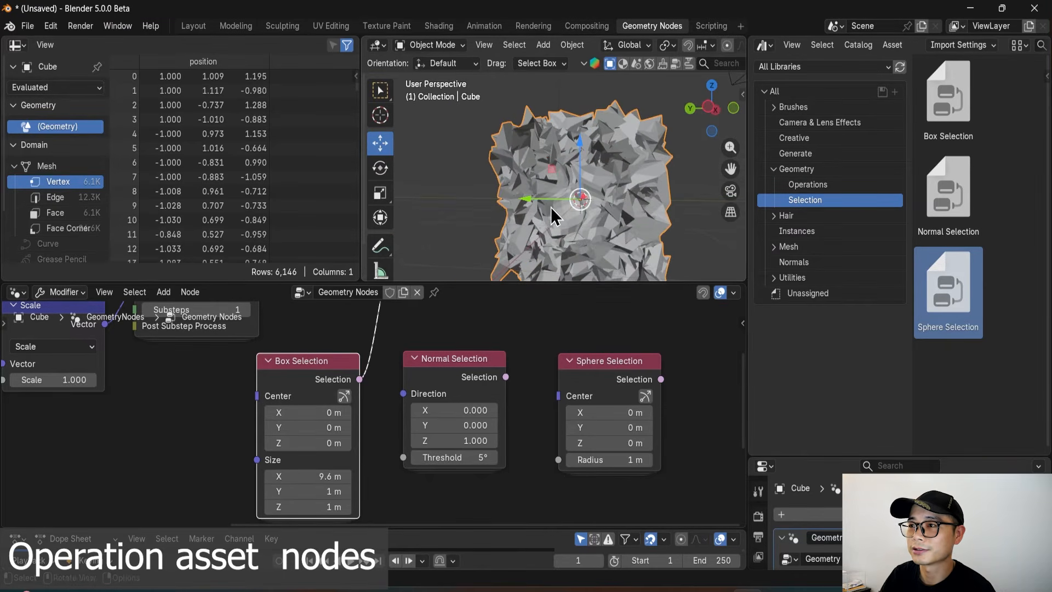
{"action": "left_click_drag", "start_coordinate": [307, 491], "coordinate": [408, 491]}
{"action": "mouse_move", "coordinate": [631, 206]}
{"action": "middle_mouse_down"}
{"action": "mouse_move", "coordinate": [519, 183]}
{"action": "mouse_move", "coordinate": [611, 207]}
{"action": "middle_mouse_up"}
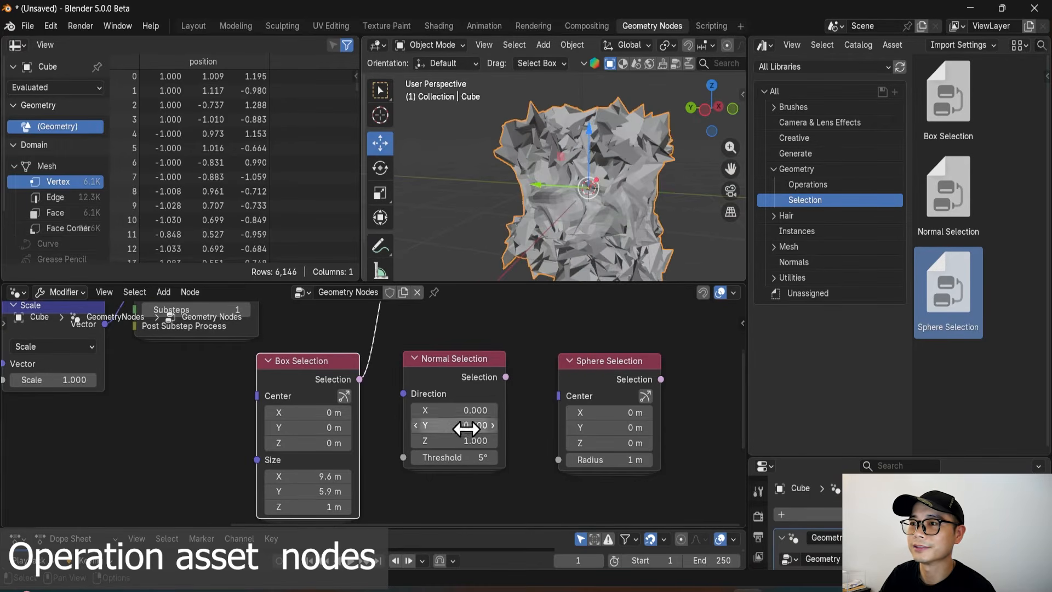
Link the Sphere Selection output to Smooth Geometry's Selection input in place of Box Selection and set its radius to 1.4 m.
{"action": "scroll", "coordinate": [467, 428], "scroll_direction": "down", "scroll_amount": 2}
{"action": "mouse_move", "coordinate": [423, 428]}
{"action": "middle_mouse_down"}
{"action": "mouse_move", "coordinate": [413, 464]}
{"action": "mouse_move", "coordinate": [440, 438]}
{"action": "middle_mouse_up"}
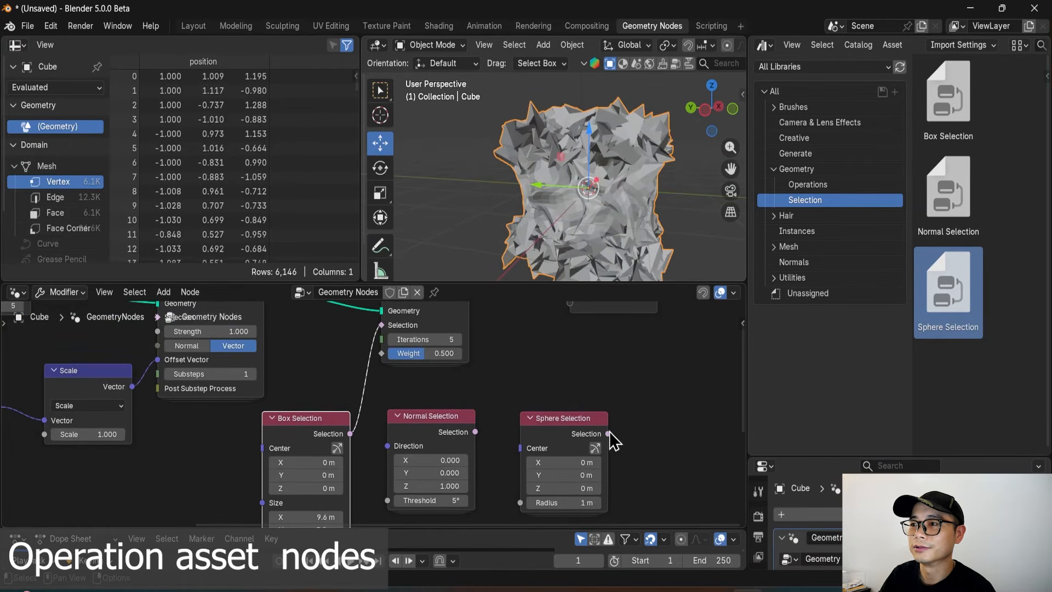
{"action": "left_click_drag", "start_coordinate": [608, 433], "coordinate": [394, 329]}
{"action": "left_click", "coordinate": [383, 366]}
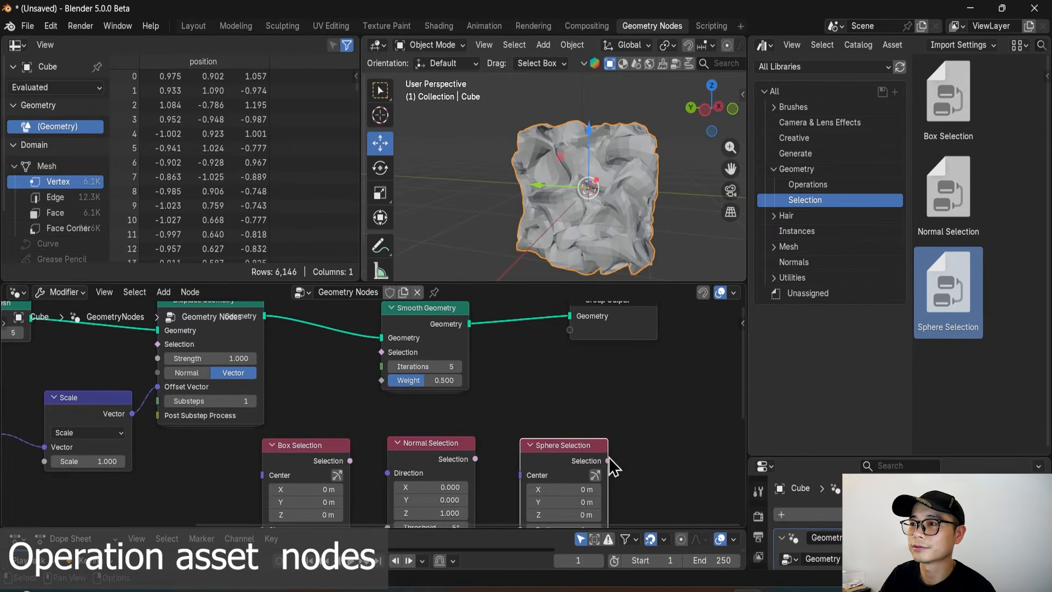
{"action": "left_click_drag", "start_coordinate": [608, 460], "coordinate": [377, 361]}
{"action": "middle_click_drag", "start_coordinate": [559, 438], "coordinate": [511, 386]}
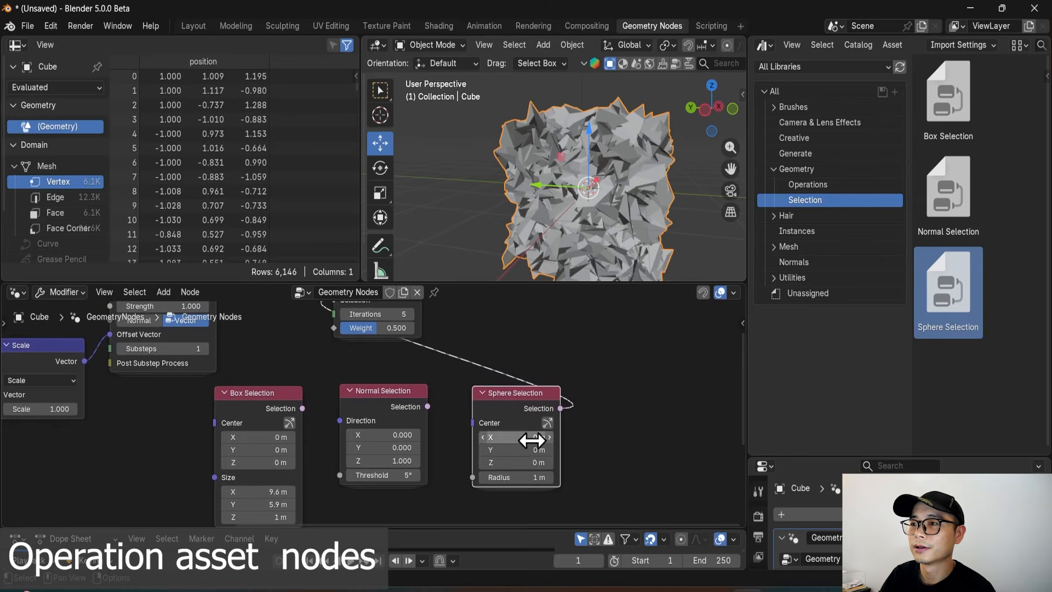
{"action": "mouse_move", "coordinate": [533, 474]}
{"action": "left_mouse_down"}
{"action": "mouse_move", "coordinate": [548, 474]}
{"action": "mouse_move", "coordinate": [517, 477]}
{"action": "left_mouse_up"}
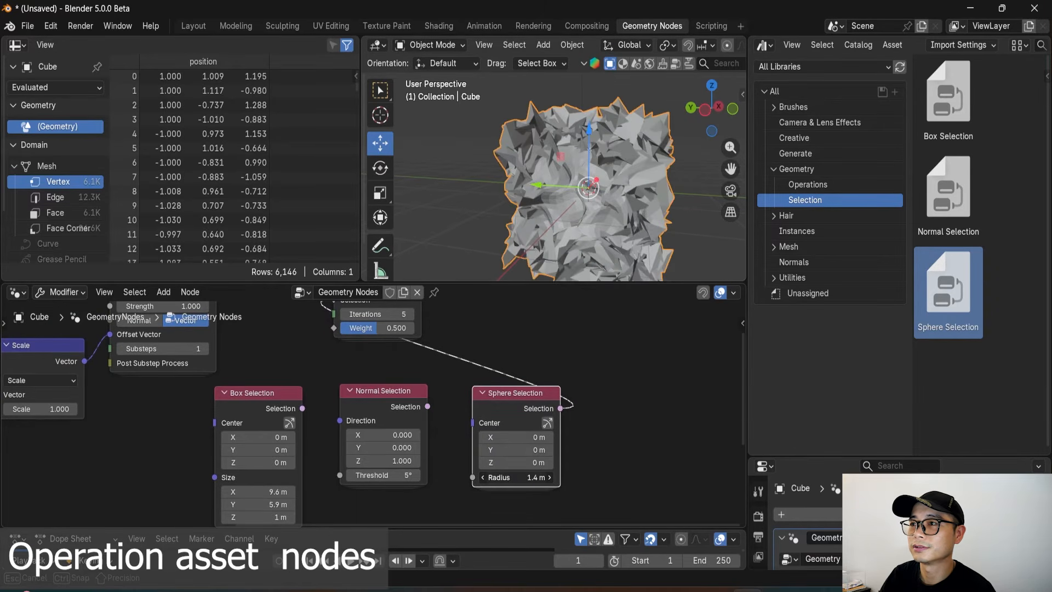
{"action": "middle_click_drag", "start_coordinate": [535, 429], "coordinate": [526, 457]}
Link the Normal Selection output to Smooth Geometry's Selection input and set its threshold to 162°.
{"action": "middle_click_drag", "start_coordinate": [411, 430], "coordinate": [467, 465]}
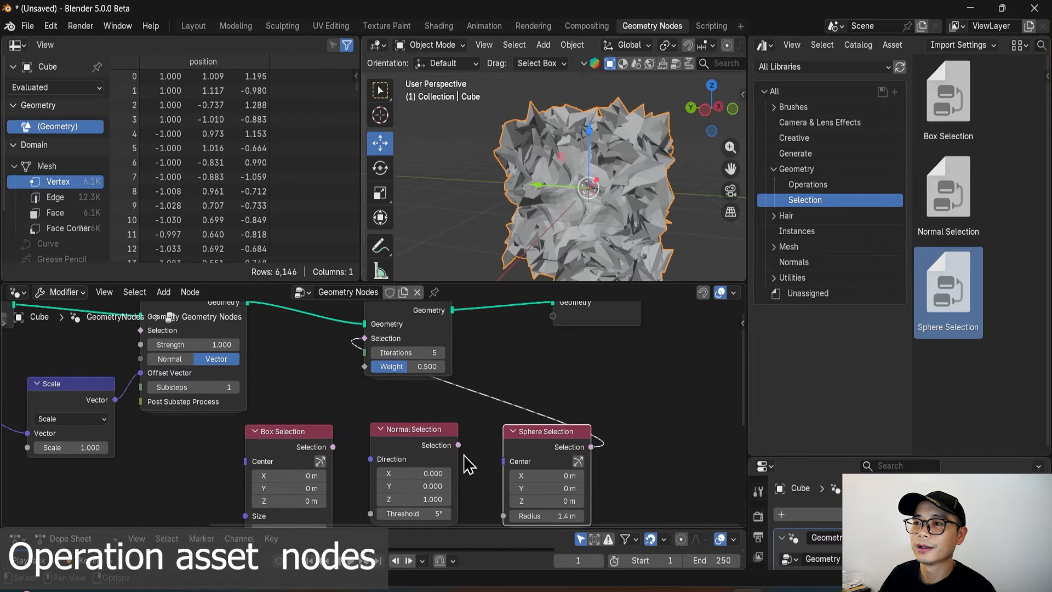
{"action": "left_click_drag", "start_coordinate": [362, 348], "coordinate": [361, 347]}
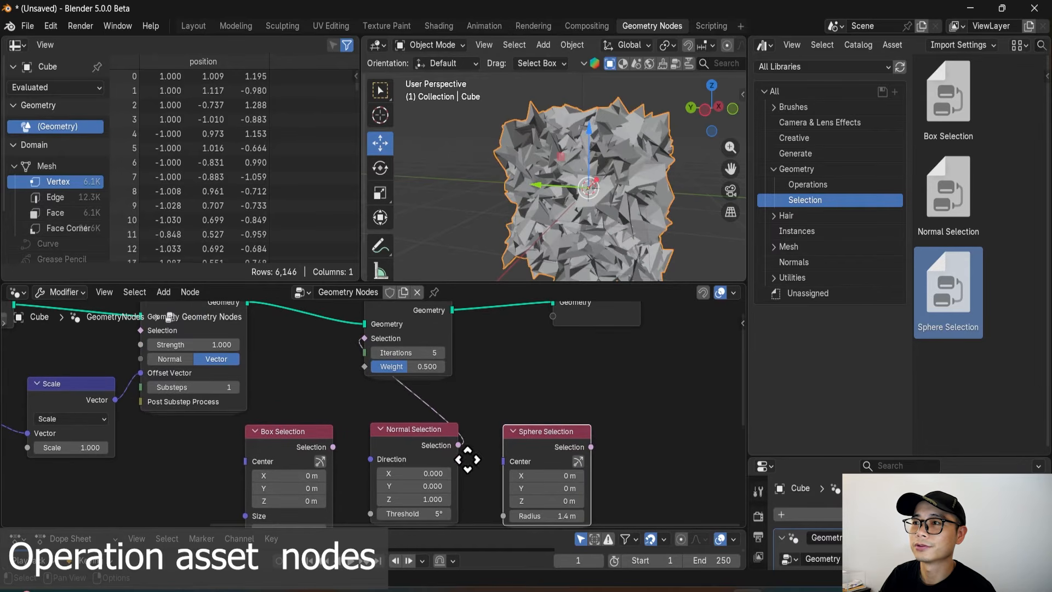
{"action": "scroll", "coordinate": [455, 460], "scroll_direction": "up", "scroll_amount": 3}
{"action": "left_click_drag", "start_coordinate": [453, 482], "coordinate": [241, 432]}
Delete the Box Selection, Normal Selection and Sphere Selection nodes together.
{"action": "scroll", "coordinate": [330, 474], "scroll_direction": "down", "scroll_amount": 2}
{"action": "scroll", "coordinate": [558, 430], "scroll_direction": "up", "scroll_amount": 2}
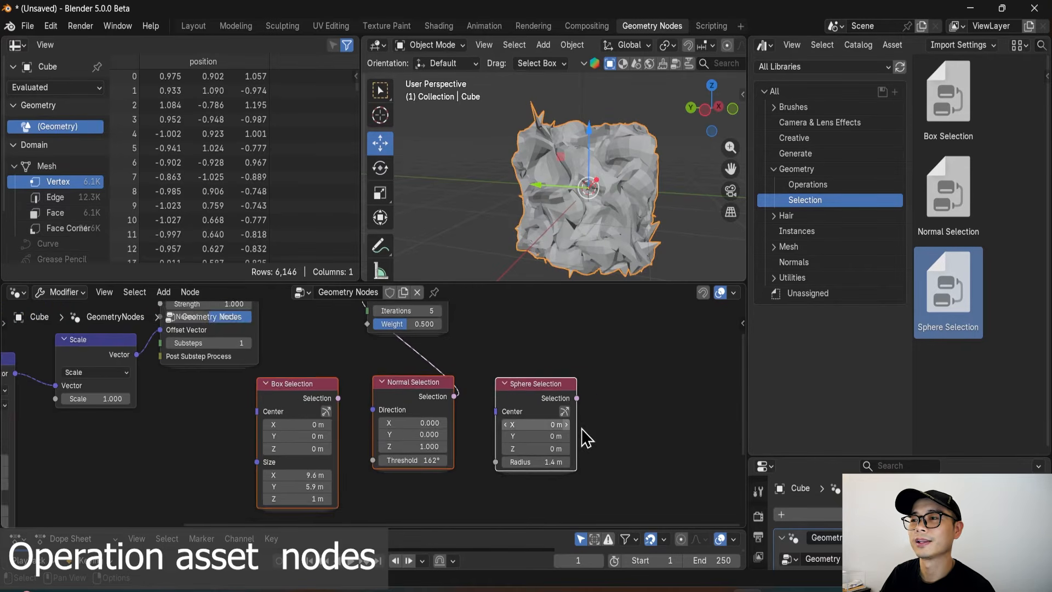
{"action": "key", "text": "x"}
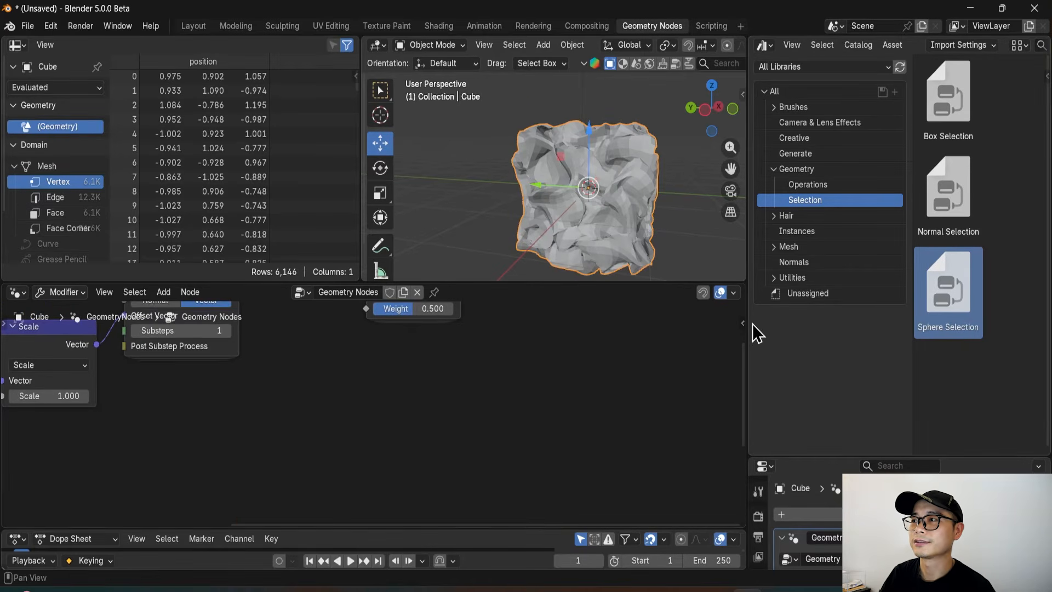
Browse the Hair category of the asset library and open the Instances category.
{"action": "left_click", "coordinate": [813, 216]}
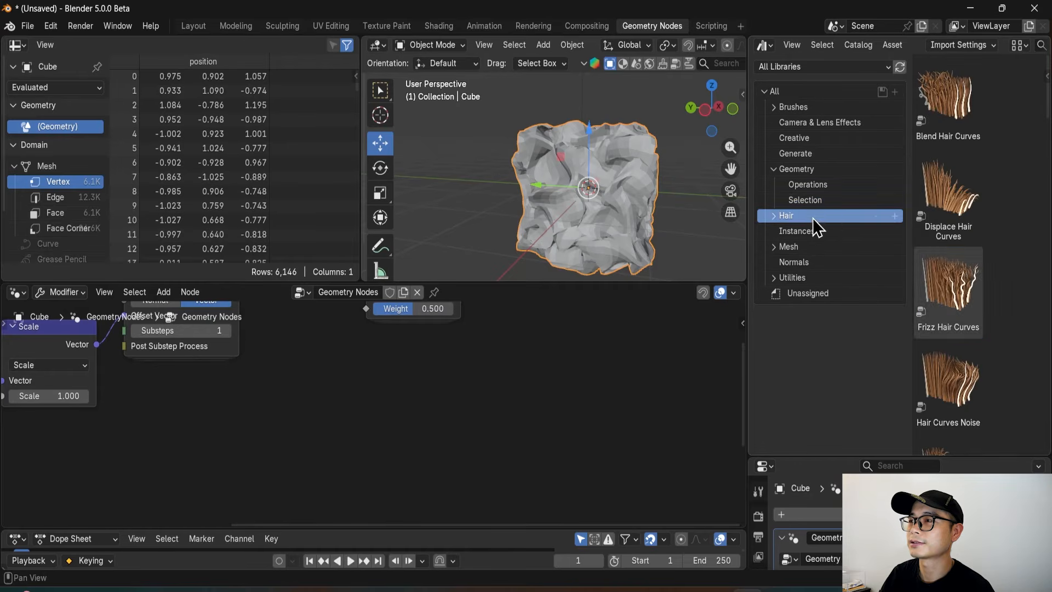
{"action": "left_click", "coordinate": [774, 215]}
{"action": "left_click", "coordinate": [774, 216]}
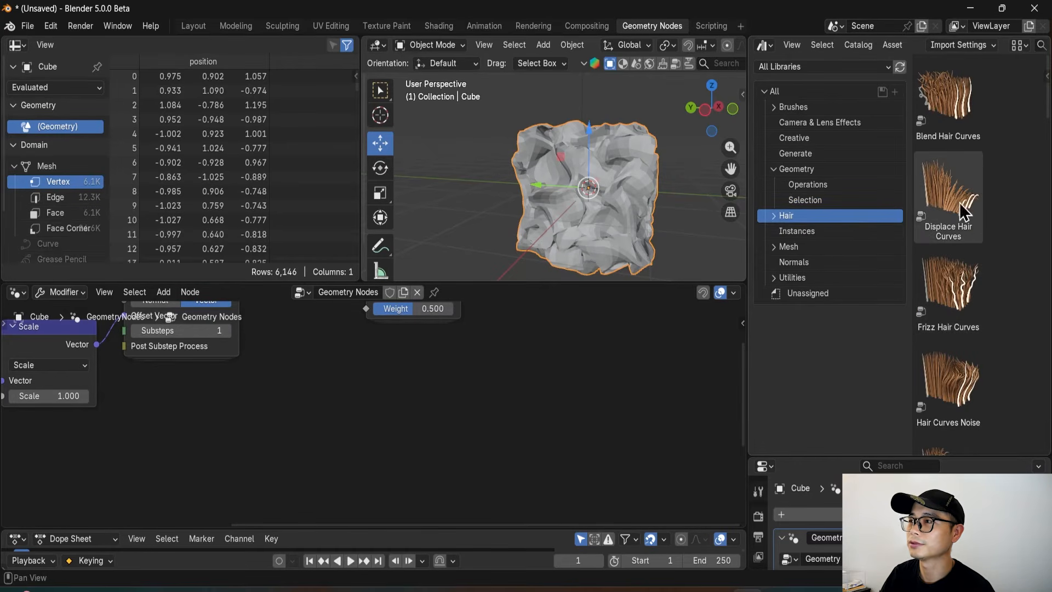
{"action": "left_click", "coordinate": [813, 236]}
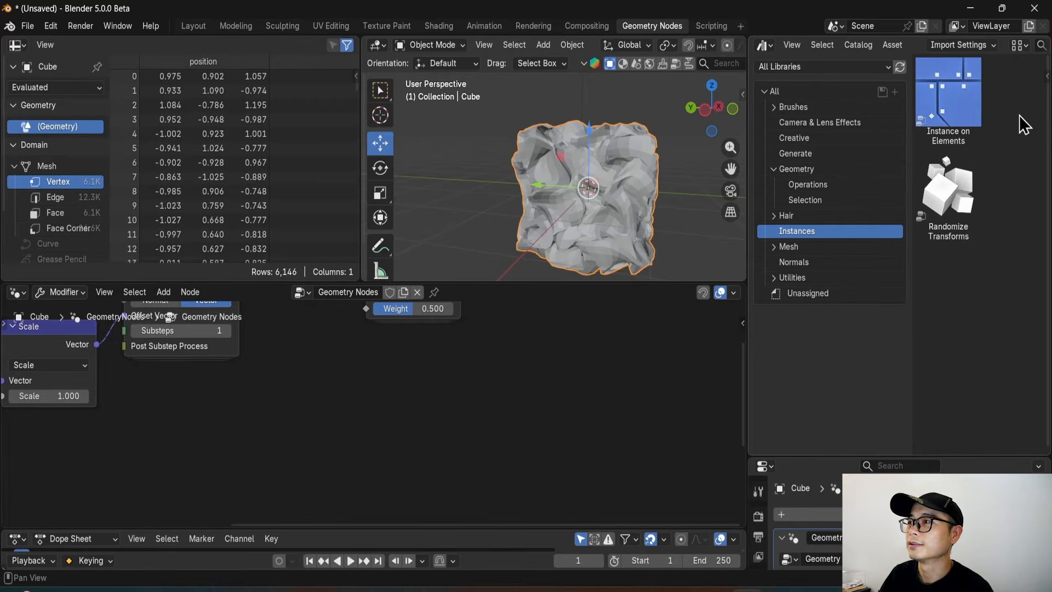
Dissolve all nodes between Group Input and Group Output, including the noise displacement chain, Smooth Geometry and Subdivide Mesh, keeping the geometry link.
{"action": "middle_click_drag", "start_coordinate": [406, 362], "coordinate": [504, 443]}
{"action": "scroll", "coordinate": [476, 377], "scroll_direction": "down", "scroll_amount": 1}
{"action": "middle_click_drag", "start_coordinate": [442, 377], "coordinate": [514, 383]}
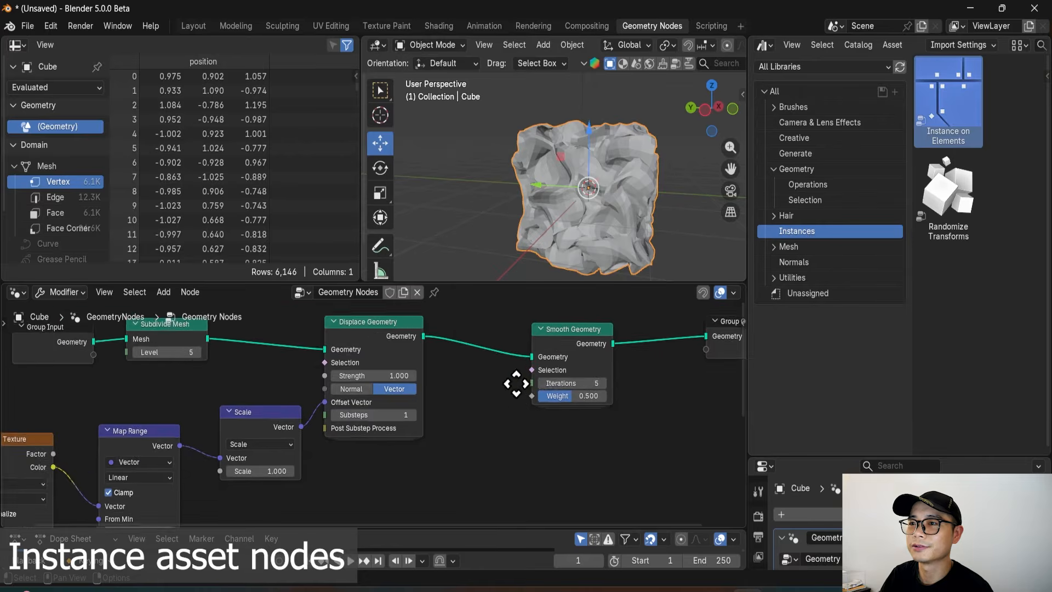
{"action": "scroll", "coordinate": [517, 394], "scroll_direction": "down", "scroll_amount": 2}
{"action": "left_click_drag", "start_coordinate": [534, 467], "coordinate": [89, 429]}
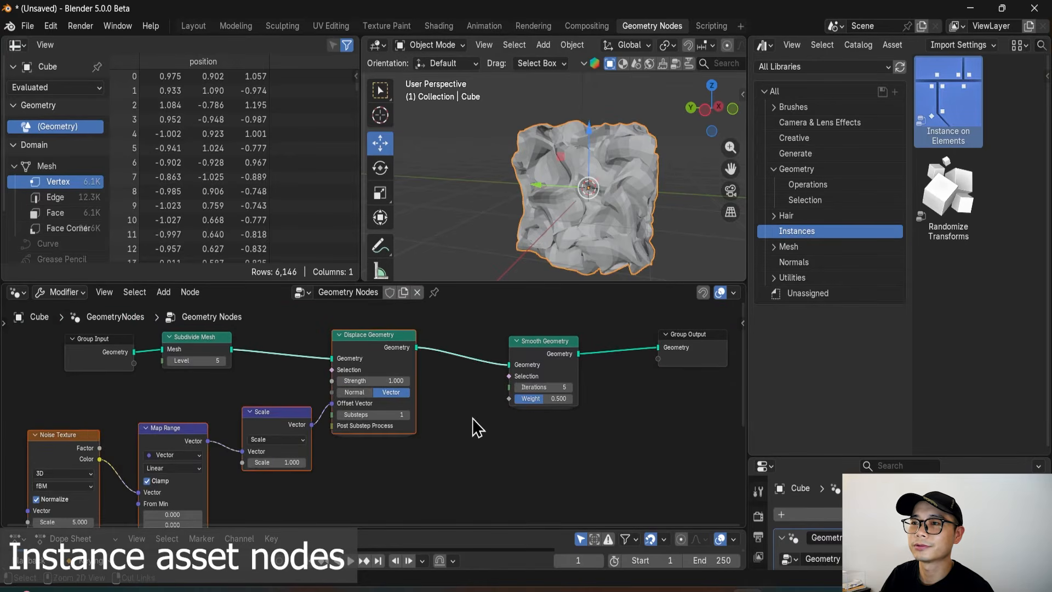
{"action": "key", "text": "ctrl+x"}
{"action": "left_click", "coordinate": [534, 354]}
{"action": "key", "text": "ctrl+x"}
{"action": "left_click", "coordinate": [199, 339]}
{"action": "key", "text": "ctrl+x"}
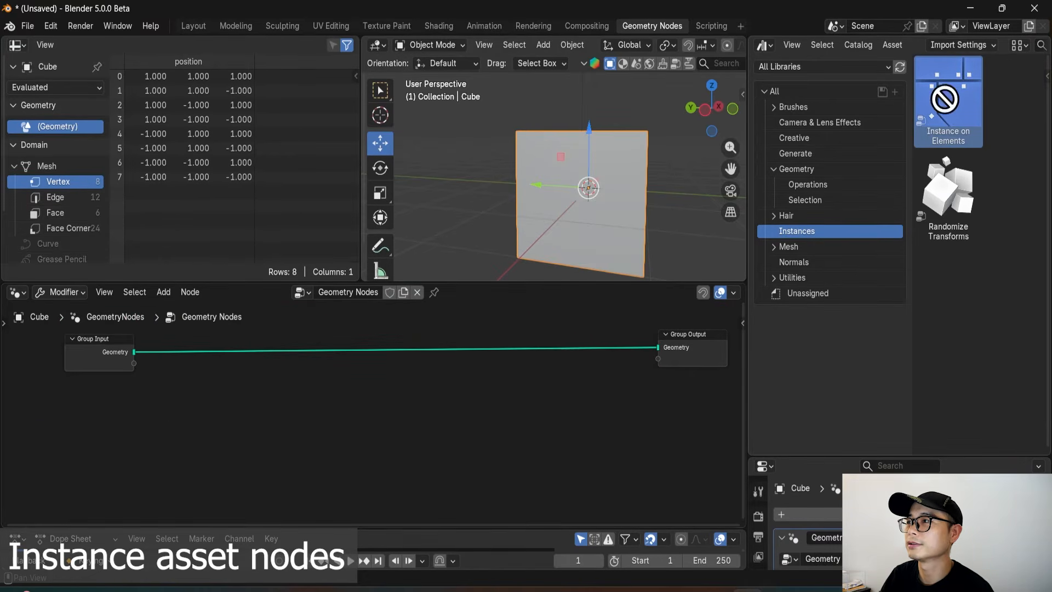
Add the Instance on Elements and Randomize Transforms assets to the node tree, side by side.
{"action": "left_click_drag", "start_coordinate": [944, 99], "coordinate": [412, 438]}
{"action": "left_click_drag", "start_coordinate": [976, 203], "coordinate": [566, 359]}
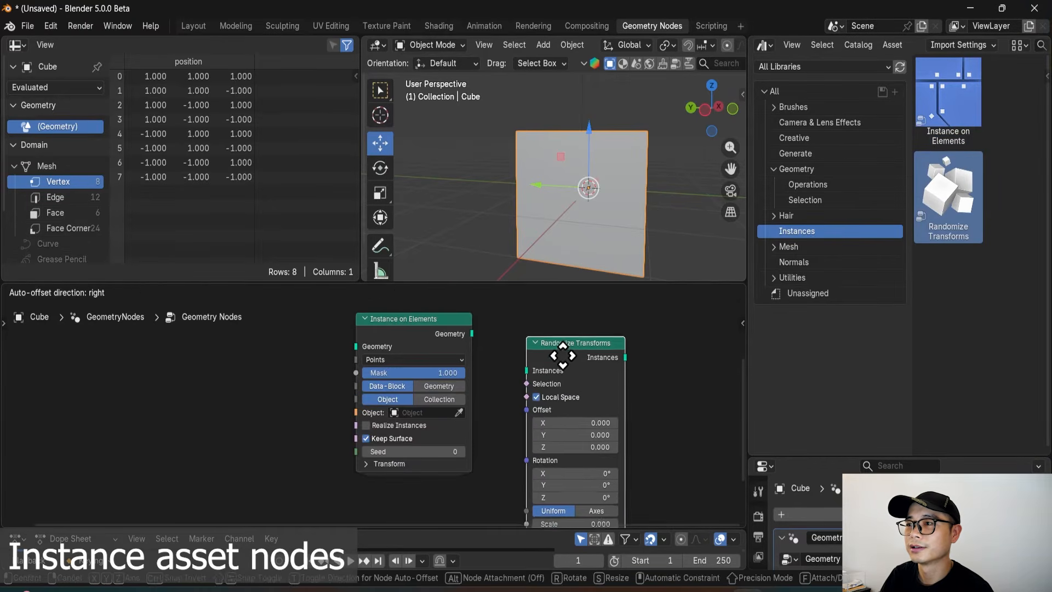
{"action": "left_click", "coordinate": [553, 341]}
{"action": "scroll", "coordinate": [486, 383], "scroll_direction": "down", "scroll_amount": 1}
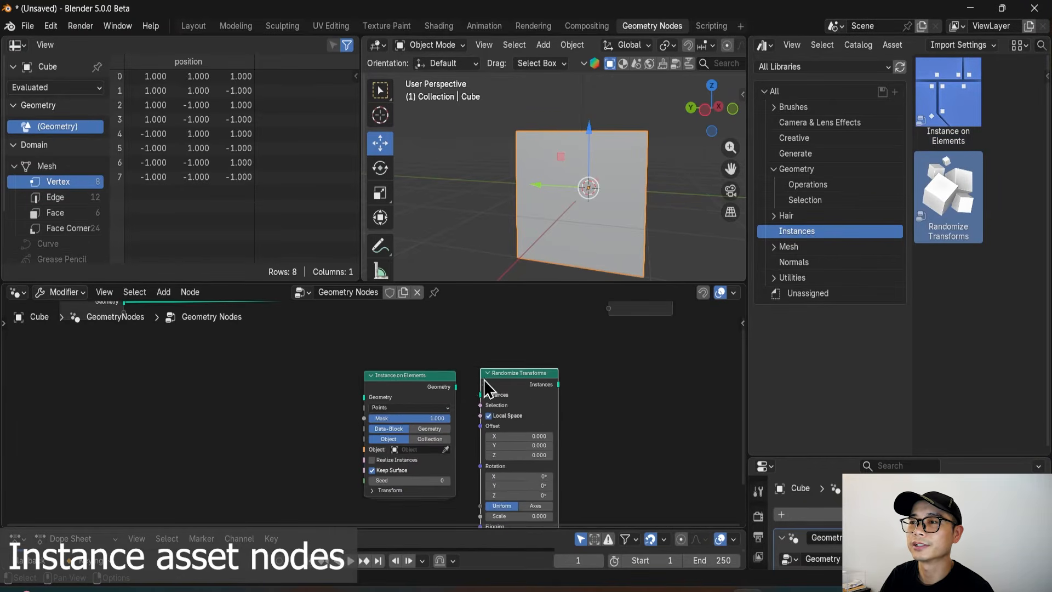
Insert the Instance on Elements node into the link between Group Input and Group Output.
{"action": "middle_click_drag", "start_coordinate": [479, 380], "coordinate": [639, 428]}
{"action": "middle_click_drag", "start_coordinate": [480, 436], "coordinate": [328, 359]}
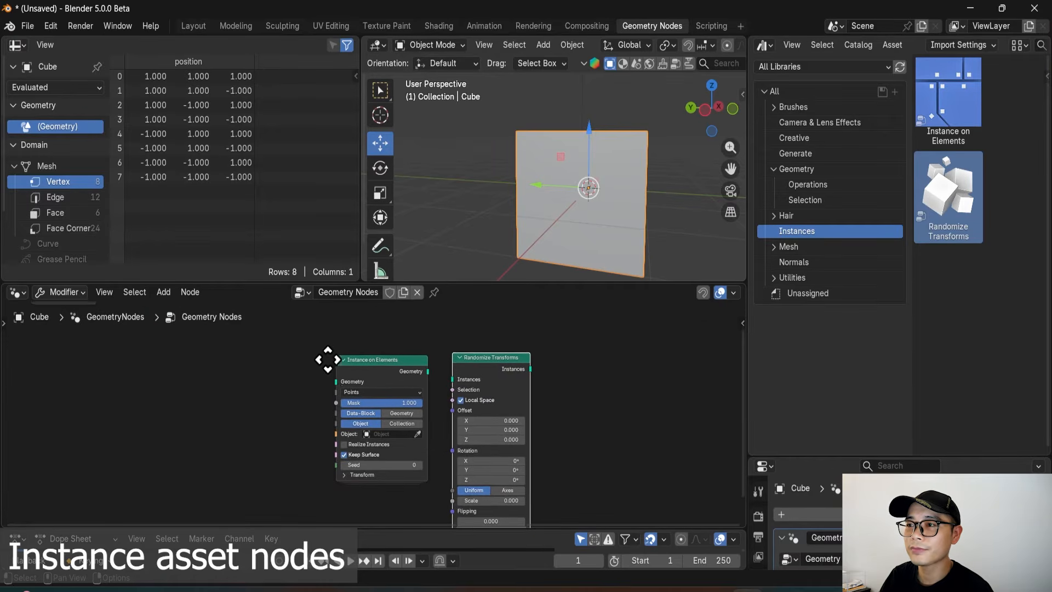
{"action": "scroll", "coordinate": [394, 404], "scroll_direction": "up", "scroll_amount": 2}
{"action": "middle_click_drag", "start_coordinate": [394, 404], "coordinate": [477, 446]}
{"action": "left_click_drag", "start_coordinate": [477, 446], "coordinate": [344, 390]}
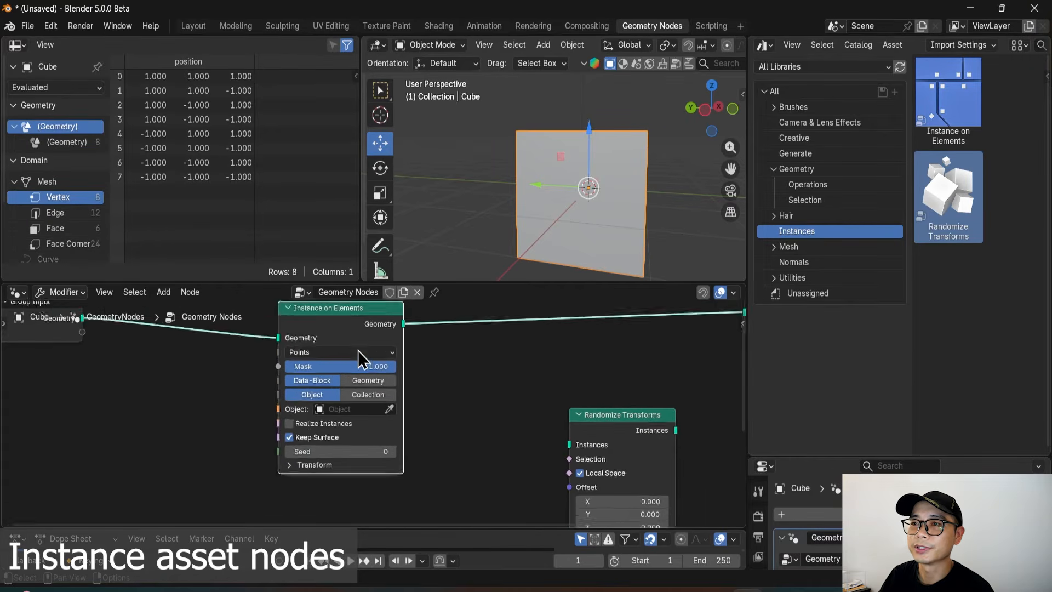
{"action": "scroll", "coordinate": [357, 350], "scroll_direction": "up", "scroll_amount": 1}
{"action": "middle_click_drag", "start_coordinate": [357, 350], "coordinate": [391, 385]}
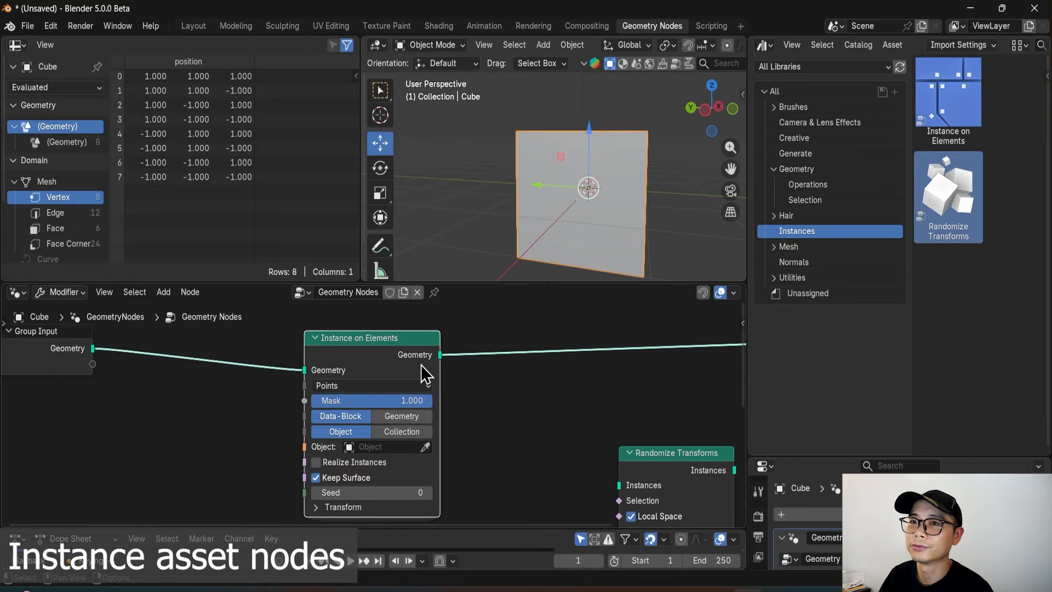
{"action": "mouse_move", "coordinate": [416, 362]}
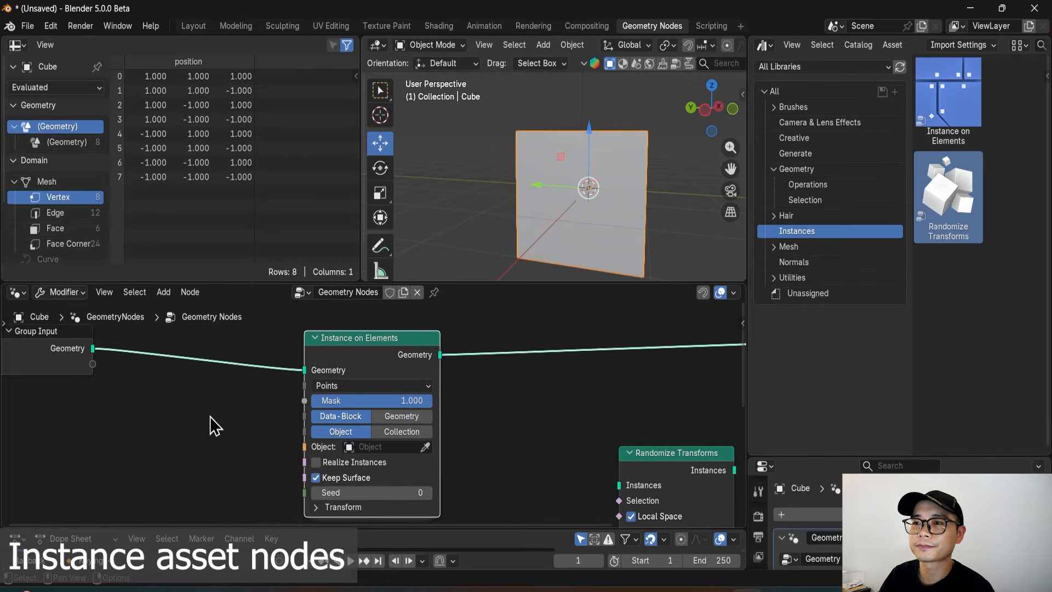
Add a Scatter on Surface node below Group Input.
{"action": "middle_click_drag", "start_coordinate": [172, 432], "coordinate": [246, 420]}
{"action": "key", "text": "shift+a"}
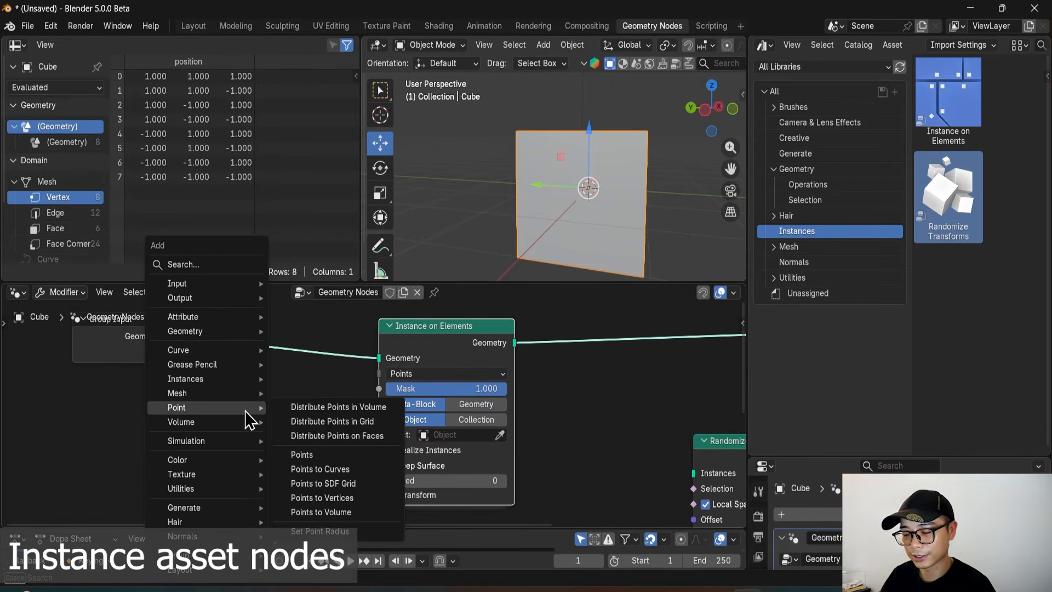
{"action": "type", "text": "scat"}
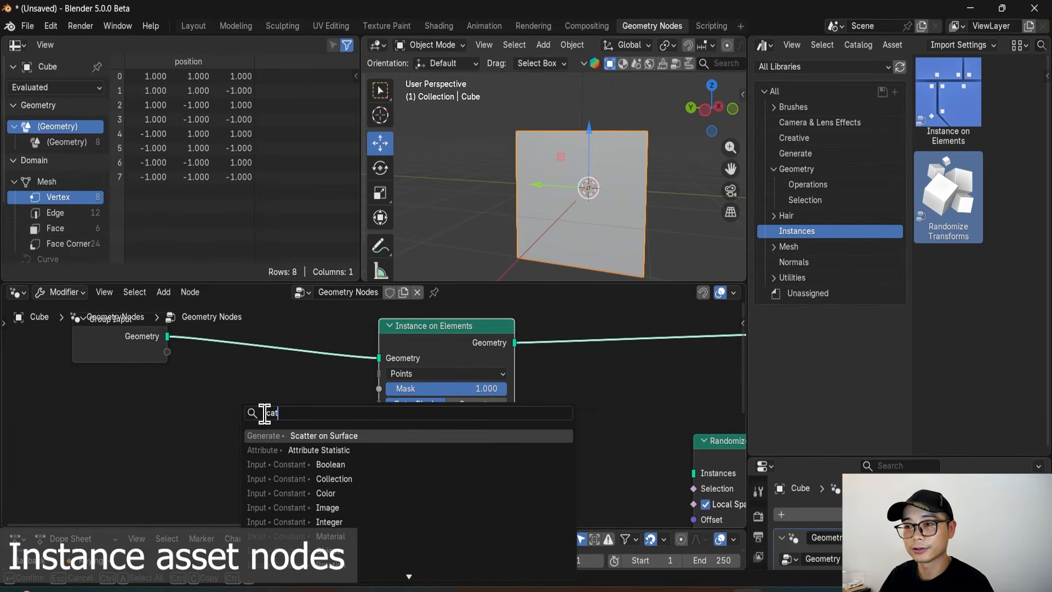
{"action": "type", "text": "ter"}
{"action": "key", "text": "Return"}
{"action": "left_click", "coordinate": [232, 403]}
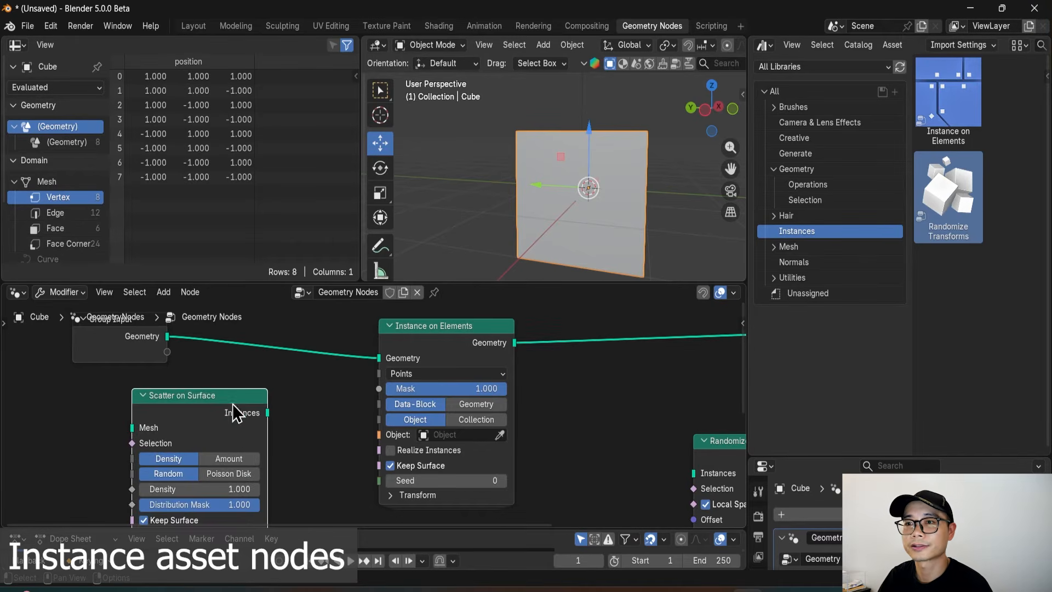
Examine the nodes inside the Scatter on Surface group, including its Randomization frame, and delete the node from the parent tree.
{"action": "key", "text": "Tab"}
{"action": "middle_click_drag", "start_coordinate": [188, 404], "coordinate": [428, 412]}
{"action": "scroll", "coordinate": [509, 427], "scroll_direction": "up", "scroll_amount": 8}
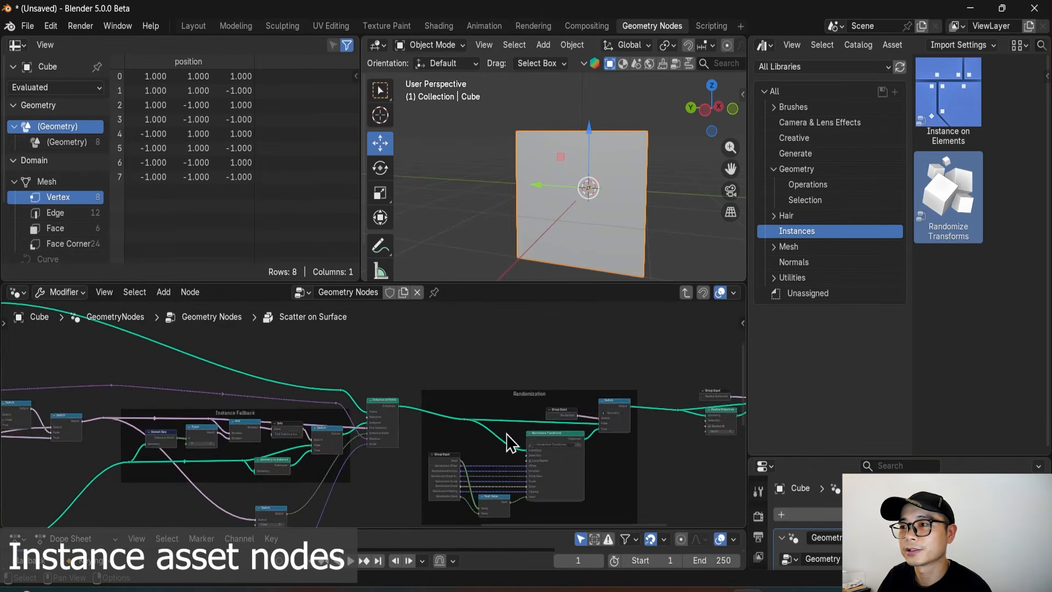
{"action": "scroll", "coordinate": [505, 433], "scroll_direction": "down", "scroll_amount": 3}
{"action": "left_click", "coordinate": [685, 293]}
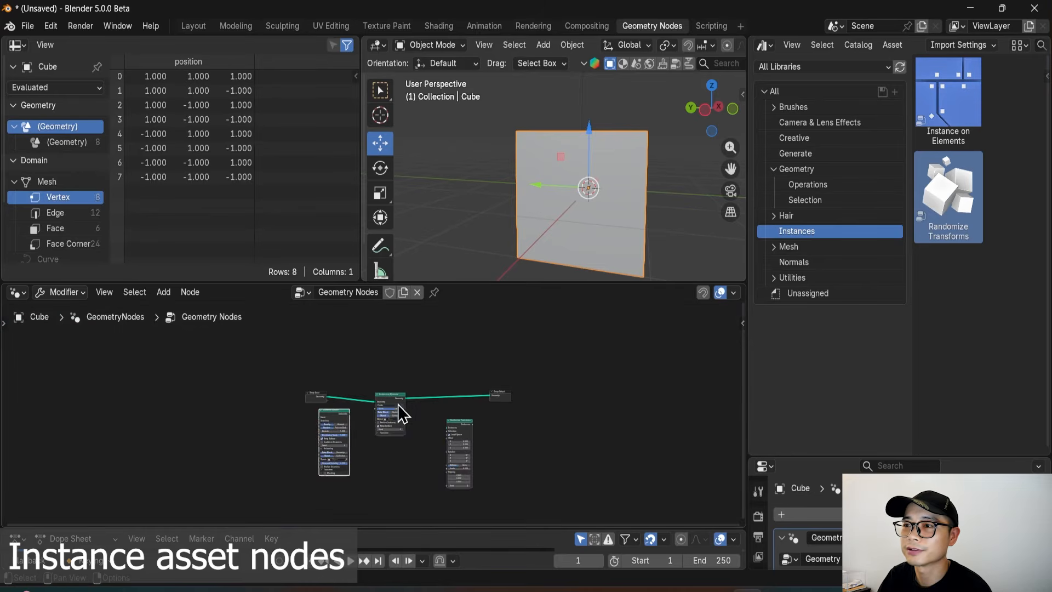
{"action": "scroll", "coordinate": [398, 404], "scroll_direction": "up", "scroll_amount": 5}
{"action": "key", "text": "x"}
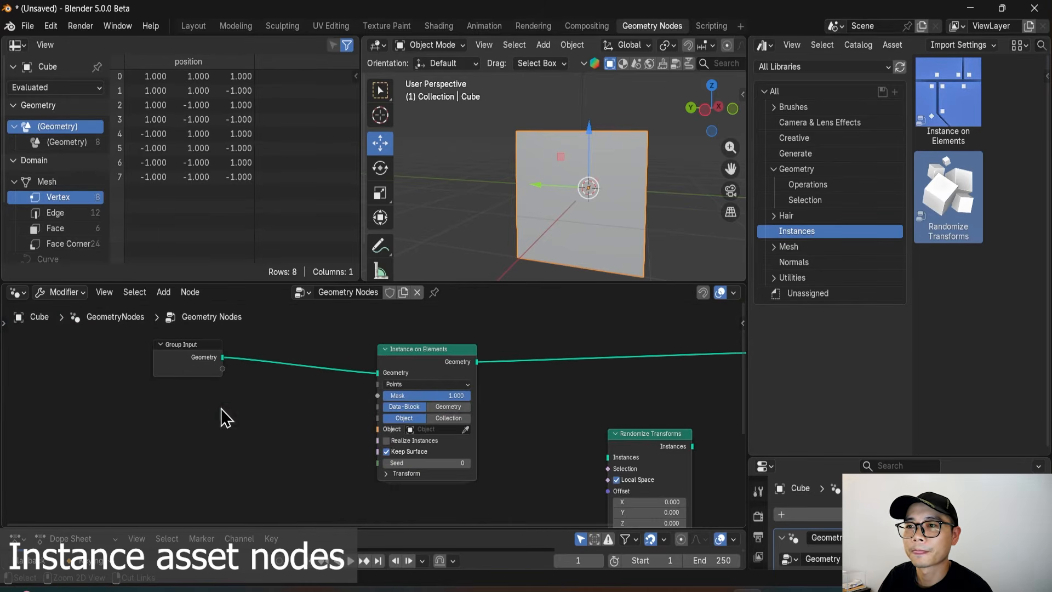
Nudge the Instance on Elements node level with its output link and view the cube from a corner.
{"action": "left_click", "coordinate": [442, 383]}
{"action": "scroll", "coordinate": [441, 361], "scroll_direction": "up", "scroll_amount": 2}
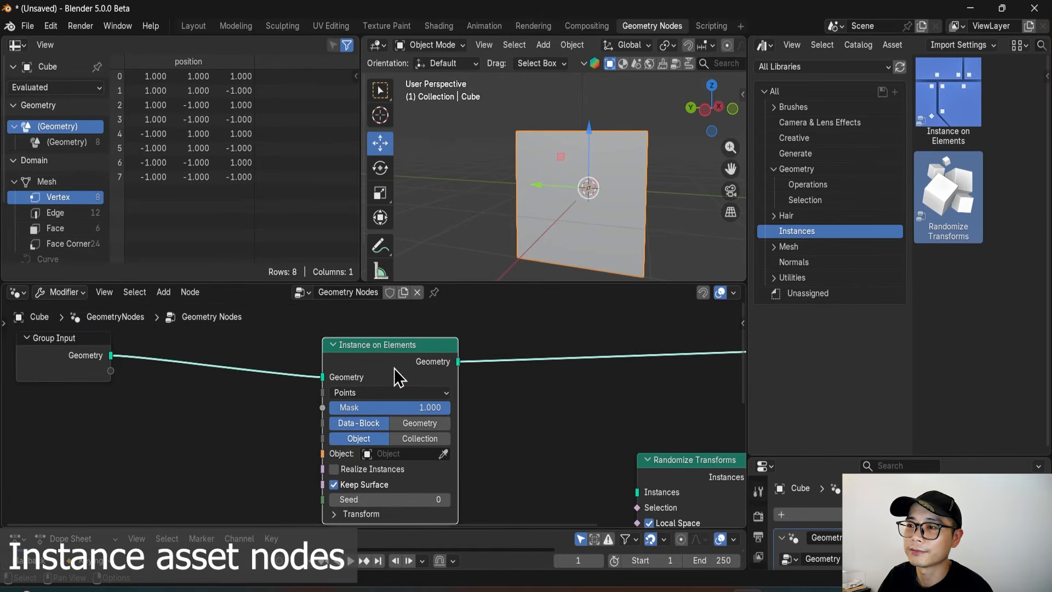
{"action": "left_click_drag", "start_coordinate": [398, 377], "coordinate": [397, 363]}
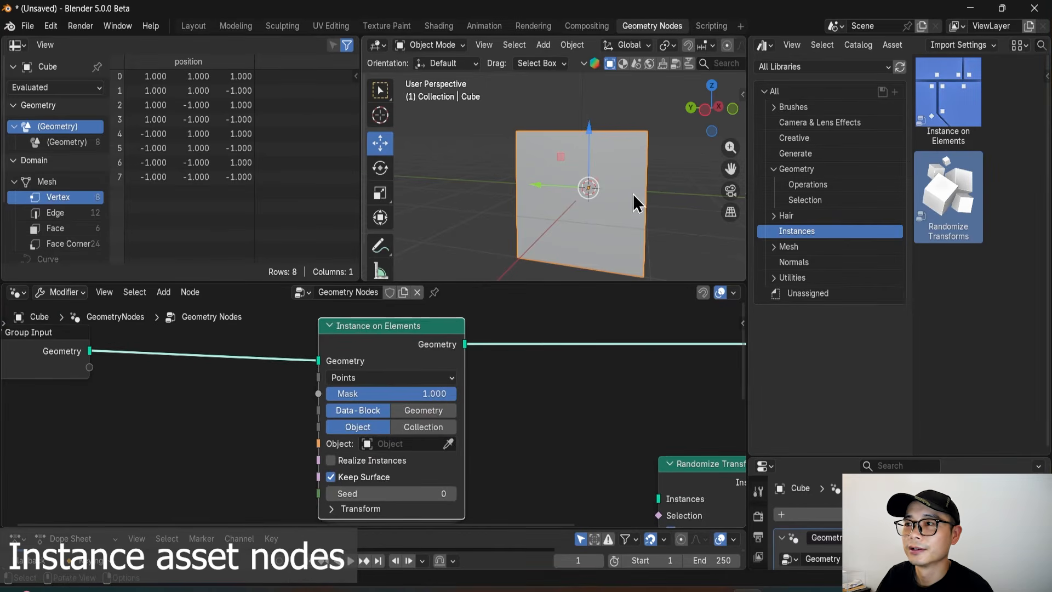
{"action": "middle_click_drag", "start_coordinate": [633, 193], "coordinate": [569, 186]}
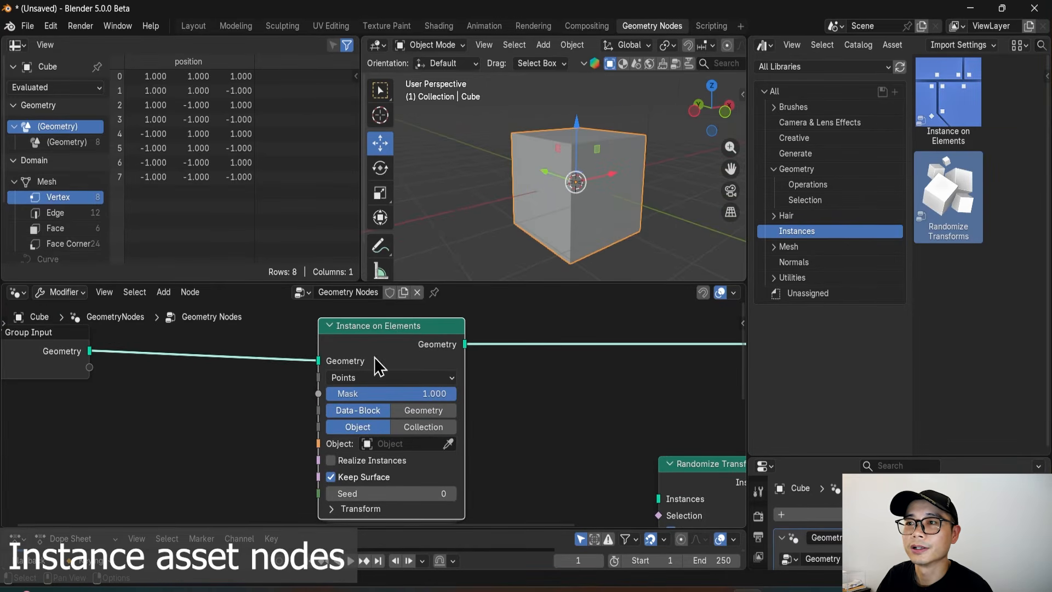
{"action": "scroll", "coordinate": [445, 375], "scroll_direction": "up", "scroll_amount": 1}
{"action": "scroll", "coordinate": [441, 374], "scroll_direction": "down", "scroll_amount": 1}
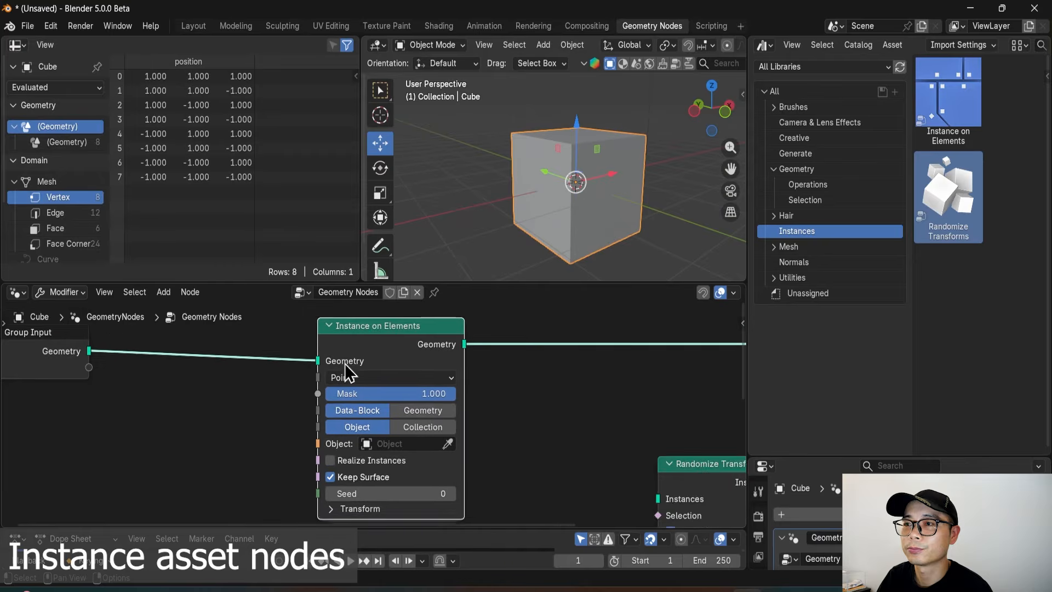
Insert a Subdivide Mesh node into the link between Group Input and Instance on Elements.
{"action": "middle_click_drag", "start_coordinate": [283, 354], "coordinate": [374, 363]}
{"action": "key", "text": "shift+a"}
{"action": "type", "text": "su"}
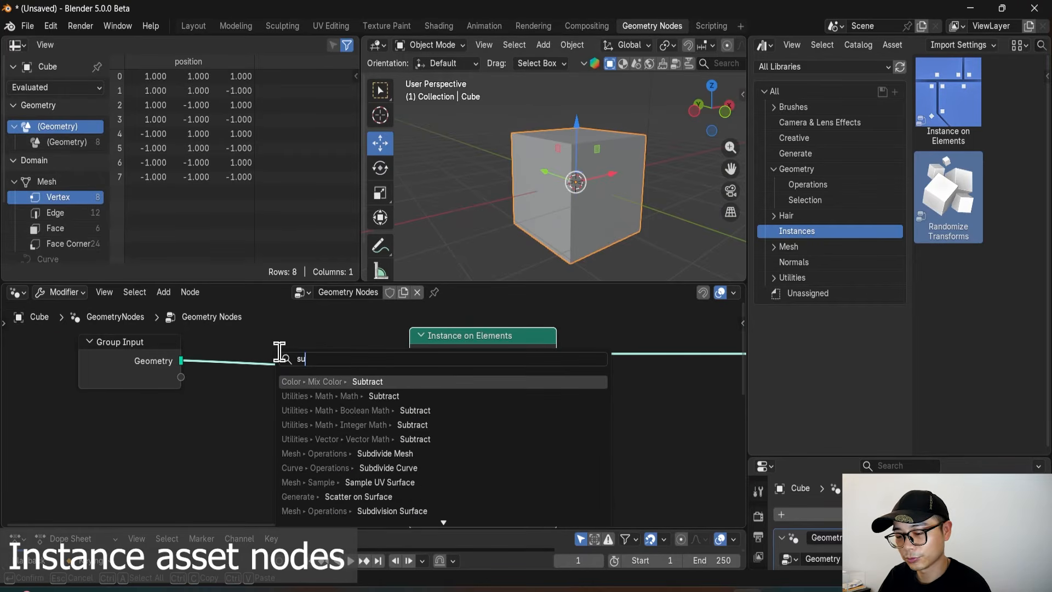
{"action": "type", "text": "b"}
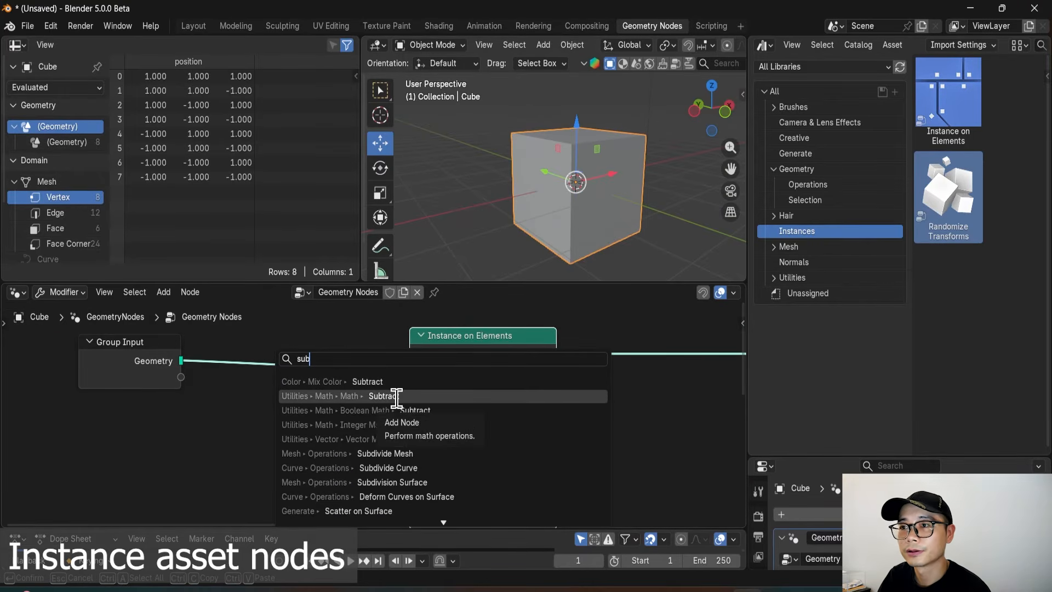
{"action": "type", "text": "d"}
{"action": "left_click", "coordinate": [402, 382]}
{"action": "left_click", "coordinate": [273, 344]}
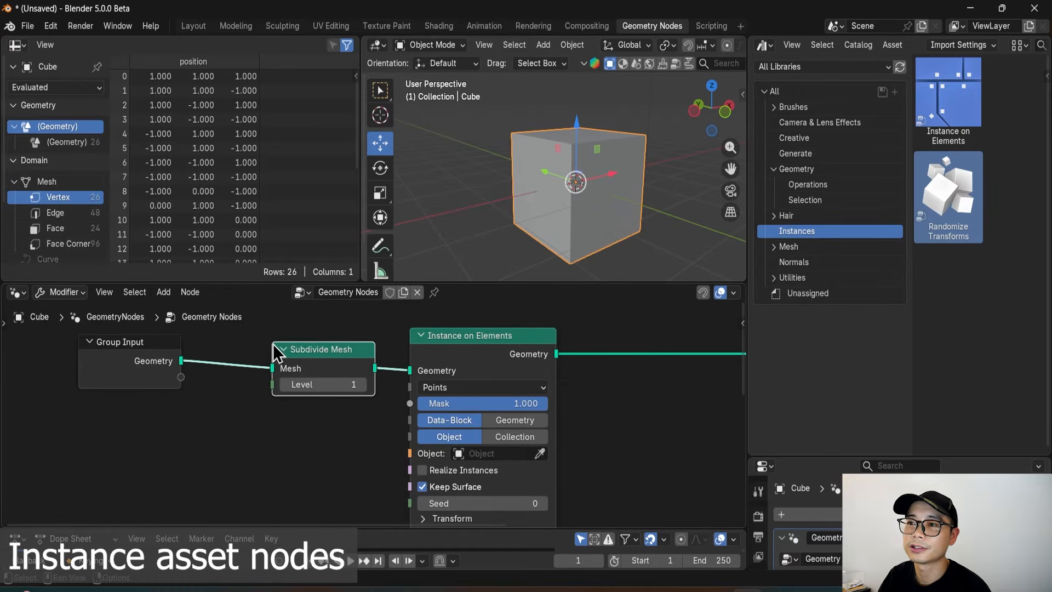
Move the Subdivide Mesh node closer to Group Input and set its level to 2.
{"action": "left_click_drag", "start_coordinate": [291, 356], "coordinate": [247, 355]}
{"action": "left_click", "coordinate": [282, 383]}
{"action": "type", "text": "2"}
{"action": "left_click", "coordinate": [317, 450]}
Examine the Instance on Elements node's settings, its group contents and the available Instance On element types.
{"action": "middle_click_drag", "start_coordinate": [338, 362], "coordinate": [451, 419]}
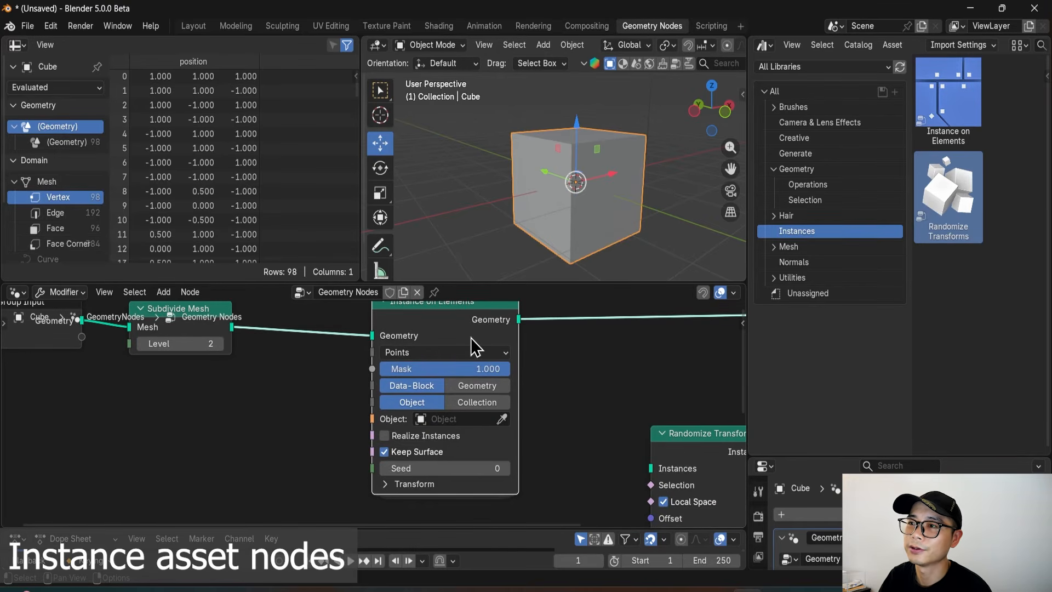
{"action": "middle_click_drag", "start_coordinate": [470, 403], "coordinate": [475, 425]}
{"action": "scroll", "coordinate": [475, 425], "scroll_direction": "up", "scroll_amount": 1}
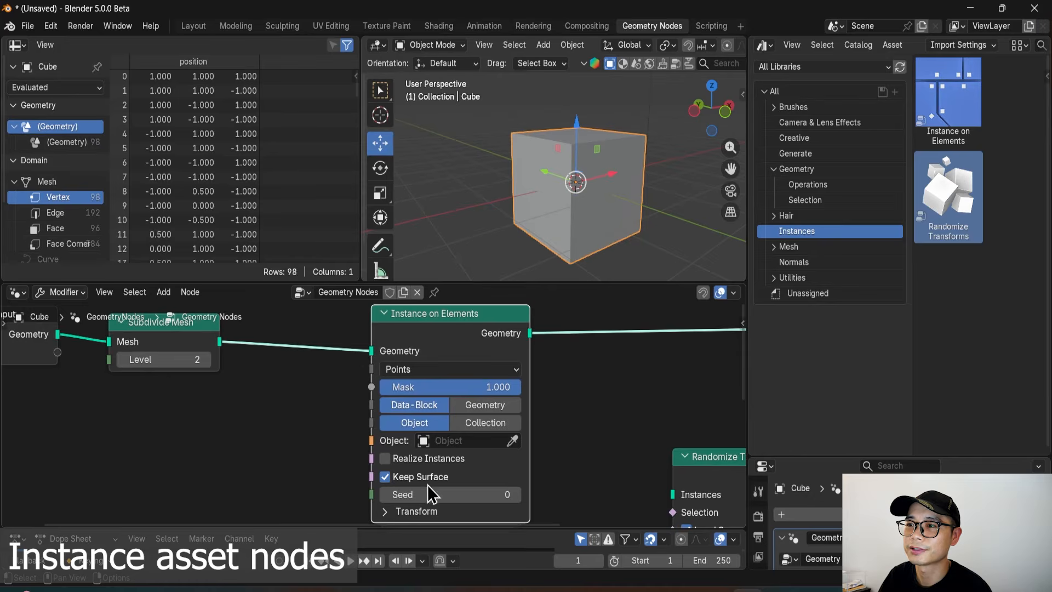
{"action": "mouse_move", "coordinate": [416, 465]}
{"action": "middle_mouse_down"}
{"action": "mouse_move", "coordinate": [419, 426]}
{"action": "mouse_move", "coordinate": [439, 451]}
{"action": "mouse_move", "coordinate": [421, 465]}
{"action": "middle_mouse_up"}
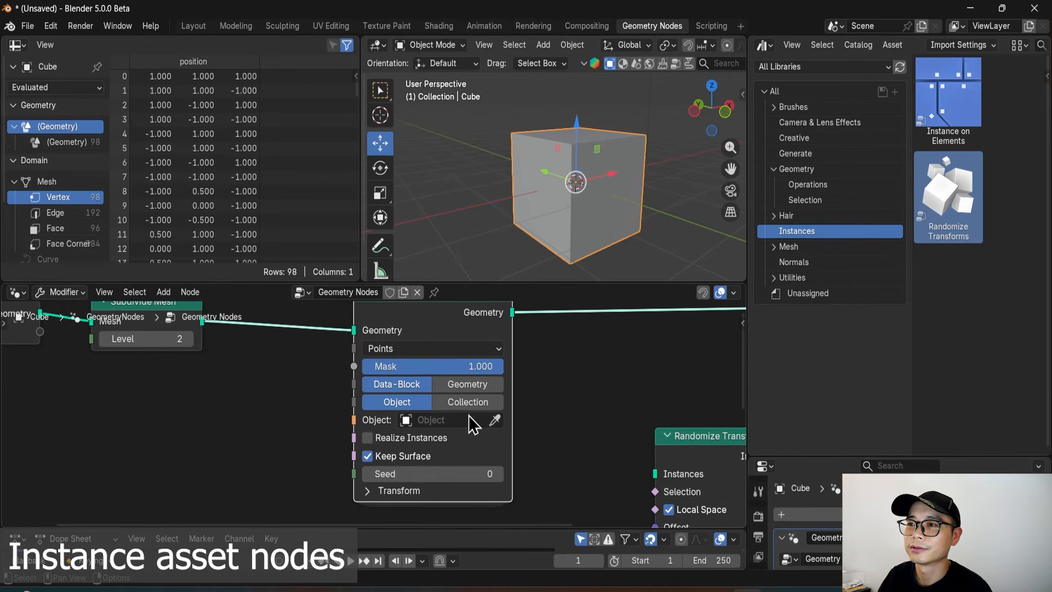
{"action": "scroll", "coordinate": [438, 378], "scroll_direction": "up", "scroll_amount": 1}
{"action": "middle_click_drag", "start_coordinate": [414, 372], "coordinate": [407, 422]}
{"action": "left_click", "coordinate": [419, 394]}
{"action": "left_click", "coordinate": [419, 393]}
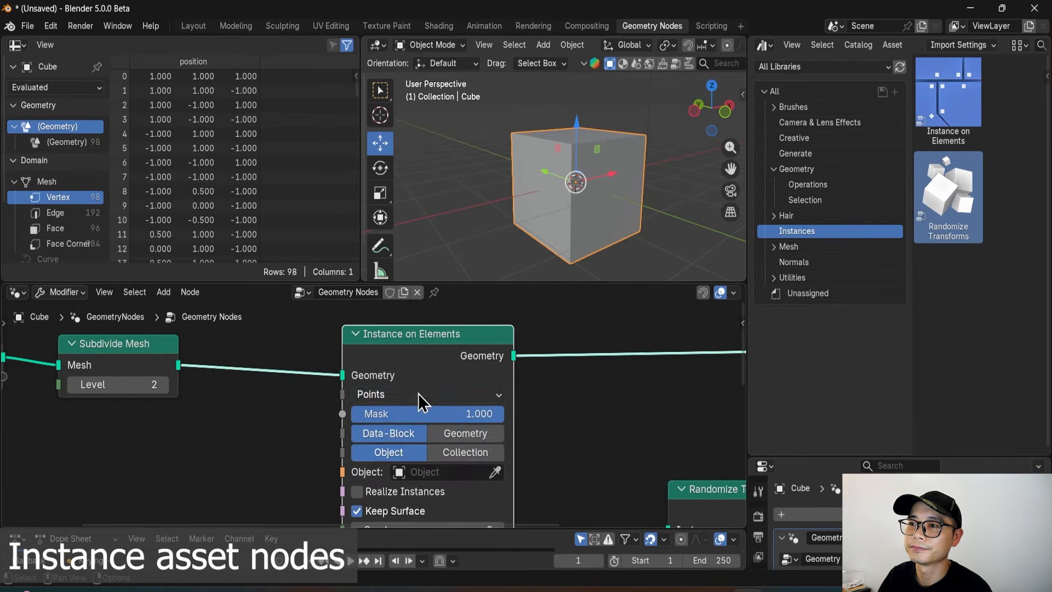
{"action": "key", "text": "Tab"}
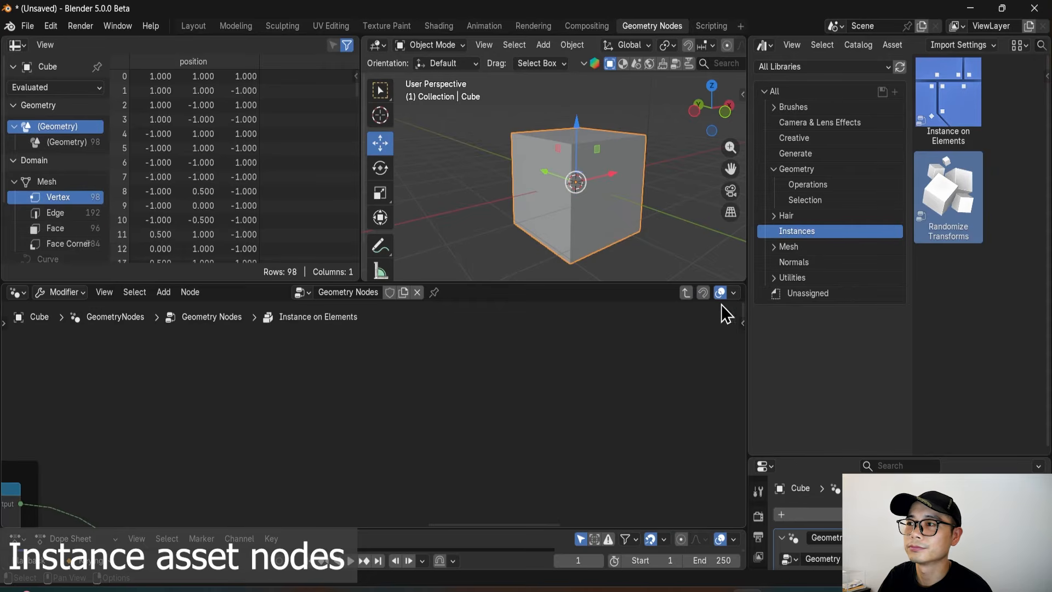
{"action": "key", "text": "Tab"}
{"action": "left_click", "coordinate": [436, 398]}
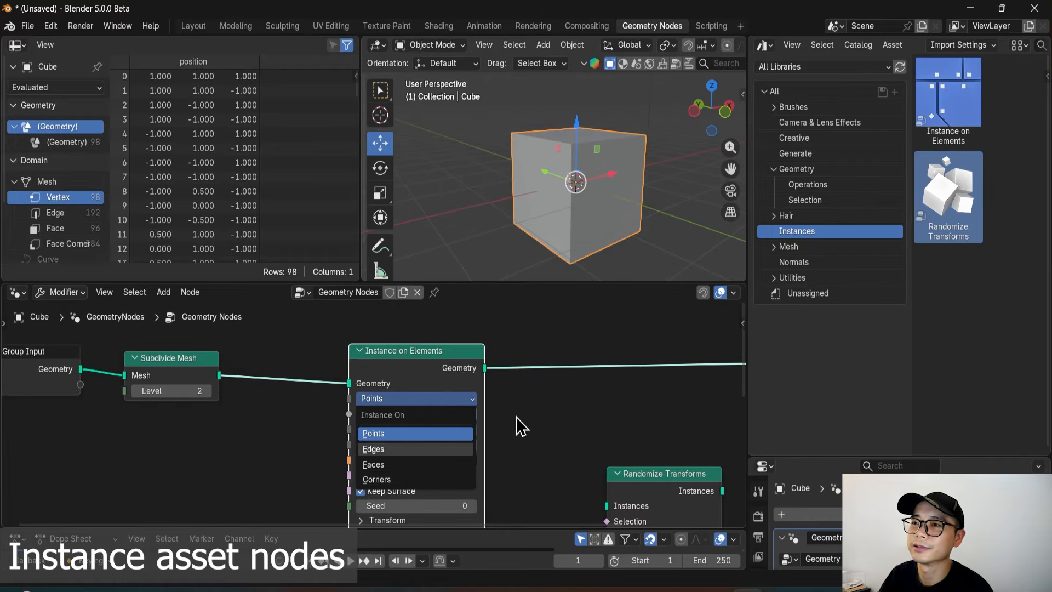
{"action": "middle_click_drag", "start_coordinate": [450, 401], "coordinate": [435, 378]}
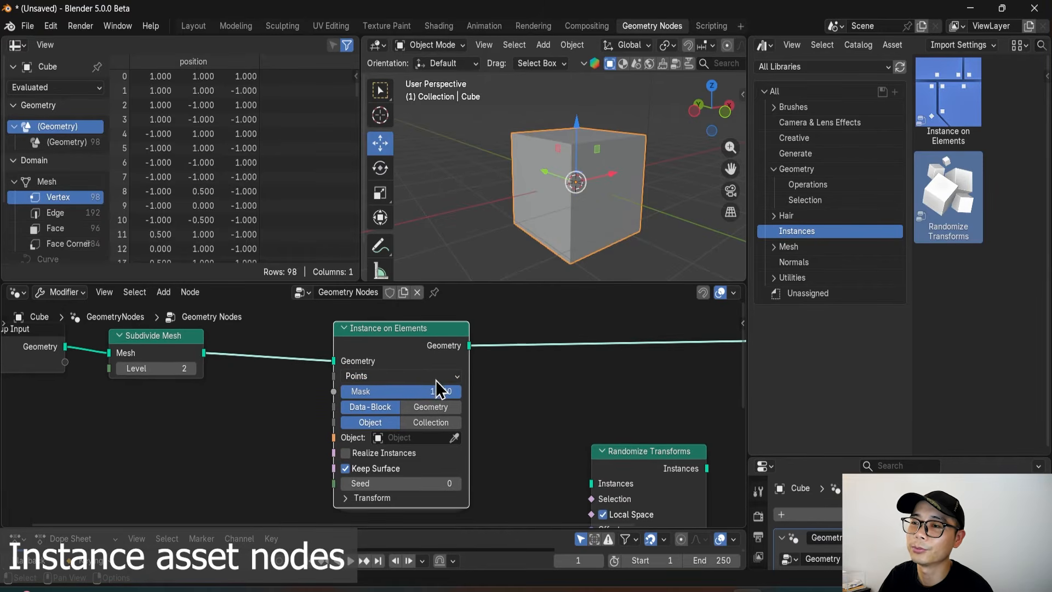
Move the Randomize Transforms node up and closer to the Instance on Elements node.
{"action": "scroll", "coordinate": [548, 438], "scroll_direction": "down", "scroll_amount": 1}
{"action": "left_click_drag", "start_coordinate": [573, 451], "coordinate": [556, 400]}
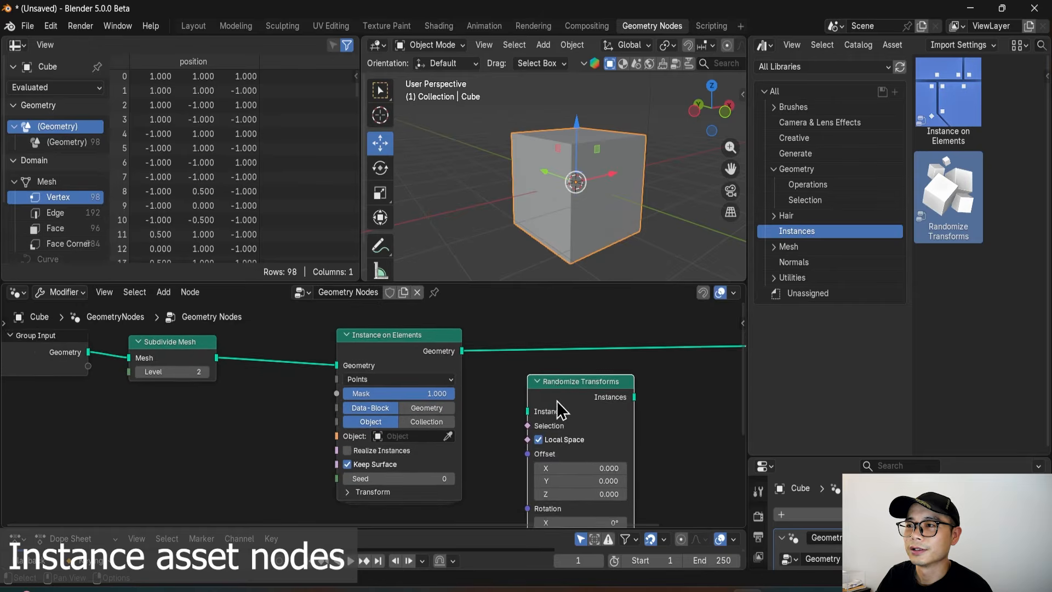
{"action": "middle_click_drag", "start_coordinate": [557, 401], "coordinate": [542, 411]}
{"action": "scroll", "coordinate": [371, 413], "scroll_direction": "up", "scroll_amount": 1}
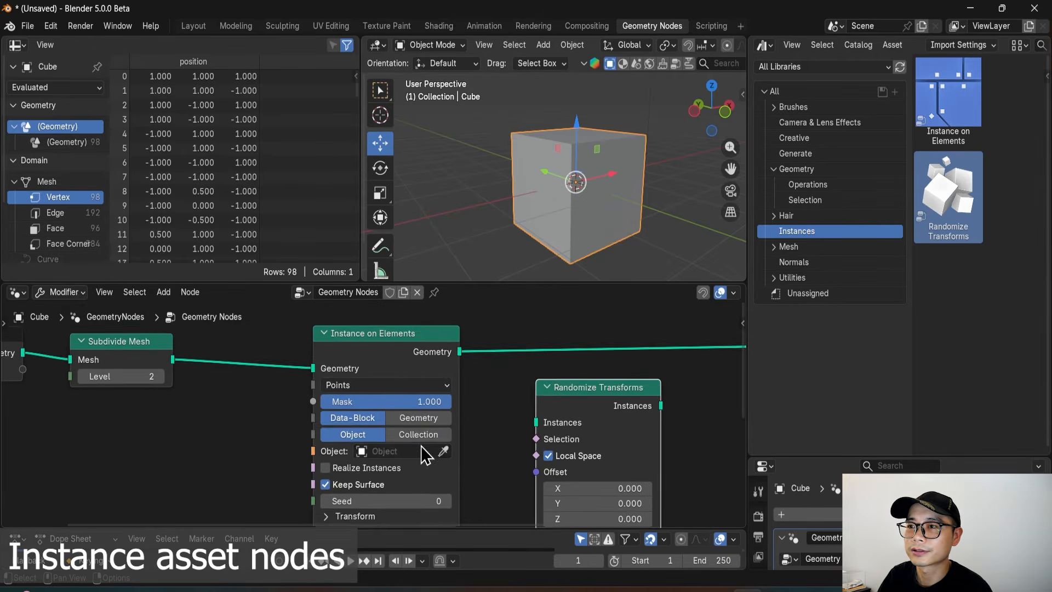
Switch Instance on Elements to a Geometry instance source and connect the Subdivide Mesh output to its Instance input.
{"action": "left_click", "coordinate": [421, 420]}
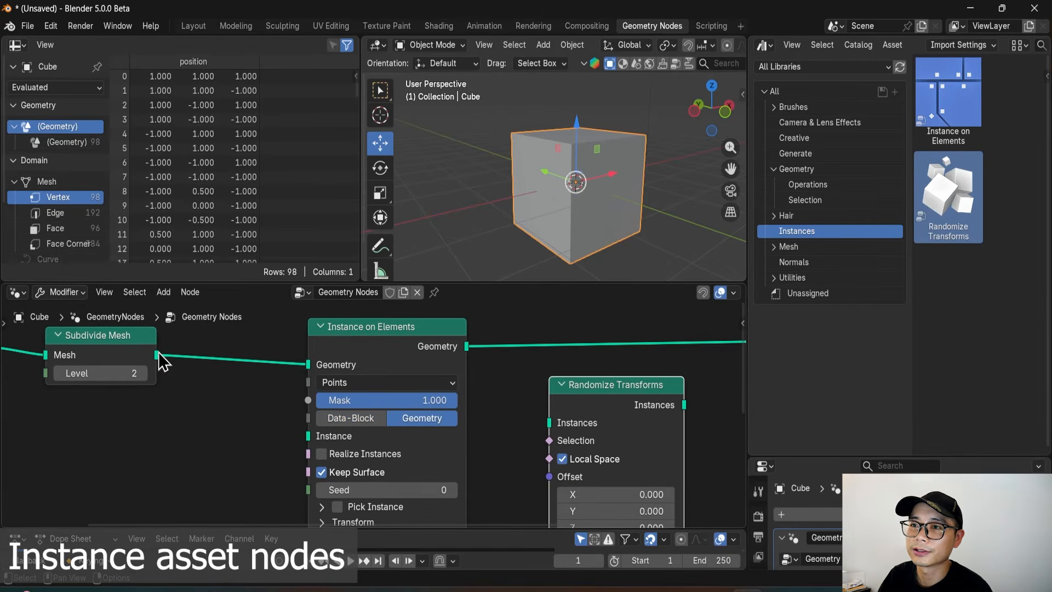
{"action": "left_click_drag", "start_coordinate": [159, 353], "coordinate": [317, 445]}
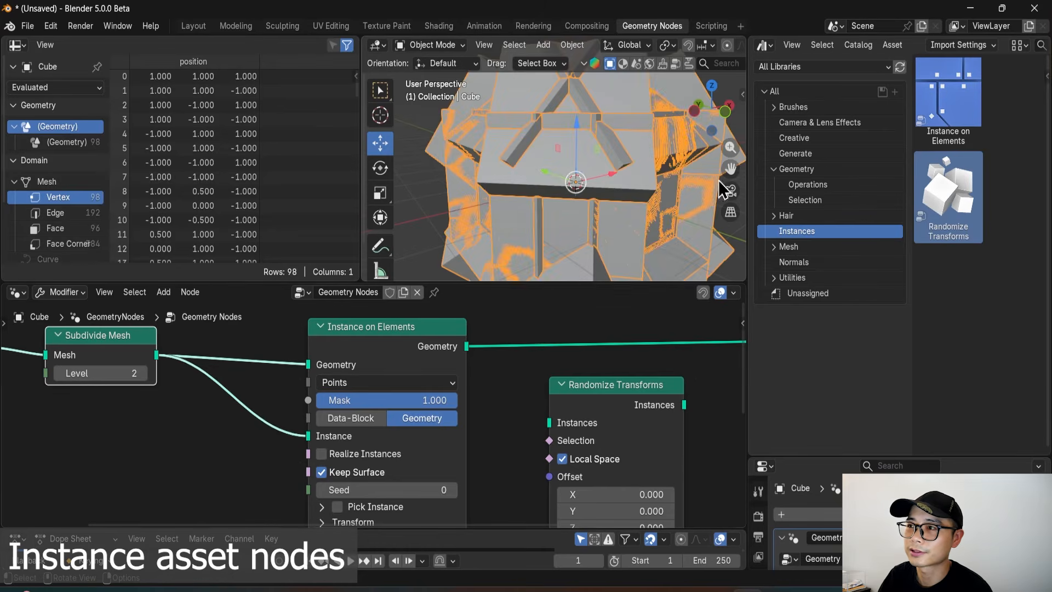
{"action": "scroll", "coordinate": [628, 203], "scroll_direction": "down", "scroll_amount": 3}
{"action": "middle_click_drag", "start_coordinate": [626, 203], "coordinate": [602, 206]}
{"action": "middle_click_drag", "start_coordinate": [615, 357], "coordinate": [532, 374]}
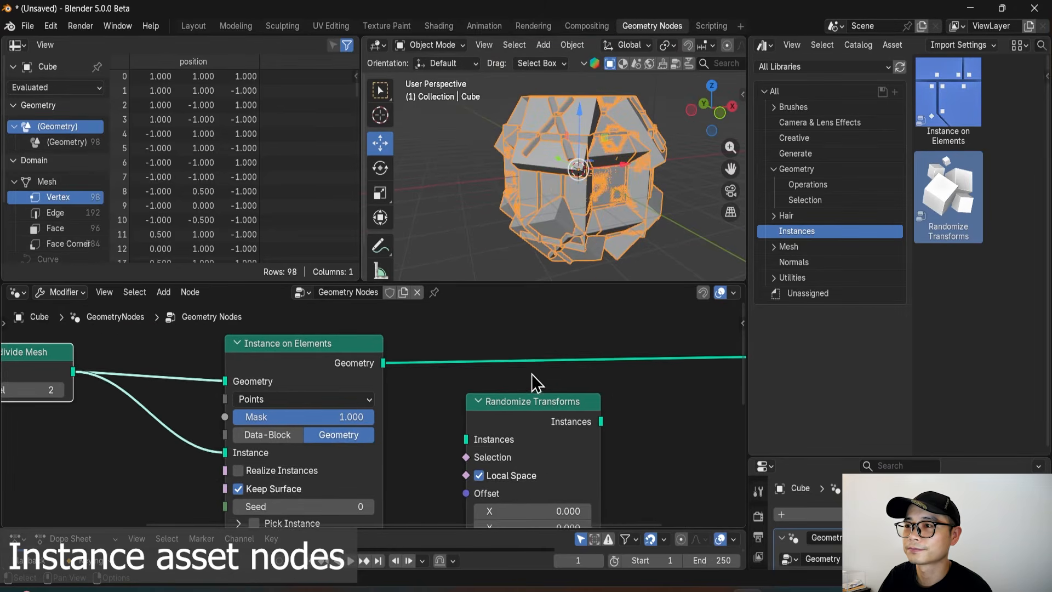
Expand the Transform settings of Instance on Elements and review the surface offset, rotation and scale options.
{"action": "middle_click_drag", "start_coordinate": [478, 400], "coordinate": [559, 355]}
{"action": "scroll", "coordinate": [430, 415], "scroll_direction": "up", "scroll_amount": 1}
{"action": "middle_click_drag", "start_coordinate": [350, 442], "coordinate": [354, 438]}
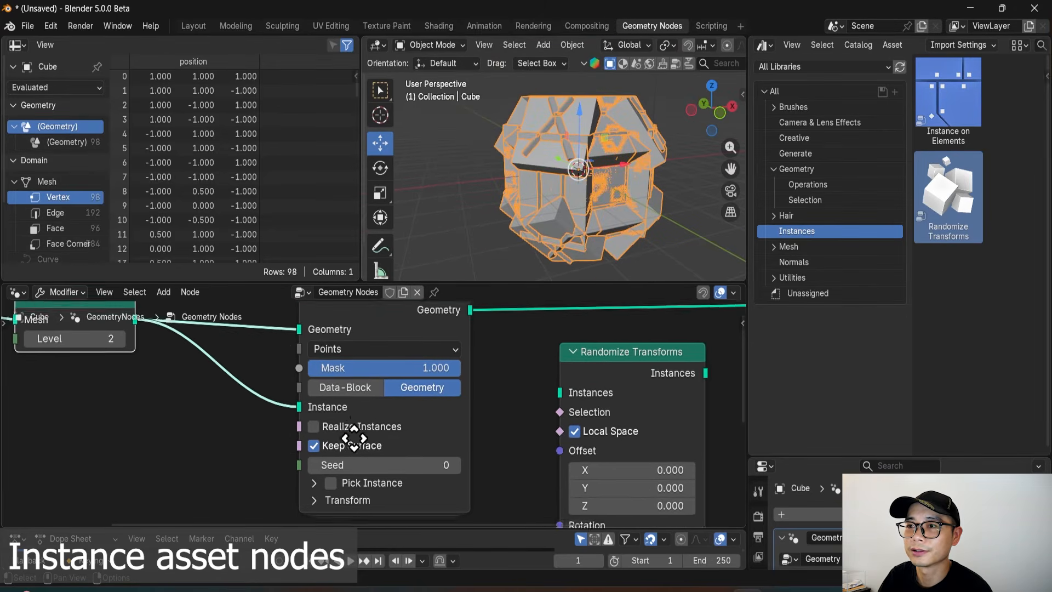
{"action": "scroll", "coordinate": [324, 461], "scroll_direction": "down", "scroll_amount": 2, "text": "shift"}
{"action": "left_click", "coordinate": [323, 465]}
{"action": "scroll", "coordinate": [328, 463], "scroll_direction": "down", "scroll_amount": 3, "text": "shift"}
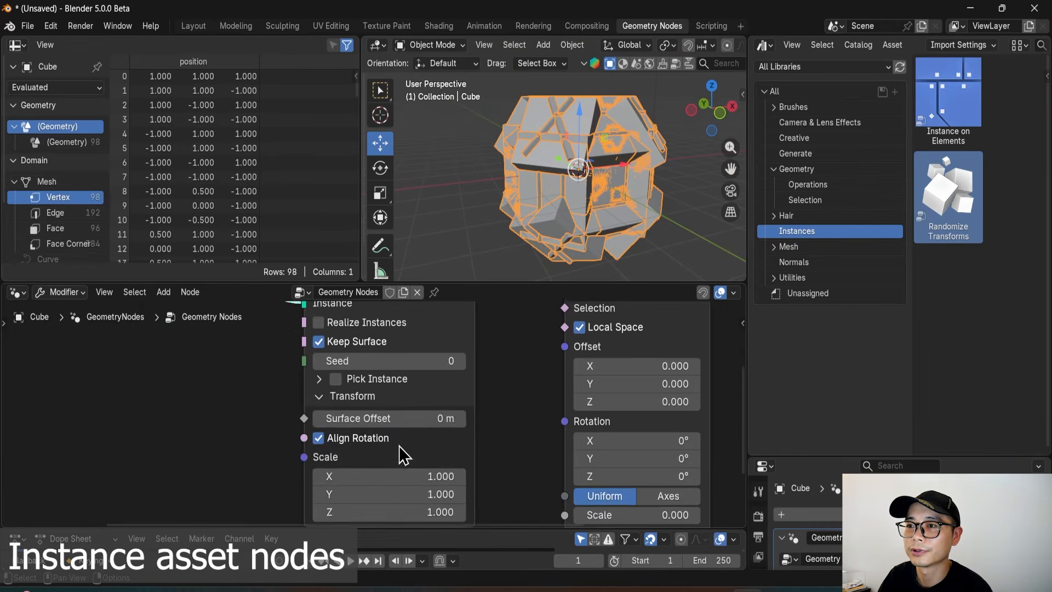
{"action": "scroll", "coordinate": [328, 422], "scroll_direction": "up", "scroll_amount": 2, "text": "shift"}
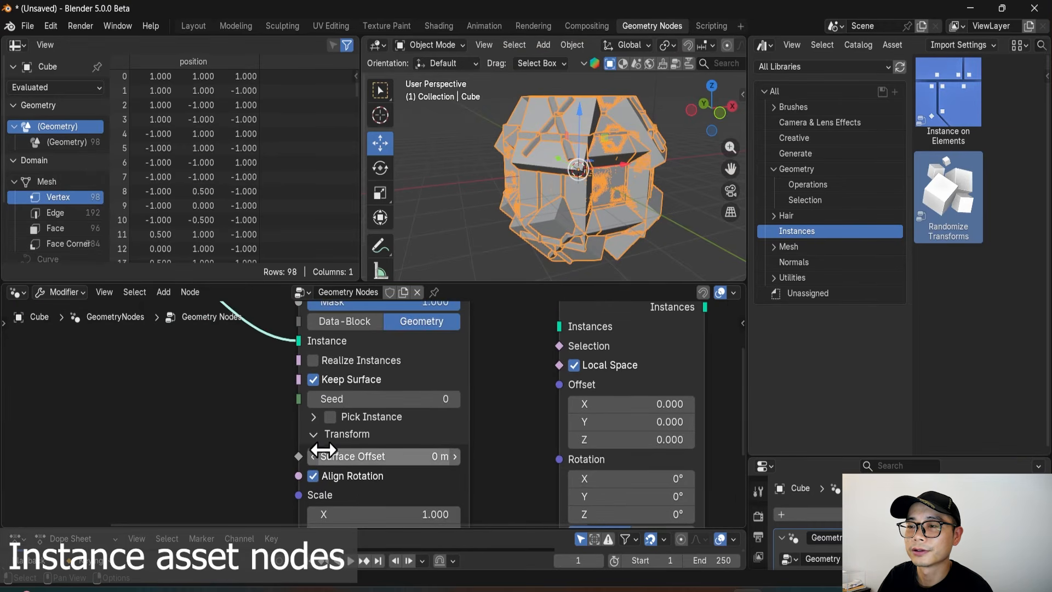
{"action": "scroll", "coordinate": [340, 465], "scroll_direction": "down", "scroll_amount": 1}
{"action": "scroll", "coordinate": [368, 438], "scroll_direction": "down", "scroll_amount": 4, "text": "shift"}
{"action": "scroll", "coordinate": [363, 463], "scroll_direction": "up", "scroll_amount": 2, "text": "shift"}
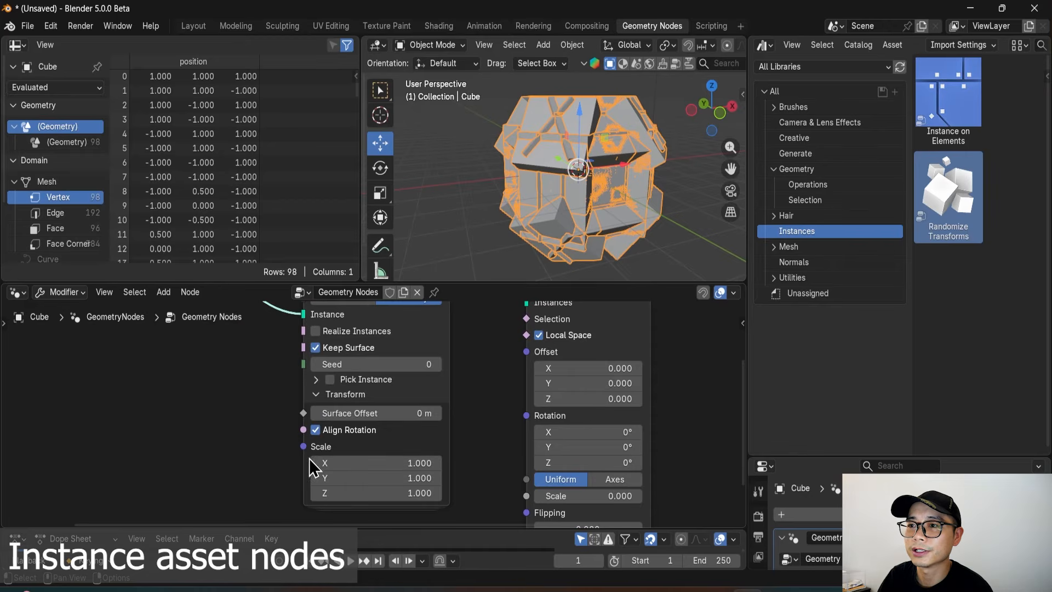
Add a Value node connected to the Scale input of Instance on Elements and set it to 0.1.
{"action": "left_click_drag", "start_coordinate": [303, 446], "coordinate": [261, 472]}
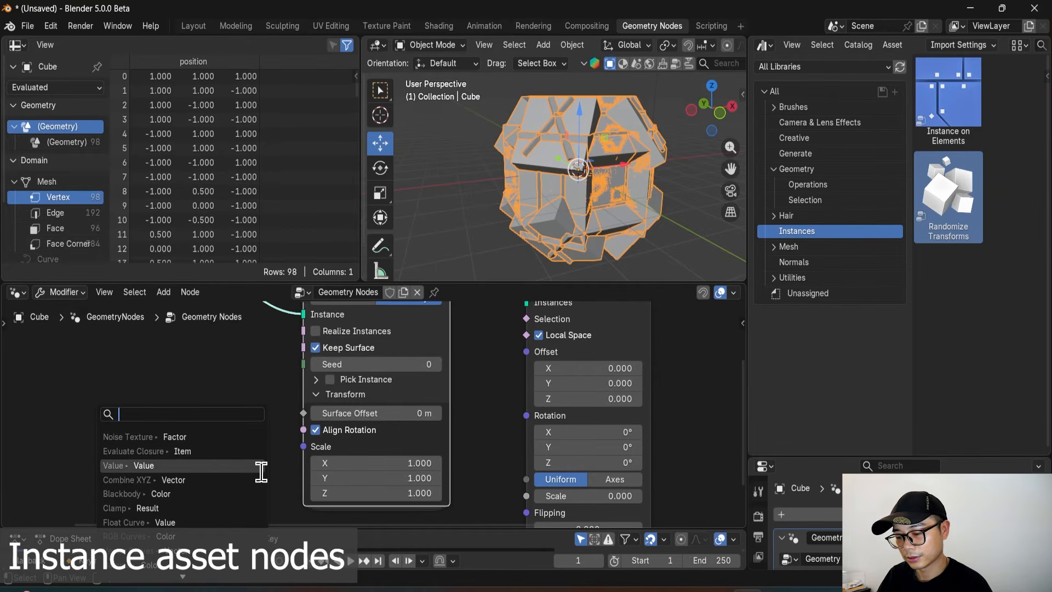
{"action": "type", "text": "valu"}
{"action": "left_click", "coordinate": [242, 436]}
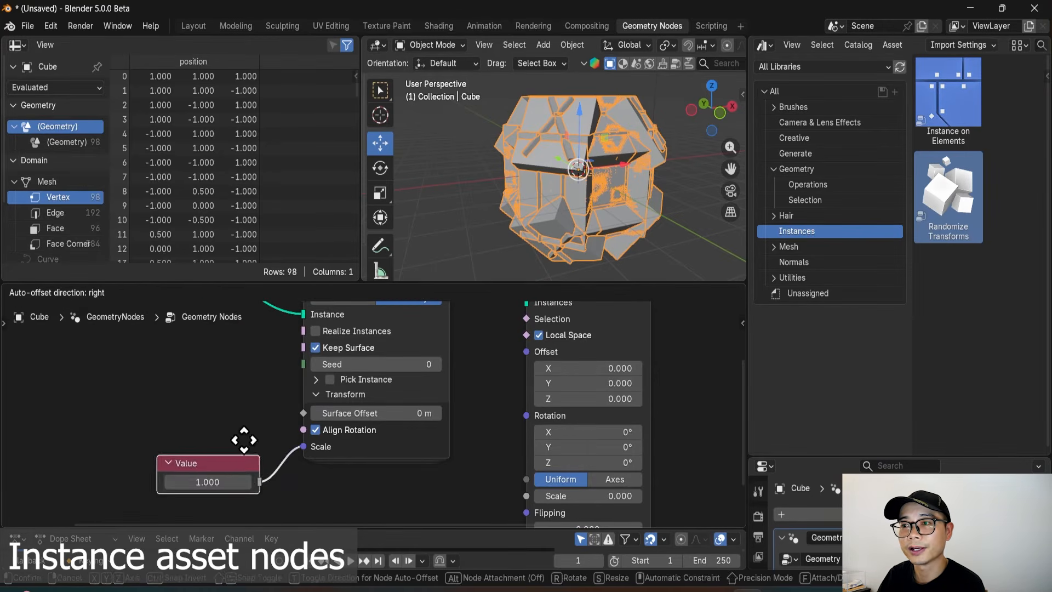
{"action": "left_click", "coordinate": [236, 488]}
{"action": "left_click", "coordinate": [217, 475]}
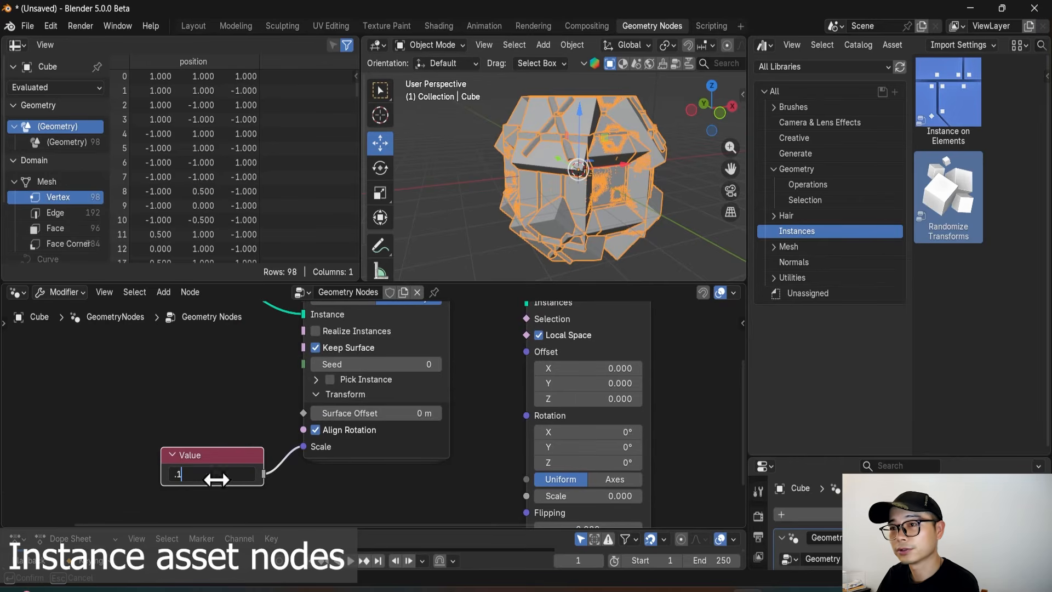
{"action": "key", "text": "Return"}
Insert the Randomize Transforms node into the link between Instance on Elements and Group Output.
{"action": "scroll", "coordinate": [519, 384], "scroll_direction": "down", "scroll_amount": 2}
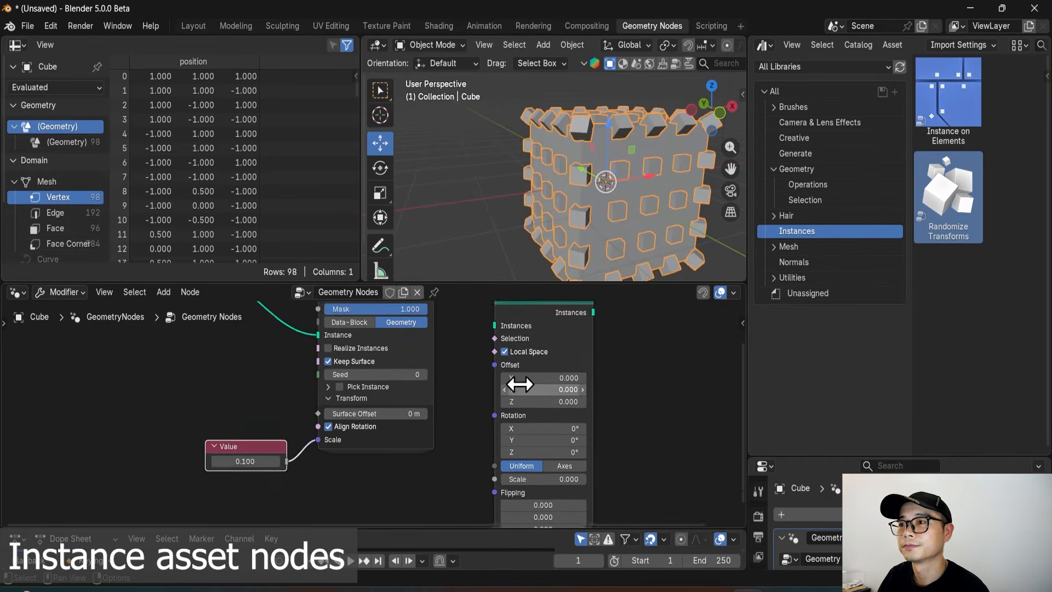
{"action": "middle_click_drag", "start_coordinate": [519, 384], "coordinate": [433, 450]}
{"action": "left_click_drag", "start_coordinate": [447, 379], "coordinate": [463, 347]}
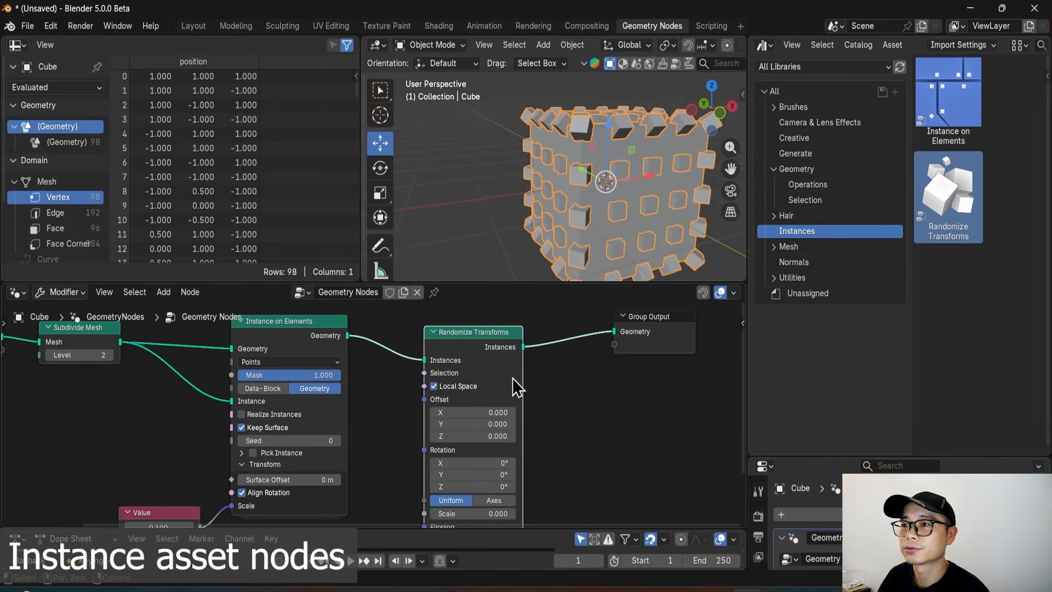
Examine both instance nodes' inputs and the geometry hierarchy in the spreadsheet to see what is being passed on.
{"action": "scroll", "coordinate": [500, 416], "scroll_direction": "up", "scroll_amount": 1}
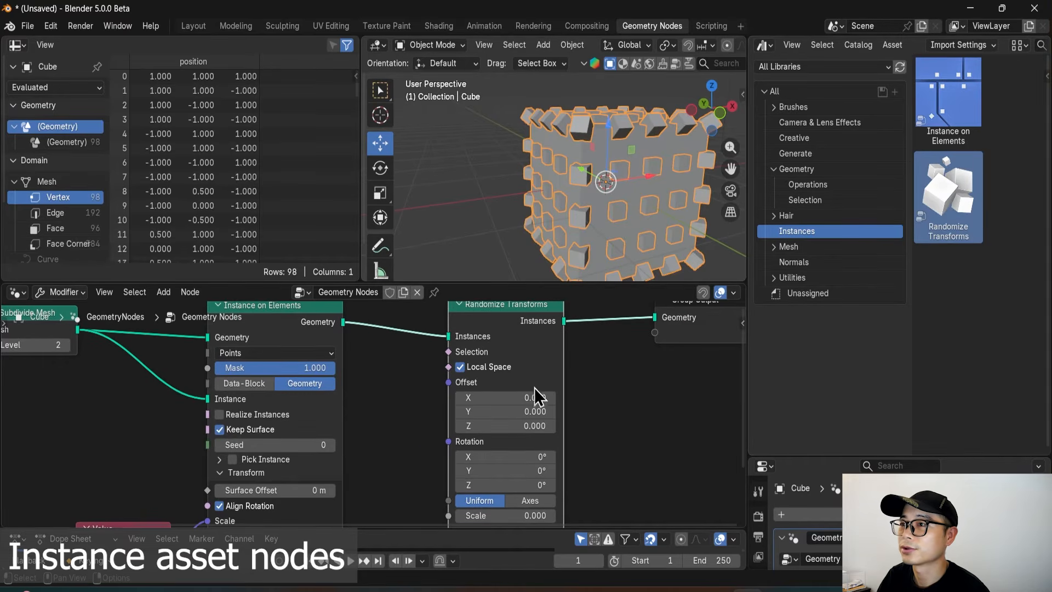
{"action": "scroll", "coordinate": [536, 395], "scroll_direction": "up", "scroll_amount": 2}
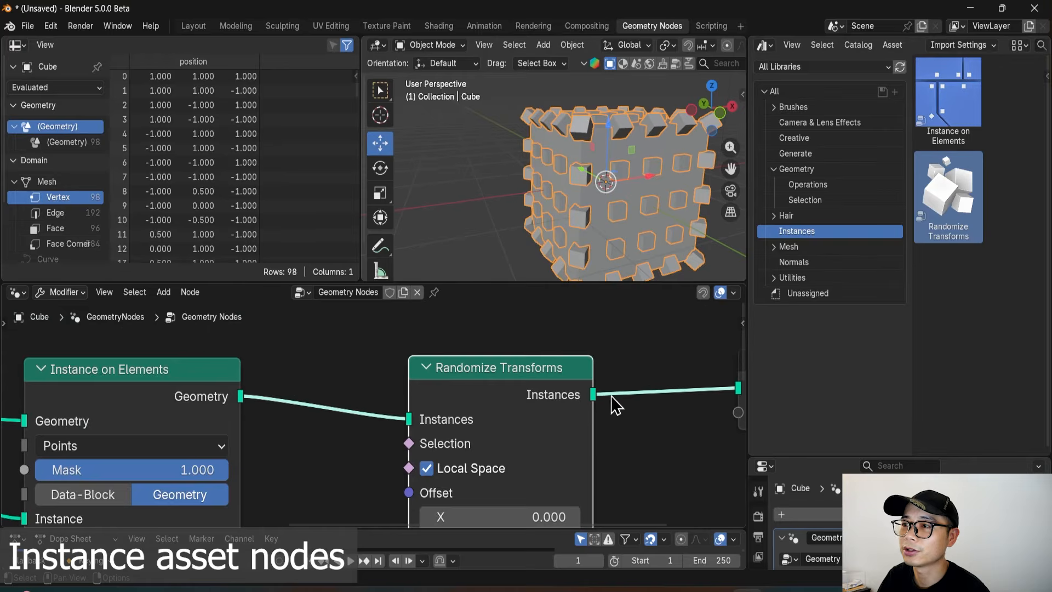
{"action": "scroll", "coordinate": [610, 395], "scroll_direction": "down", "scroll_amount": 3}
{"action": "middle_click_drag", "start_coordinate": [482, 470], "coordinate": [560, 388]}
{"action": "middle_click_drag", "start_coordinate": [375, 448], "coordinate": [387, 423]}
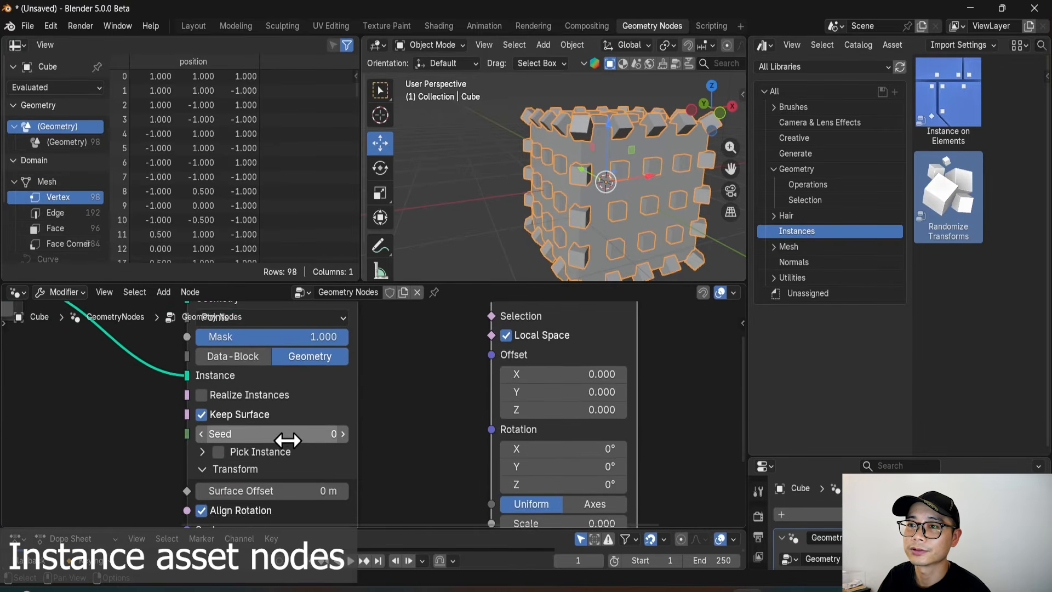
{"action": "mouse_move", "coordinate": [282, 438]}
{"action": "middle_mouse_down"}
{"action": "mouse_move", "coordinate": [295, 411]}
{"action": "mouse_move", "coordinate": [265, 430]}
{"action": "middle_mouse_up"}
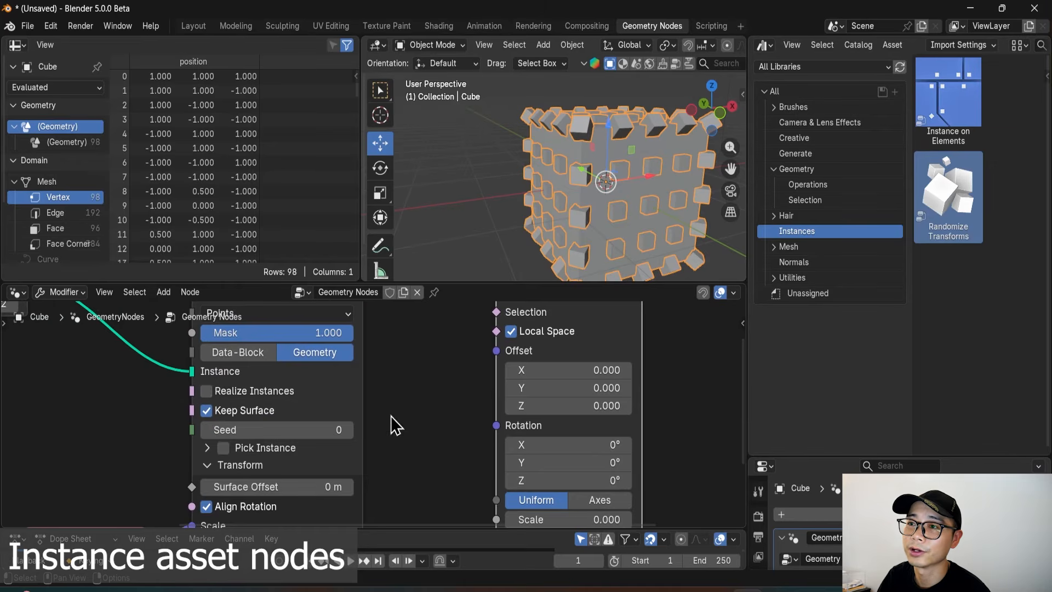
{"action": "middle_click_drag", "start_coordinate": [390, 416], "coordinate": [314, 409]}
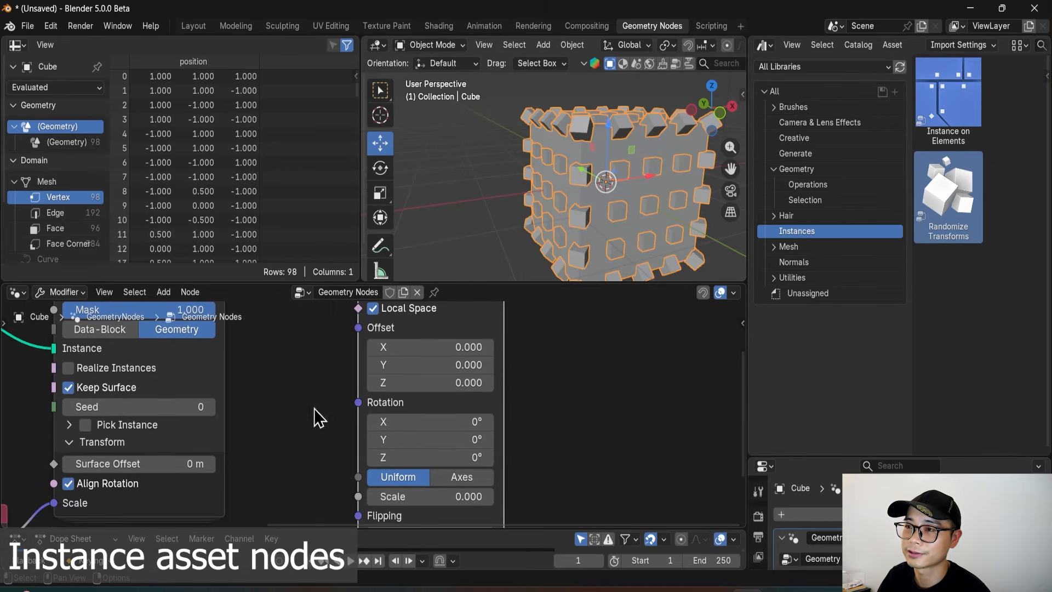
{"action": "left_click", "coordinate": [69, 143]}
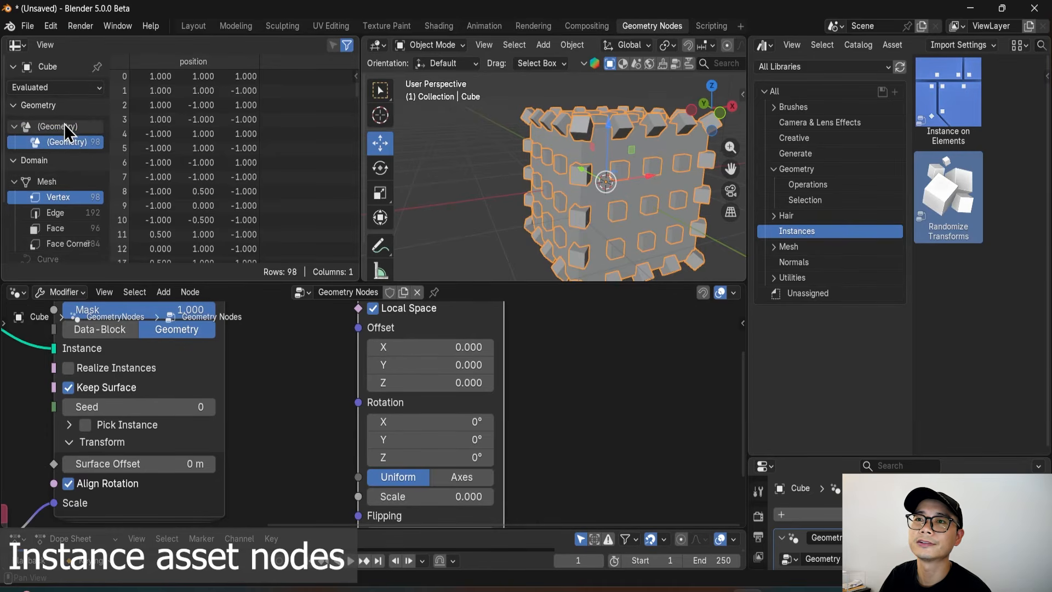
{"action": "left_click", "coordinate": [74, 124]}
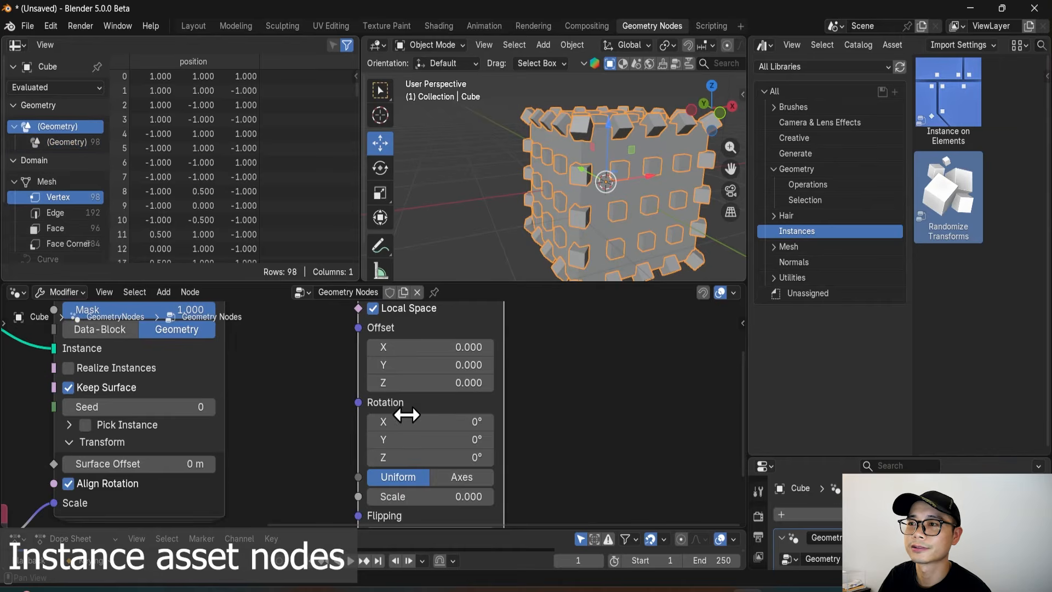
Set the X rotation of the Randomize Transforms node to 186°.
{"action": "scroll", "coordinate": [422, 427], "scroll_direction": "down", "scroll_amount": 1}
{"action": "scroll", "coordinate": [430, 427], "scroll_direction": "down", "scroll_amount": 4}
{"action": "middle_click_drag", "start_coordinate": [421, 476], "coordinate": [426, 439]}
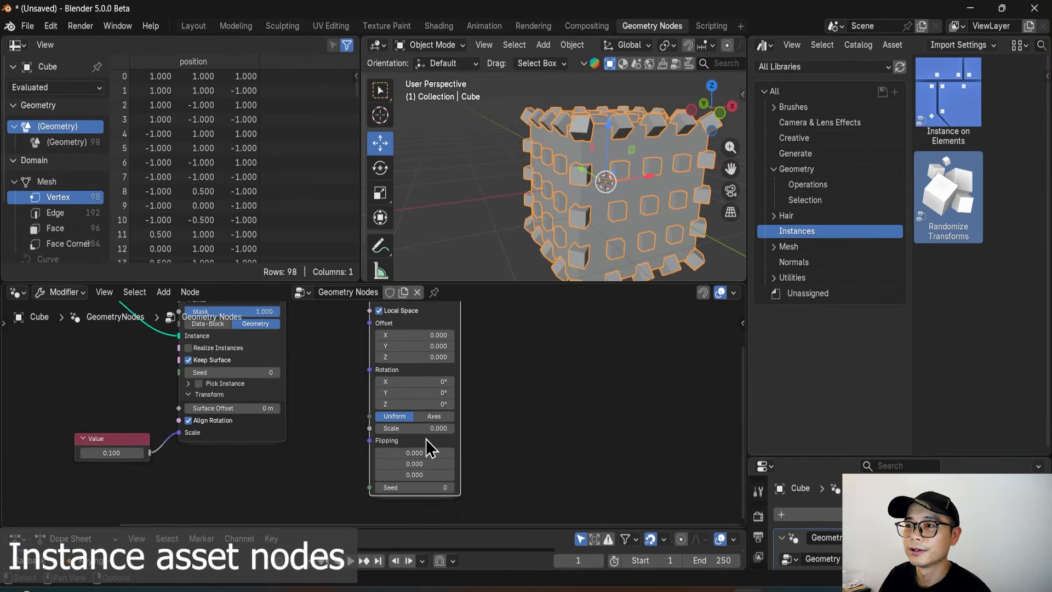
{"action": "scroll", "coordinate": [426, 439], "scroll_direction": "up", "scroll_amount": 4}
{"action": "middle_click_drag", "start_coordinate": [440, 387], "coordinate": [428, 441]}
{"action": "mouse_move", "coordinate": [418, 424]}
{"action": "left_mouse_down"}
{"action": "mouse_move", "coordinate": [449, 424]}
{"action": "mouse_move", "coordinate": [411, 421]}
{"action": "left_mouse_up"}
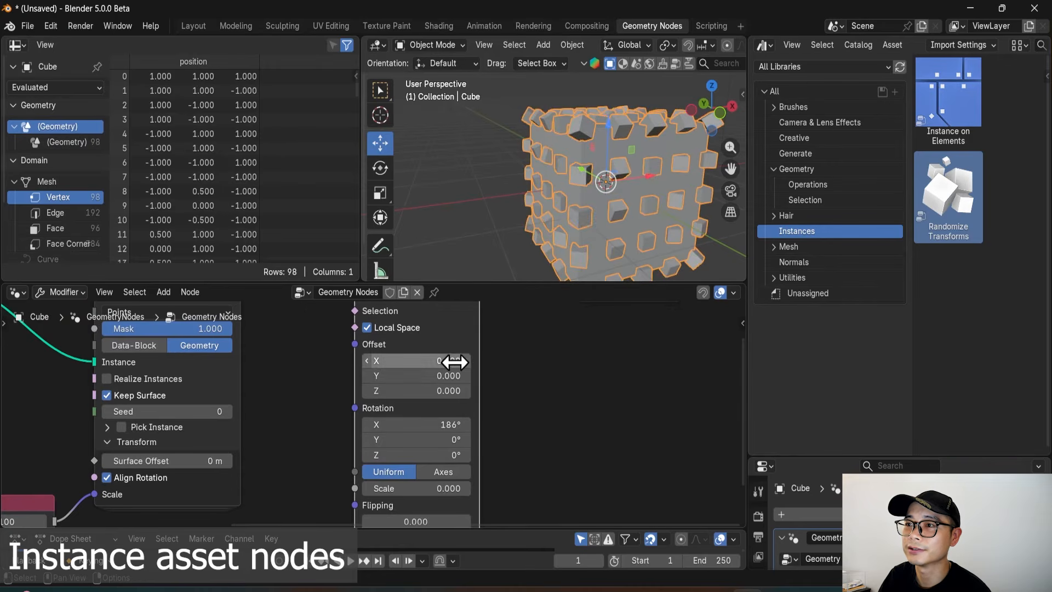
Set the Randomize Transforms offset to 13.8 on X and 6.5 on Y.
{"action": "left_click_drag", "start_coordinate": [454, 361], "coordinate": [485, 362]}
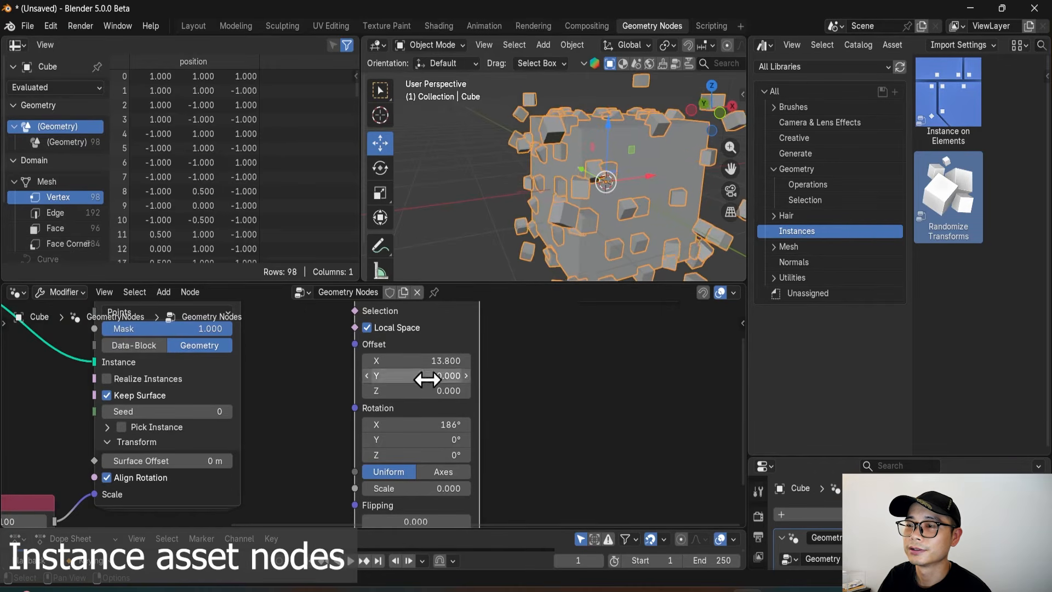
{"action": "left_click_drag", "start_coordinate": [426, 379], "coordinate": [433, 378]}
{"action": "scroll", "coordinate": [480, 453], "scroll_direction": "down", "scroll_amount": 5}
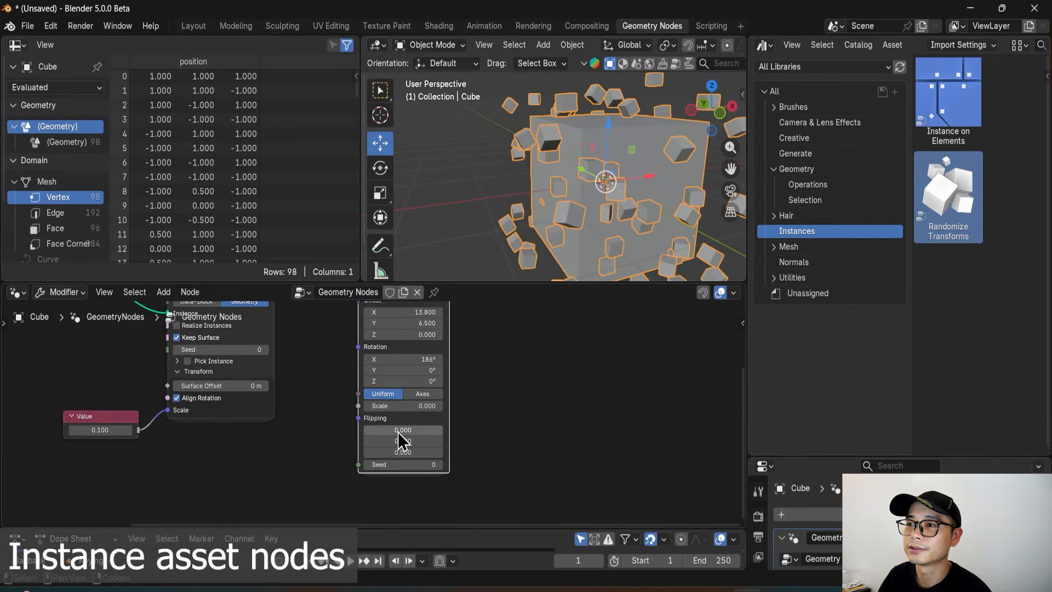
Set the uniform scale randomness of the Randomize Transforms node to 0.406.
{"action": "mouse_move", "coordinate": [399, 431]}
{"action": "left_mouse_down"}
{"action": "mouse_move", "coordinate": [473, 430]}
{"action": "mouse_move", "coordinate": [378, 428]}
{"action": "mouse_move", "coordinate": [399, 406]}
{"action": "mouse_move", "coordinate": [509, 405]}
{"action": "mouse_move", "coordinate": [432, 402]}
{"action": "mouse_move", "coordinate": [445, 402]}
{"action": "left_mouse_up"}
{"action": "scroll", "coordinate": [376, 415], "scroll_direction": "up", "scroll_amount": 4}
{"action": "left_click", "coordinate": [449, 387]}
{"action": "left_click", "coordinate": [374, 386]}
{"action": "scroll", "coordinate": [430, 384], "scroll_direction": "down", "scroll_amount": 2}
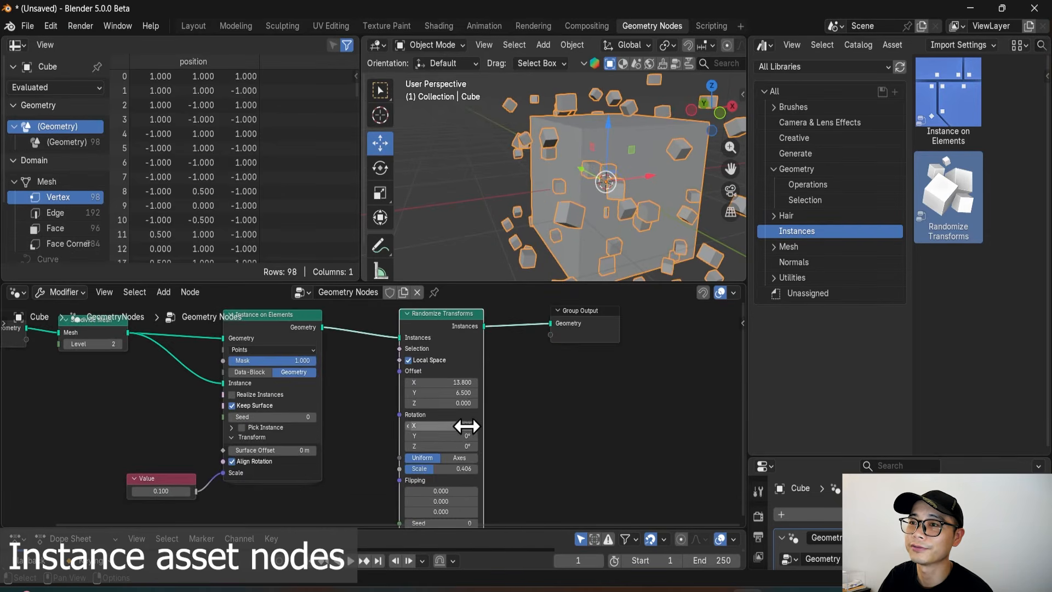
Dissolve the Value, Instance on Elements and Randomize Transforms nodes so Subdivide Mesh links straight to Group Output.
{"action": "scroll", "coordinate": [493, 433], "scroll_direction": "down", "scroll_amount": 2}
{"action": "left_click_drag", "start_coordinate": [535, 497], "coordinate": [260, 354]}
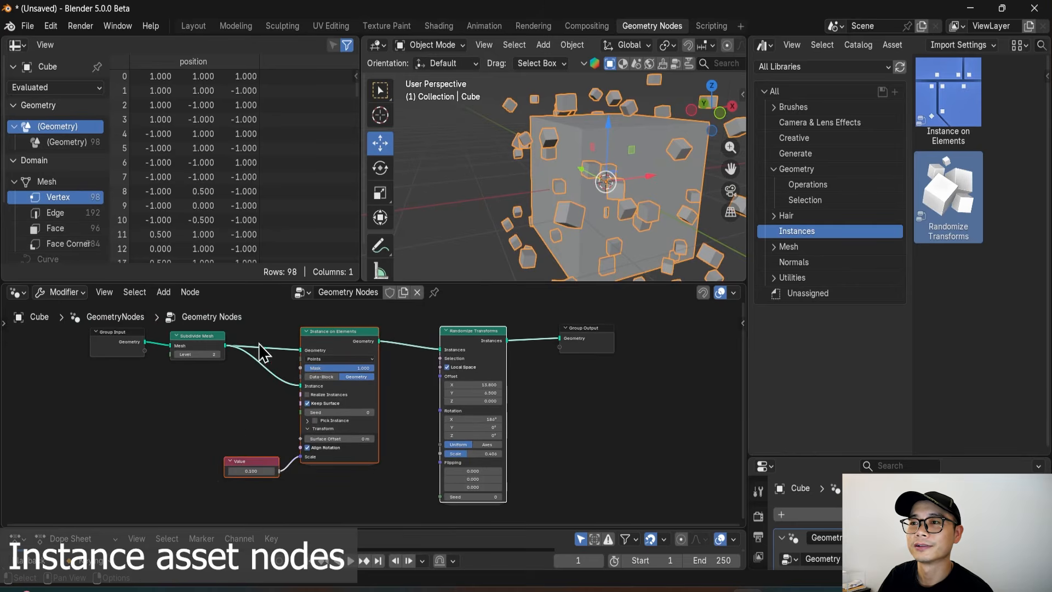
{"action": "key", "text": "ctrl+x"}
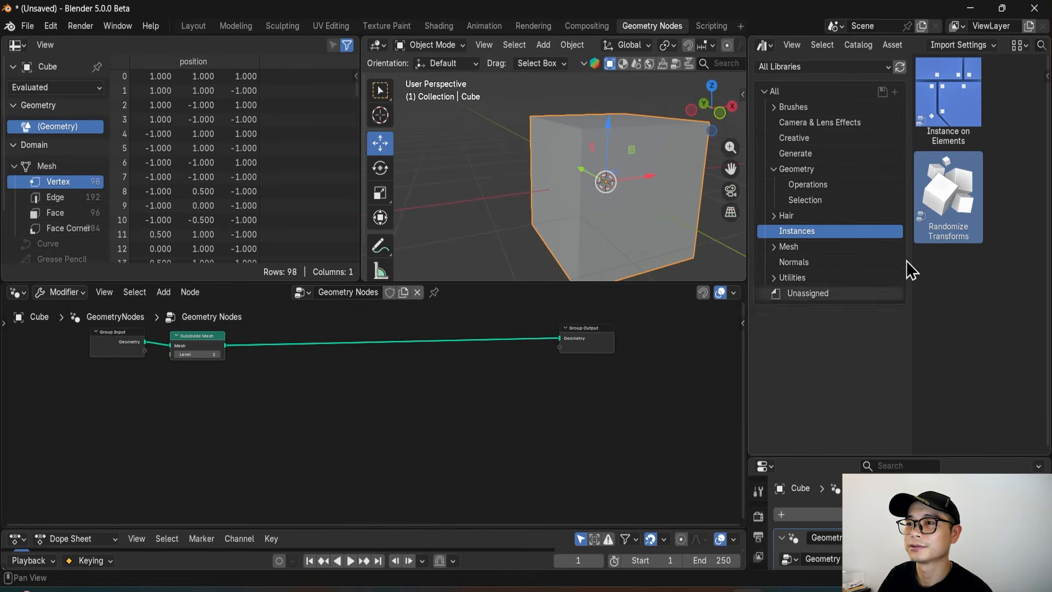
Add the Edge Length asset from the Mesh Read catalog to the node tree below Subdivide Mesh.
{"action": "left_click", "coordinate": [798, 248]}
{"action": "left_click", "coordinate": [774, 247]}
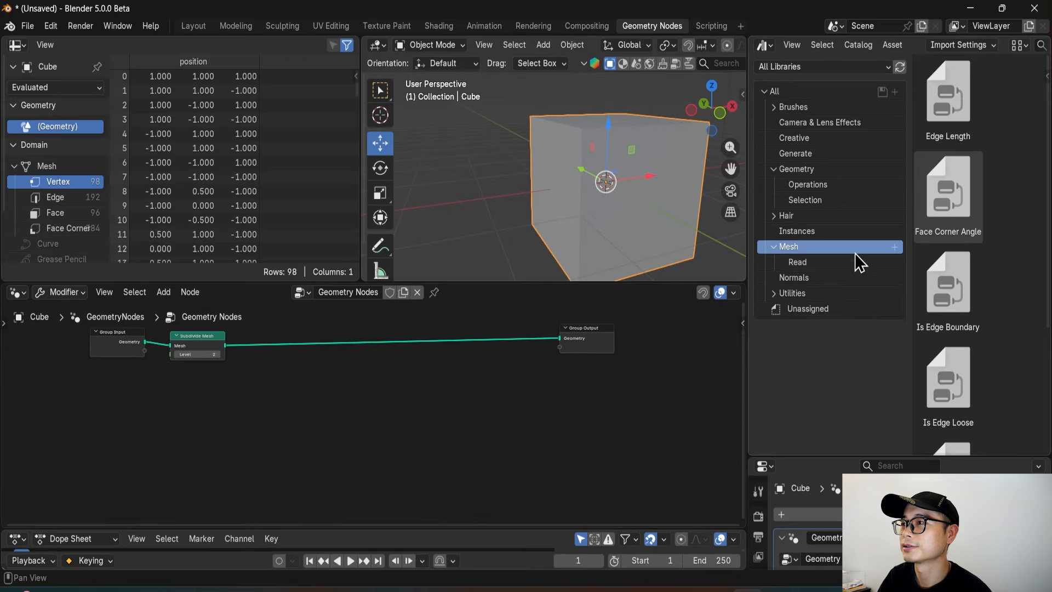
{"action": "left_click", "coordinate": [817, 263]}
{"action": "scroll", "coordinate": [957, 219], "scroll_direction": "down", "scroll_amount": 1}
{"action": "scroll", "coordinate": [957, 213], "scroll_direction": "up", "scroll_amount": 1}
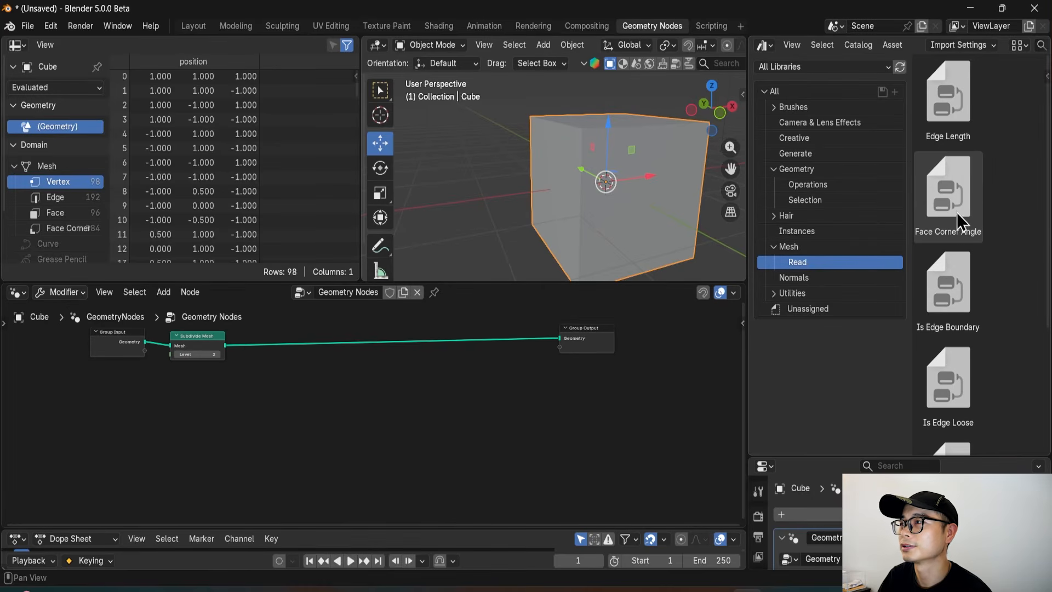
{"action": "left_click", "coordinate": [962, 117]}
{"action": "left_click_drag", "start_coordinate": [961, 116], "coordinate": [257, 406]}
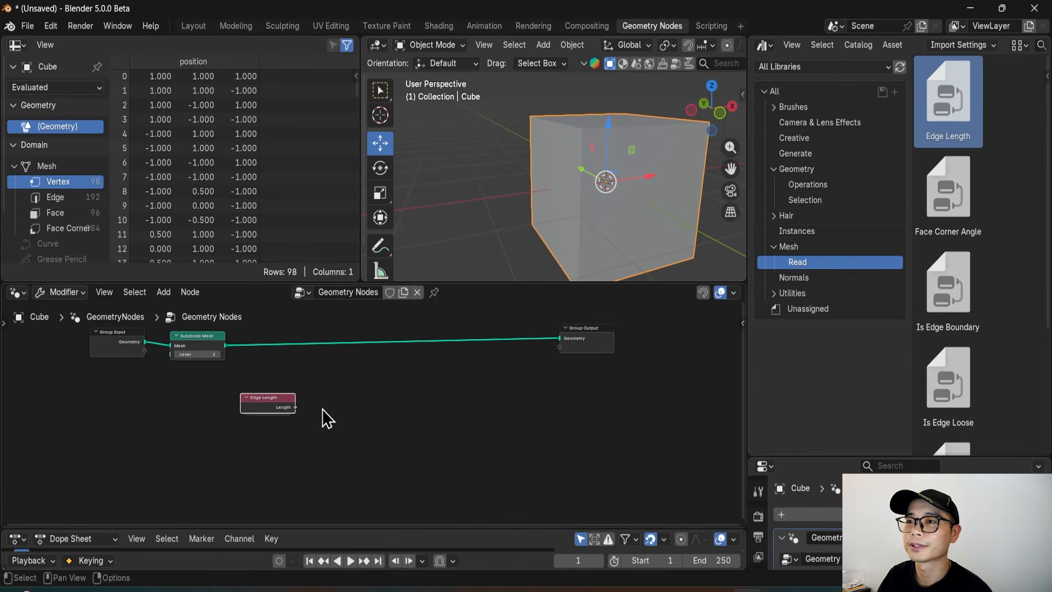
Add the Face Corner Angle, Is Edge Boundary and Is Edge Loose assets beside the Edge Length node.
{"action": "scroll", "coordinate": [339, 411], "scroll_direction": "up", "scroll_amount": 1}
{"action": "left_click", "coordinate": [972, 218]}
{"action": "left_click_drag", "start_coordinate": [972, 219], "coordinate": [347, 419]}
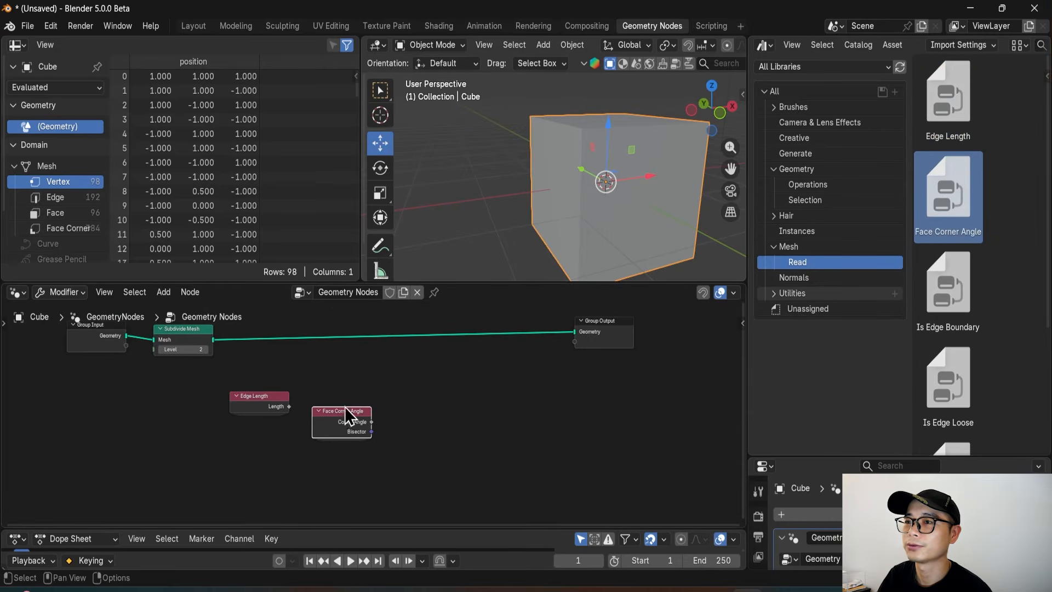
{"action": "left_click", "coordinate": [928, 303]}
{"action": "left_click_drag", "start_coordinate": [928, 302], "coordinate": [430, 425]}
{"action": "left_click_drag", "start_coordinate": [974, 378], "coordinate": [516, 435]}
Add the Is Edge Manifold and Is UV Split assets below the other mesh read nodes.
{"action": "scroll", "coordinate": [948, 315], "scroll_direction": "down", "scroll_amount": 3}
{"action": "left_click_drag", "start_coordinate": [948, 313], "coordinate": [256, 482]}
{"action": "left_click_drag", "start_coordinate": [948, 405], "coordinate": [337, 490]}
Arrange the six mesh read nodes in two rows of three, with Is Edge Loose in the lower row.
{"action": "left_click_drag", "start_coordinate": [546, 439], "coordinate": [470, 479]}
{"action": "left_click_drag", "start_coordinate": [498, 431], "coordinate": [397, 486]}
{"action": "scroll", "coordinate": [177, 514], "scroll_direction": "up", "scroll_amount": 7}
{"action": "left_click_drag", "start_coordinate": [306, 326], "coordinate": [296, 376]}
{"action": "left_click_drag", "start_coordinate": [456, 364], "coordinate": [448, 388]}
{"action": "left_click_drag", "start_coordinate": [644, 378], "coordinate": [618, 397]}
Examine the nodes inside the Edge Length group, then return to the main node tree.
{"action": "scroll", "coordinate": [351, 384], "scroll_direction": "up", "scroll_amount": 2}
{"action": "scroll", "coordinate": [383, 418], "scroll_direction": "up", "scroll_amount": 3}
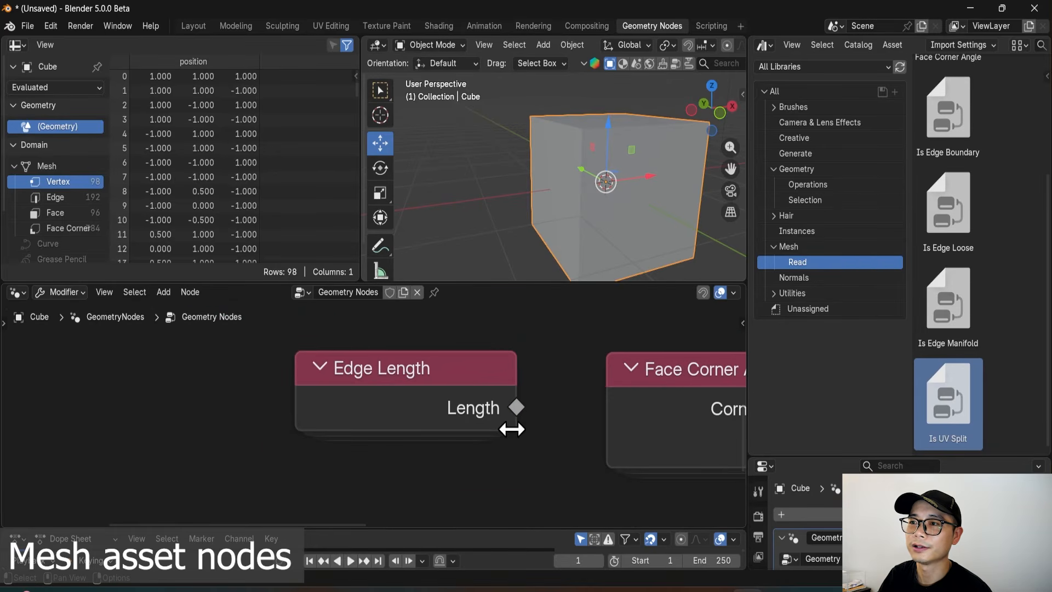
{"action": "middle_click_drag", "start_coordinate": [420, 411], "coordinate": [370, 412]}
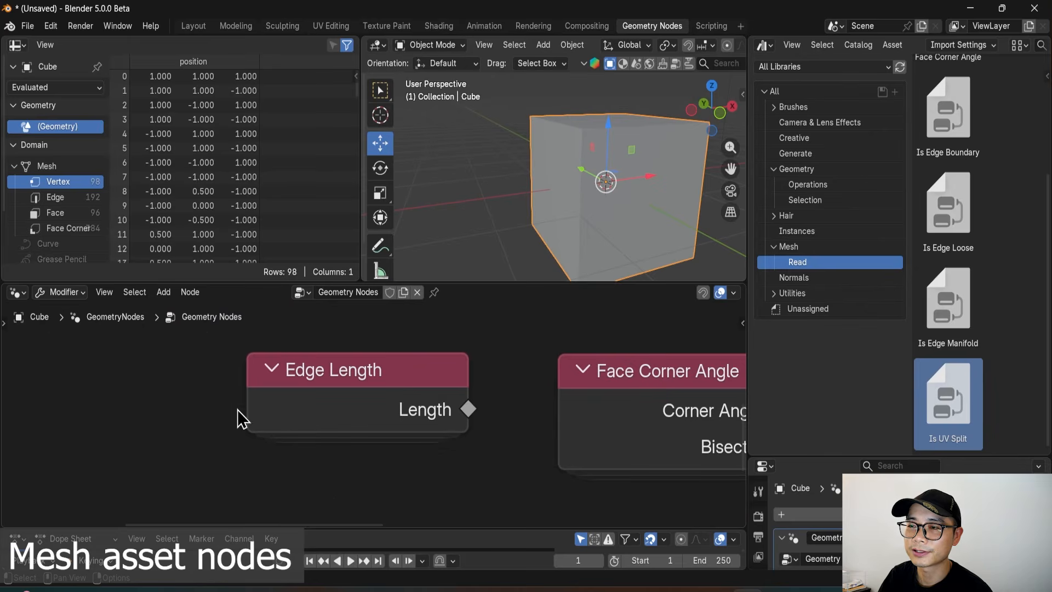
{"action": "left_click", "coordinate": [333, 383]}
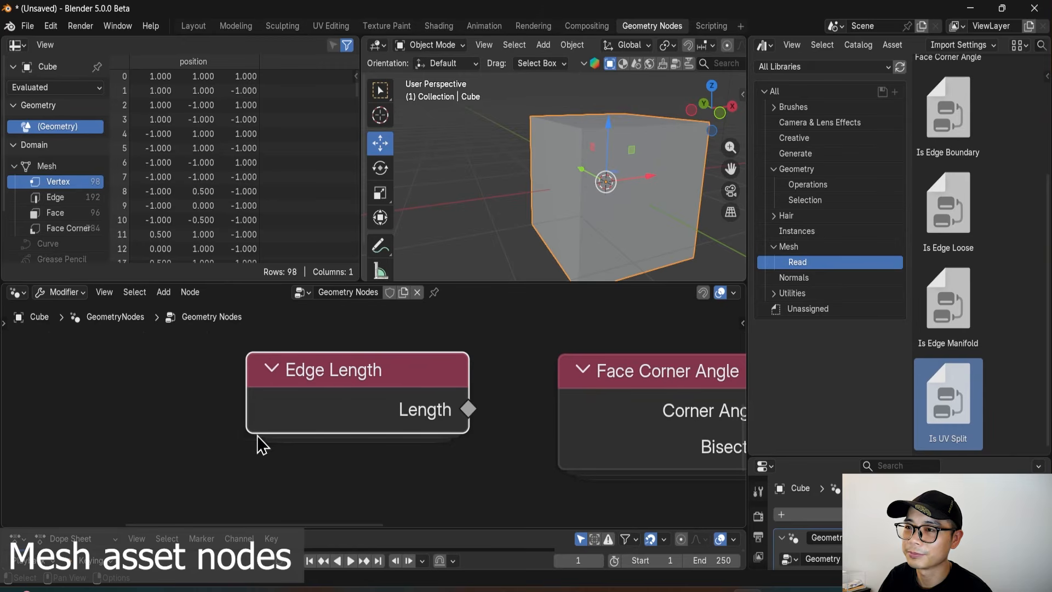
{"action": "left_click", "coordinate": [495, 378]}
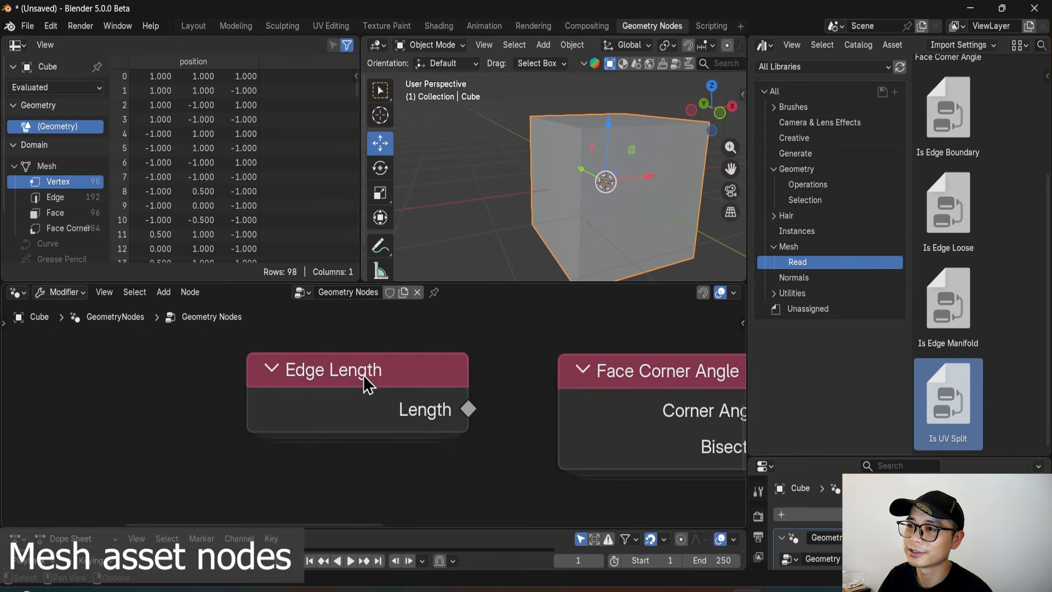
{"action": "left_click", "coordinate": [362, 392]}
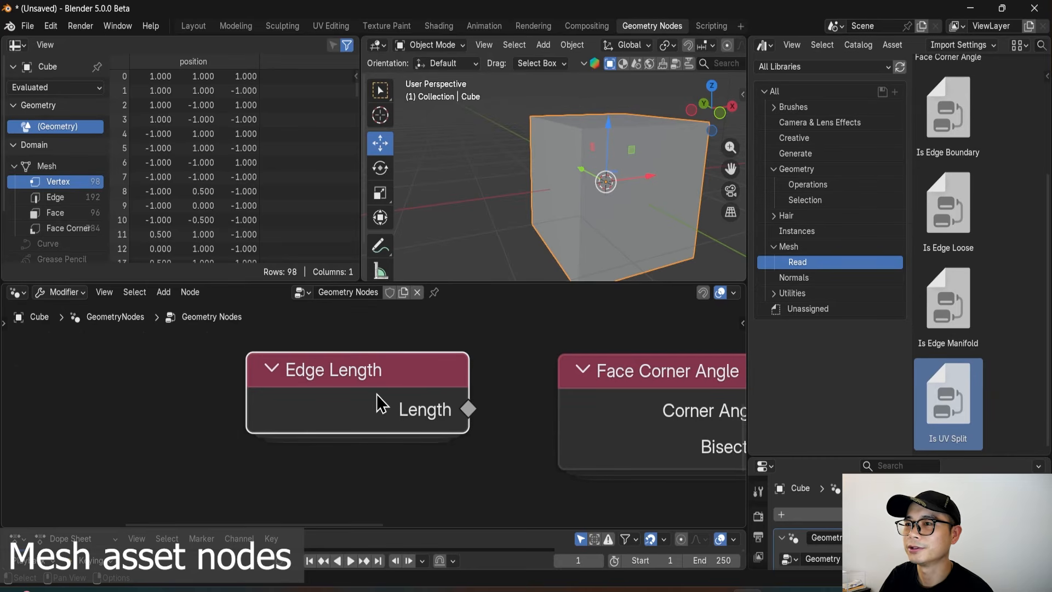
{"action": "key", "text": "Tab"}
{"action": "scroll", "coordinate": [336, 425], "scroll_direction": "down", "scroll_amount": 6}
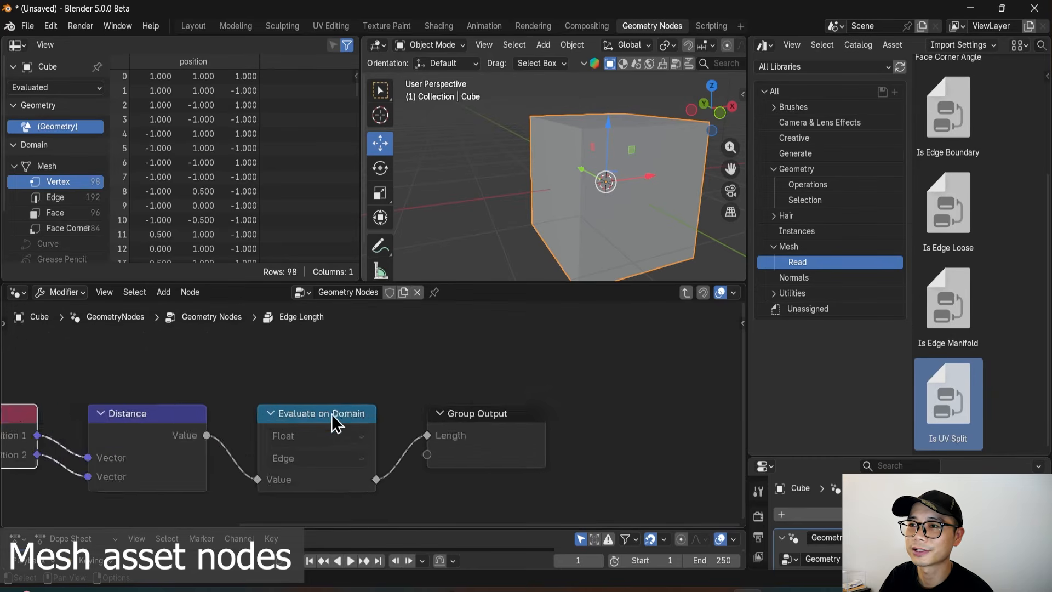
{"action": "scroll", "coordinate": [497, 431], "scroll_direction": "up", "scroll_amount": 3}
{"action": "middle_click_drag", "start_coordinate": [568, 428], "coordinate": [349, 405]}
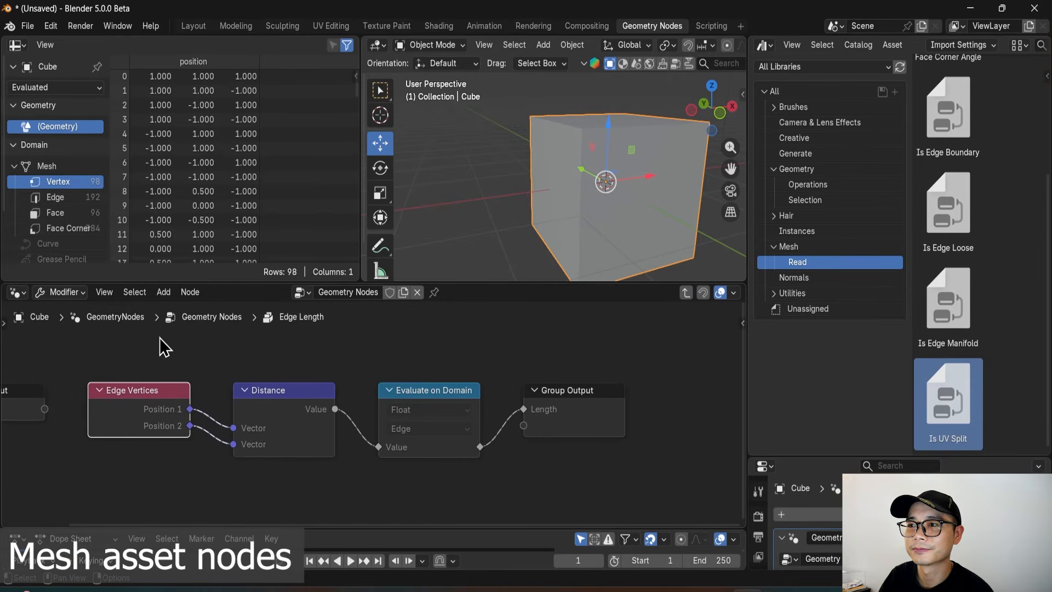
{"action": "left_click", "coordinate": [686, 293]}
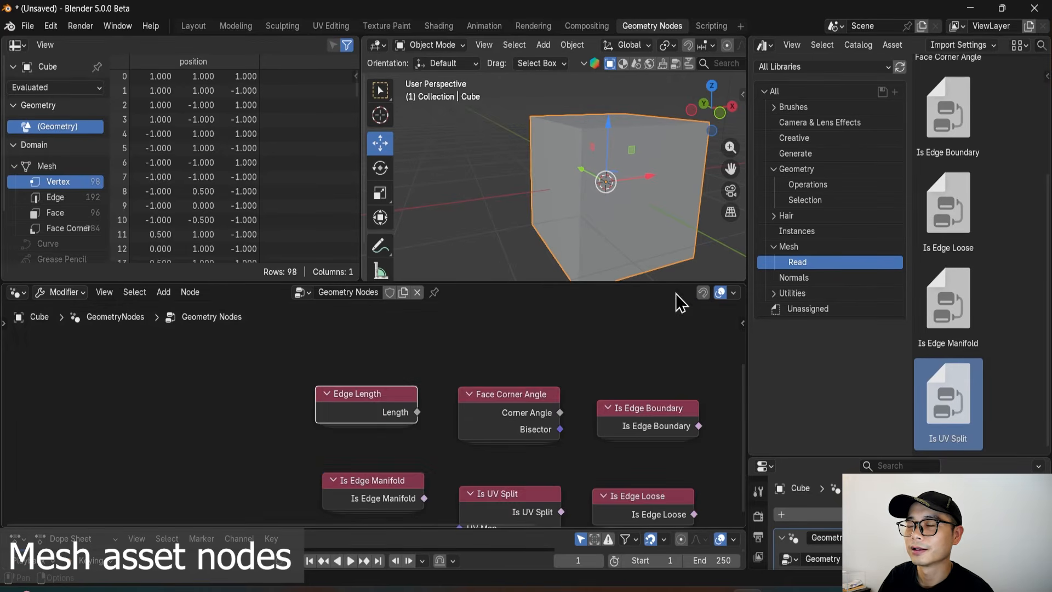
Look up the Online Manual option among the Edge Length node's commands without opening the manual.
{"action": "scroll", "coordinate": [307, 378], "scroll_direction": "up", "scroll_amount": 3}
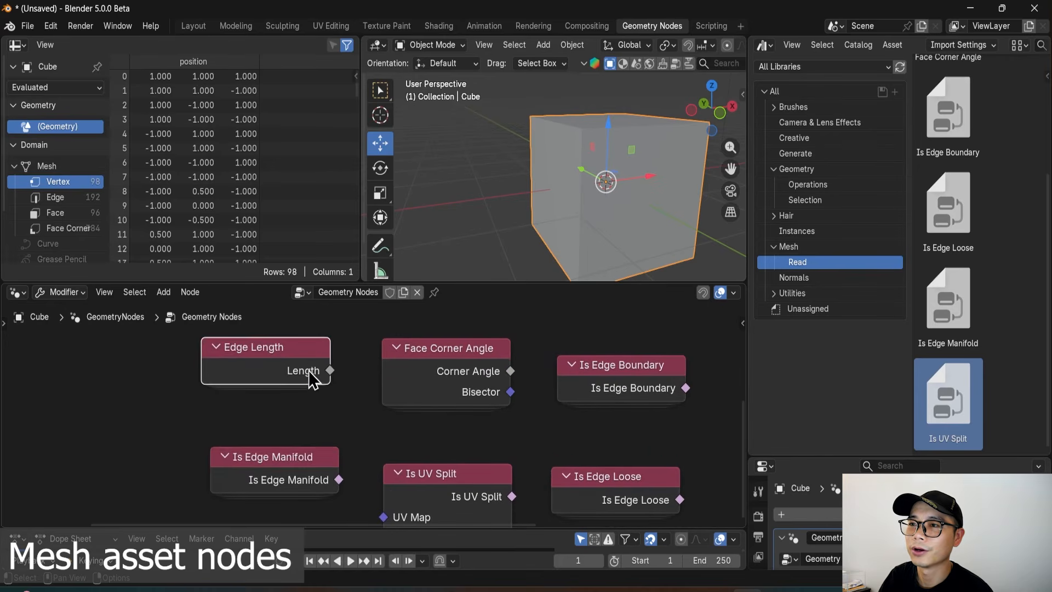
{"action": "right_click", "coordinate": [306, 373]}
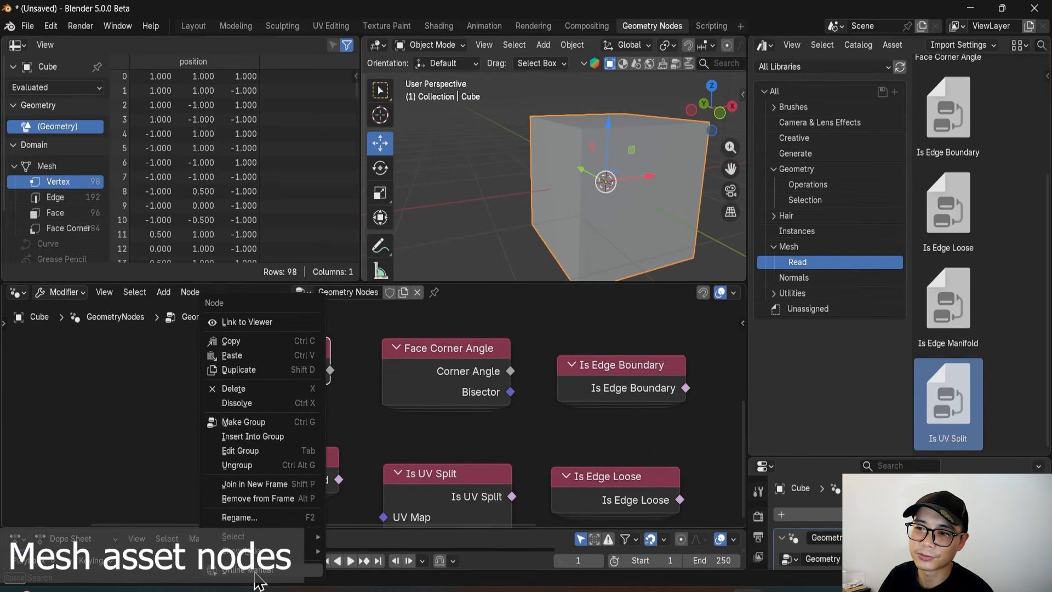
{"action": "right_click", "coordinate": [263, 373]}
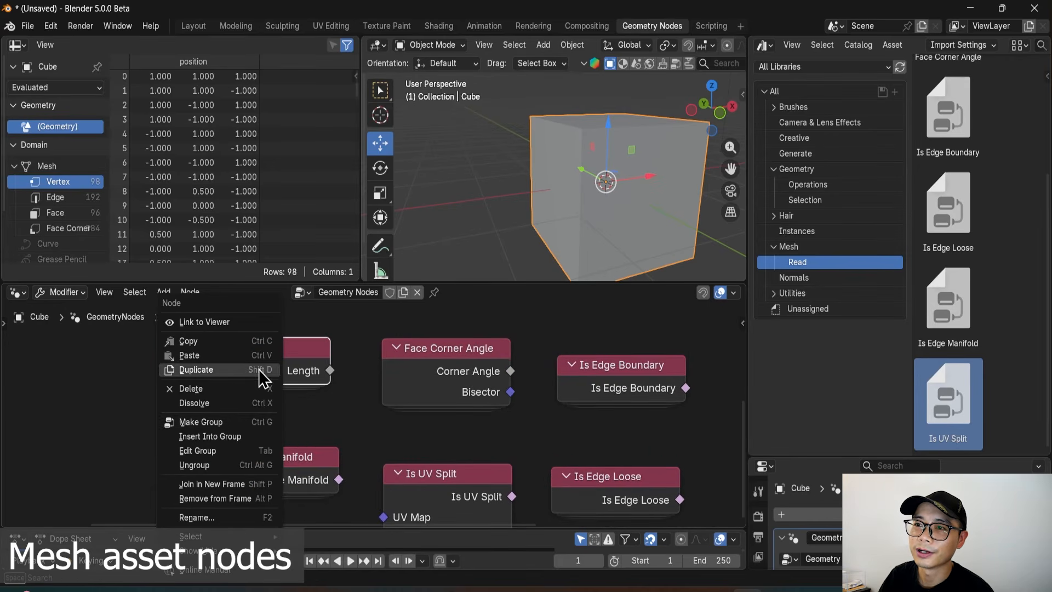
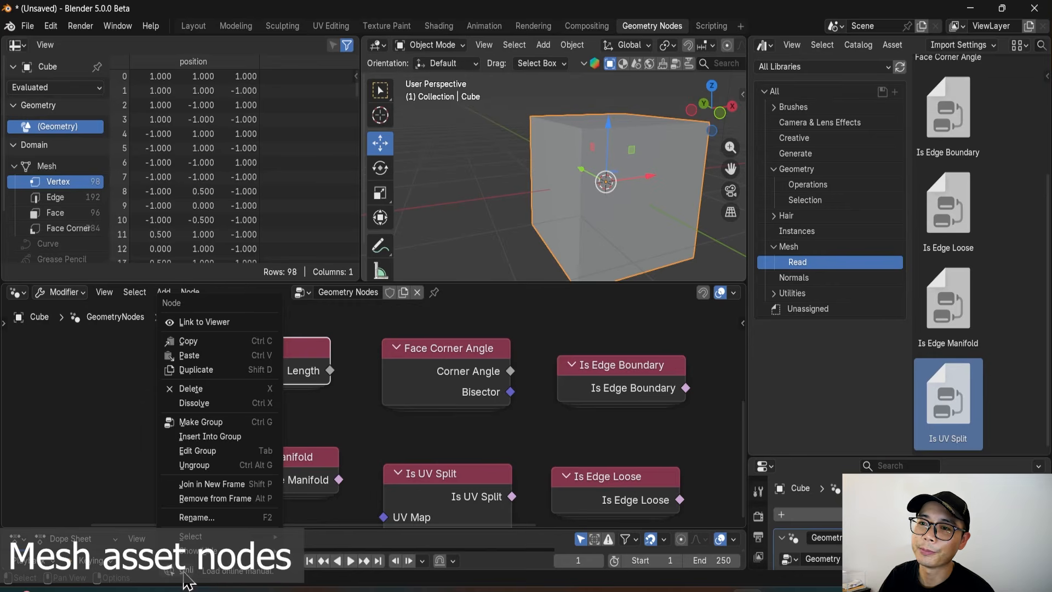
{"action": "left_click", "coordinate": [97, 430]}
Align the Is Edge Manifold, Is UV Split, Is Edge Boundary and Is Edge Loose nodes more evenly within their rows.
{"action": "middle_click_drag", "start_coordinate": [396, 408], "coordinate": [374, 388]}
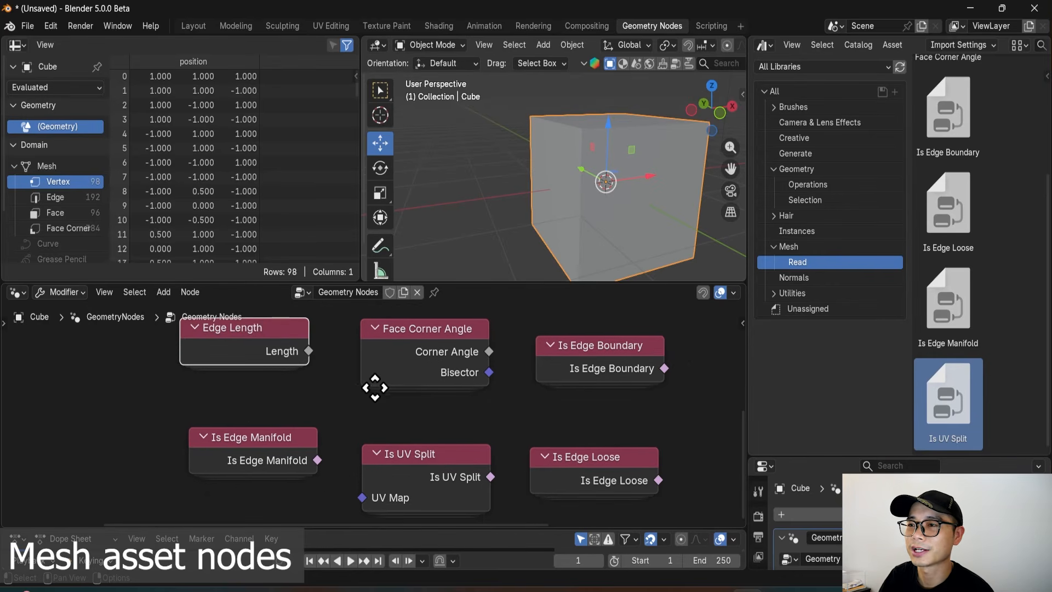
{"action": "scroll", "coordinate": [309, 396], "scroll_direction": "up", "scroll_amount": 1}
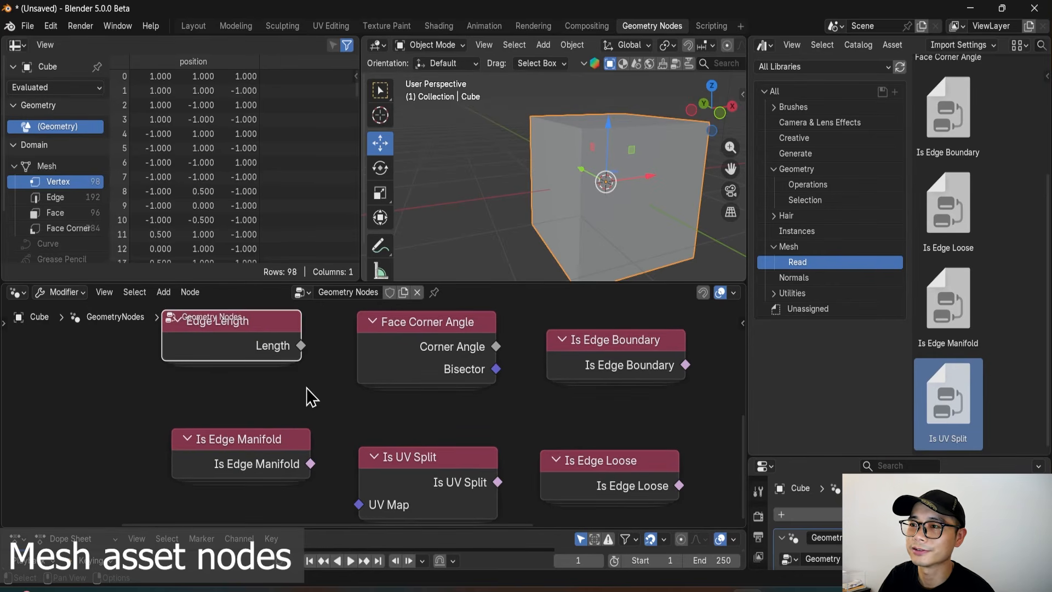
{"action": "left_click_drag", "start_coordinate": [222, 453], "coordinate": [217, 451]}
{"action": "left_click_drag", "start_coordinate": [400, 482], "coordinate": [398, 469]}
{"action": "left_click", "coordinate": [423, 366]}
{"action": "left_click_drag", "start_coordinate": [592, 353], "coordinate": [591, 339]}
{"action": "mouse_move", "coordinate": [597, 453]}
{"action": "left_mouse_down"}
{"action": "mouse_move", "coordinate": [597, 429]}
{"action": "mouse_move", "coordinate": [607, 437]}
{"action": "left_mouse_up"}
{"action": "left_click", "coordinate": [463, 450]}
{"action": "scroll", "coordinate": [554, 433], "scroll_direction": "down", "scroll_amount": 1}
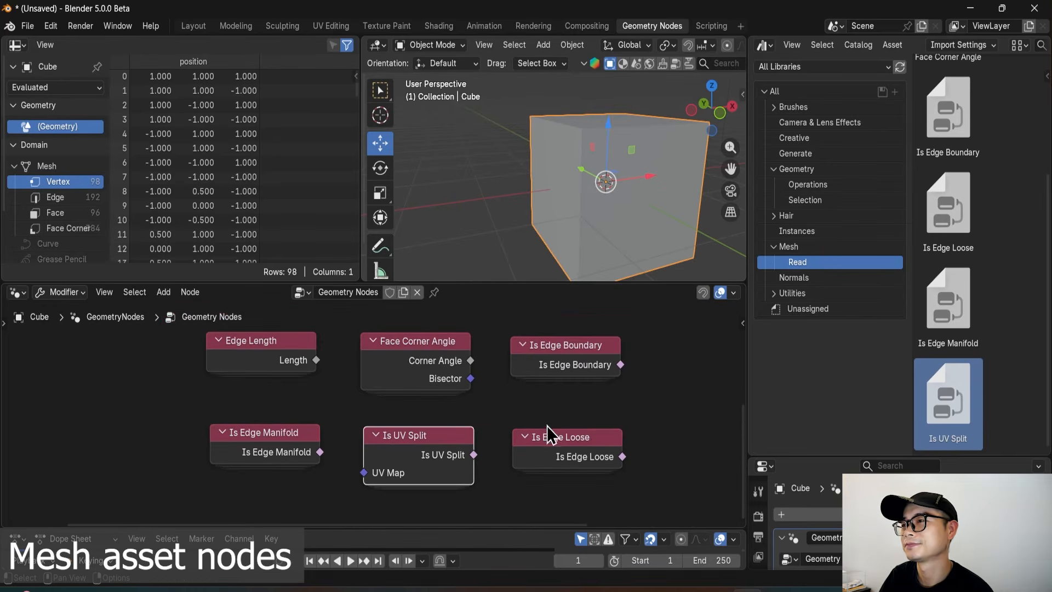
Delete all six mesh read nodes from the node tree.
{"action": "left_click_drag", "start_coordinate": [687, 499], "coordinate": [282, 352]}
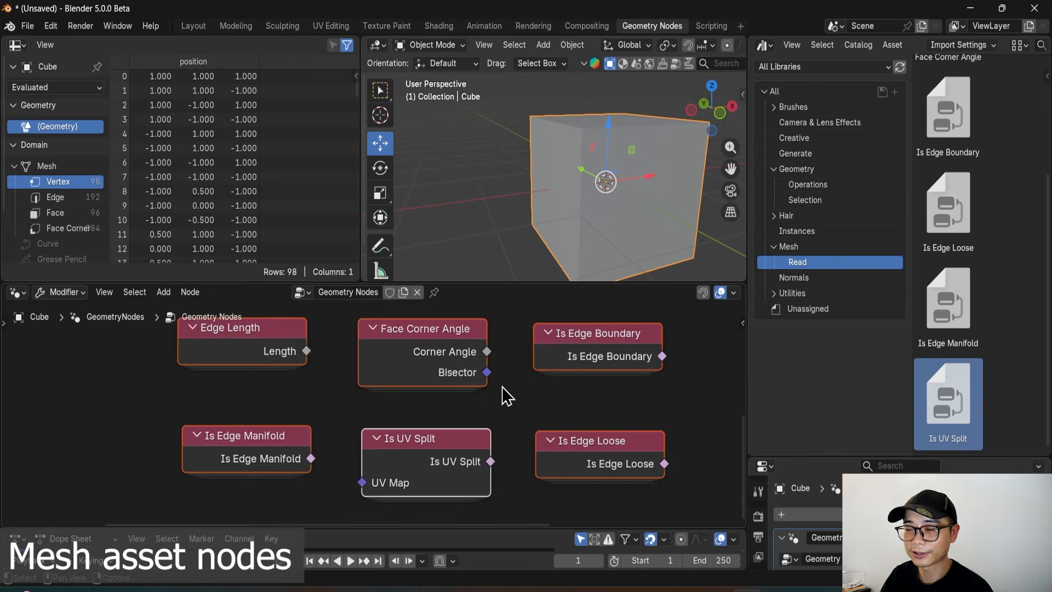
{"action": "key", "text": "x"}
Add the Smooth by Angle asset from the Normals catalog below the link from Subdivide Mesh to Group Output.
{"action": "left_click", "coordinate": [820, 278]}
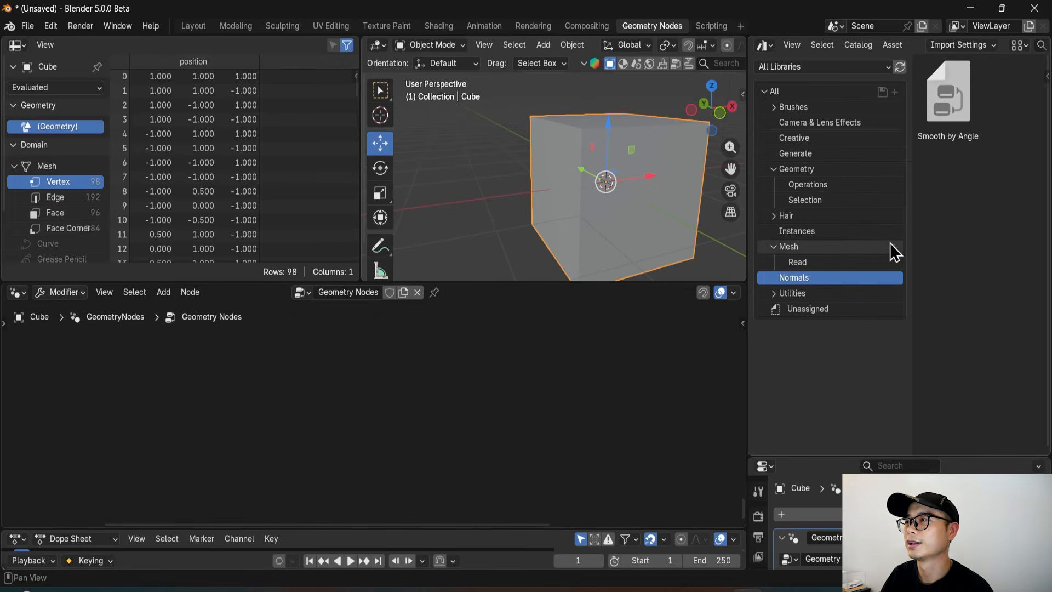
{"action": "left_click", "coordinate": [964, 124]}
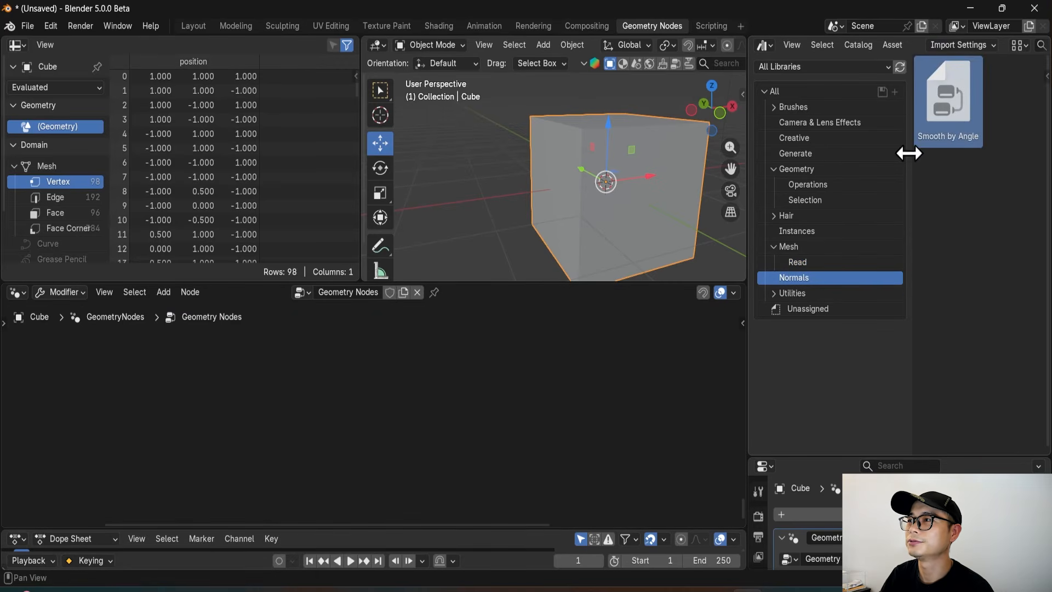
{"action": "key", "text": "Home"}
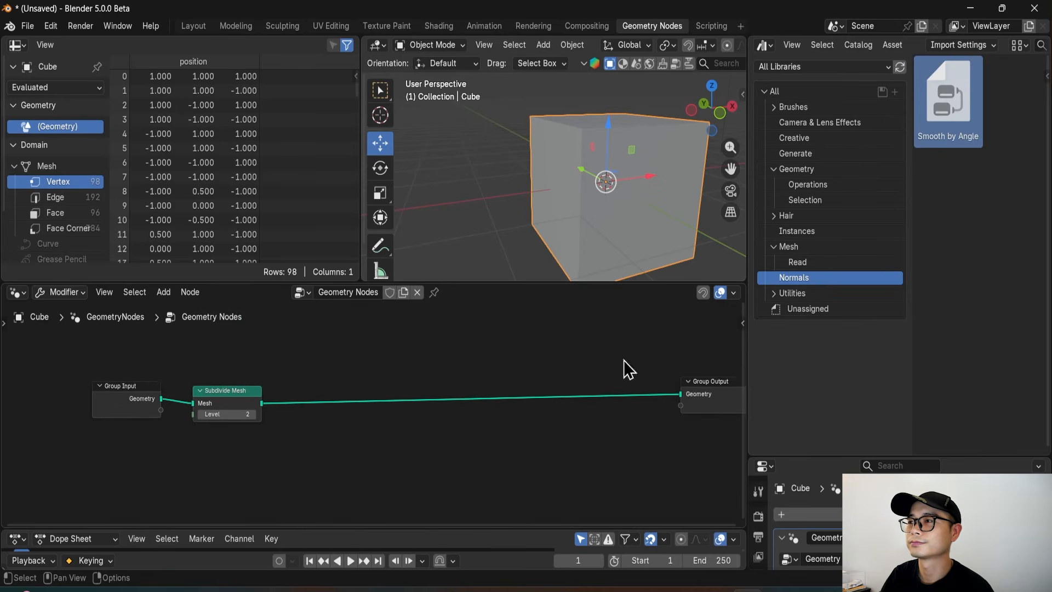
{"action": "left_click_drag", "start_coordinate": [951, 110], "coordinate": [386, 441]}
Insert the Smooth by Angle node into the link between Subdivide Mesh and Group Output.
{"action": "scroll", "coordinate": [447, 454], "scroll_direction": "up", "scroll_amount": 2}
{"action": "middle_click_drag", "start_coordinate": [447, 454], "coordinate": [406, 441]}
{"action": "scroll", "coordinate": [433, 455], "scroll_direction": "up", "scroll_amount": 2}
{"action": "left_click_drag", "start_coordinate": [379, 437], "coordinate": [495, 355]}
{"action": "scroll", "coordinate": [417, 433], "scroll_direction": "up", "scroll_amount": 1}
{"action": "scroll", "coordinate": [526, 391], "scroll_direction": "down", "scroll_amount": 1}
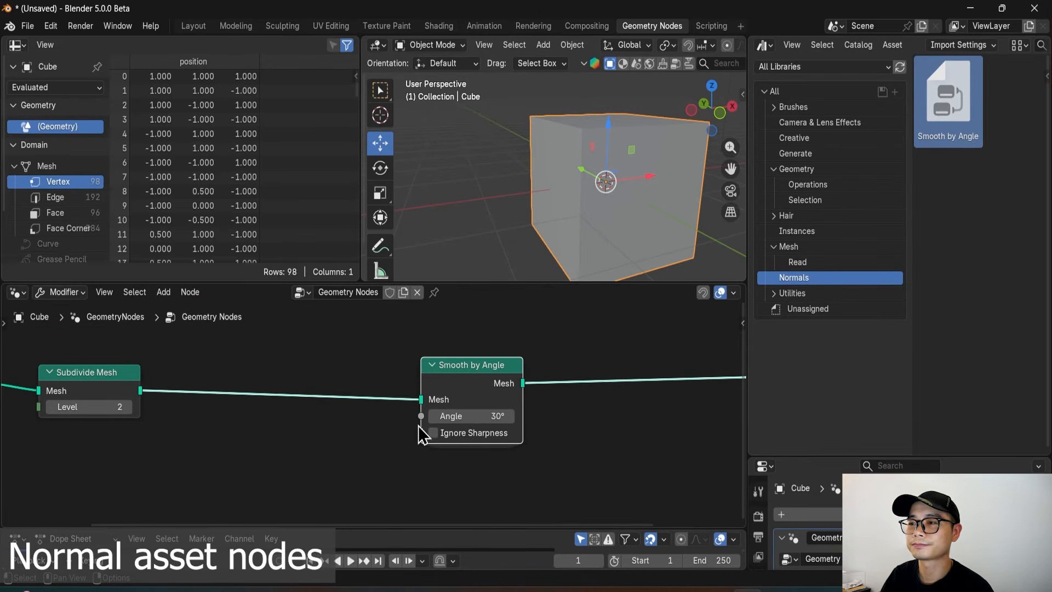
{"action": "left_click_drag", "start_coordinate": [442, 388], "coordinate": [469, 387]}
{"action": "middle_click_drag", "start_coordinate": [94, 399], "coordinate": [130, 401]}
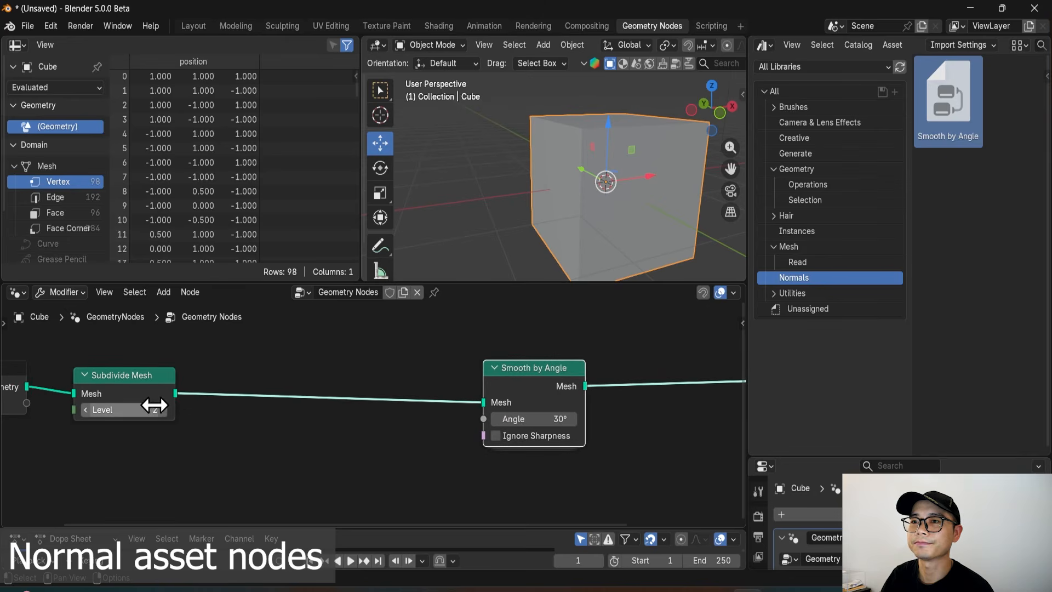
{"action": "left_click", "coordinate": [150, 378]}
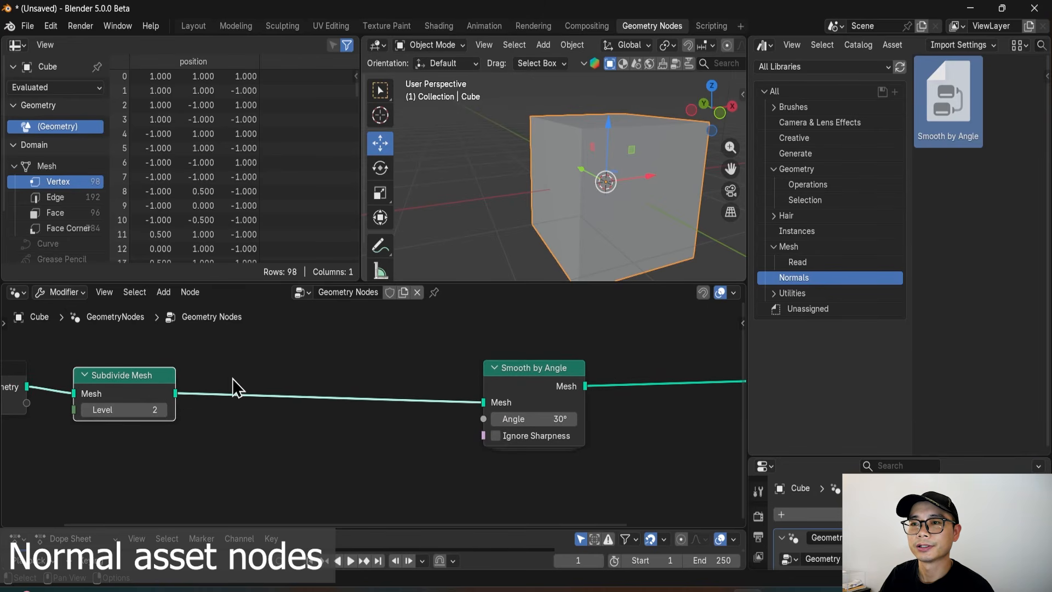
{"action": "key", "text": "shift+a"}
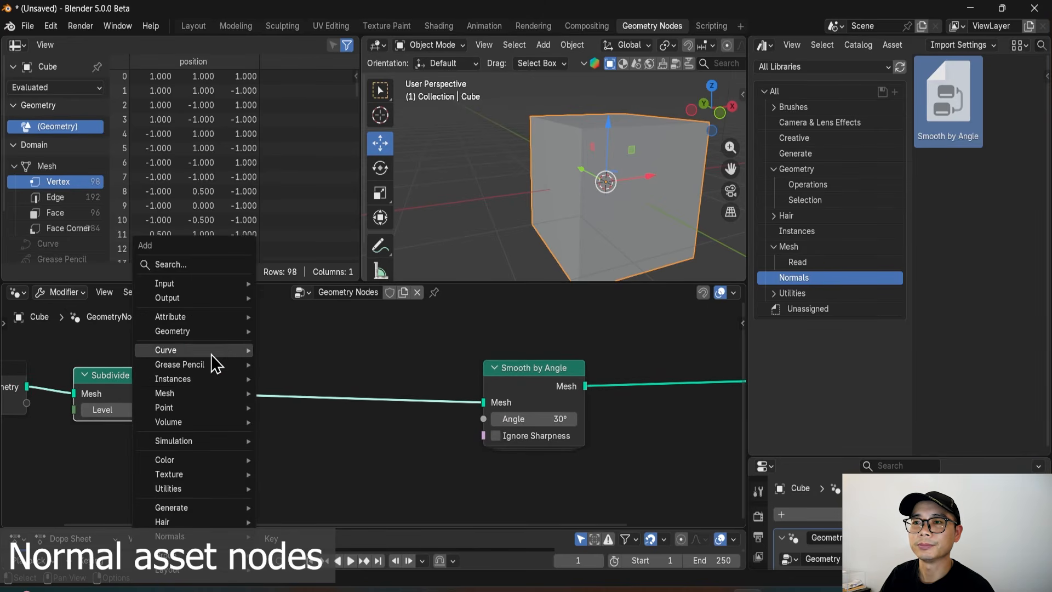
{"action": "mouse_move", "coordinate": [235, 363]}
{"action": "key", "text": "Escape"}
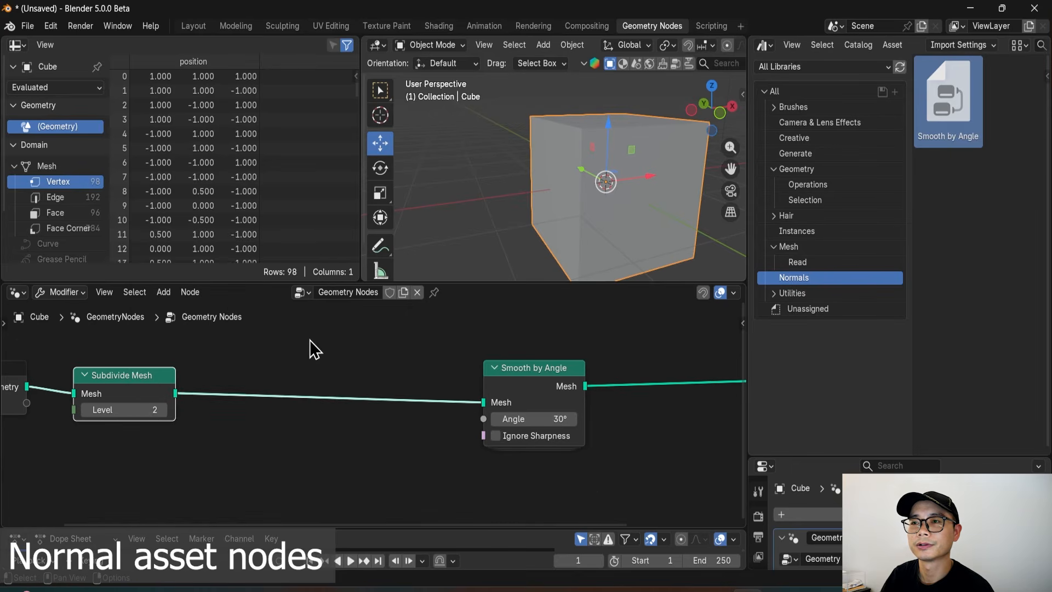
{"action": "key", "text": "shift+a"}
{"action": "key", "text": "Escape"}
Insert a Displace Geometry node between Subdivide Mesh and Smooth by Angle and switch its offset mode to Vector.
{"action": "key", "text": "shift+a"}
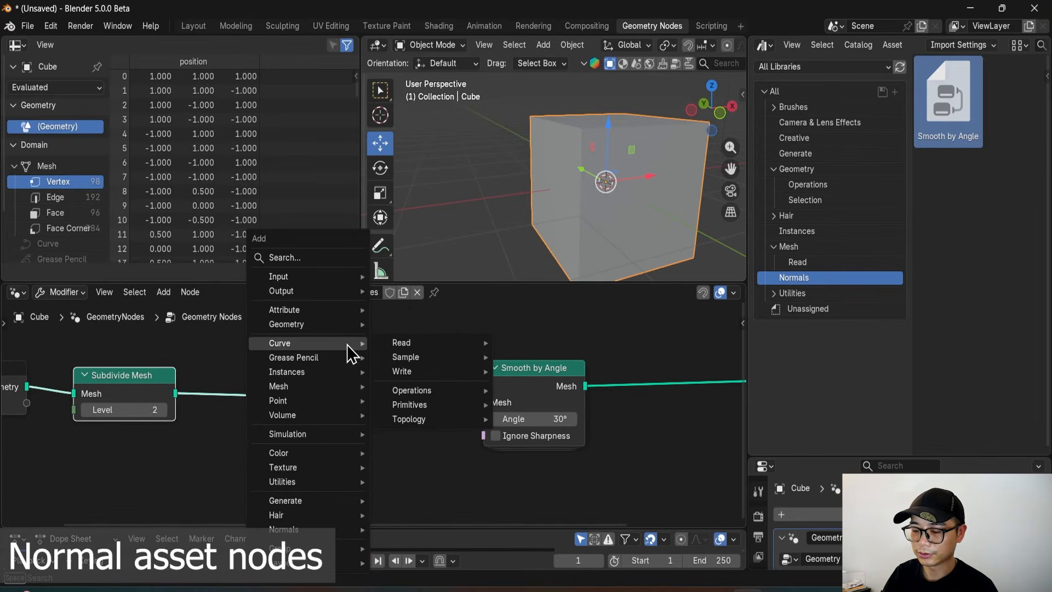
{"action": "key", "text": "space"}
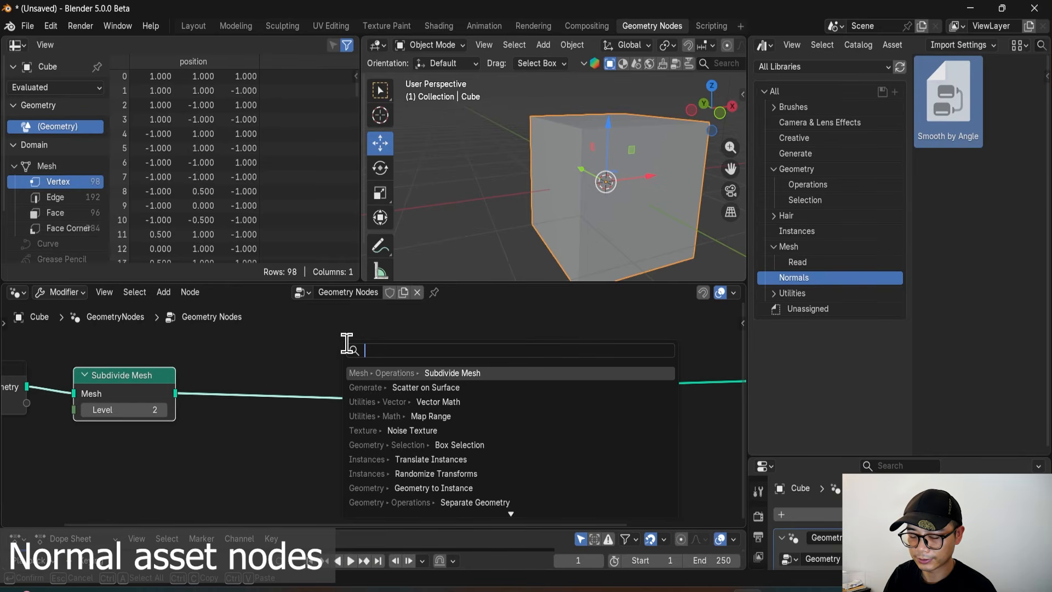
{"action": "type", "text": "dis"}
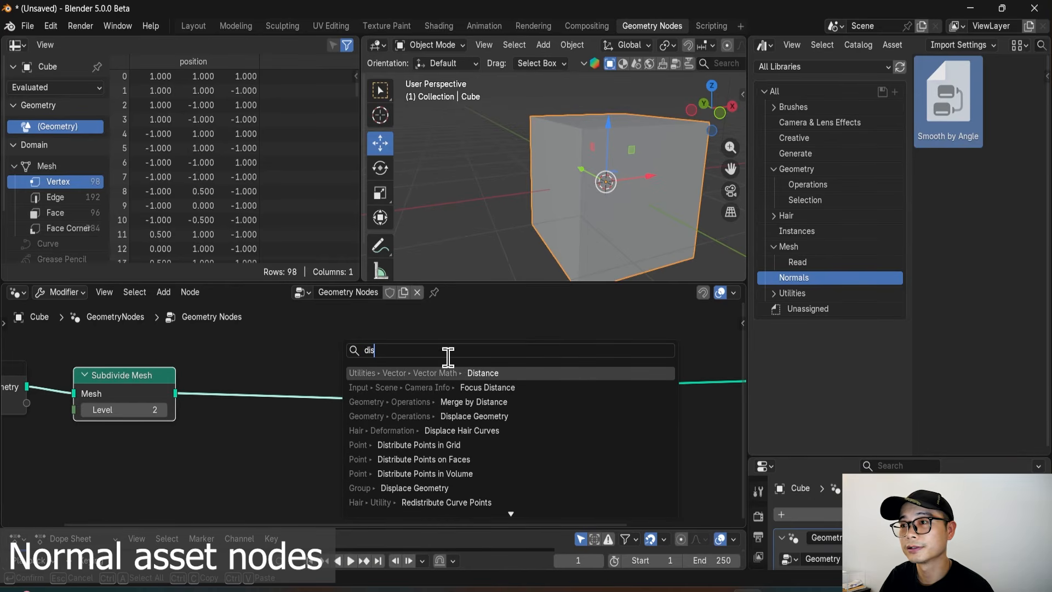
{"action": "type", "text": "pla"}
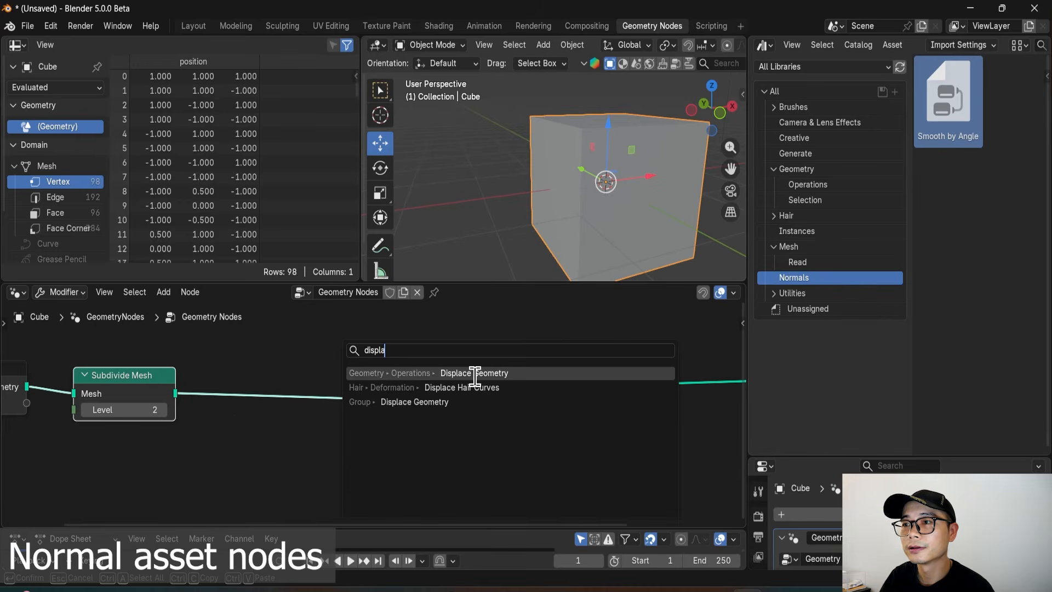
{"action": "left_click", "coordinate": [465, 370]}
{"action": "left_click", "coordinate": [305, 352]}
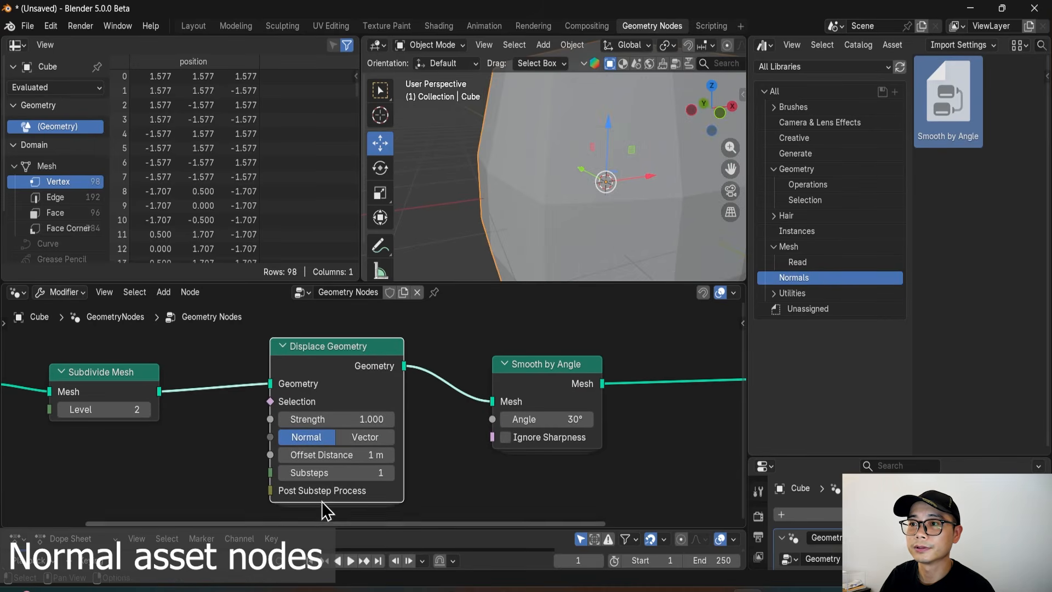
{"action": "scroll", "coordinate": [320, 482], "scroll_direction": "up", "scroll_amount": 1}
{"action": "left_click", "coordinate": [364, 438]}
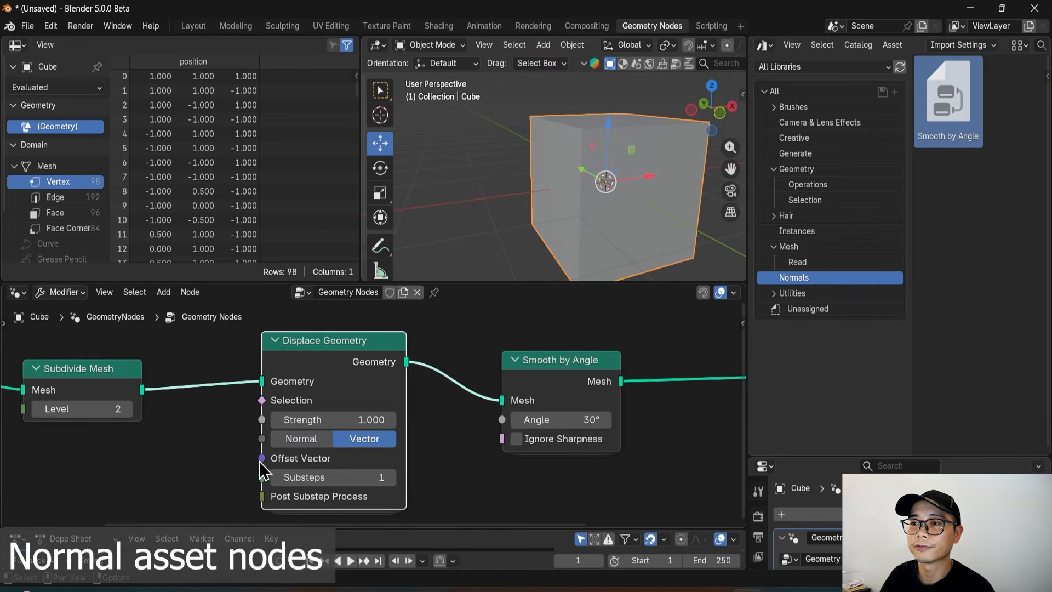
Add a Noise Texture node and link its Color output to the Offset Vector input of Displace Geometry.
{"action": "scroll", "coordinate": [262, 466], "scroll_direction": "down", "scroll_amount": 2}
{"action": "left_click_drag", "start_coordinate": [371, 412], "coordinate": [326, 441]}
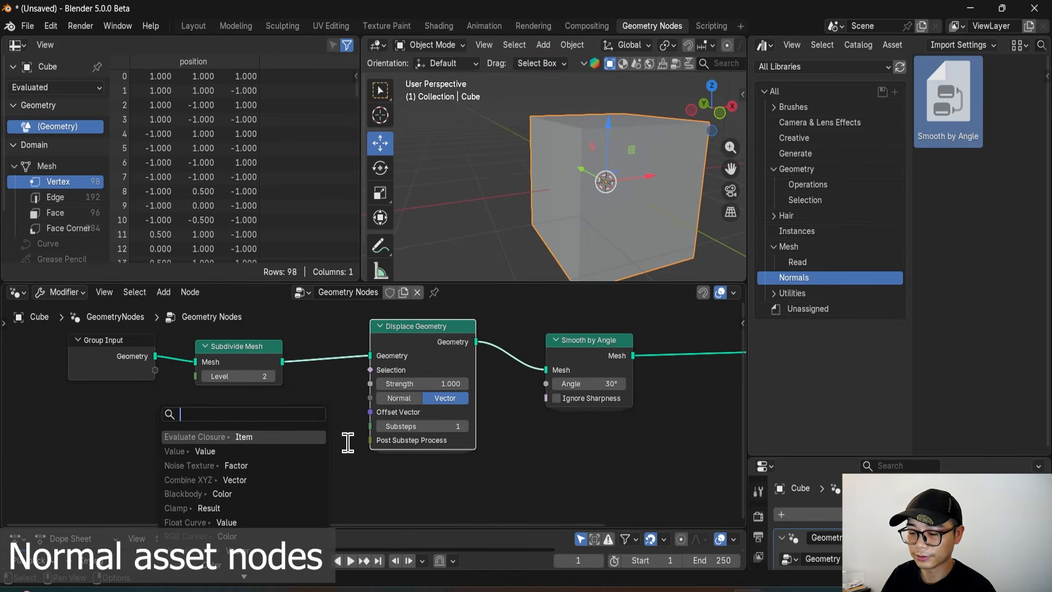
{"action": "type", "text": "noise"}
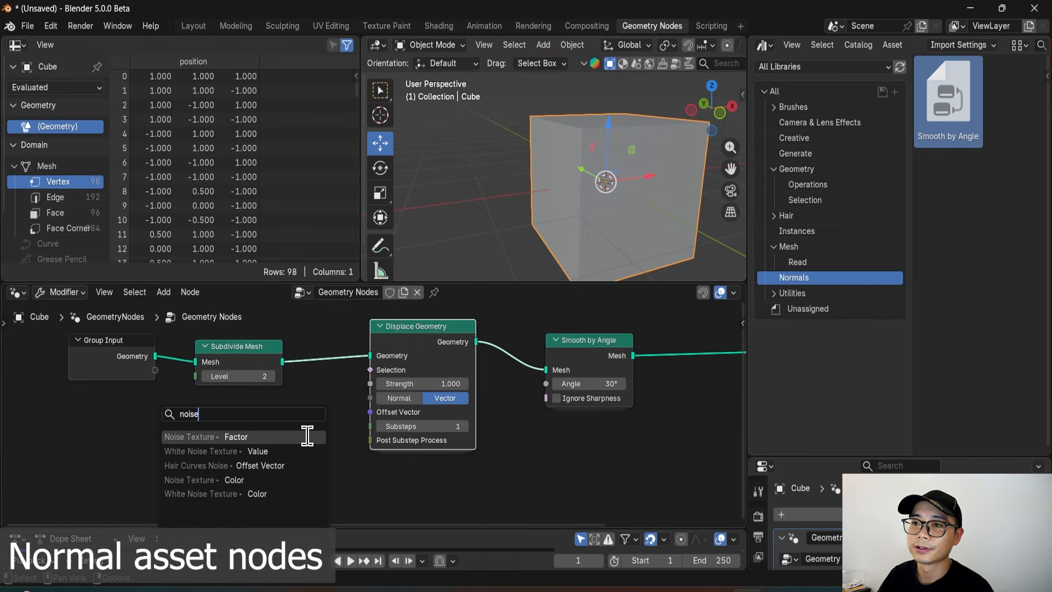
{"action": "left_click", "coordinate": [308, 437]}
{"action": "left_click", "coordinate": [268, 423]}
{"action": "scroll", "coordinate": [379, 431], "scroll_direction": "up", "scroll_amount": 2}
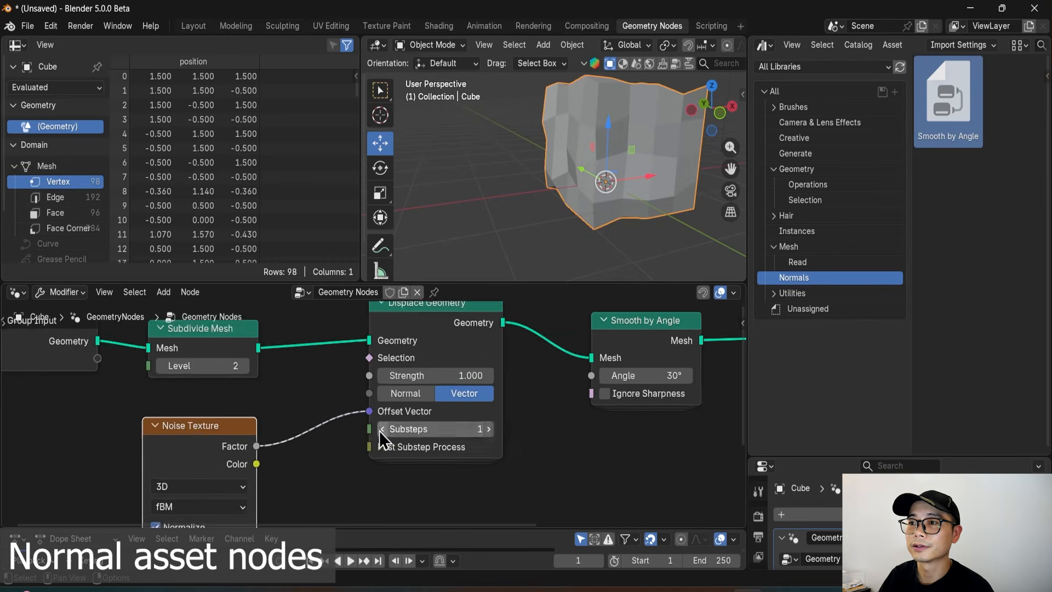
{"action": "left_click_drag", "start_coordinate": [339, 424], "coordinate": [368, 412]}
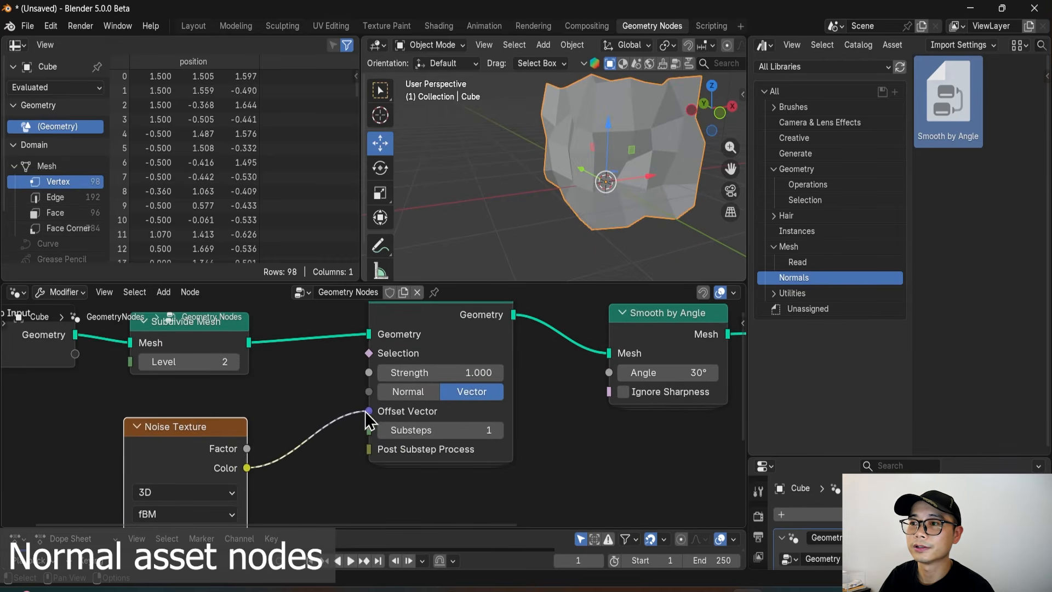
Set the Subdivide Mesh node's Level to 4.
{"action": "scroll", "coordinate": [627, 137], "scroll_direction": "down", "scroll_amount": 2}
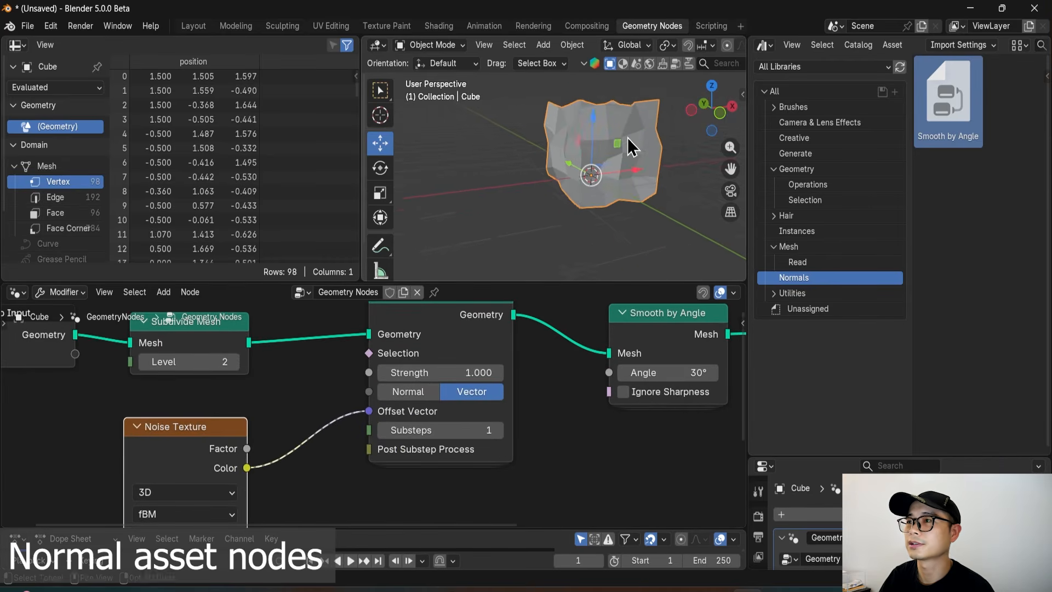
{"action": "left_click", "coordinate": [226, 361]}
{"action": "key", "text": "Return"}
{"action": "scroll", "coordinate": [586, 170], "scroll_direction": "up", "scroll_amount": 2}
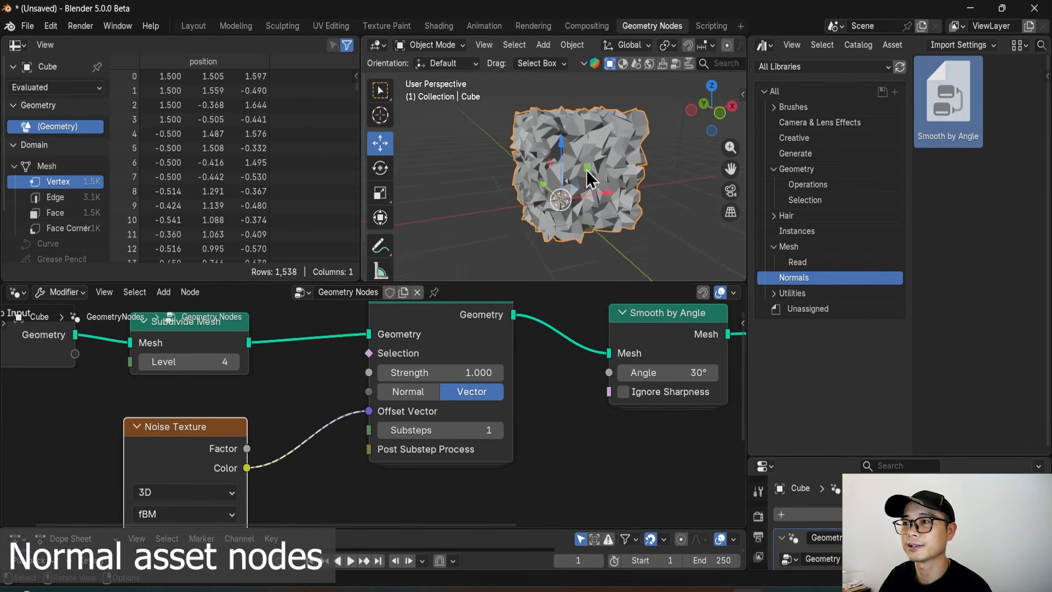
Try different Angle values on the Smooth by Angle node, ending at 42.1°.
{"action": "middle_click_drag", "start_coordinate": [635, 425], "coordinate": [461, 471]}
{"action": "scroll", "coordinate": [526, 413], "scroll_direction": "up", "scroll_amount": 3}
{"action": "middle_click_drag", "start_coordinate": [601, 178], "coordinate": [605, 214]}
{"action": "scroll", "coordinate": [593, 411], "scroll_direction": "up", "scroll_amount": 1}
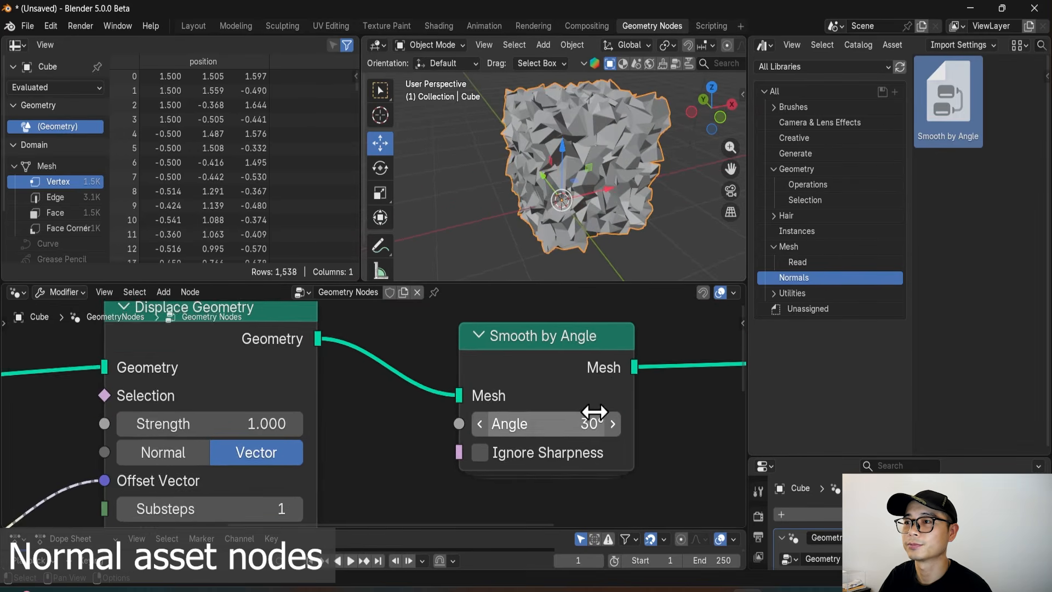
{"action": "middle_click_drag", "start_coordinate": [594, 410], "coordinate": [430, 441]}
{"action": "scroll", "coordinate": [430, 442], "scroll_direction": "down", "scroll_amount": 3}
{"action": "scroll", "coordinate": [459, 473], "scroll_direction": "up", "scroll_amount": 1}
{"action": "mouse_move", "coordinate": [453, 435]}
{"action": "left_mouse_down"}
{"action": "mouse_move", "coordinate": [425, 429]}
{"action": "mouse_move", "coordinate": [435, 429]}
{"action": "left_mouse_up"}
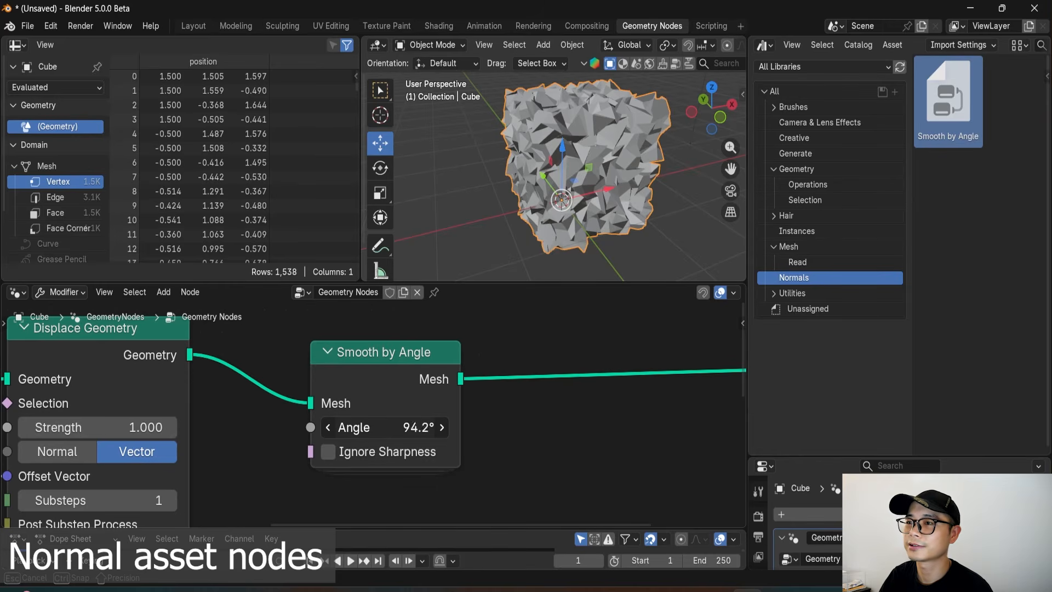
{"action": "left_click_drag", "start_coordinate": [436, 429], "coordinate": [457, 429]}
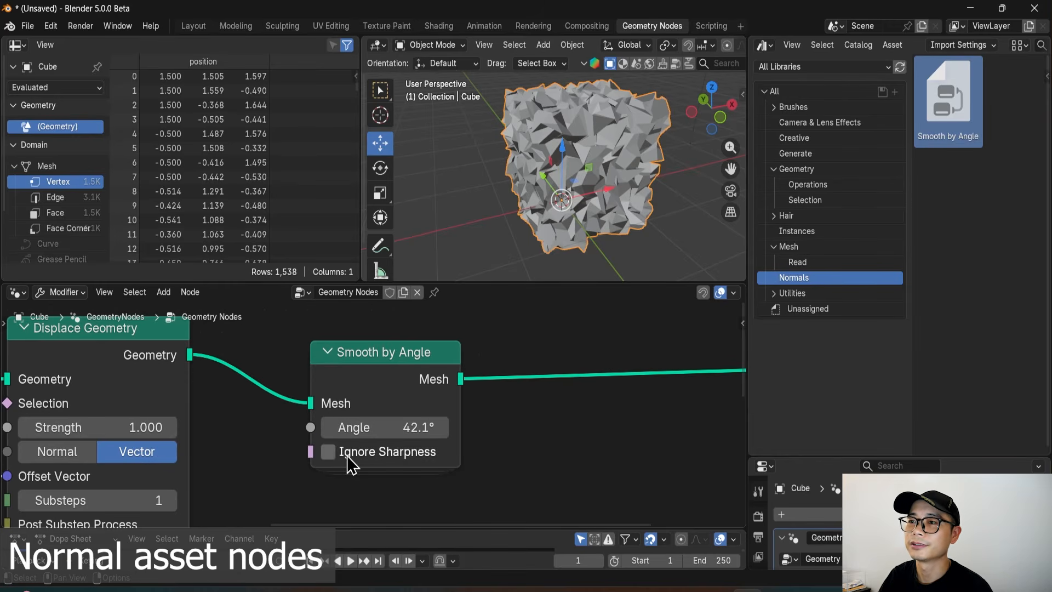
Enable Ignore Sharpness on the Smooth by Angle node, set its Angle to 180° and inspect the cube's shading.
{"action": "scroll", "coordinate": [345, 461], "scroll_direction": "up", "scroll_amount": 1}
{"action": "left_click", "coordinate": [323, 459]}
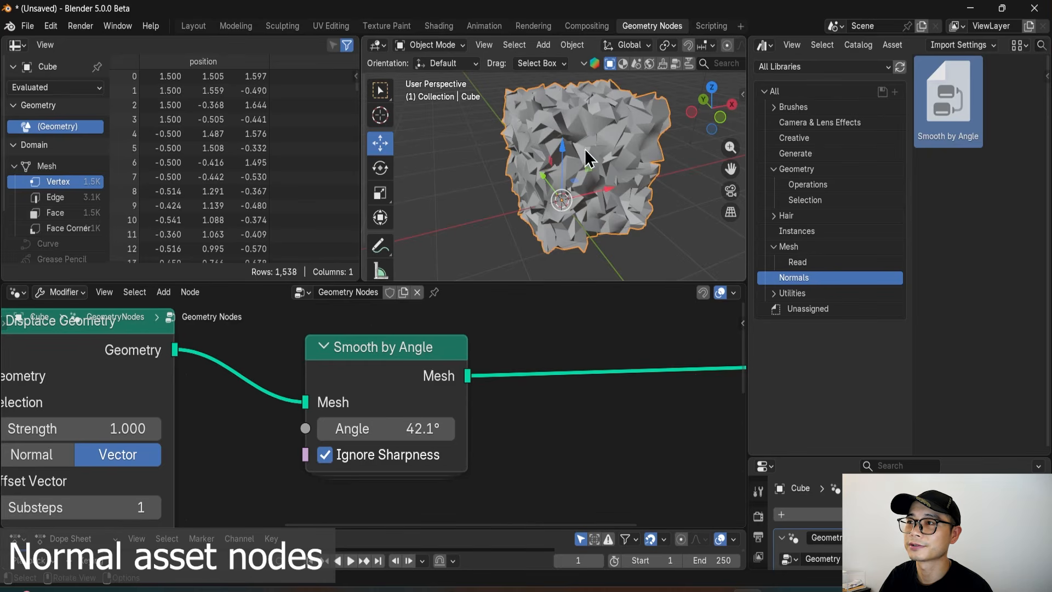
{"action": "left_click_drag", "start_coordinate": [405, 429], "coordinate": [476, 428]}
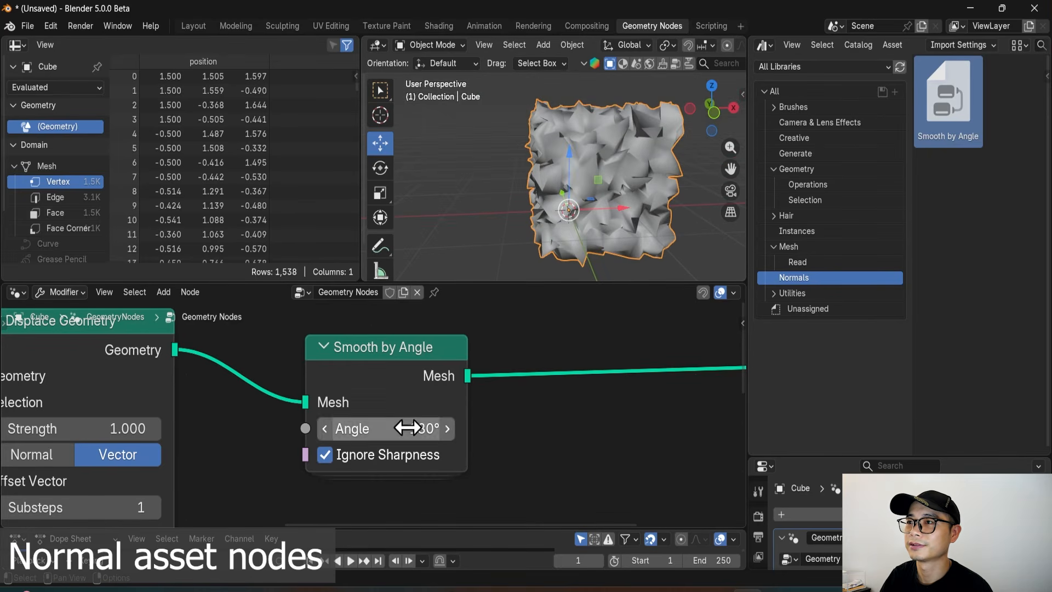
{"action": "middle_click_drag", "start_coordinate": [455, 209], "coordinate": [738, 192]}
{"action": "scroll", "coordinate": [585, 187], "scroll_direction": "down", "scroll_amount": 2}
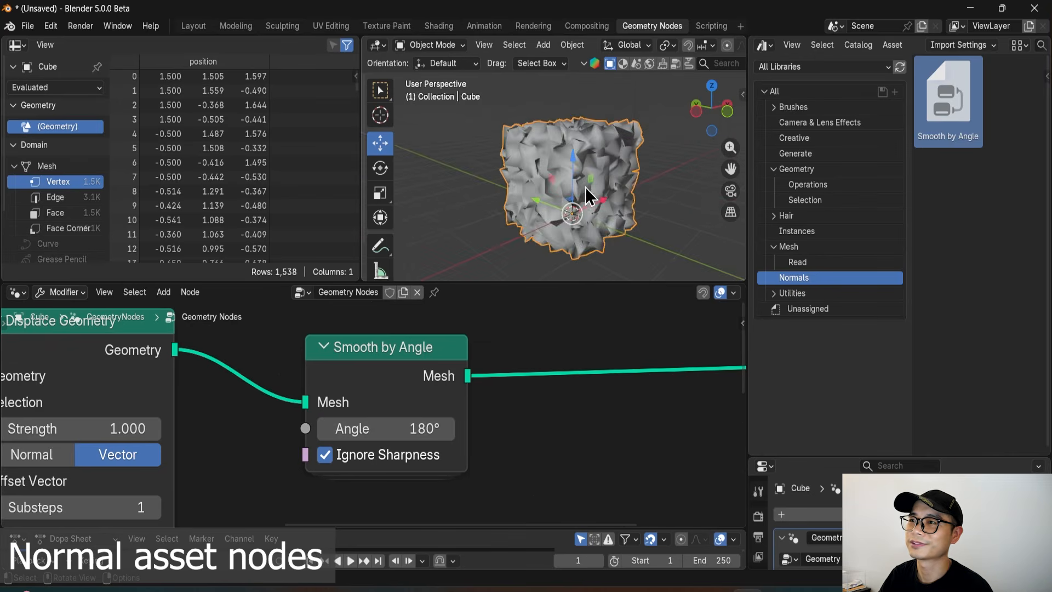
{"action": "middle_click_drag", "start_coordinate": [585, 186], "coordinate": [609, 202]}
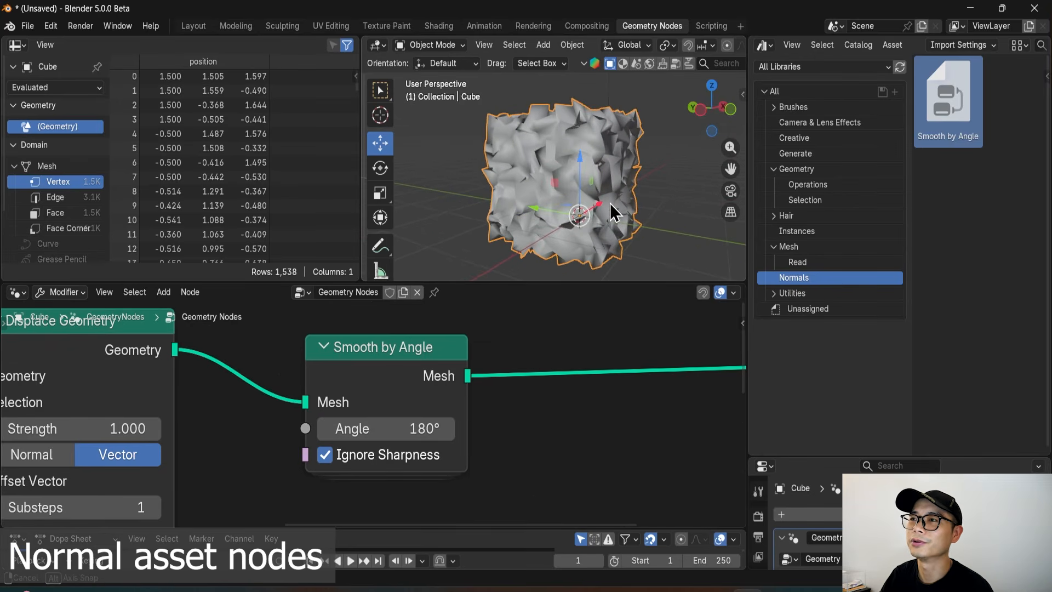
Reposition the Smooth by Angle node between Displace Geometry and Group Output.
{"action": "scroll", "coordinate": [451, 394], "scroll_direction": "down", "scroll_amount": 1}
{"action": "scroll", "coordinate": [449, 390], "scroll_direction": "down", "scroll_amount": 1}
{"action": "left_click_drag", "start_coordinate": [396, 374], "coordinate": [428, 363]}
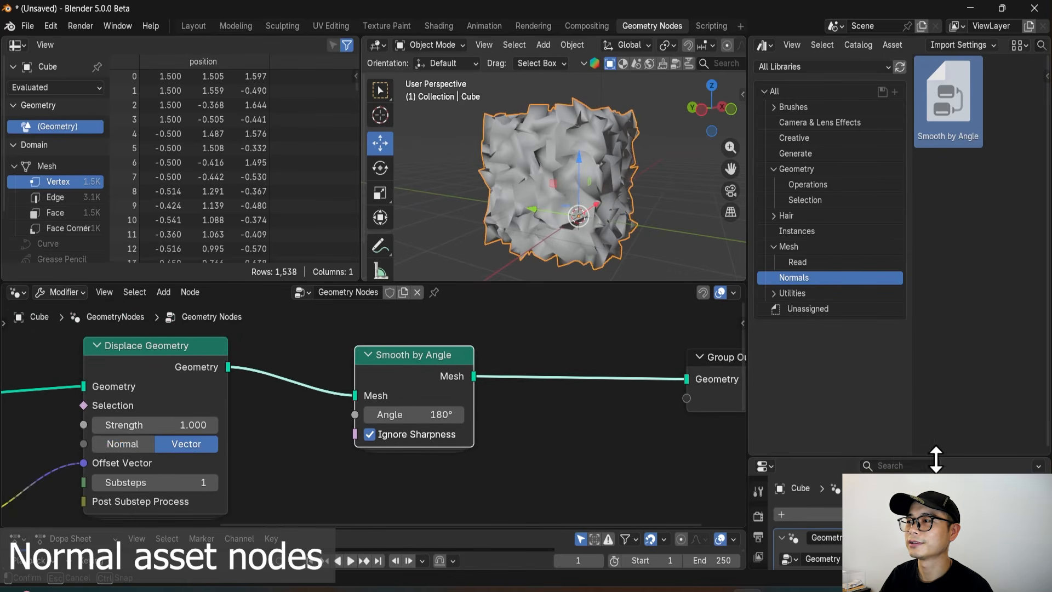
Enlarge the Properties editor and search the available modifiers for "smoot" without adding one.
{"action": "left_click_drag", "start_coordinate": [935, 458], "coordinate": [926, 317]}
{"action": "left_click", "coordinate": [797, 377]}
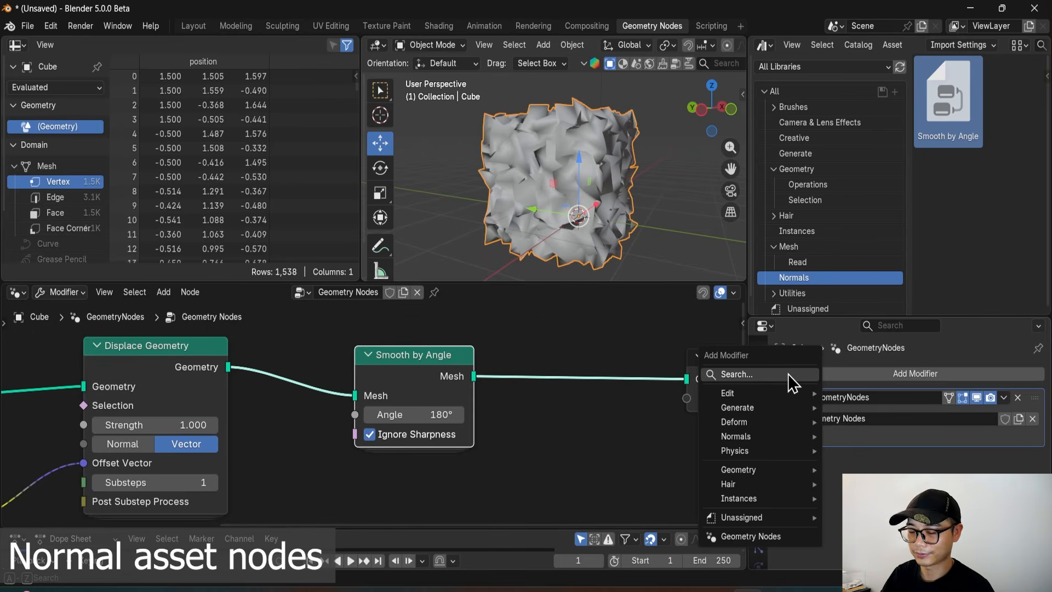
{"action": "type", "text": "smoot"}
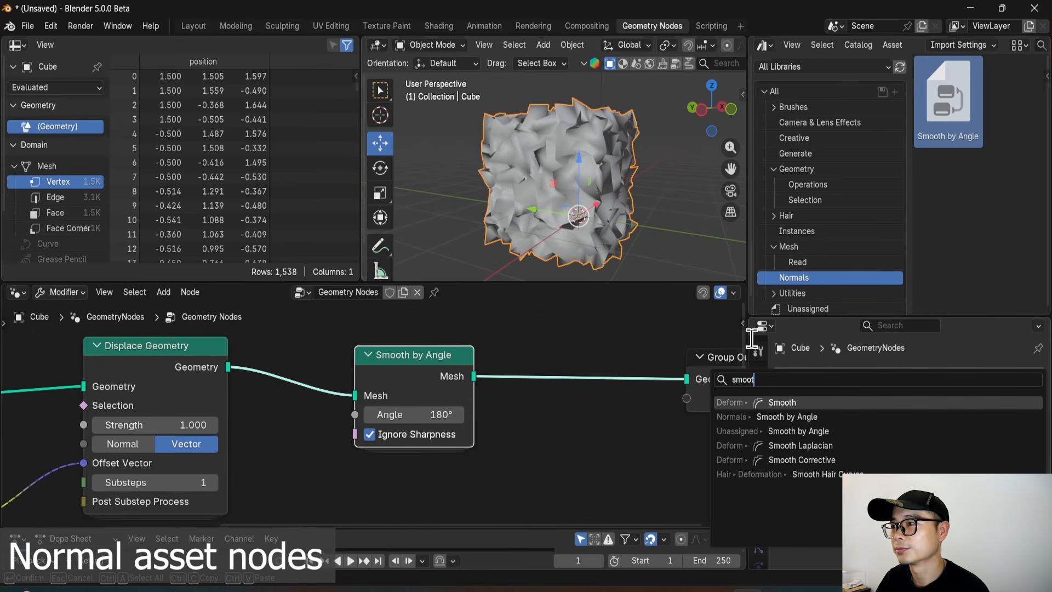
{"action": "left_click", "coordinate": [603, 456]}
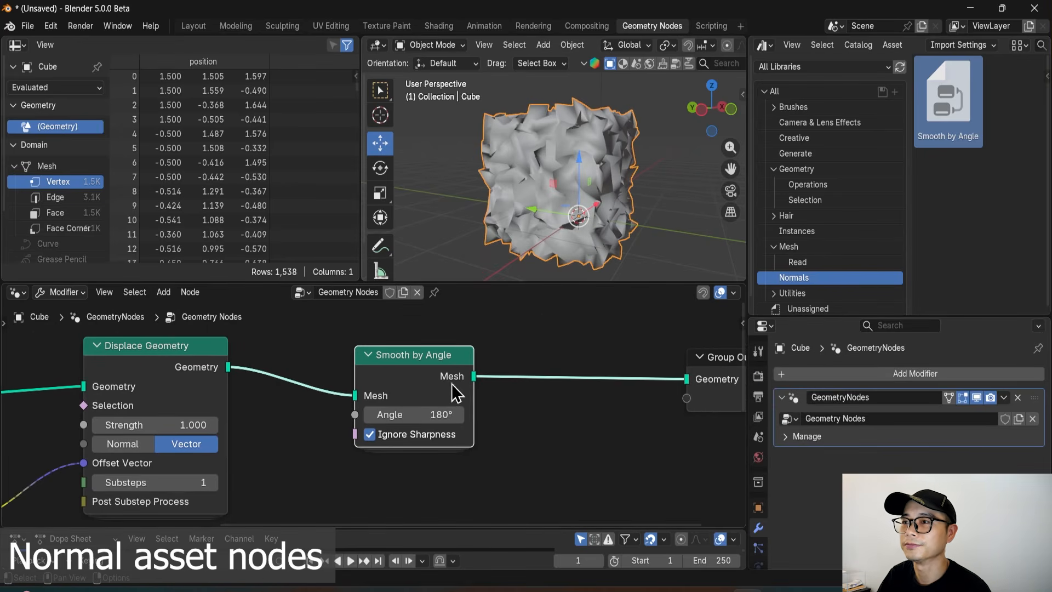
Enter the Smooth by Angle node group to examine its internal nodes, and return to the parent node tree.
{"action": "scroll", "coordinate": [391, 470], "scroll_direction": "up", "scroll_amount": 3}
{"action": "middle_click_drag", "start_coordinate": [461, 479], "coordinate": [460, 479]}
{"action": "scroll", "coordinate": [417, 458], "scroll_direction": "down", "scroll_amount": 4}
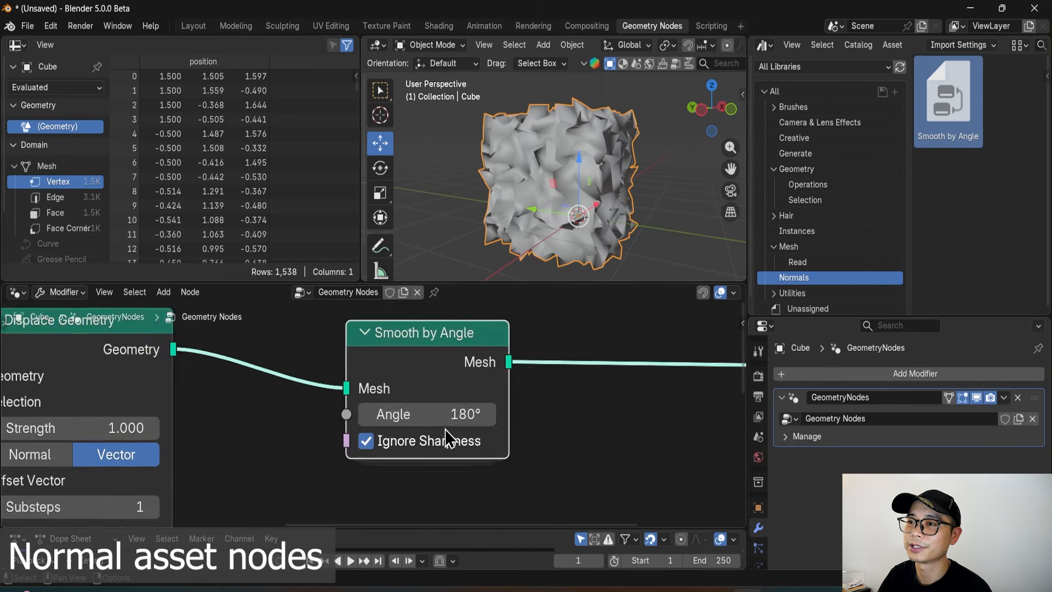
{"action": "key", "text": "Tab"}
{"action": "scroll", "coordinate": [396, 433], "scroll_direction": "down", "scroll_amount": 2}
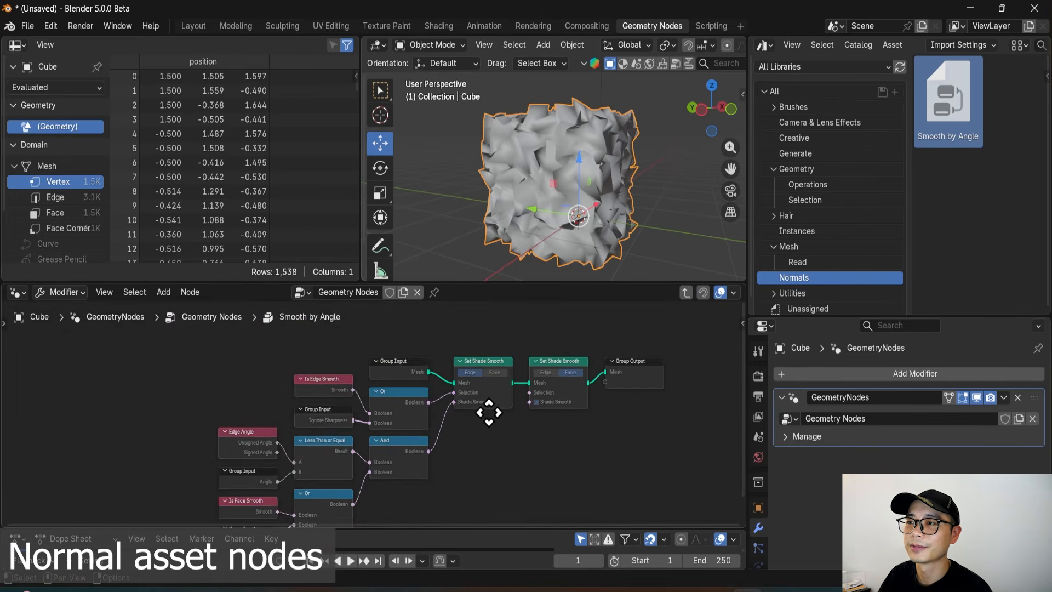
{"action": "middle_click_drag", "start_coordinate": [486, 413], "coordinate": [453, 390]}
{"action": "scroll", "coordinate": [543, 388], "scroll_direction": "up", "scroll_amount": 1}
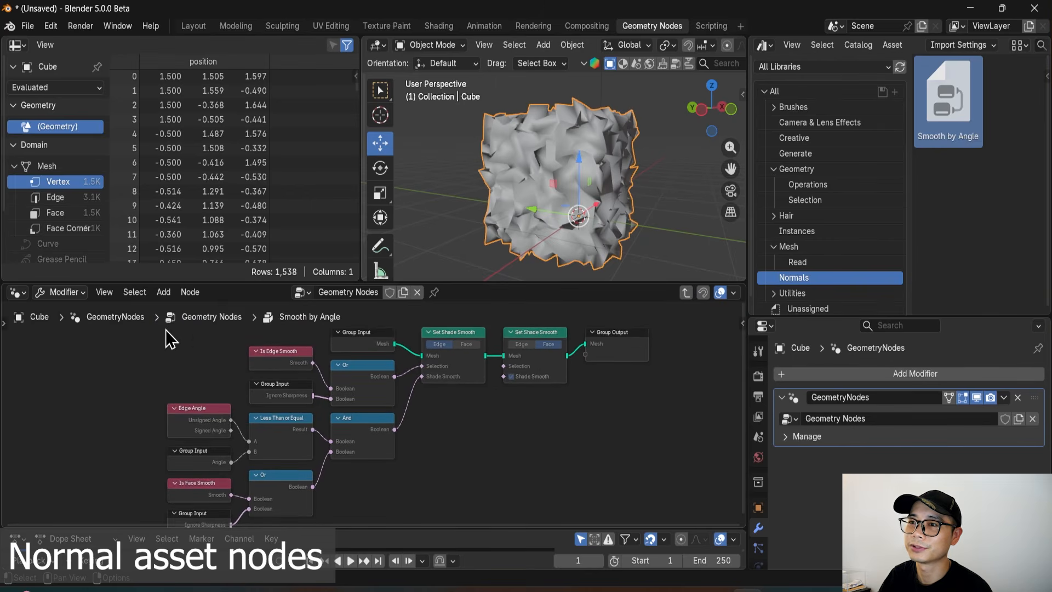
{"action": "left_click", "coordinate": [686, 293]}
Delete the Smooth by Angle node while keeping Displace Geometry linked to Group Output.
{"action": "middle_click_drag", "start_coordinate": [374, 407], "coordinate": [515, 394]}
{"action": "scroll", "coordinate": [515, 394], "scroll_direction": "up", "scroll_amount": 3}
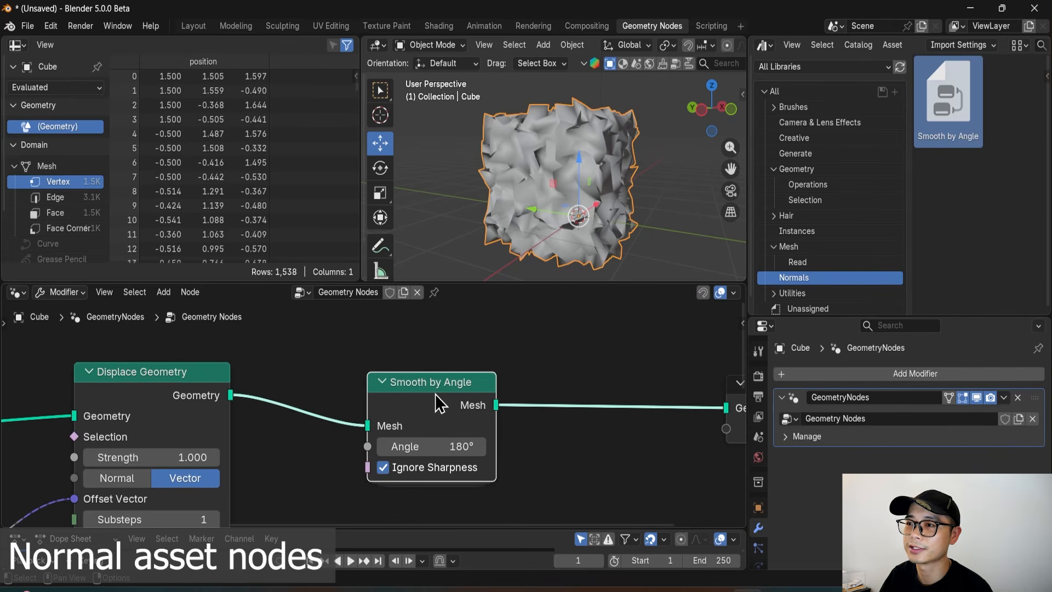
{"action": "mouse_move", "coordinate": [447, 412]}
{"action": "middle_mouse_down"}
{"action": "mouse_move", "coordinate": [410, 407]}
{"action": "mouse_move", "coordinate": [437, 406]}
{"action": "middle_mouse_up"}
{"action": "scroll", "coordinate": [460, 406], "scroll_direction": "up", "scroll_amount": 1}
{"action": "scroll", "coordinate": [395, 401], "scroll_direction": "up", "scroll_amount": 2}
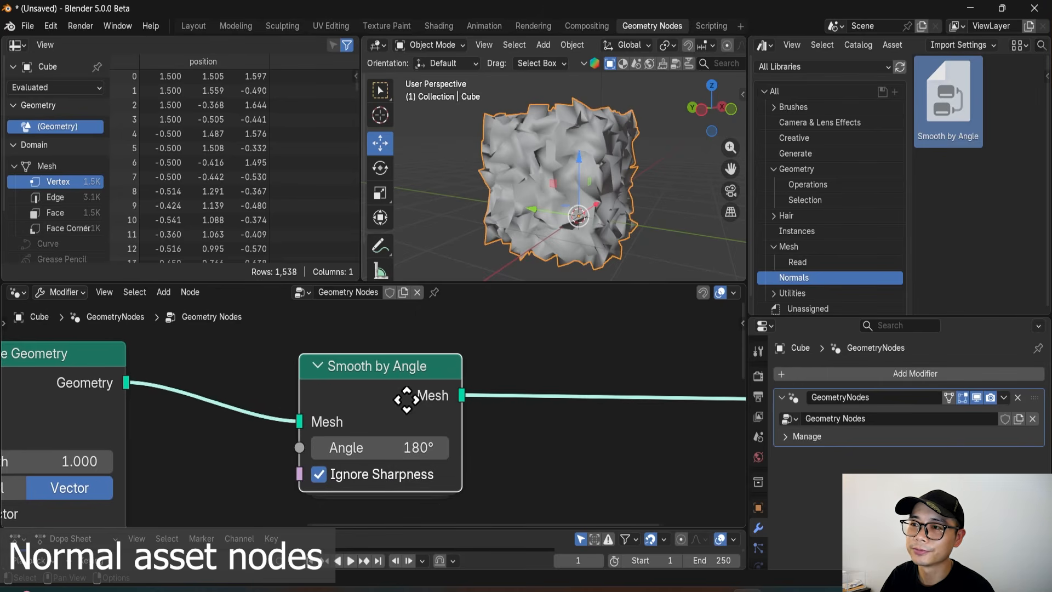
{"action": "scroll", "coordinate": [404, 400], "scroll_direction": "down", "scroll_amount": 1}
{"action": "scroll", "coordinate": [375, 411], "scroll_direction": "up", "scroll_amount": 1}
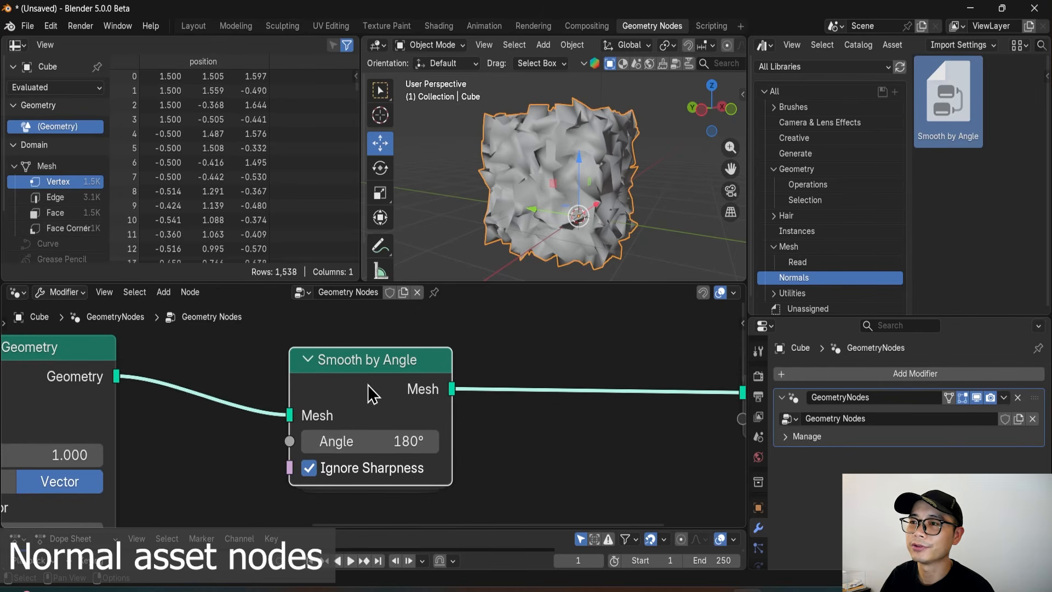
{"action": "key", "text": "ctrl+x"}
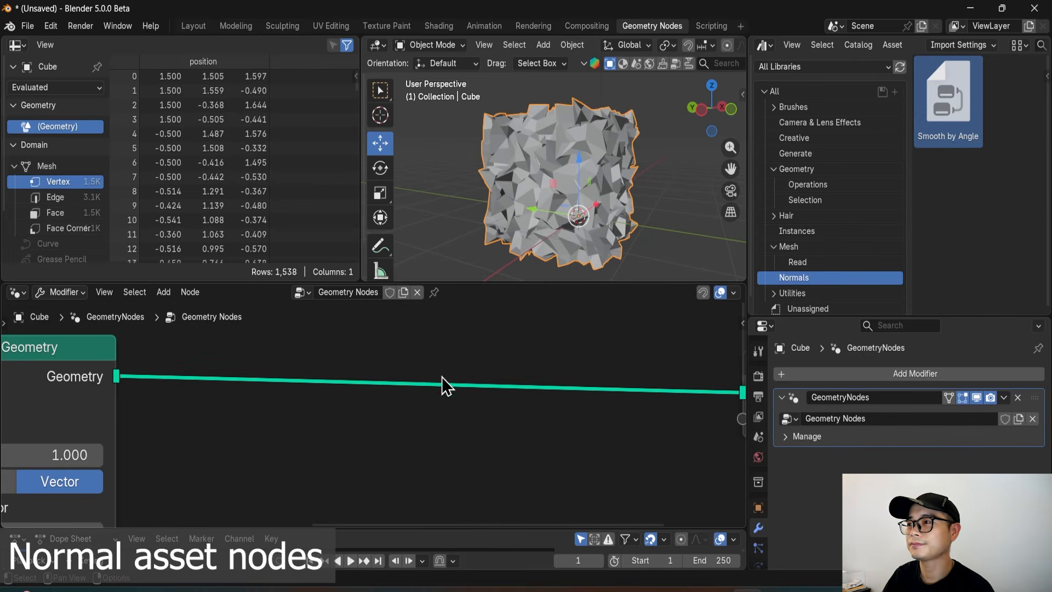
Expand the Utilities asset catalog, show its Vector subcatalog and select the first Combine Cylindrical asset.
{"action": "scroll", "coordinate": [827, 274], "scroll_direction": "down", "scroll_amount": 1}
{"action": "left_click", "coordinate": [823, 283]}
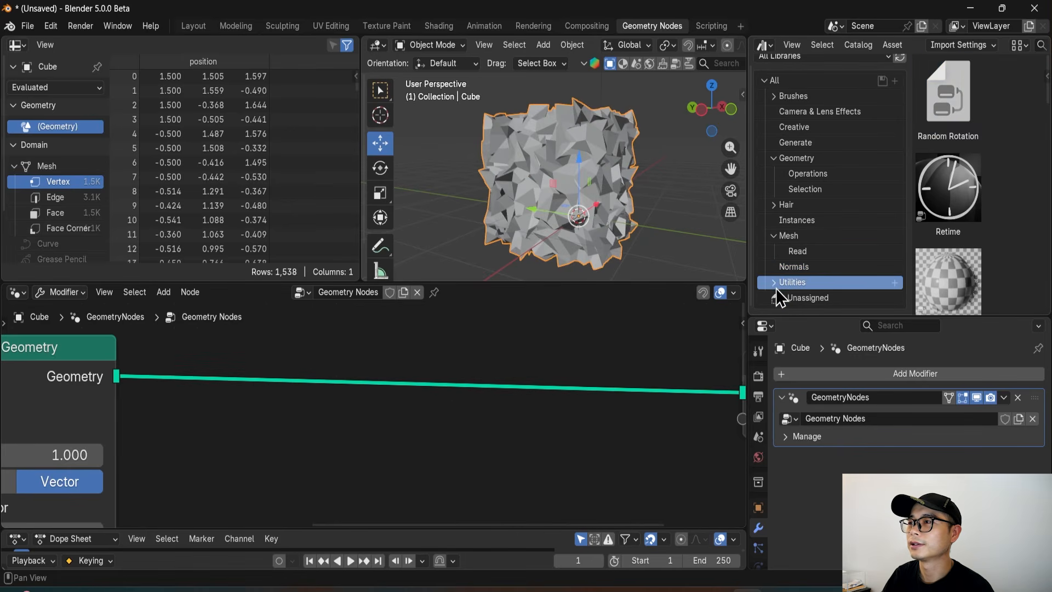
{"action": "left_click", "coordinate": [774, 283]}
{"action": "scroll", "coordinate": [819, 281], "scroll_direction": "down", "scroll_amount": 1}
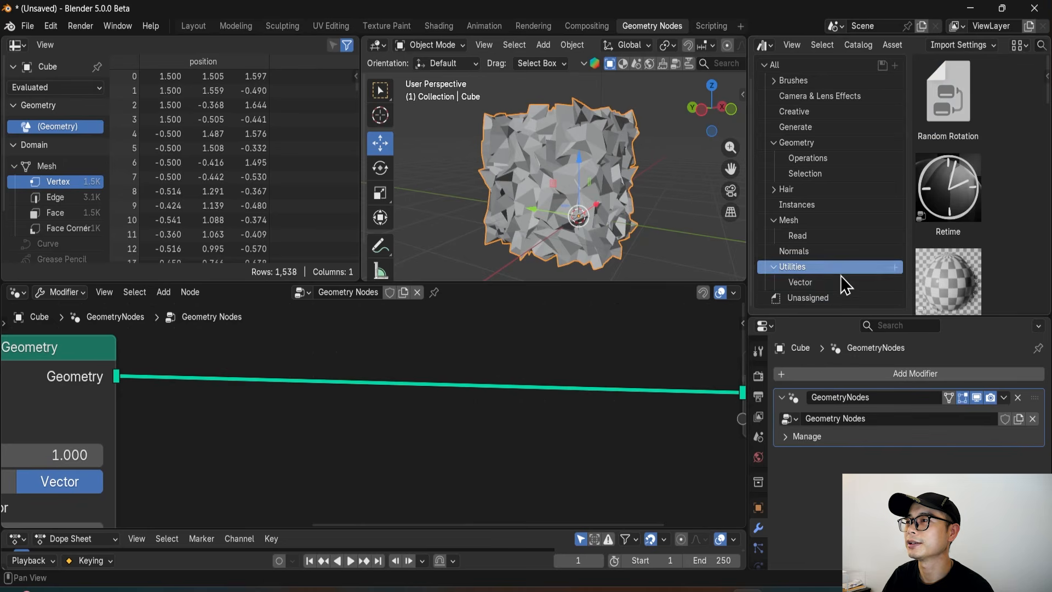
{"action": "left_click", "coordinate": [840, 282]}
{"action": "left_click", "coordinate": [953, 117]}
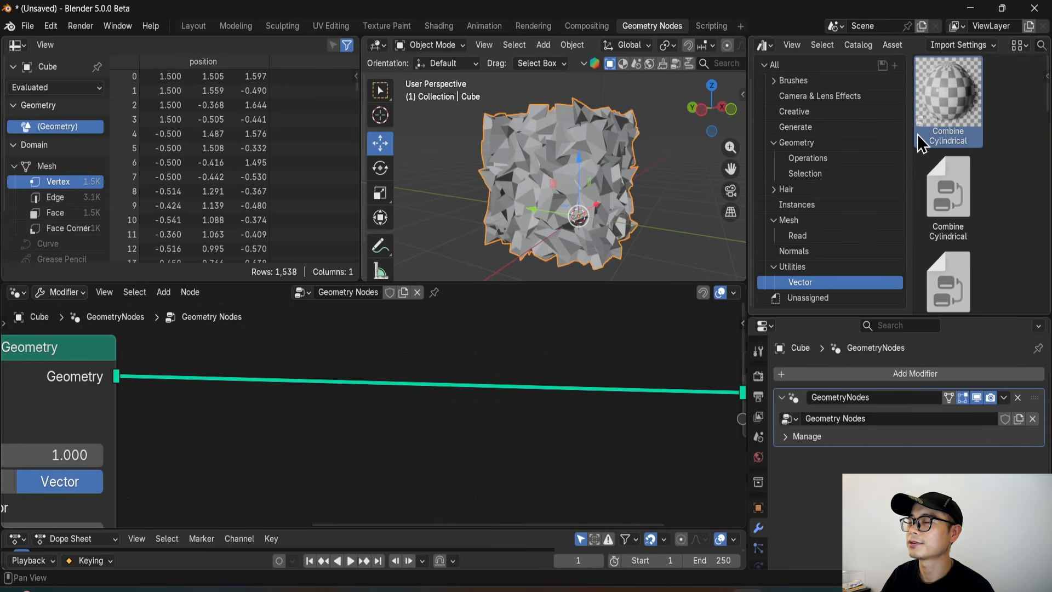
Add the Combine Cylindrical node-group asset from the Vector catalog below the link to Group Output.
{"action": "left_click_drag", "start_coordinate": [966, 96], "coordinate": [387, 404]}
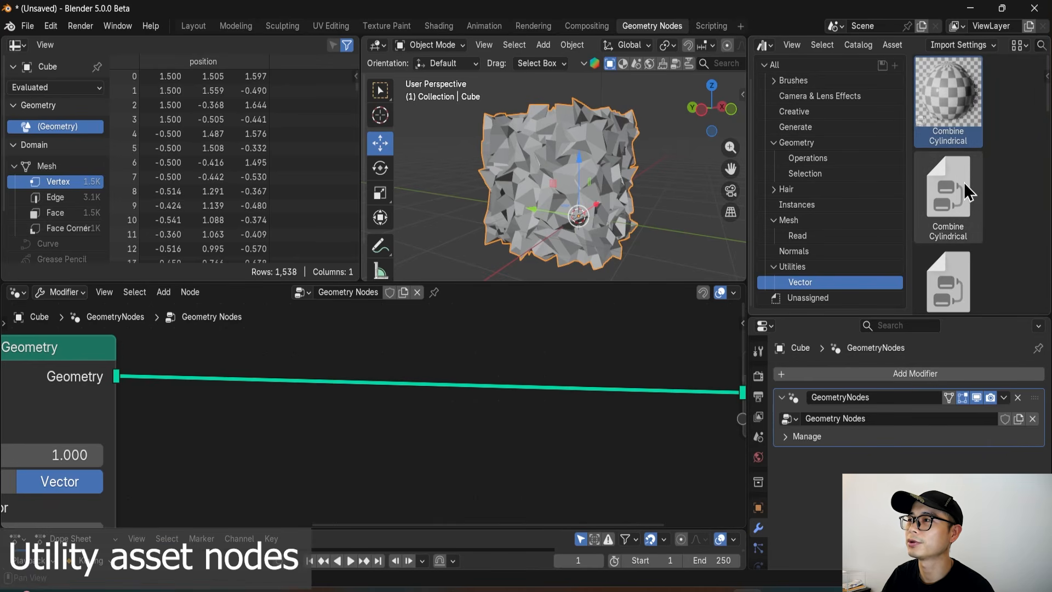
{"action": "scroll", "coordinate": [972, 202], "scroll_direction": "down", "scroll_amount": 1}
{"action": "scroll", "coordinate": [971, 198], "scroll_direction": "down", "scroll_amount": 1}
{"action": "left_click_drag", "start_coordinate": [946, 158], "coordinate": [279, 461]}
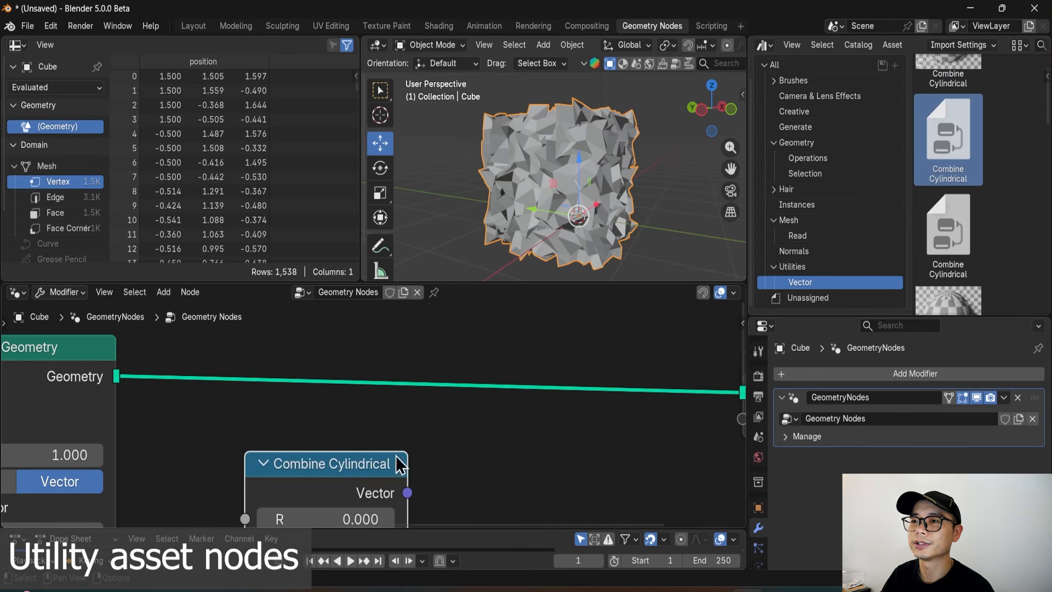
Add the Combine Spherical node-group asset from the Vector catalog beside the Combine Cylindrical node.
{"action": "middle_click_drag", "start_coordinate": [452, 445], "coordinate": [490, 336]}
{"action": "scroll", "coordinate": [489, 335], "scroll_direction": "down", "scroll_amount": 2}
{"action": "left_click_drag", "start_coordinate": [953, 239], "coordinate": [503, 405]}
{"action": "scroll", "coordinate": [502, 405], "scroll_direction": "down", "scroll_amount": 3}
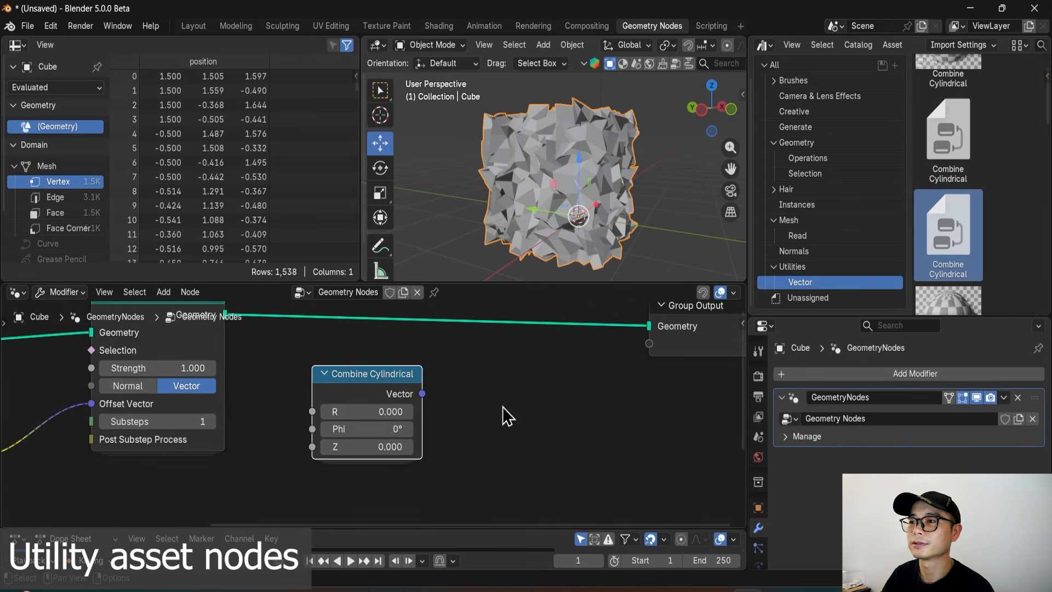
{"action": "scroll", "coordinate": [951, 256], "scroll_direction": "down", "scroll_amount": 3}
{"action": "scroll", "coordinate": [955, 252], "scroll_direction": "down", "scroll_amount": 5}
{"action": "left_click_drag", "start_coordinate": [955, 236], "coordinate": [521, 405]}
{"action": "scroll", "coordinate": [652, 385], "scroll_direction": "down", "scroll_amount": 3}
{"action": "scroll", "coordinate": [942, 268], "scroll_direction": "down", "scroll_amount": 5}
{"action": "scroll", "coordinate": [943, 241], "scroll_direction": "up", "scroll_amount": 1}
Add the Separate Cylindrical node-group asset from the Vector catalog to the right of the Combine Spherical node.
{"action": "left_click_drag", "start_coordinate": [949, 140], "coordinate": [636, 408]}
{"action": "scroll", "coordinate": [942, 180], "scroll_direction": "down", "scroll_amount": 3}
{"action": "left_click_drag", "start_coordinate": [944, 188], "coordinate": [618, 438]}
{"action": "scroll", "coordinate": [962, 228], "scroll_direction": "down", "scroll_amount": 2}
{"action": "scroll", "coordinate": [948, 228], "scroll_direction": "down", "scroll_amount": 1}
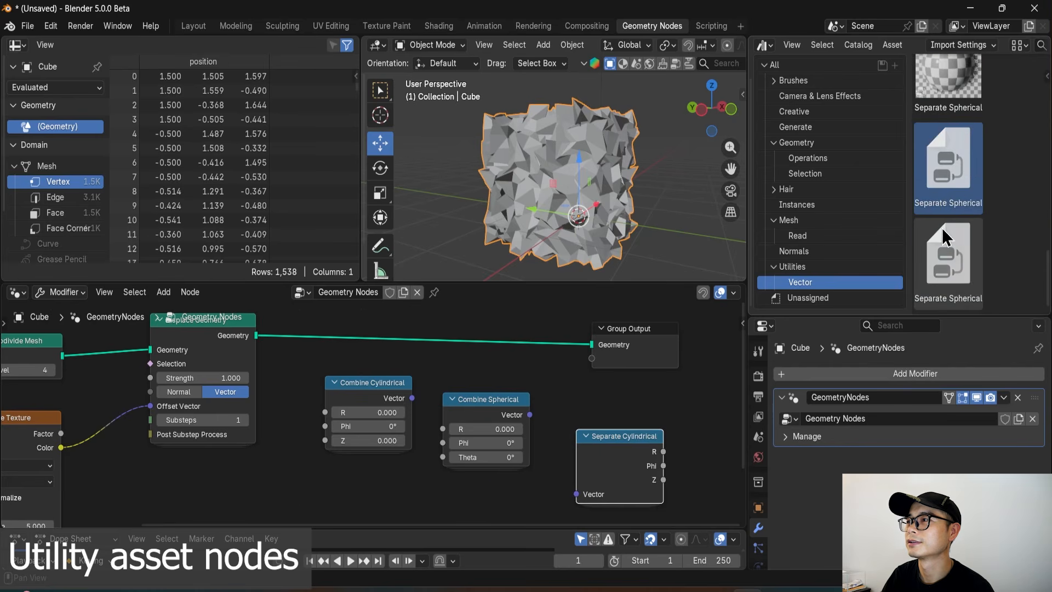
Add the Separate Spherical node-group asset and place it directly below the Combine Cylindrical node.
{"action": "left_click_drag", "start_coordinate": [942, 228], "coordinate": [516, 493]}
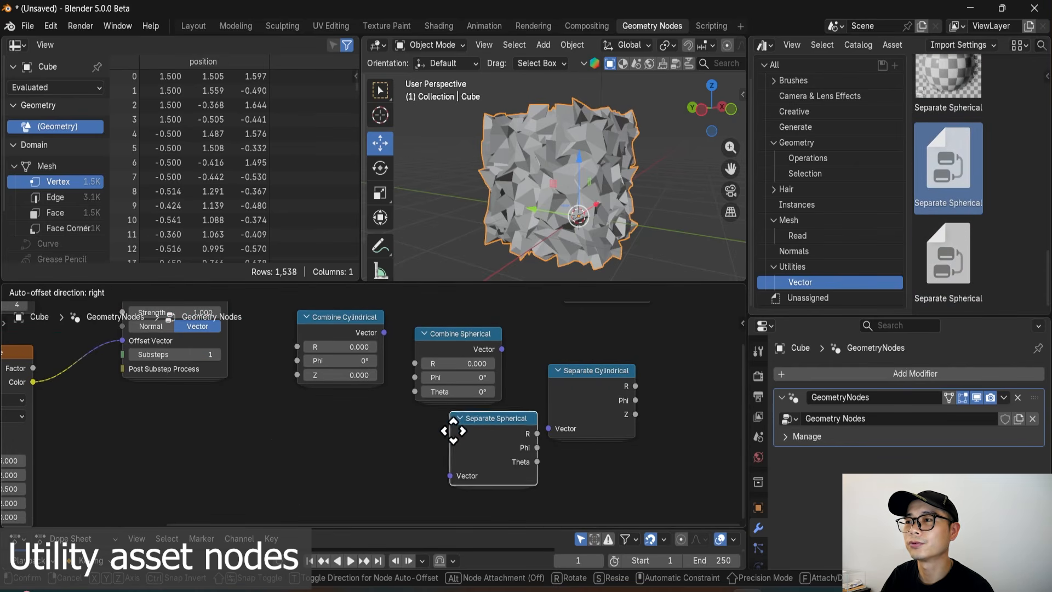
{"action": "left_click_drag", "start_coordinate": [399, 434], "coordinate": [327, 427]}
{"action": "scroll", "coordinate": [353, 384], "scroll_direction": "up", "scroll_amount": 2}
{"action": "scroll", "coordinate": [331, 328], "scroll_direction": "down", "scroll_amount": 1}
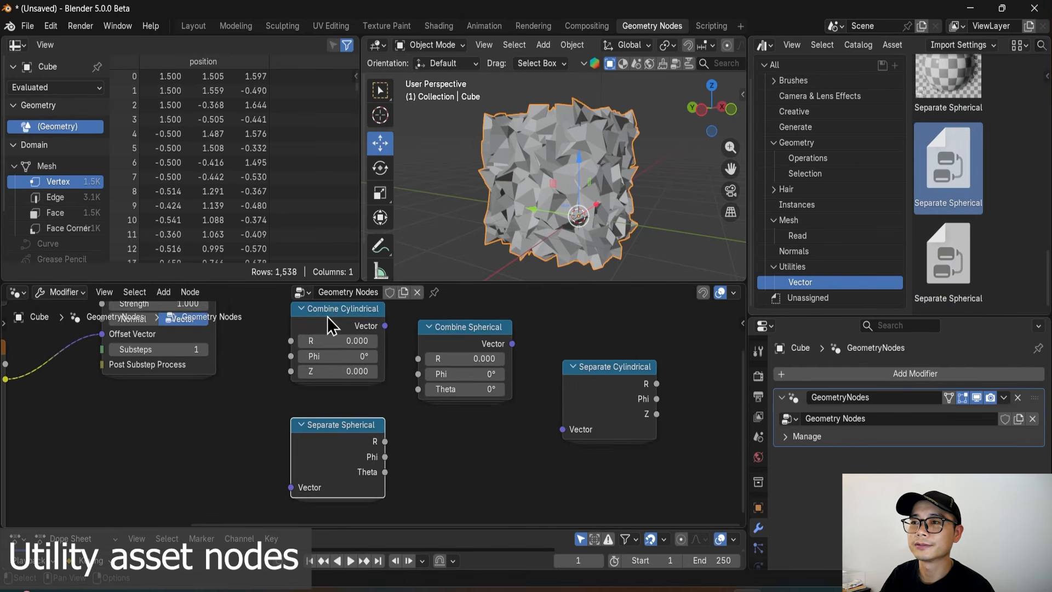
Move Combine Cylindrical to the right of Separate Spherical, and place Combine Spherical beside it.
{"action": "left_click_drag", "start_coordinate": [330, 323], "coordinate": [448, 432]}
{"action": "scroll", "coordinate": [446, 433], "scroll_direction": "up", "scroll_amount": 3}
{"action": "middle_click_drag", "start_coordinate": [446, 437], "coordinate": [342, 431]}
{"action": "left_click_drag", "start_coordinate": [591, 401], "coordinate": [676, 408]}
{"action": "left_click_drag", "start_coordinate": [373, 336], "coordinate": [523, 441]}
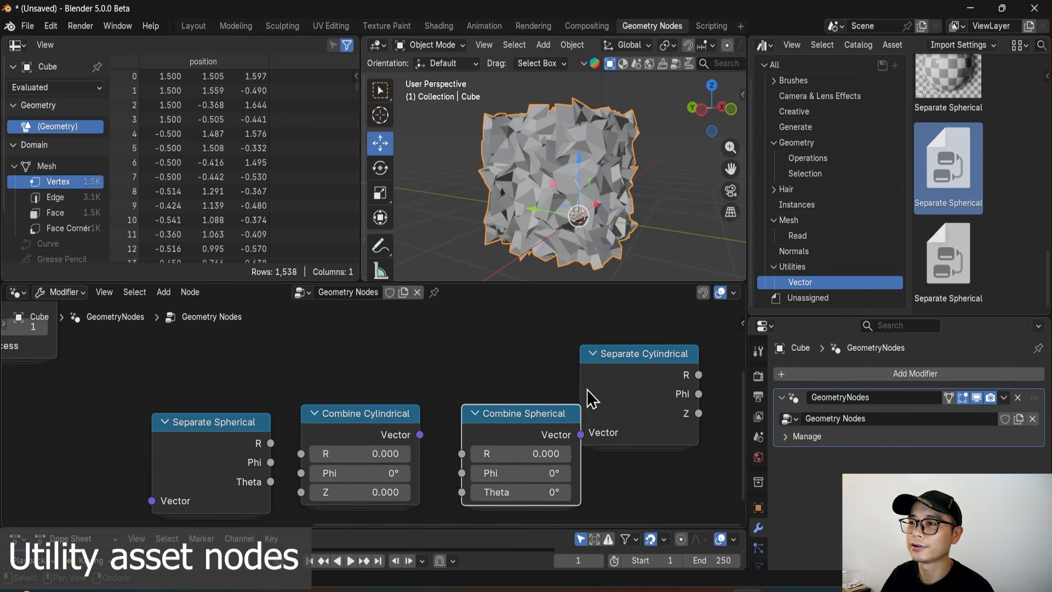
Rearrange the pair so Separate Cylindrical sits between Combine Cylindrical and Combine Spherical, with all four nodes in one row.
{"action": "left_click", "coordinate": [618, 355]}
{"action": "left_click_drag", "start_coordinate": [618, 358], "coordinate": [553, 339]}
{"action": "left_click_drag", "start_coordinate": [496, 413], "coordinate": [680, 336]}
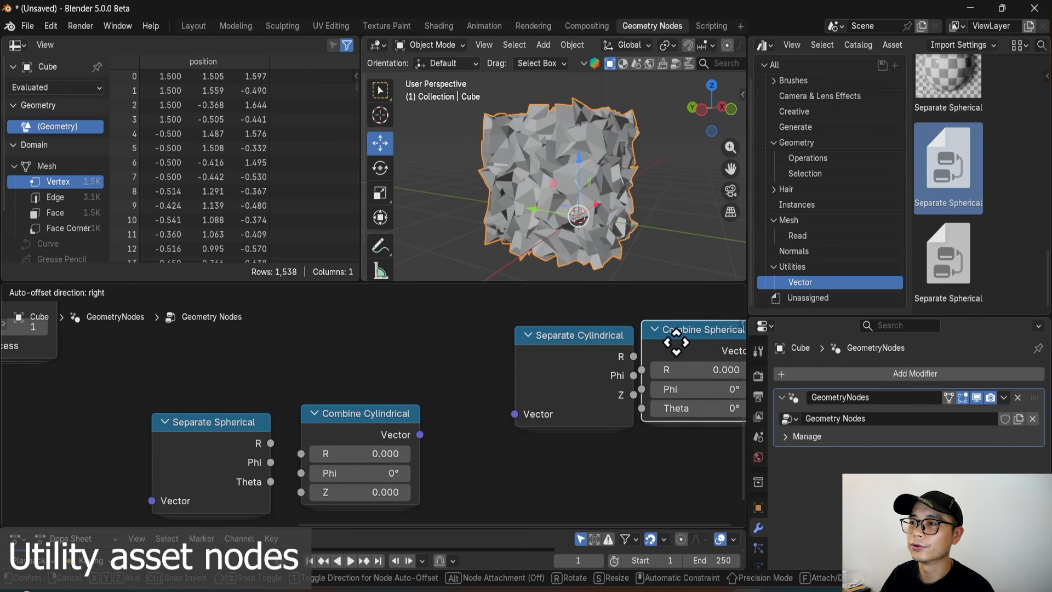
{"action": "left_click_drag", "start_coordinate": [668, 469], "coordinate": [546, 358]}
{"action": "left_click_drag", "start_coordinate": [552, 355], "coordinate": [519, 415]}
{"action": "left_click", "coordinate": [531, 432]}
Link Separate Spherical's R, Phi and Theta outputs to Combine Cylindrical's R, Phi and Z inputs, and cut those links again.
{"action": "scroll", "coordinate": [444, 413], "scroll_direction": "up", "scroll_amount": 2}
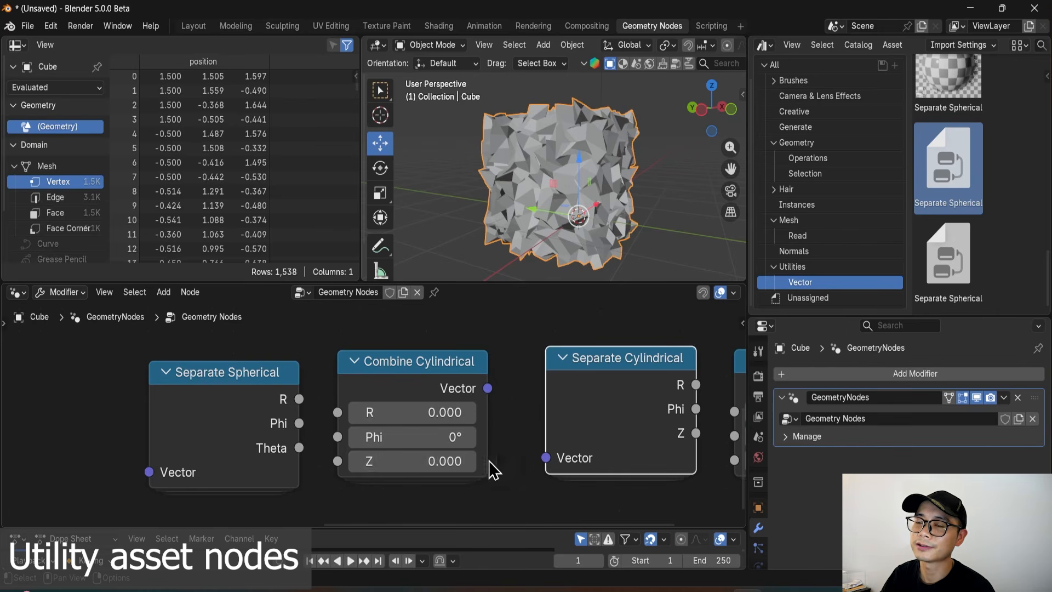
{"action": "scroll", "coordinate": [406, 474], "scroll_direction": "down", "scroll_amount": 1}
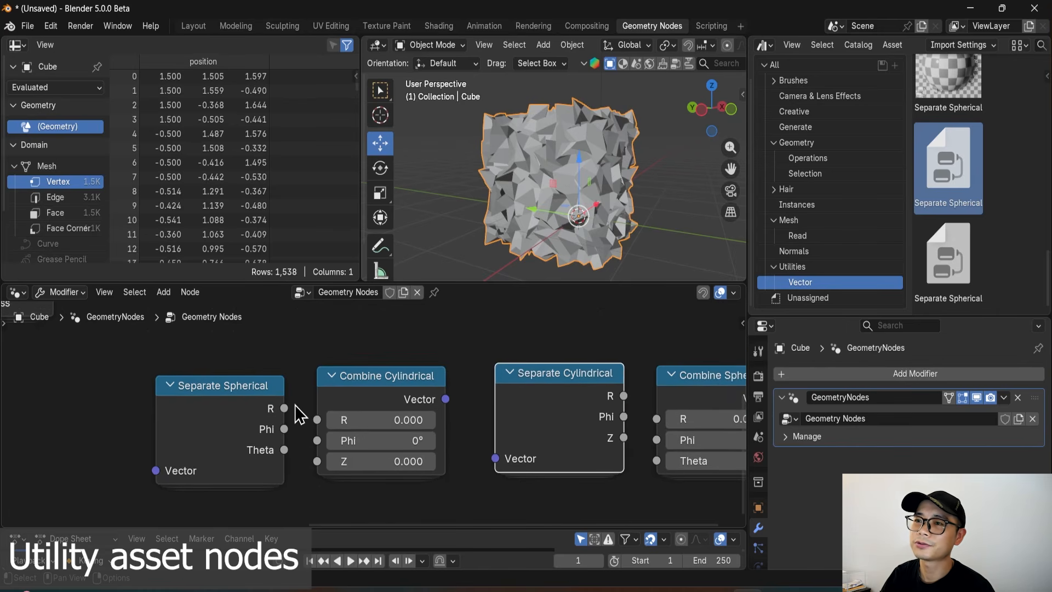
{"action": "left_click_drag", "start_coordinate": [283, 408], "coordinate": [318, 461]}
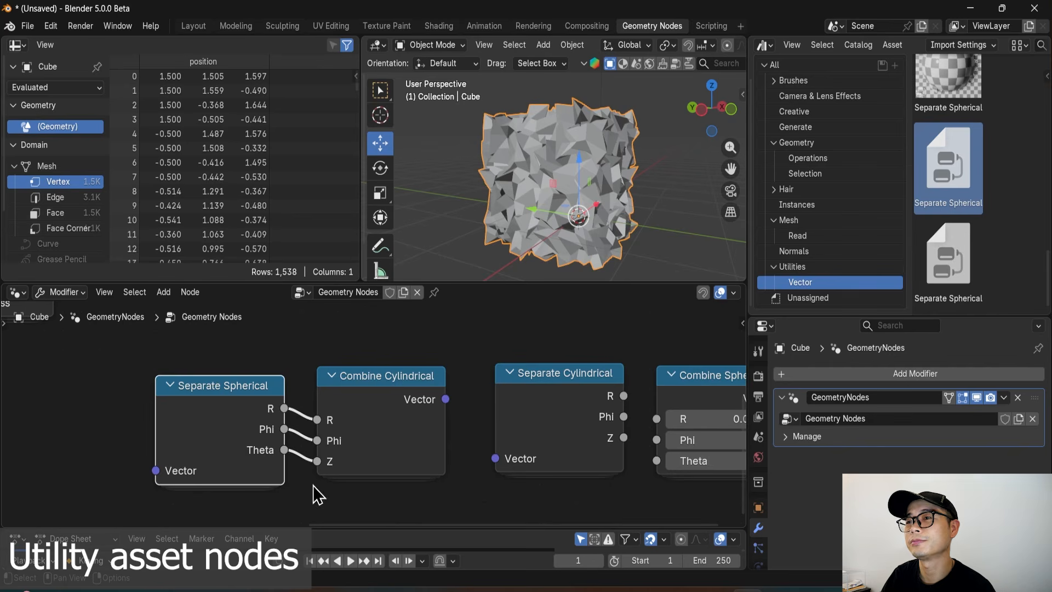
{"action": "right_click_drag", "start_coordinate": [310, 495], "coordinate": [309, 390], "text": "ctrl"}
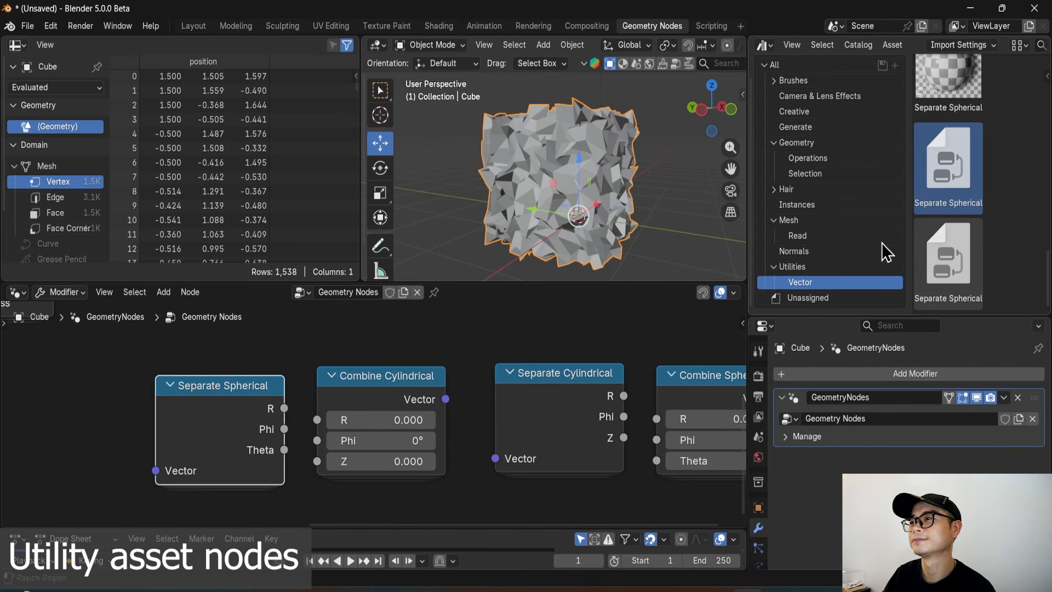
Browse the asset catalogs from Utilities and Vector back through Mesh Read to Geometry Operations.
{"action": "left_click", "coordinate": [792, 267]}
{"action": "left_click", "coordinate": [810, 279]}
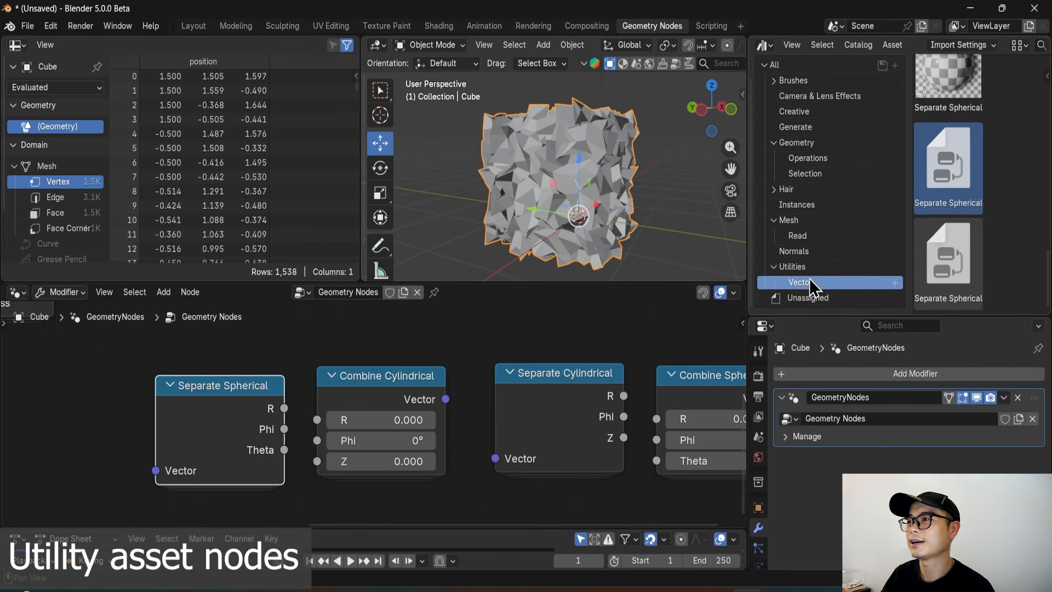
{"action": "left_click", "coordinate": [813, 255]}
{"action": "left_click", "coordinate": [826, 236]}
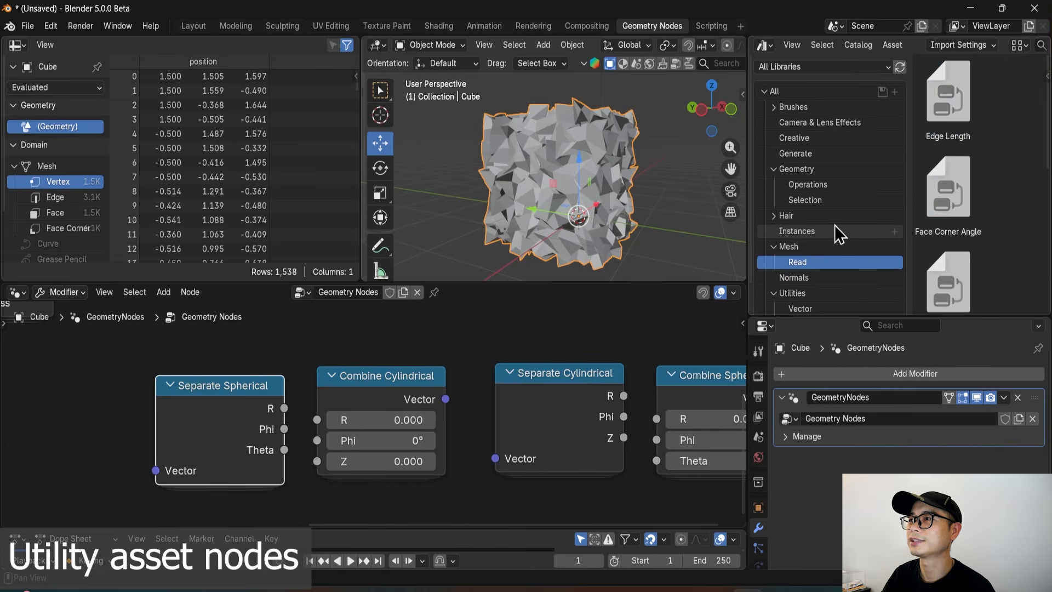
{"action": "left_click", "coordinate": [827, 186]}
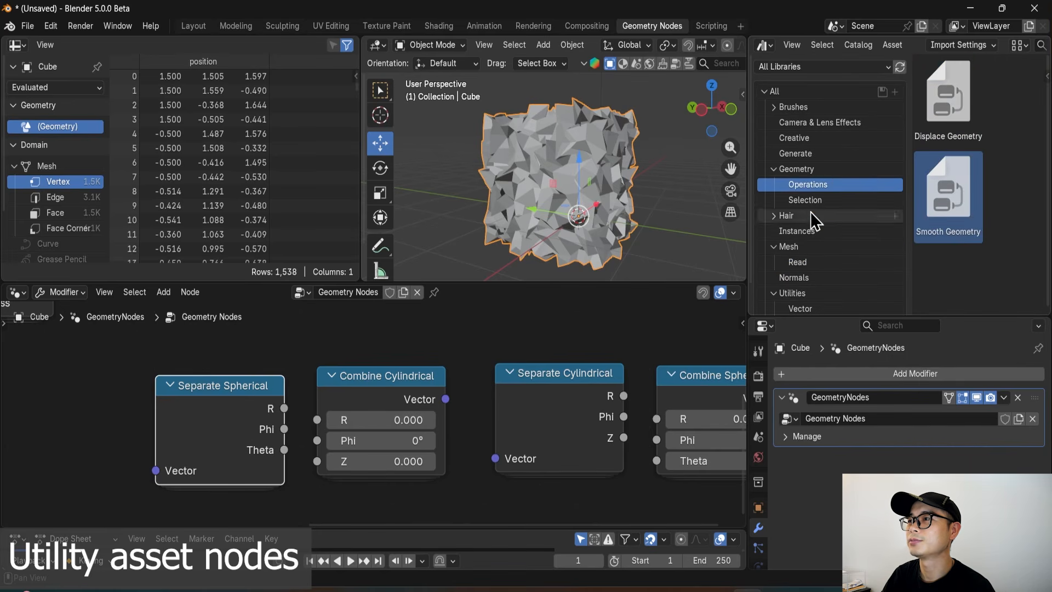
Show the Generate asset catalog and look over its Array, Scatter on Surface and Curve to Tube assets.
{"action": "left_click", "coordinate": [828, 169]}
{"action": "left_click", "coordinate": [826, 155]}
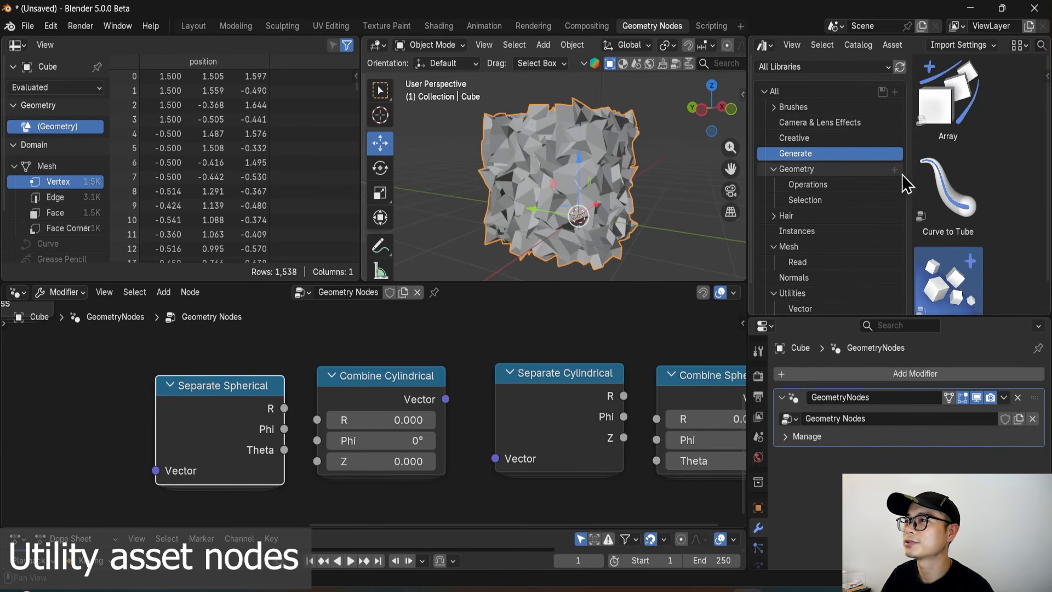
{"action": "left_click", "coordinate": [953, 123]}
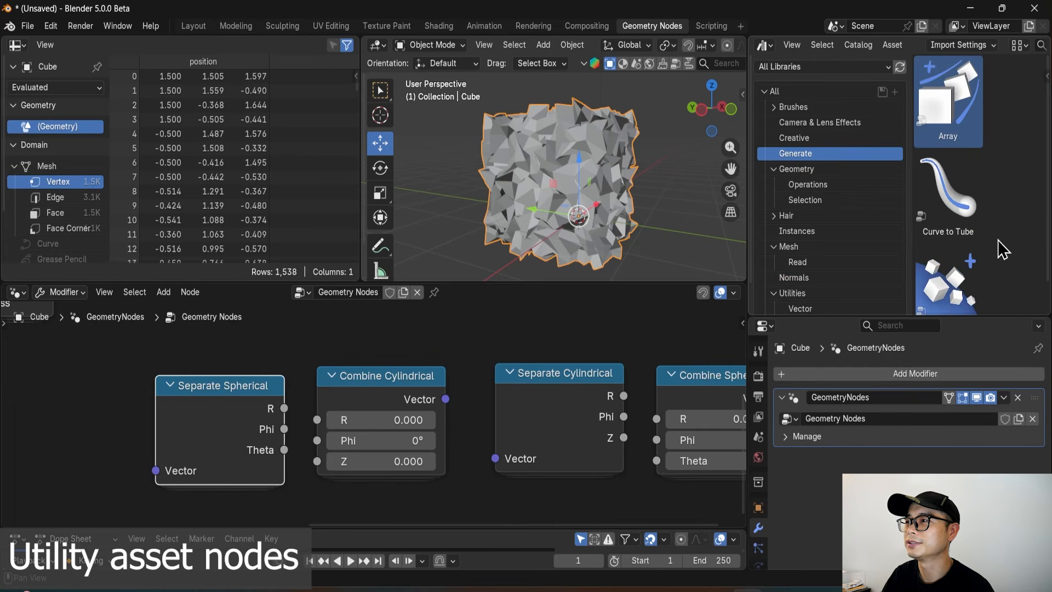
{"action": "scroll", "coordinate": [1014, 244], "scroll_direction": "down", "scroll_amount": 2}
{"action": "left_click", "coordinate": [978, 260]}
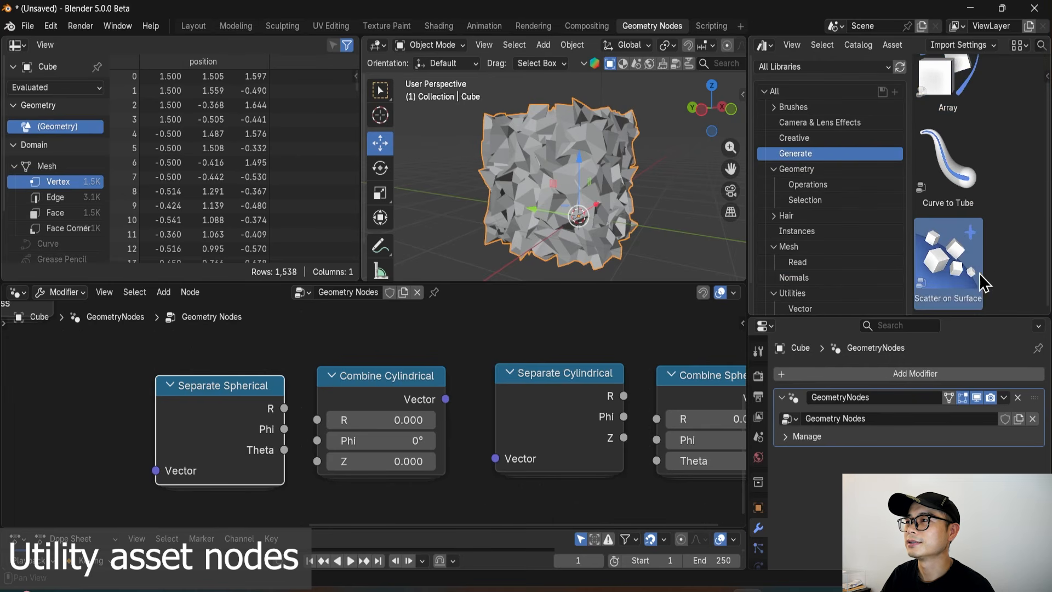
{"action": "left_click", "coordinate": [958, 186]}
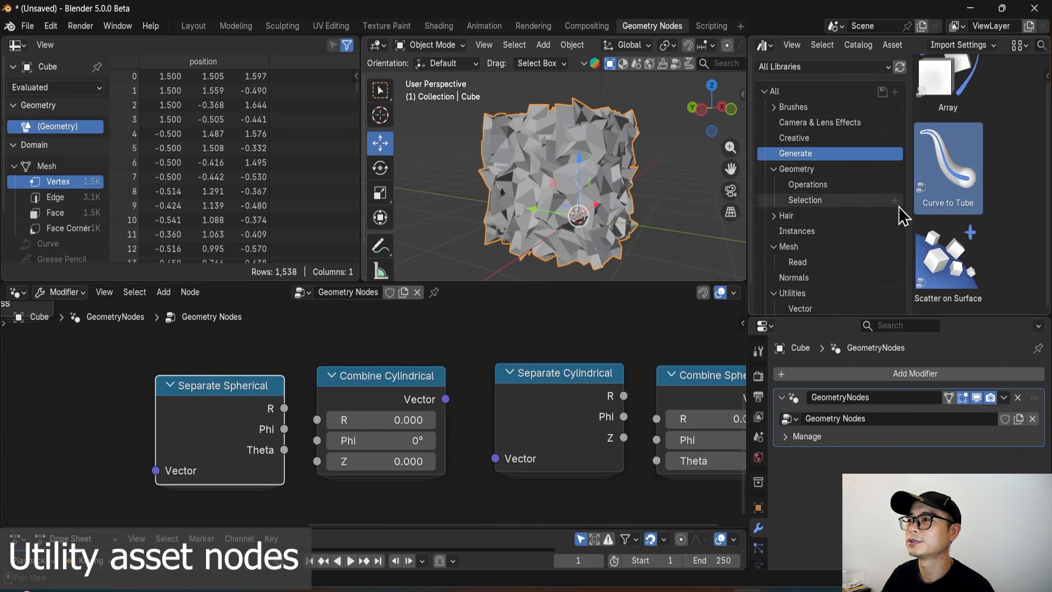
Review the Geometry Operations, Selection and Instances catalogs, including the Instance on Elements and Randomize Transforms assets.
{"action": "left_click", "coordinate": [852, 200]}
{"action": "left_click", "coordinate": [848, 185]}
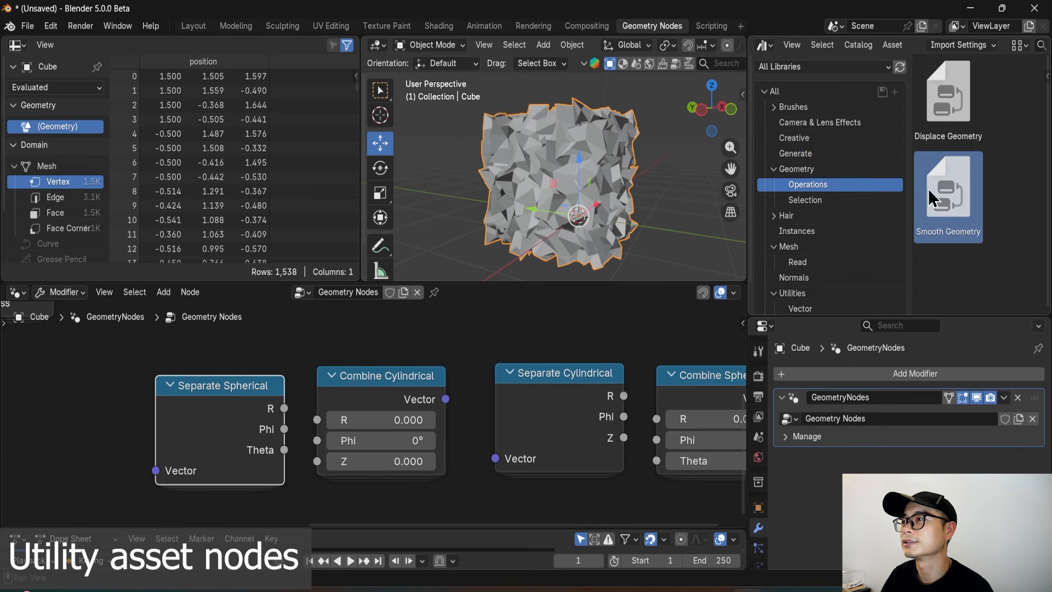
{"action": "left_click", "coordinate": [813, 201]}
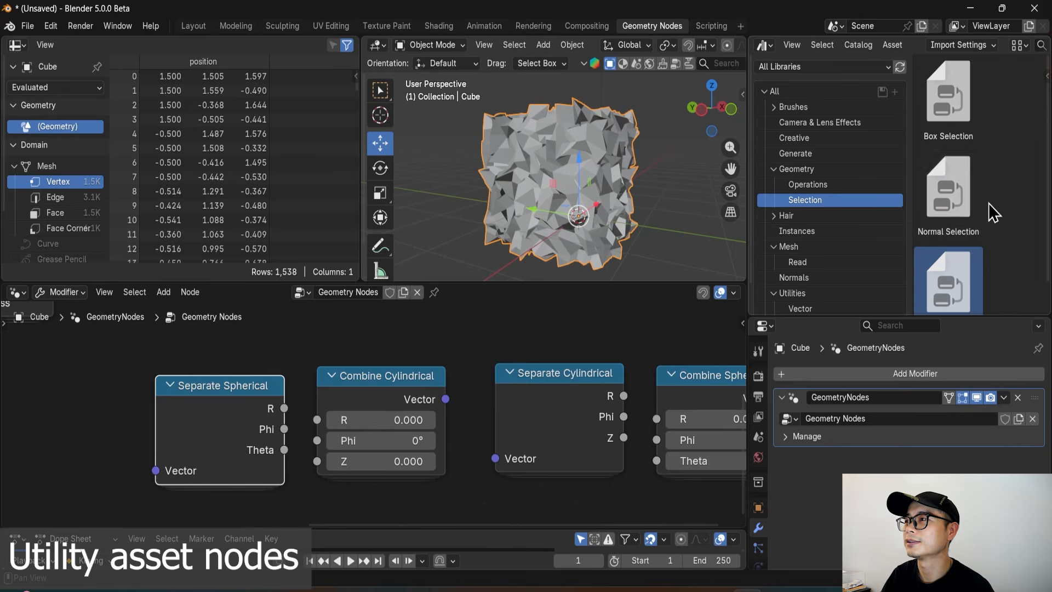
{"action": "left_click", "coordinate": [809, 231]}
{"action": "left_click", "coordinate": [962, 137]}
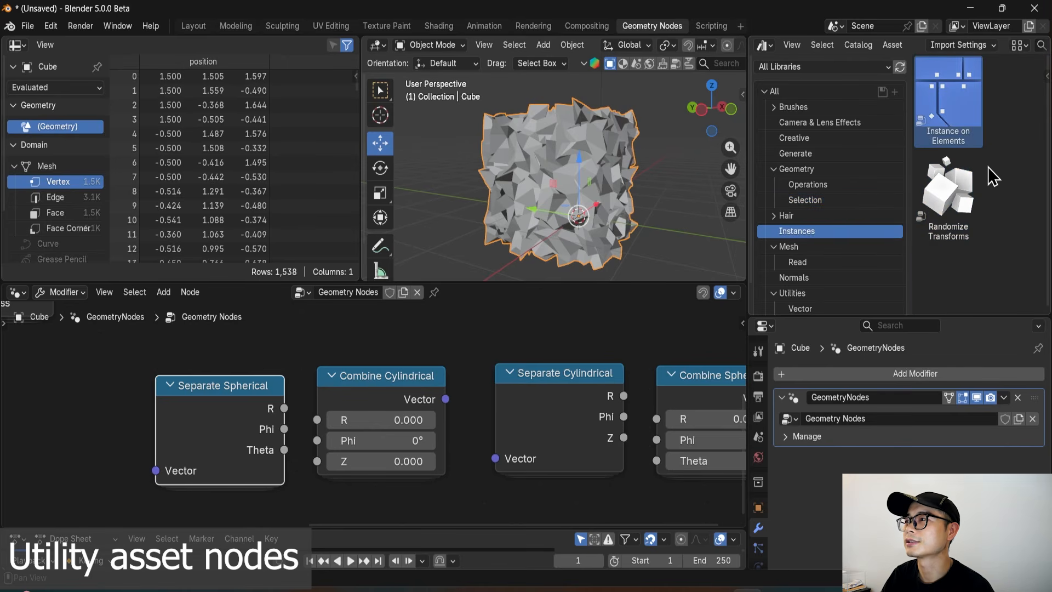
{"action": "left_click", "coordinate": [973, 226]}
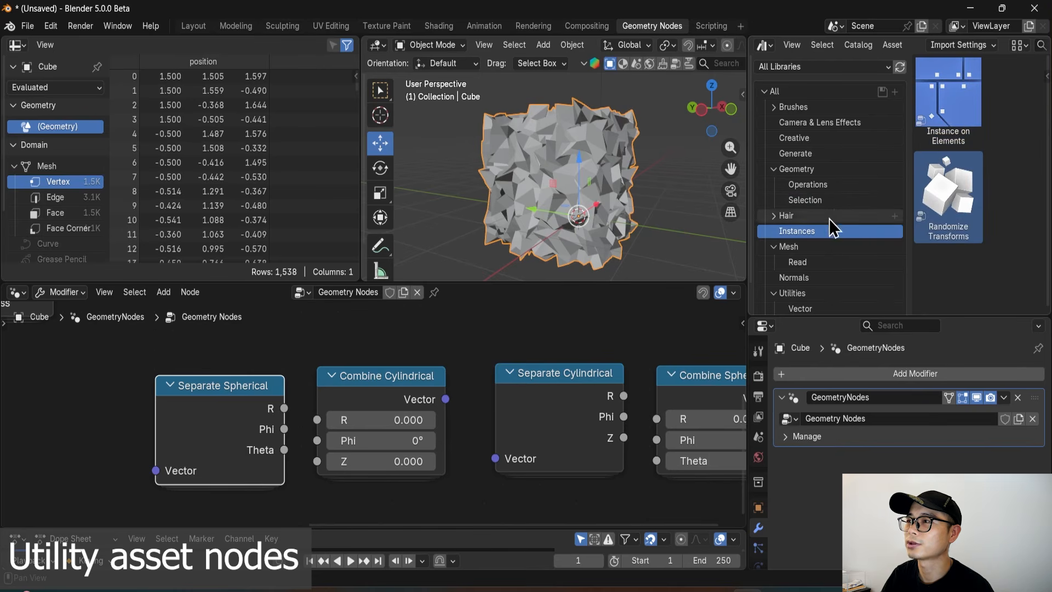
{"action": "scroll", "coordinate": [498, 395], "scroll_direction": "down", "scroll_amount": 1}
{"action": "scroll", "coordinate": [499, 396], "scroll_direction": "down", "scroll_amount": 4}
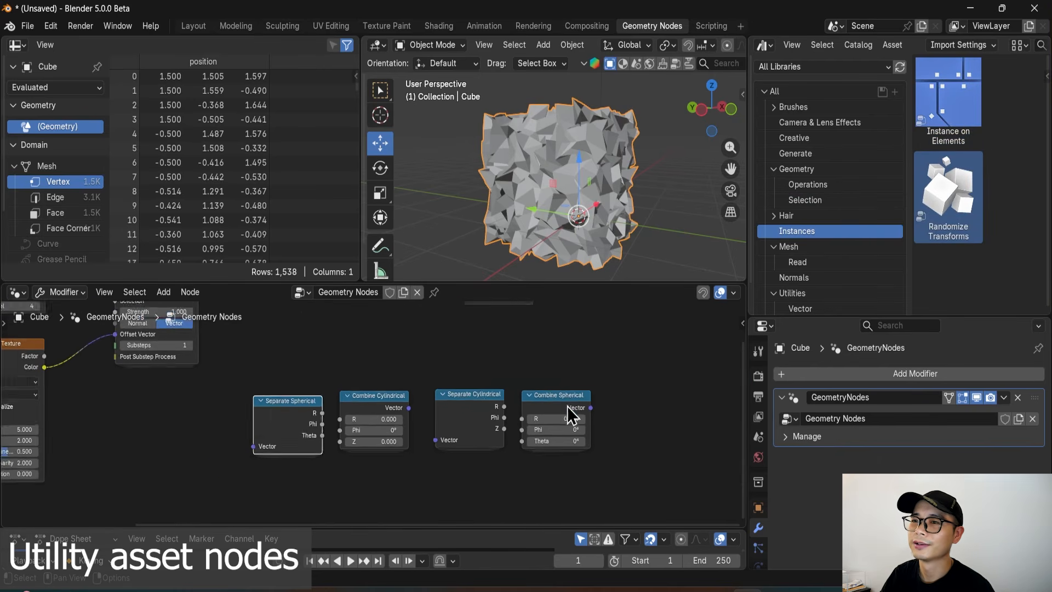